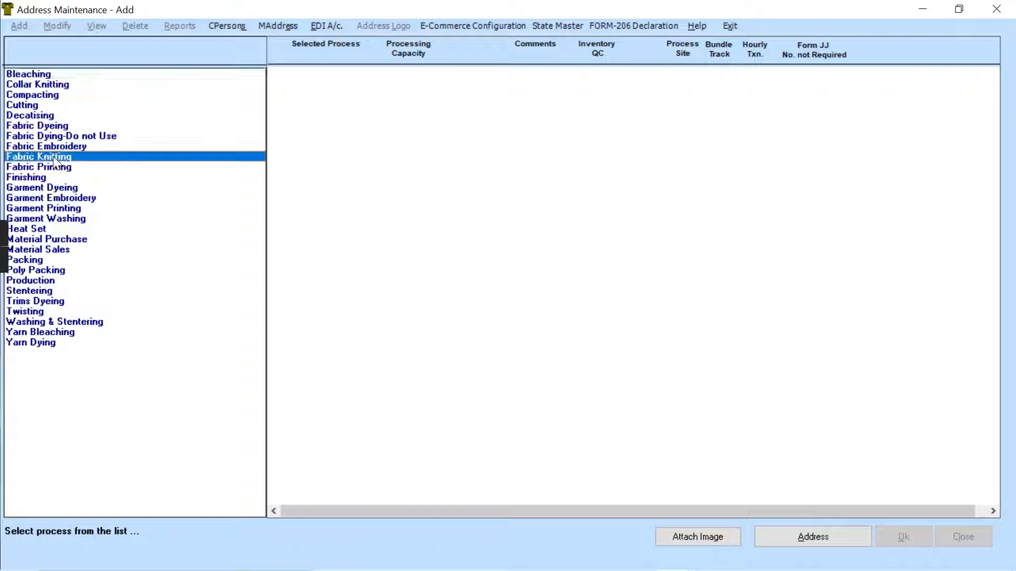
- Add the Fabric Knitting process to the unit and set its vendor-related company to S.BIOTEX PVT LTD
{"action": "double_click", "coordinate": [55, 161]}
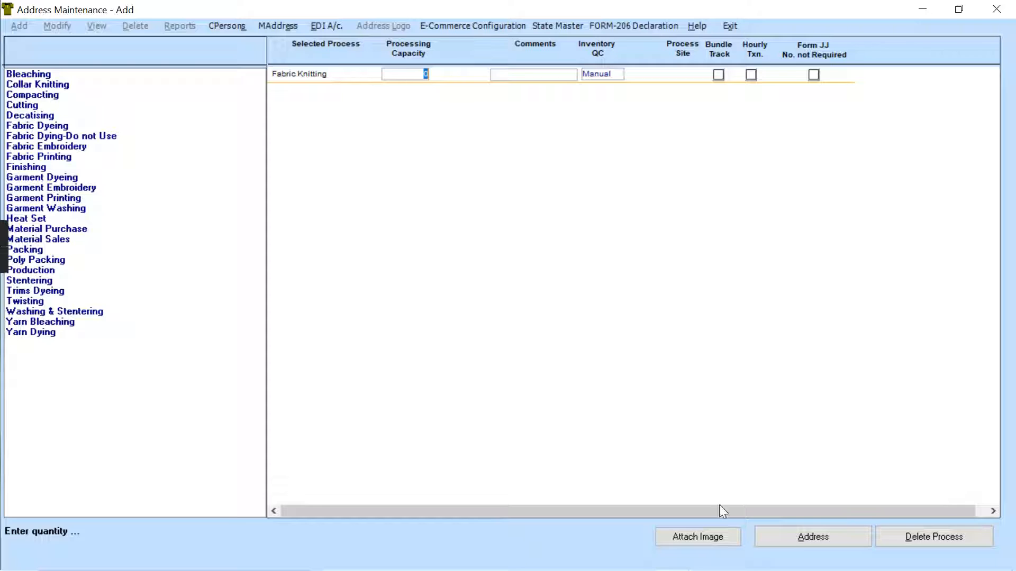
{"action": "left_click", "coordinate": [829, 538]}
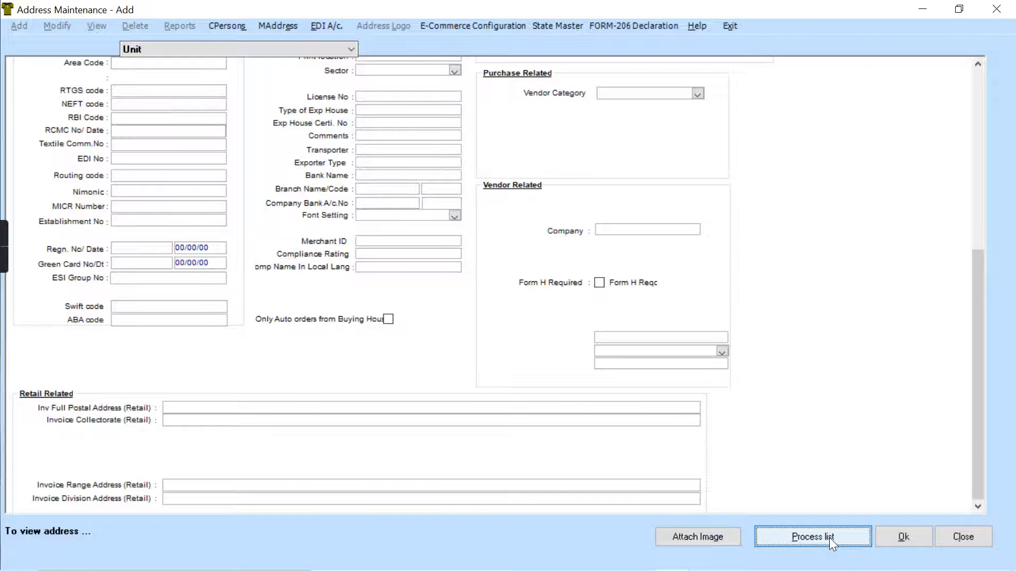
{"action": "left_click", "coordinate": [625, 228]}
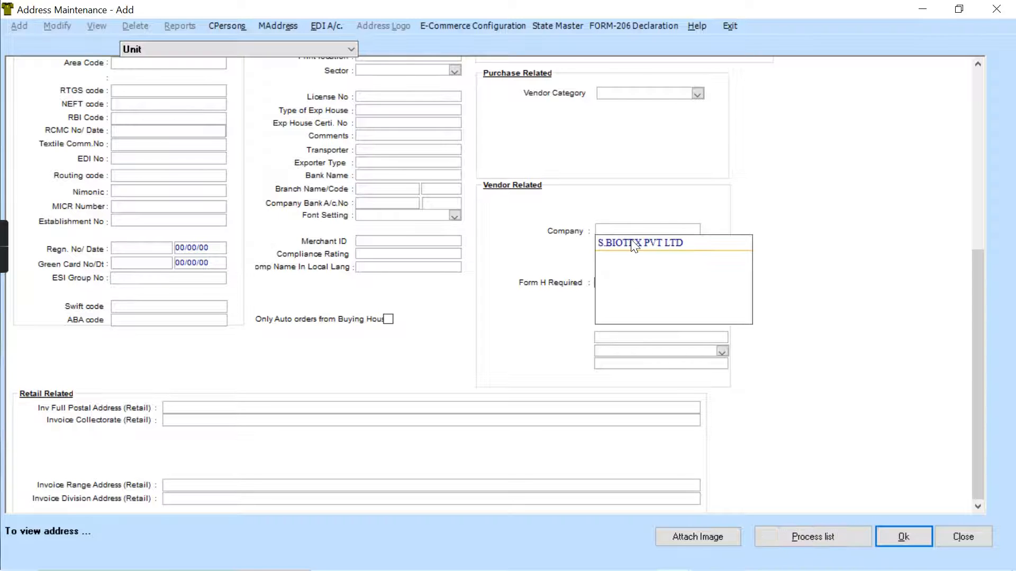
{"action": "left_click", "coordinate": [633, 244]}
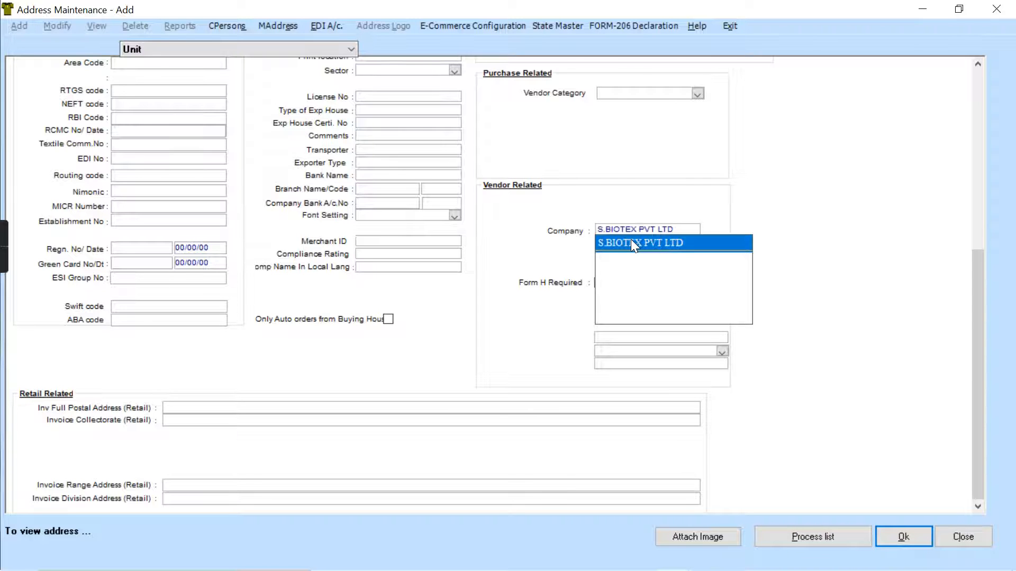
{"action": "left_click", "coordinate": [630, 243]}
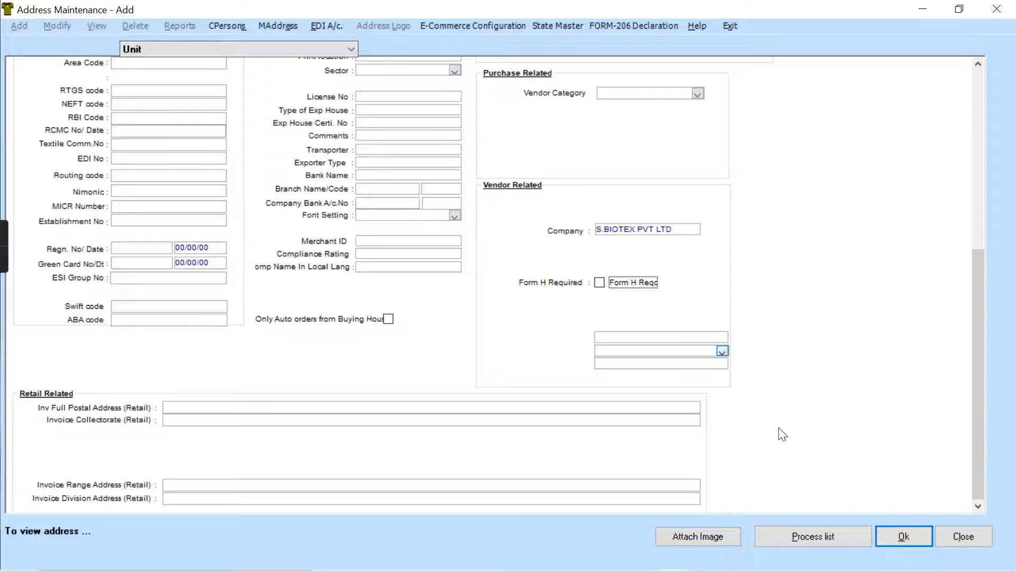
- Try to save the unit record, and set its address country to INDIA
{"action": "left_click", "coordinate": [912, 535]}
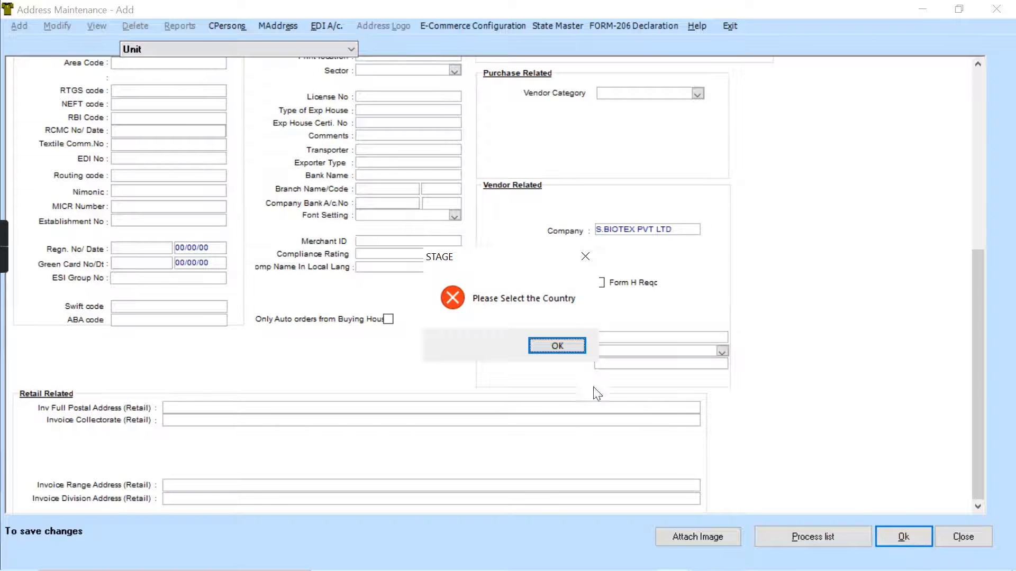
{"action": "left_click", "coordinate": [556, 345]}
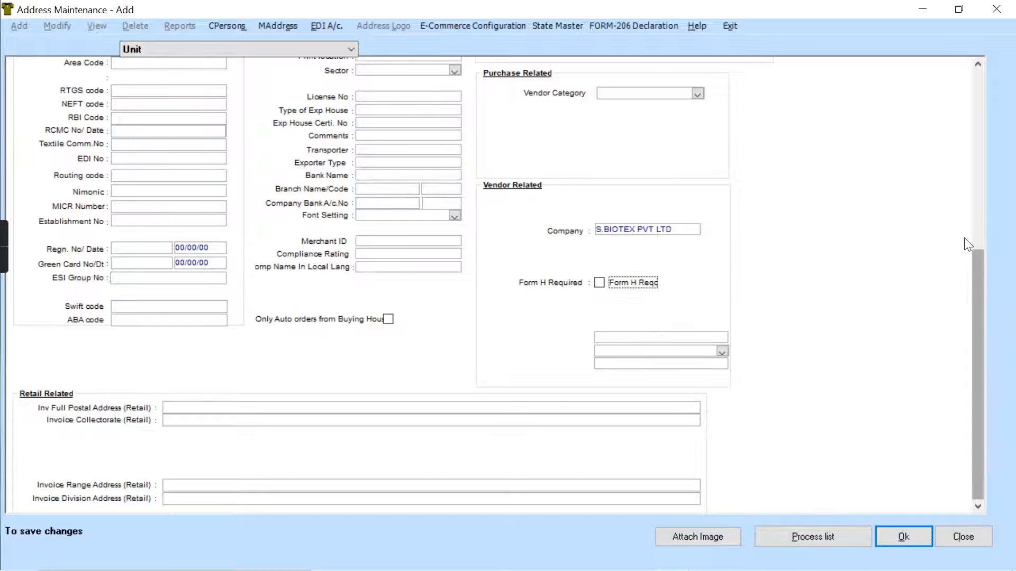
{"action": "scroll", "coordinate": [969, 249], "scroll_direction": "up", "scroll_amount": 3}
{"action": "scroll", "coordinate": [968, 212], "scroll_direction": "up", "scroll_amount": 7}
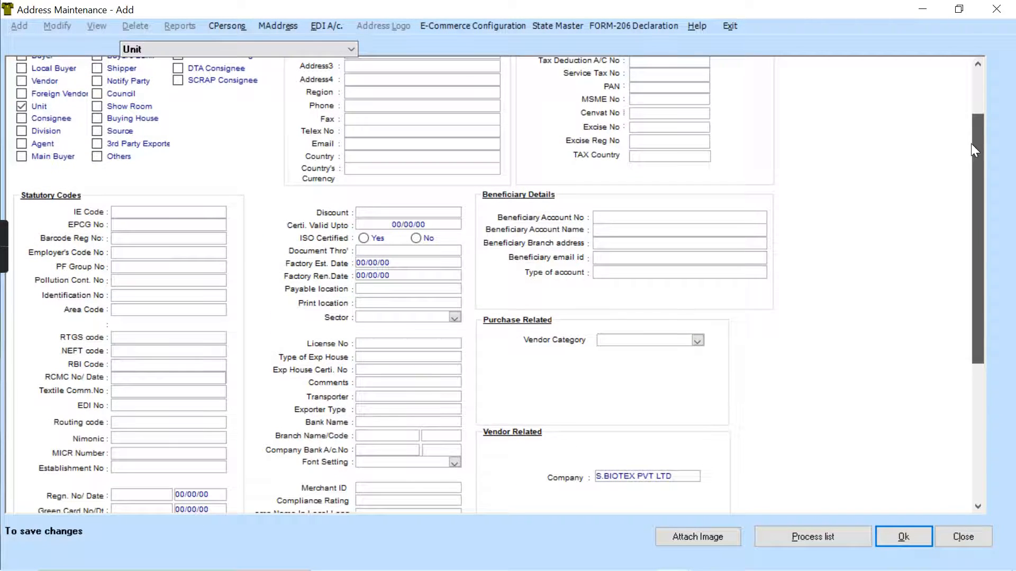
{"action": "scroll", "coordinate": [970, 144], "scroll_direction": "down", "scroll_amount": 9}
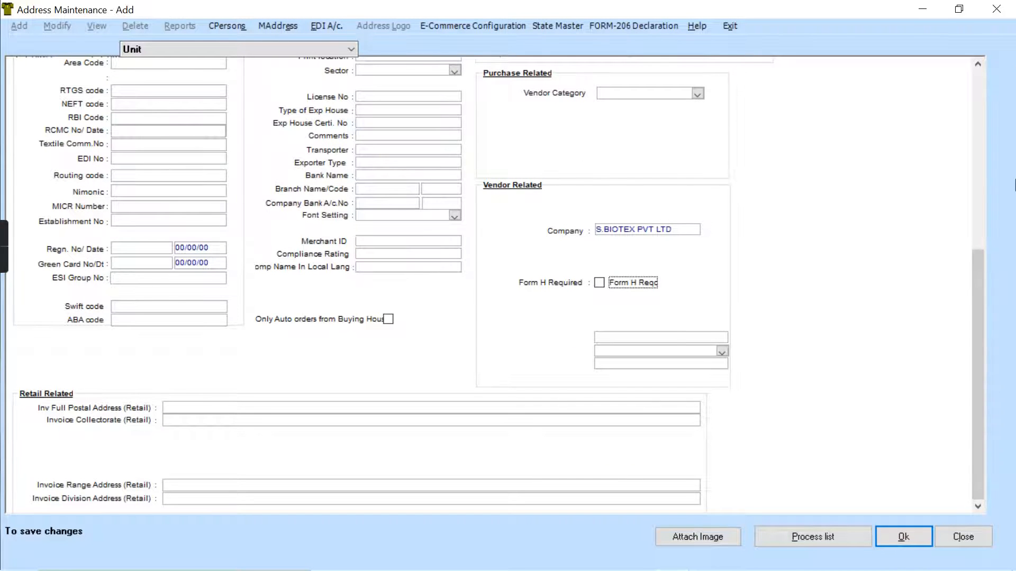
{"action": "scroll", "coordinate": [979, 272], "scroll_direction": "up", "scroll_amount": 7}
{"action": "scroll", "coordinate": [945, 134], "scroll_direction": "up", "scroll_amount": 4}
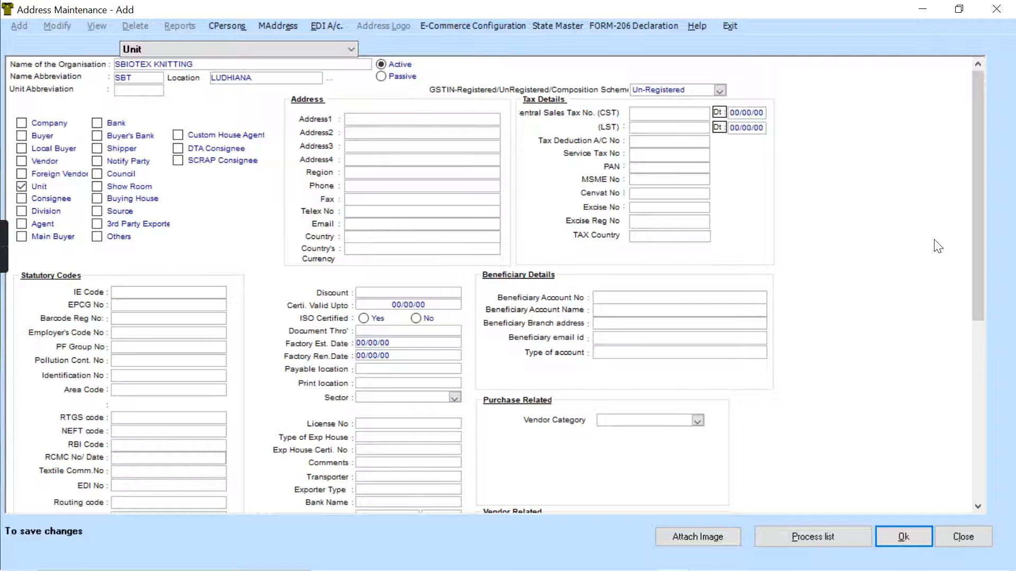
{"action": "left_click", "coordinate": [401, 238]}
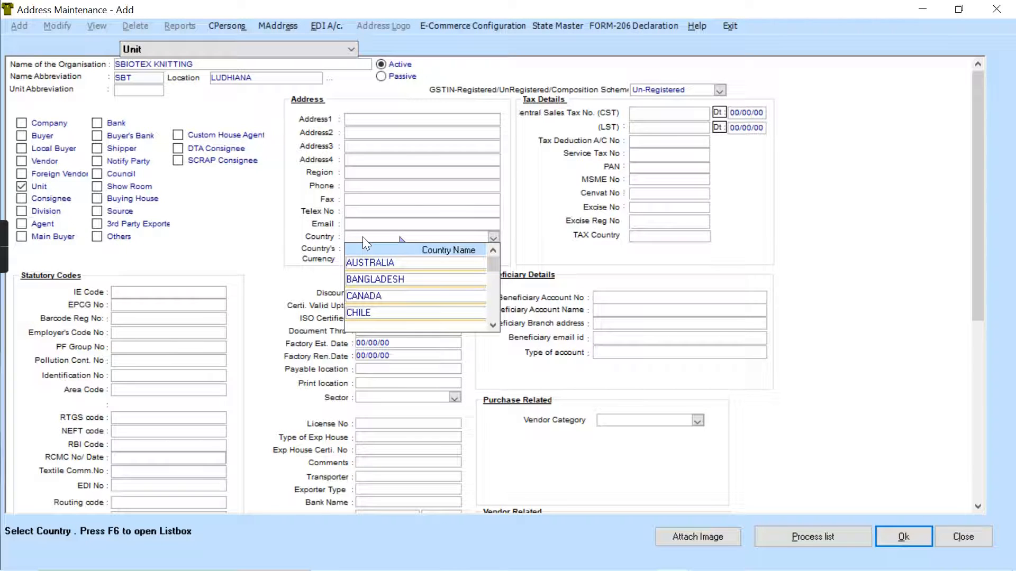
{"action": "type", "text": "INDIA"}
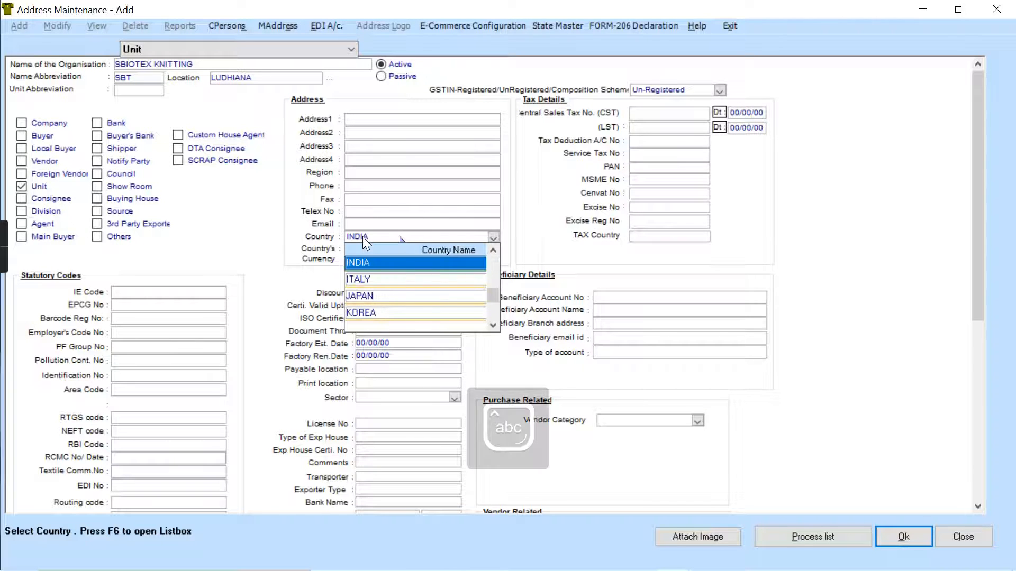
{"action": "left_click", "coordinate": [377, 263]}
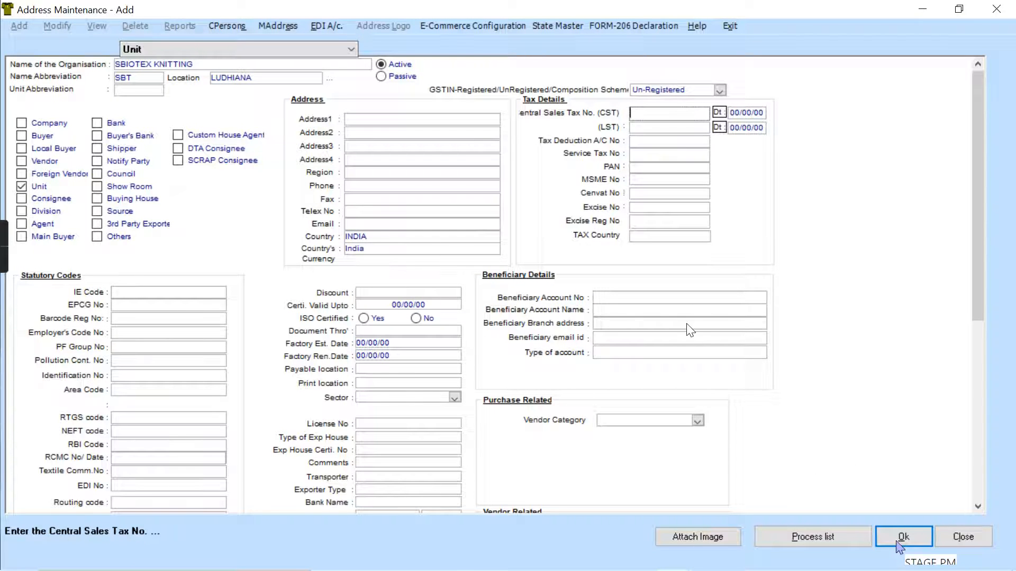
- Try to save the unit record and to open its multiple-address details
{"action": "left_click_drag", "start_coordinate": [983, 265], "coordinate": [981, 304]}
{"action": "left_click", "coordinate": [898, 537]}
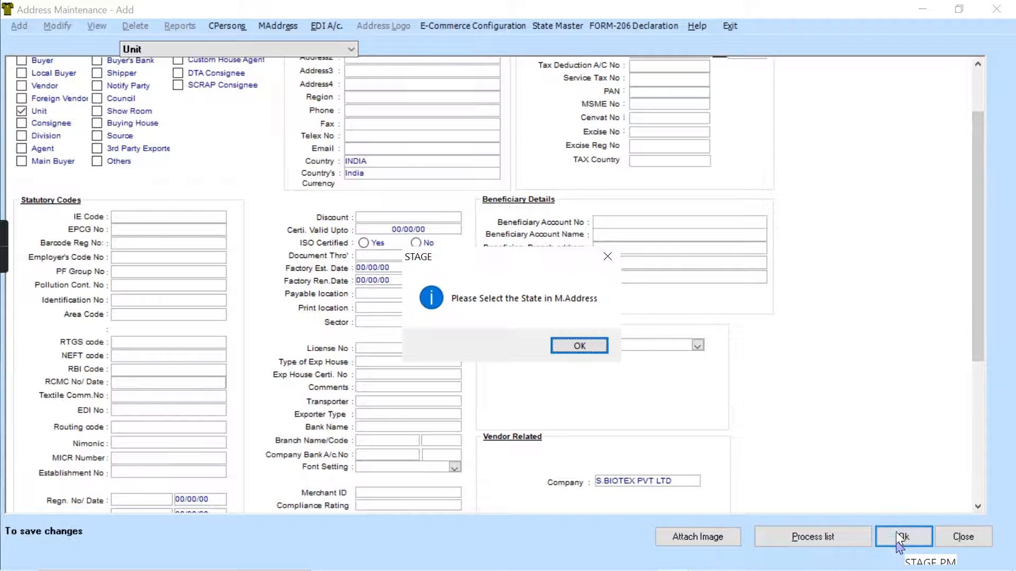
{"action": "left_click", "coordinate": [578, 348]}
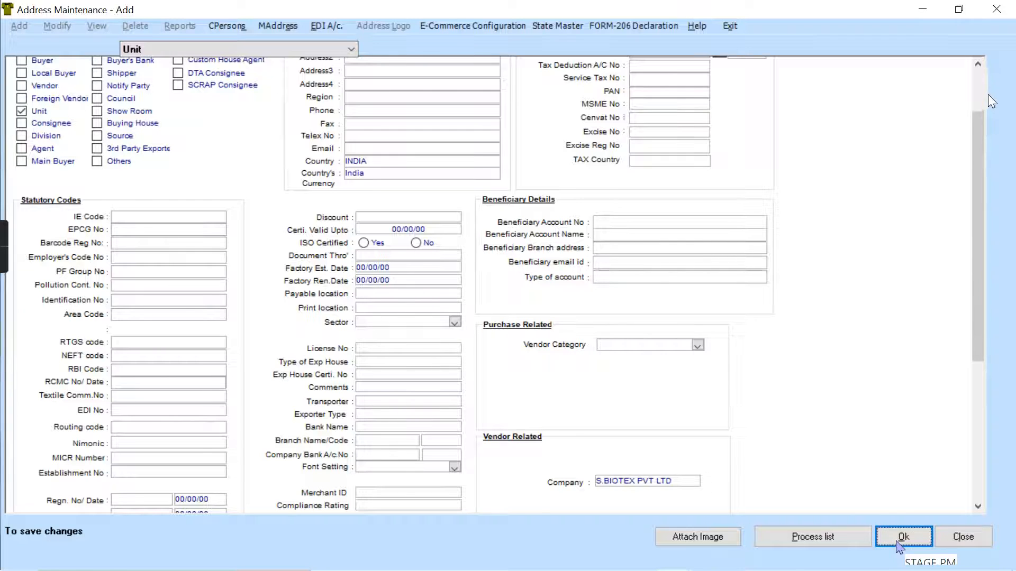
{"action": "left_click", "coordinate": [979, 81]}
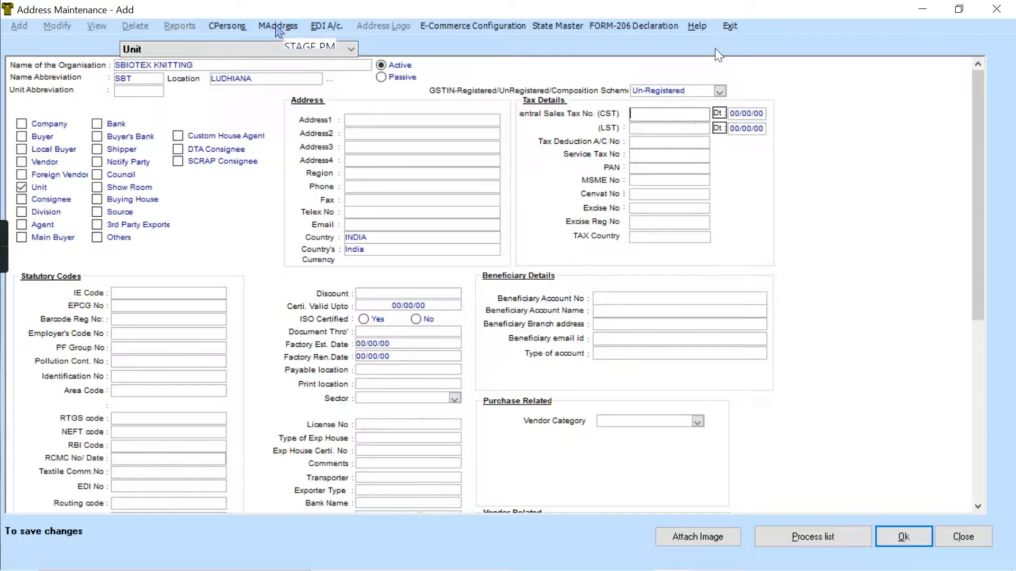
{"action": "left_click", "coordinate": [275, 26]}
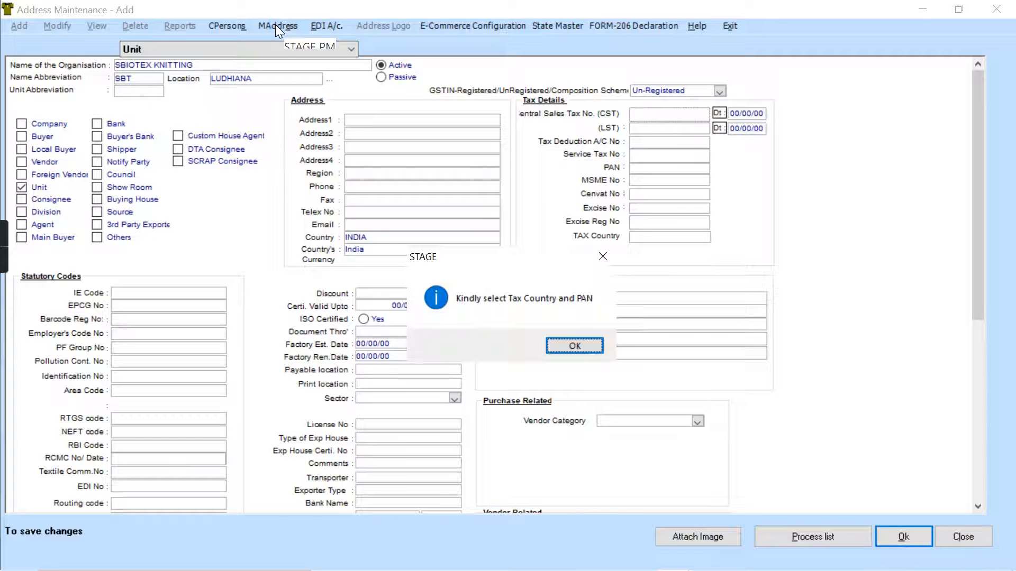
{"action": "left_click", "coordinate": [564, 347]}
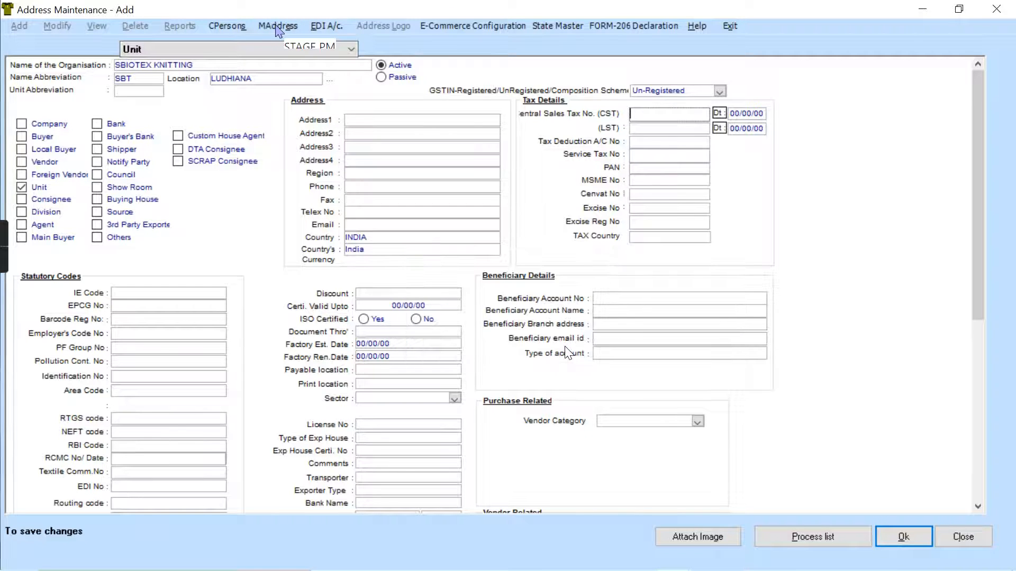
- Set the unit's GSTIN registration type to Composition Scheme and try to save the record
{"action": "left_click", "coordinate": [469, 250]}
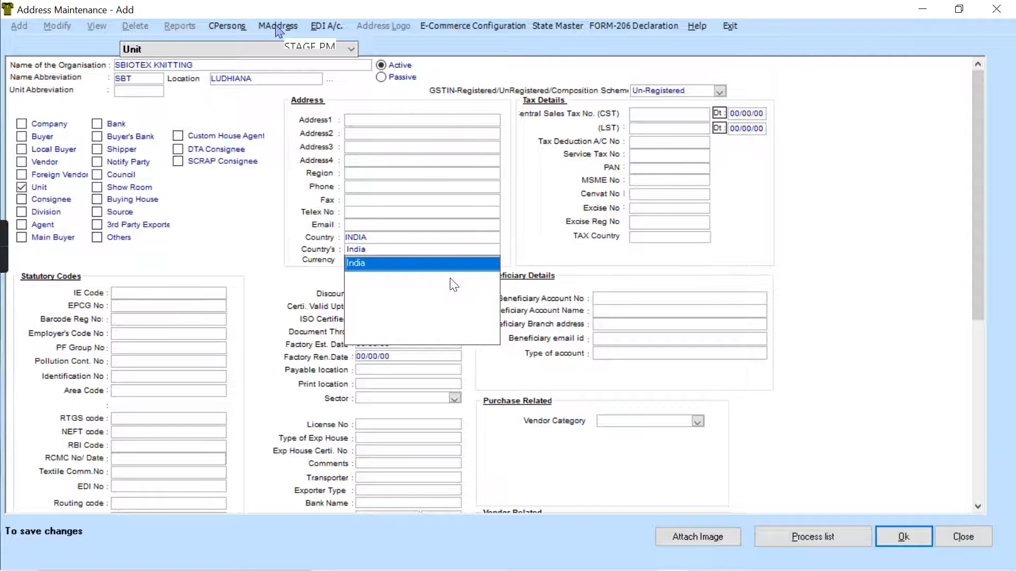
{"action": "left_click", "coordinate": [720, 91]}
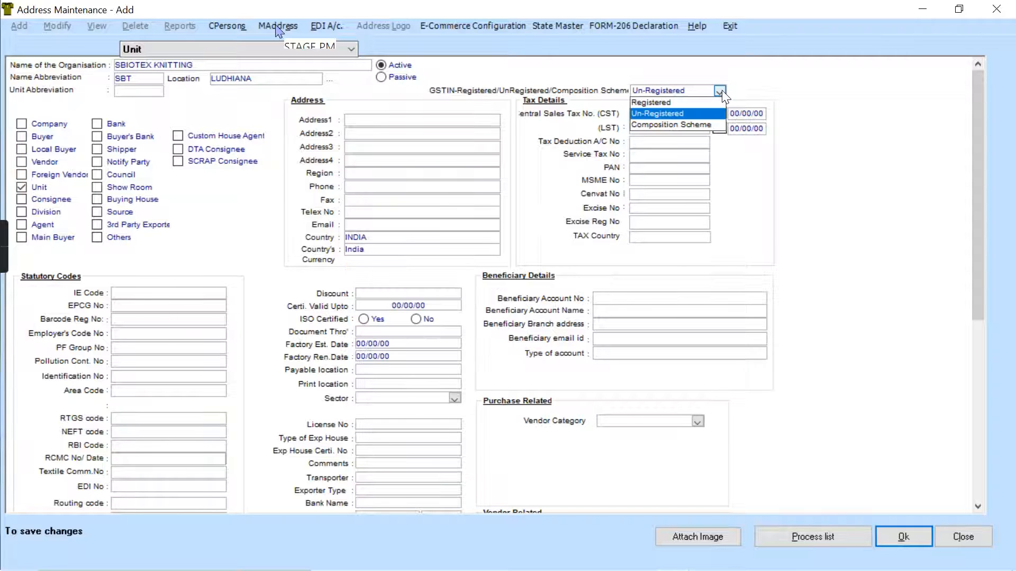
{"action": "left_click", "coordinate": [695, 130]}
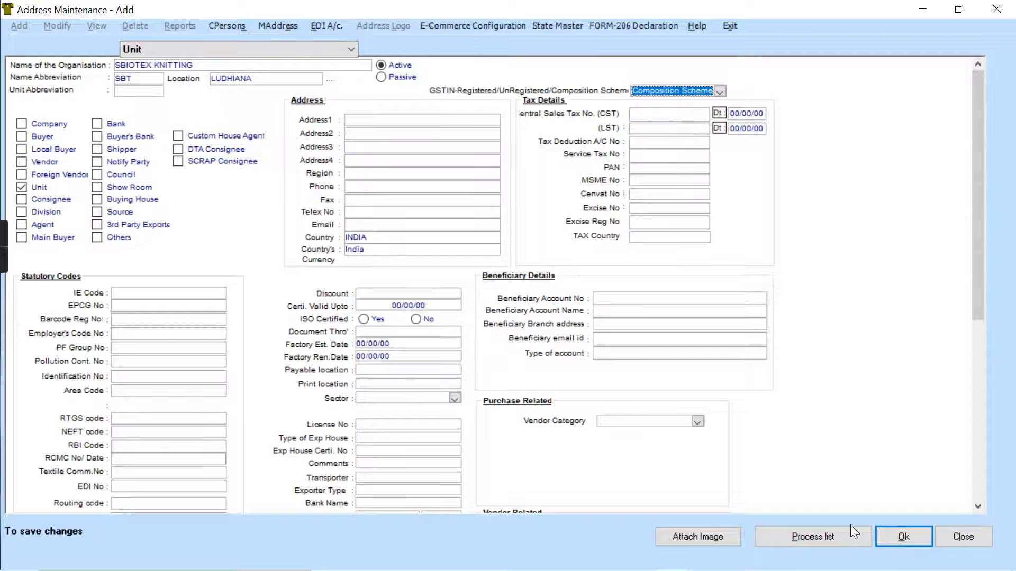
{"action": "left_click", "coordinate": [903, 535]}
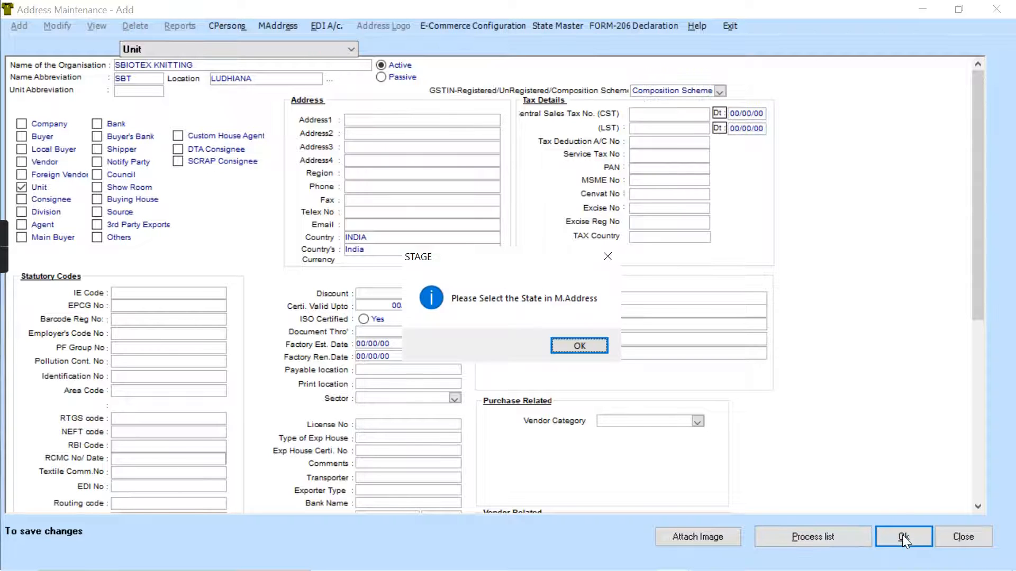
{"action": "left_click", "coordinate": [575, 349]}
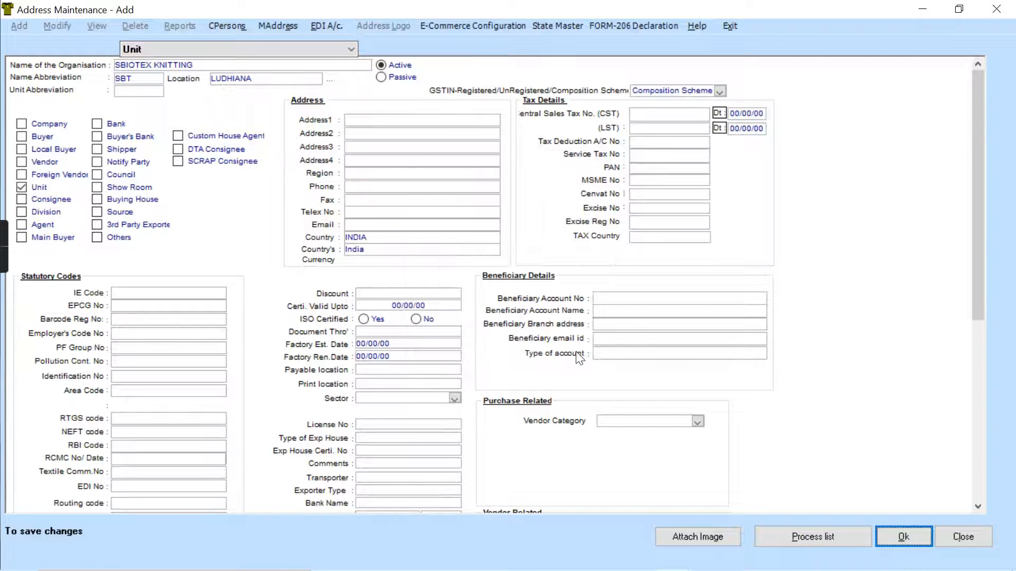
- Enter the permanent account number (PAN) in the tax details and try to open the multiple-address details
{"action": "left_click", "coordinate": [648, 169]}
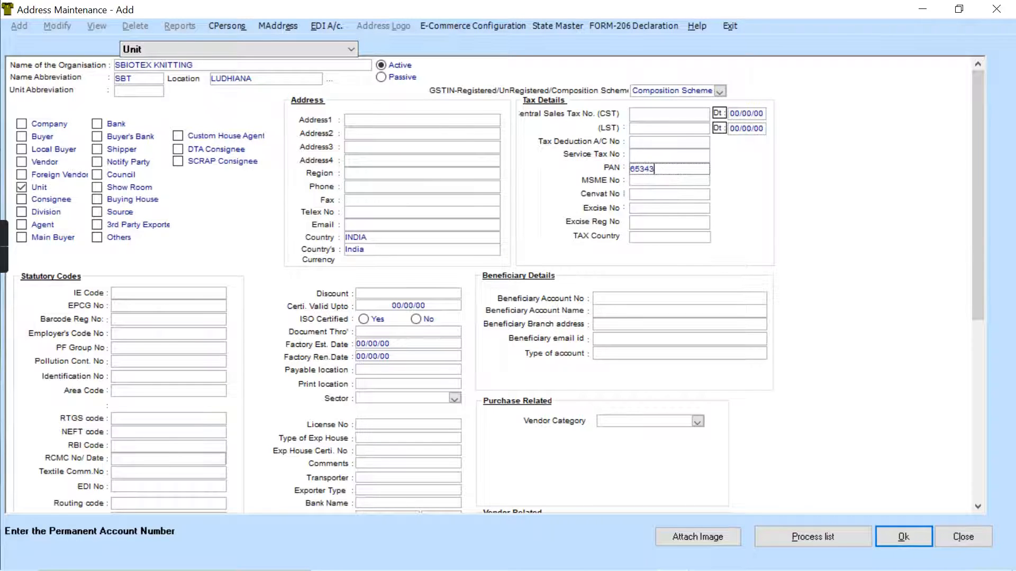
{"action": "left_click", "coordinate": [288, 19]}
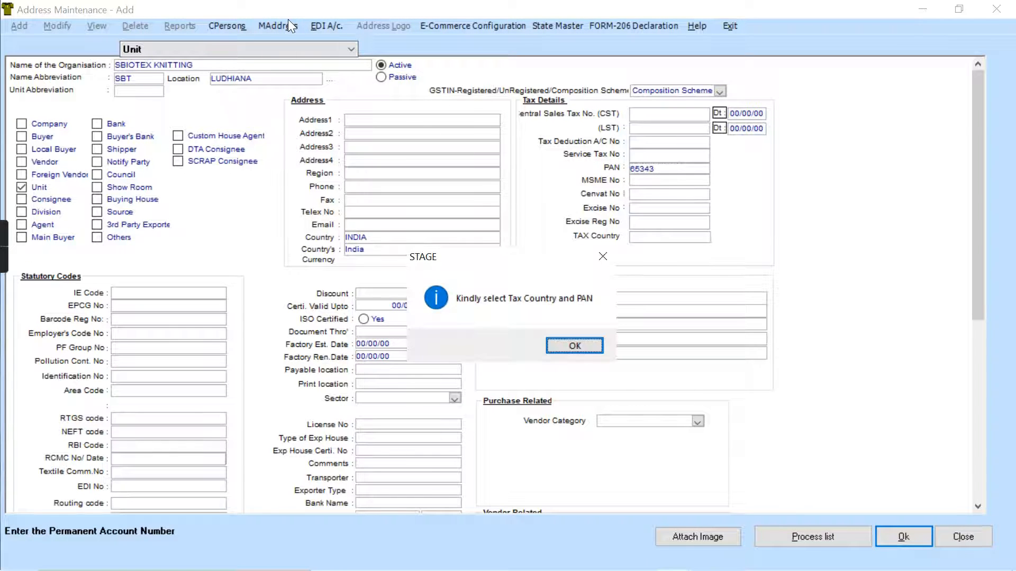
{"action": "left_click", "coordinate": [563, 344]}
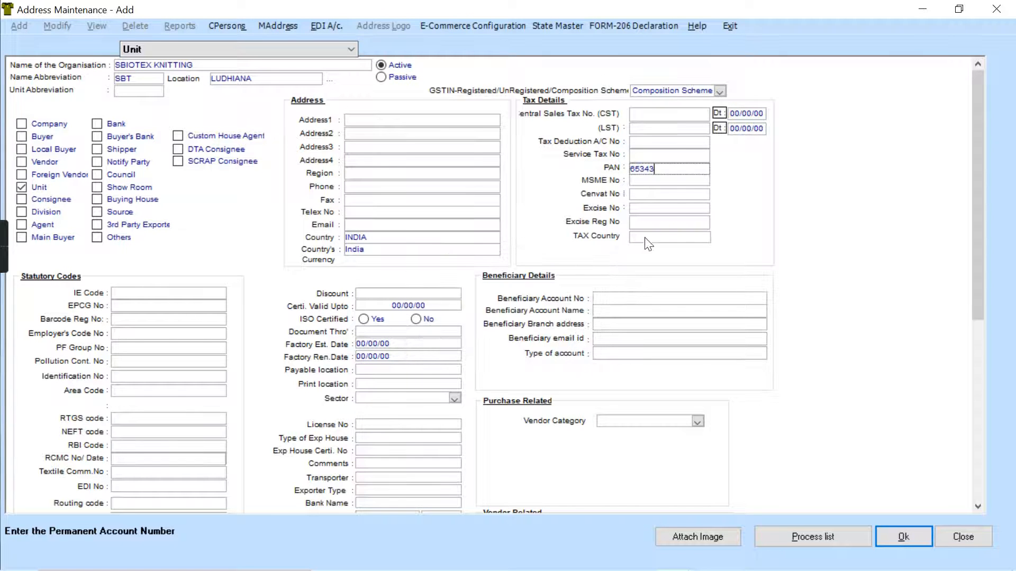
{"action": "type", "text": "788"}
{"action": "left_click", "coordinate": [275, 24]}
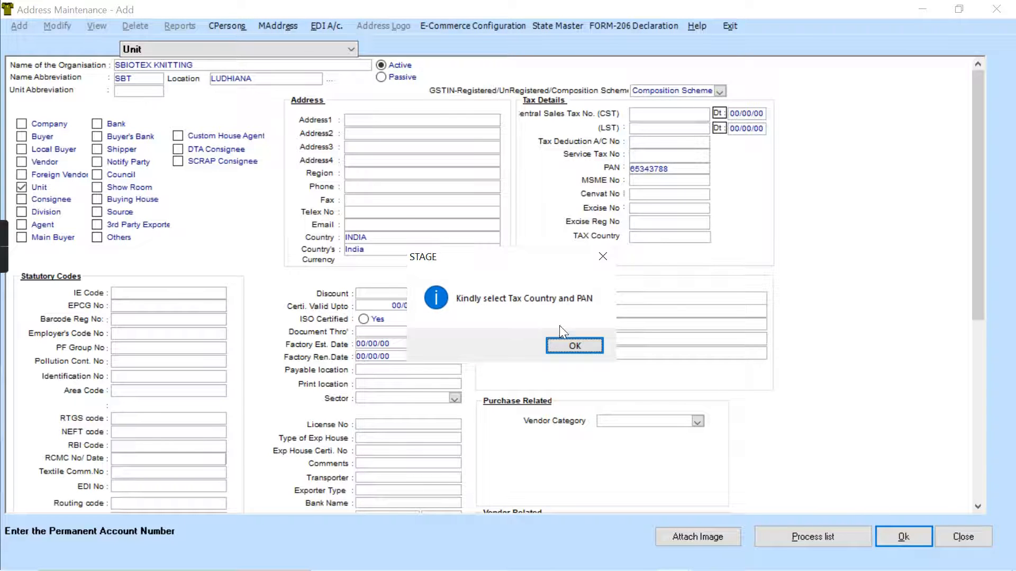
{"action": "left_click", "coordinate": [569, 347]}
- Set the tax country in the unit's tax details to India
{"action": "left_click", "coordinate": [467, 249]}
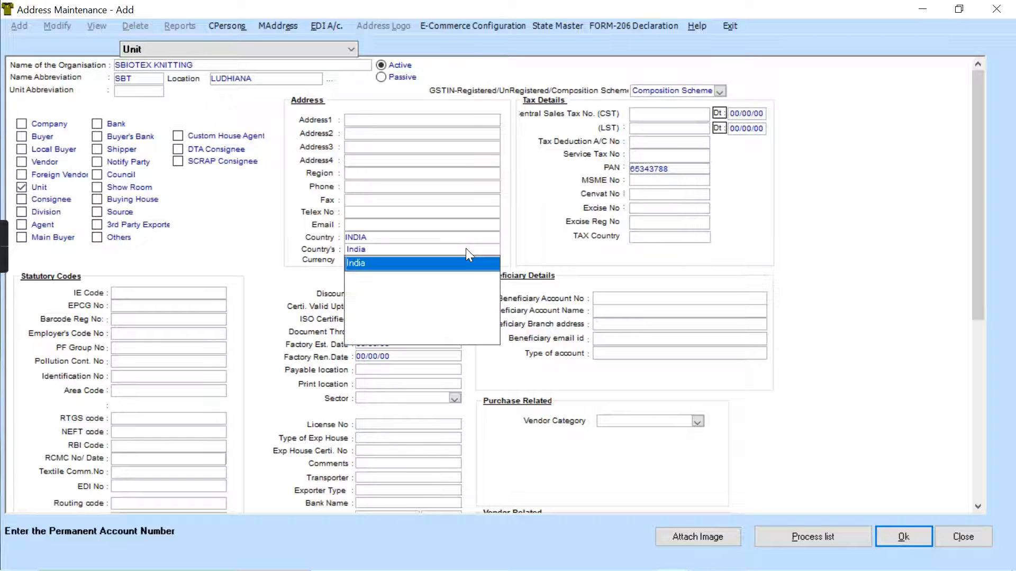
{"action": "left_click", "coordinate": [467, 250]}
{"action": "left_click", "coordinate": [667, 238]}
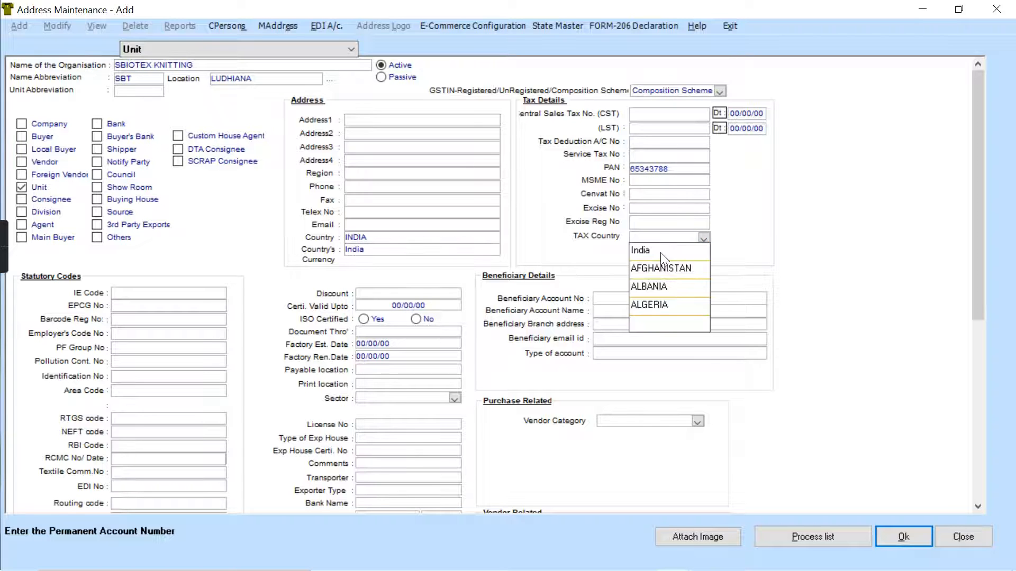
{"action": "left_click", "coordinate": [660, 252]}
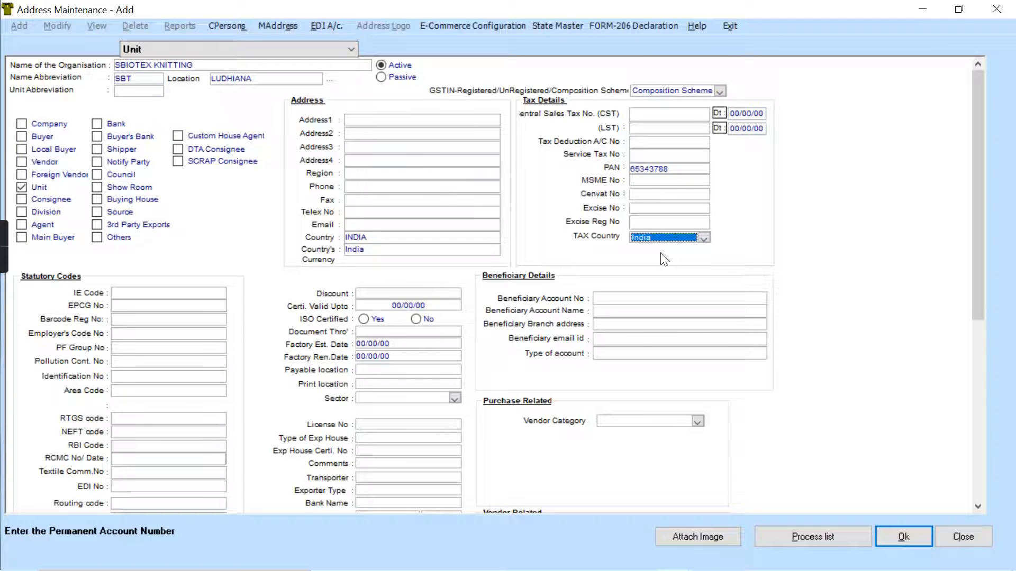
- Set the unit's state to Punjab in its multiple-address details and save the SBIOTEX KNITTING record
{"action": "left_click", "coordinate": [271, 30]}
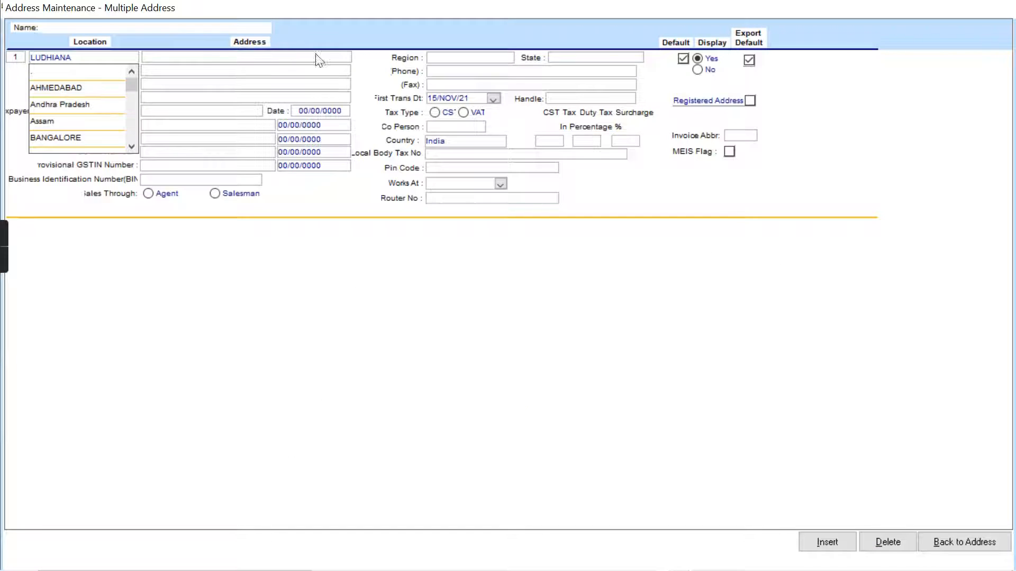
{"action": "left_click", "coordinate": [557, 58]}
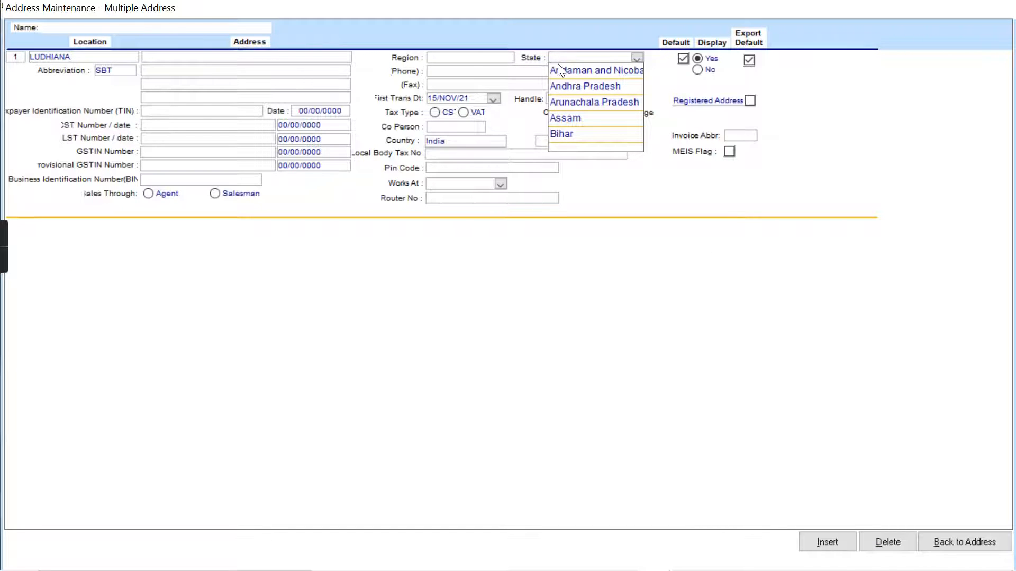
{"action": "key", "text": "p"}
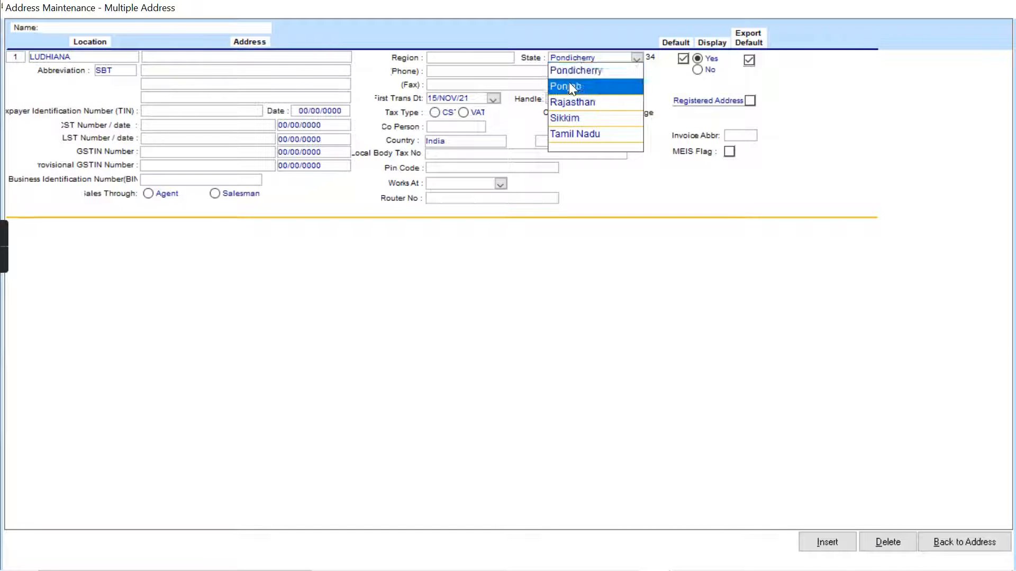
{"action": "left_click", "coordinate": [570, 87]}
{"action": "left_click", "coordinate": [958, 543]}
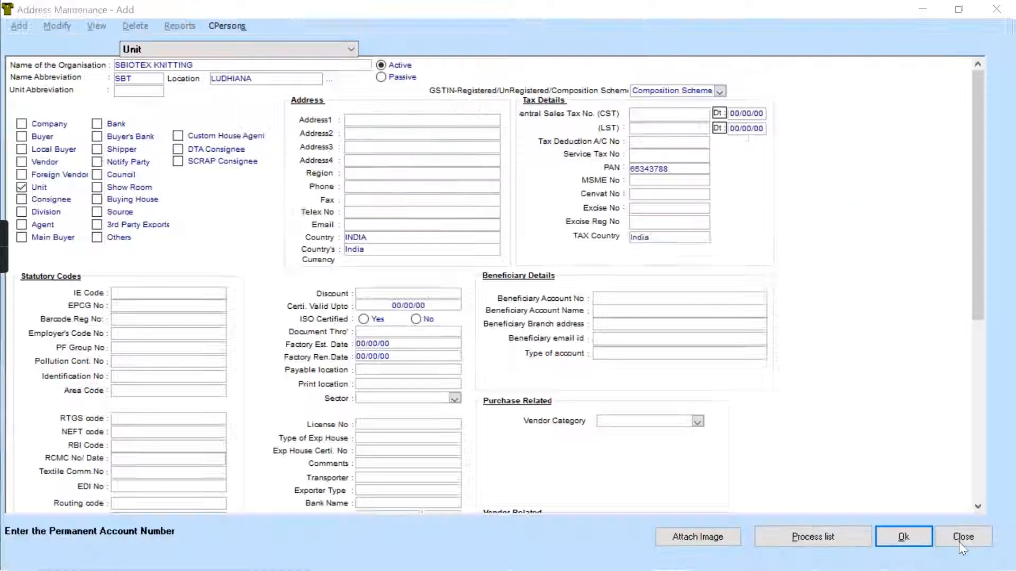
{"action": "left_click", "coordinate": [910, 534]}
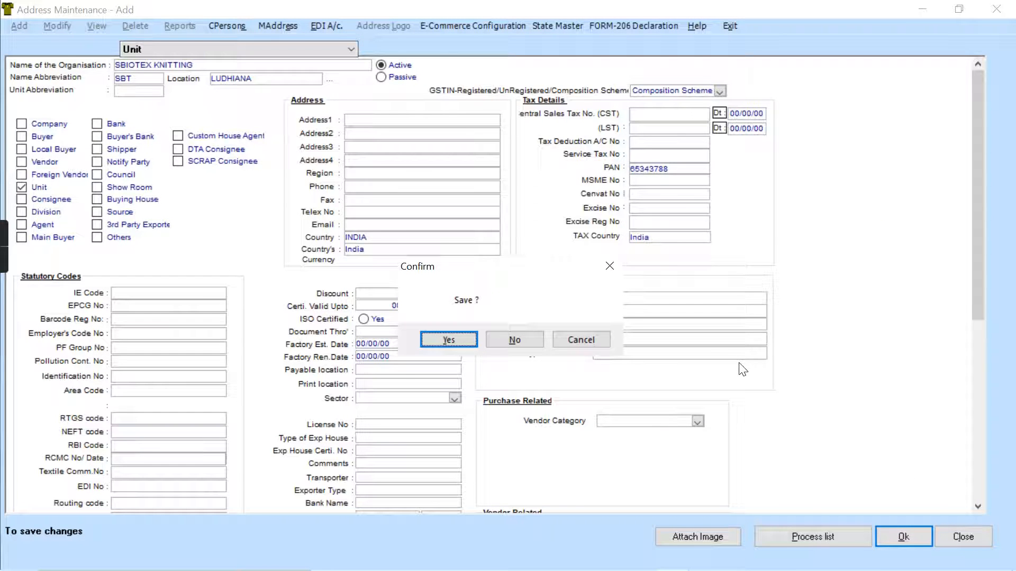
{"action": "left_click", "coordinate": [448, 340]}
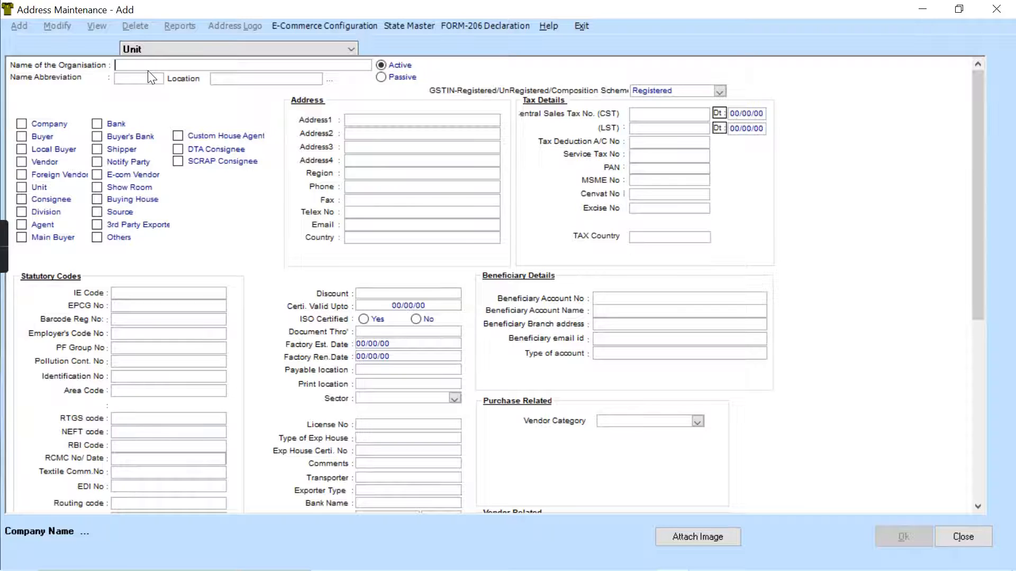
- Enter the organisation name SBIOTEX PRODUCTION with the name abbreviation SBP for a new address record
{"action": "type", "text": "s"}
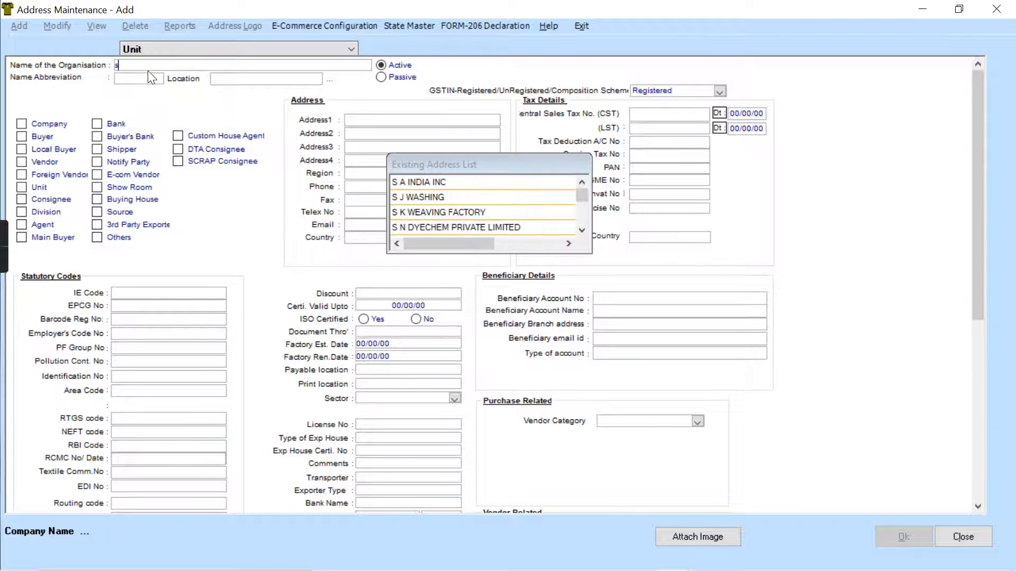
{"action": "key", "text": "BackSpace"}
{"action": "key", "text": "Caps_Lock"}
{"action": "type", "text": "S"}
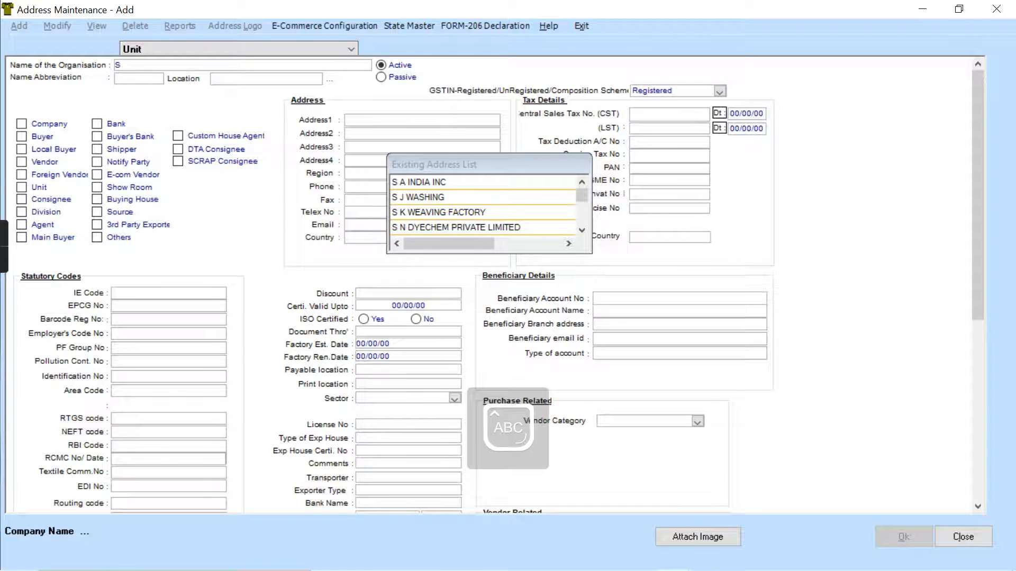
{"action": "type", "text": "BIOTEX"}
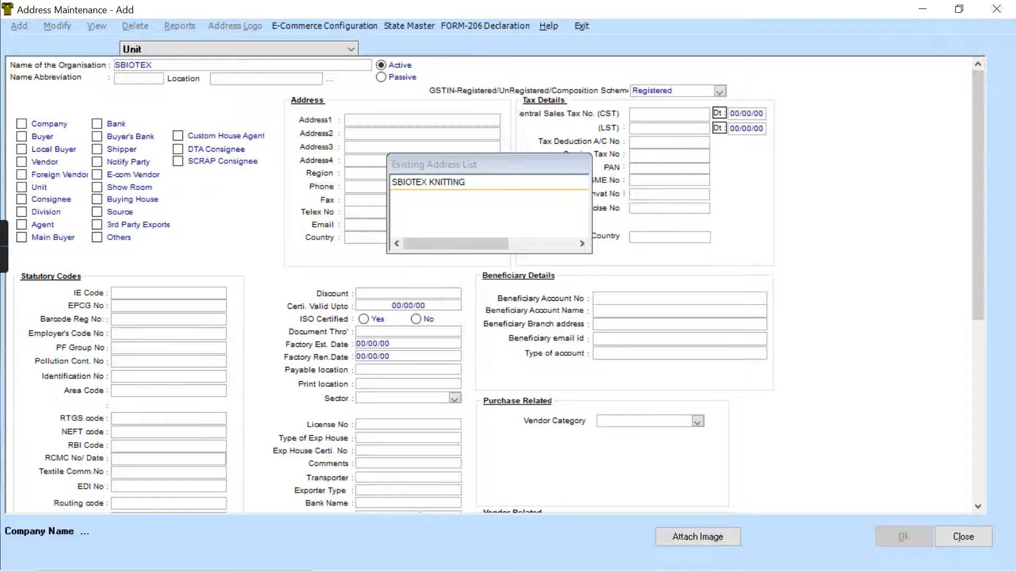
{"action": "type", "text": " PRODUCTION"}
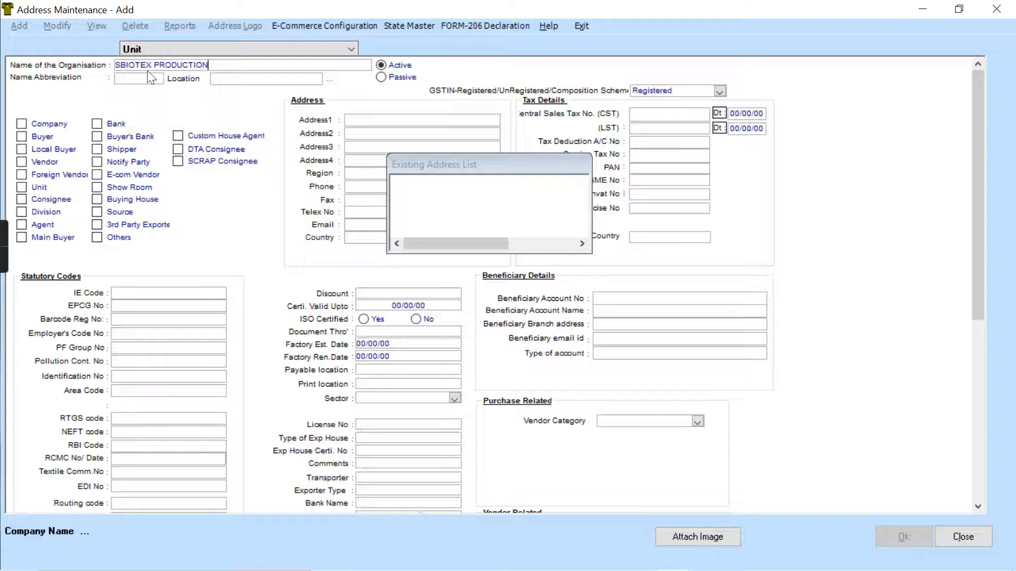
{"action": "left_click", "coordinate": [140, 82]}
{"action": "type", "text": "SBP"}
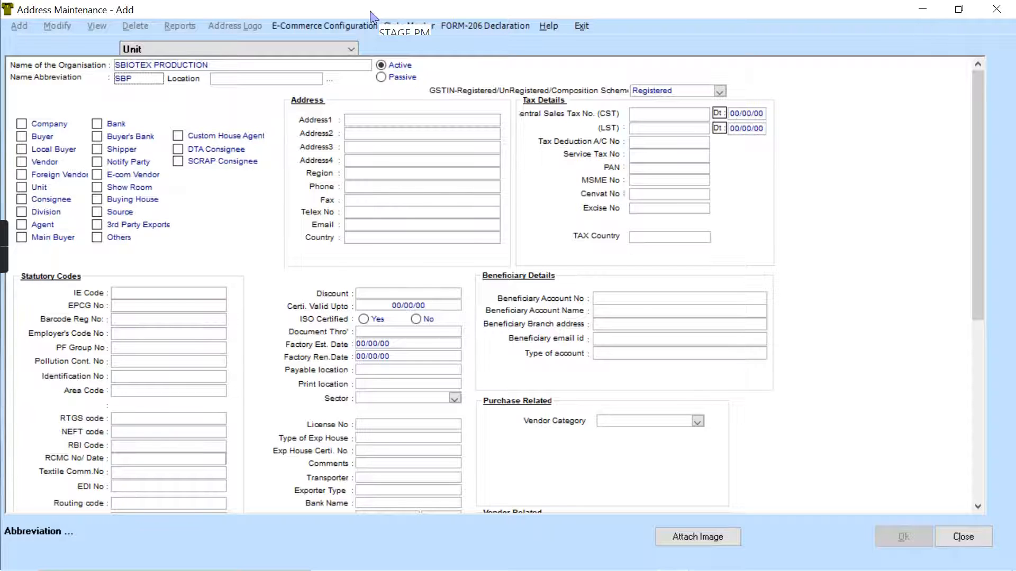
{"action": "key", "text": "Tab"}
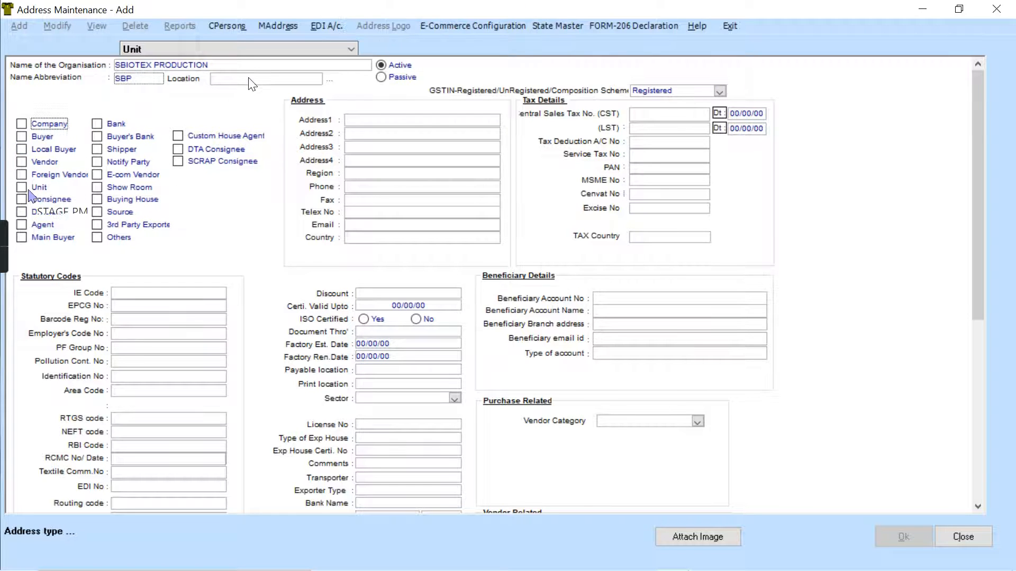
- Classify the new organisation as a Unit and set its location to LUDHIANA
{"action": "left_click", "coordinate": [21, 187]}
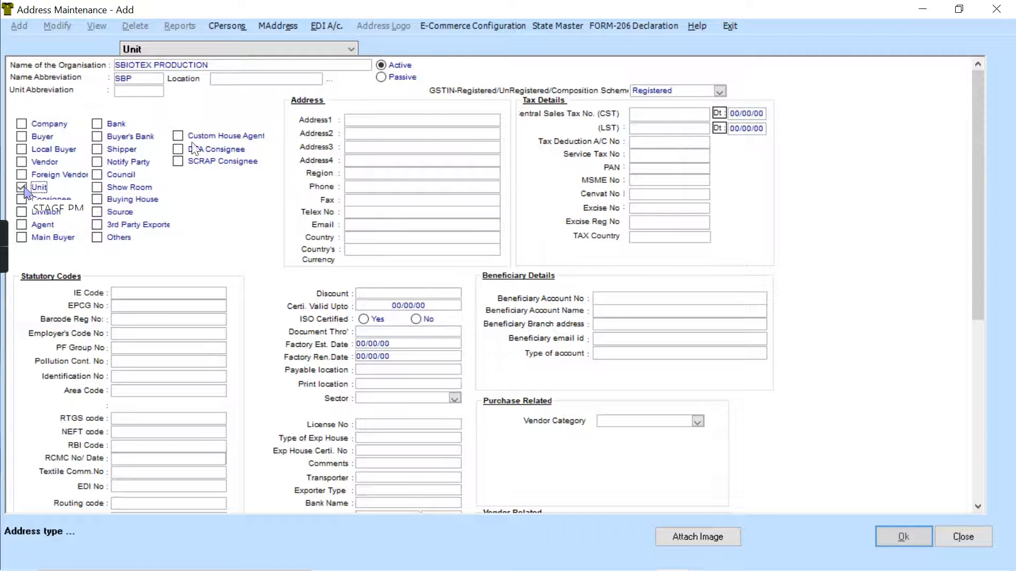
{"action": "left_click", "coordinate": [261, 79]}
{"action": "type", "text": "LUDHIANA"}
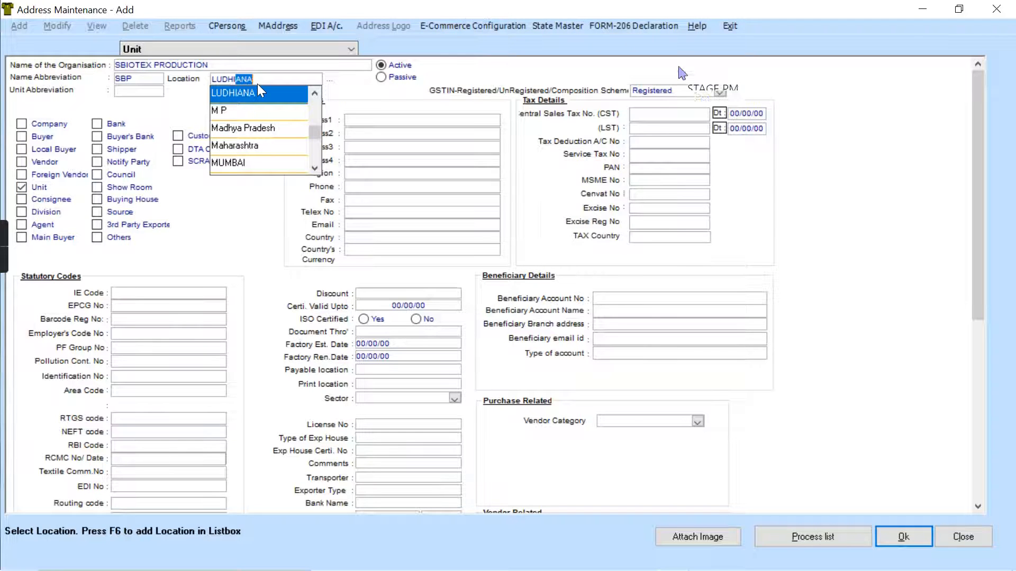
{"action": "left_click", "coordinate": [260, 92]}
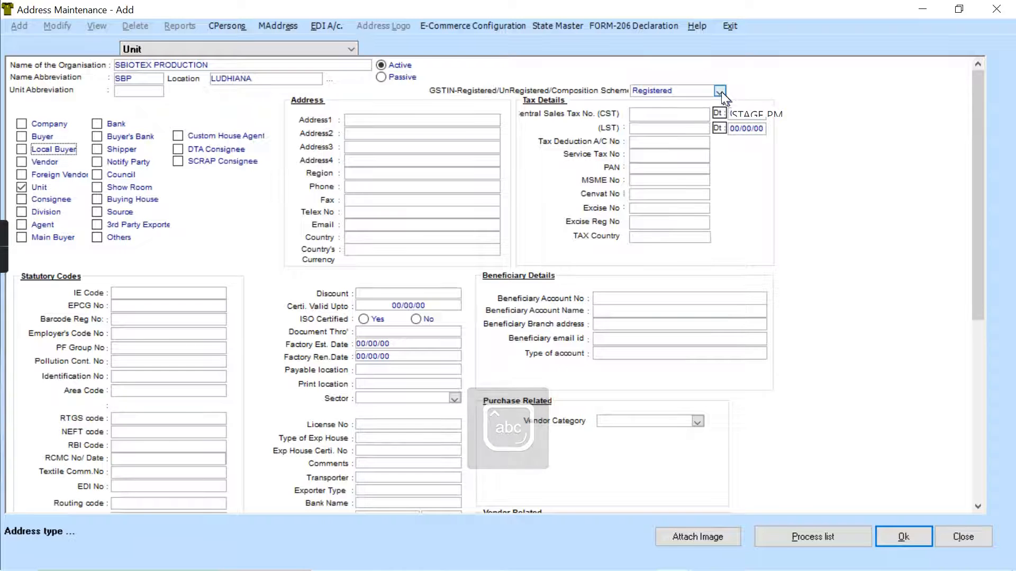
- Set the unit's GSTIN registration type to Un-Registered and its address country to INDIA
{"action": "left_click", "coordinate": [719, 92]}
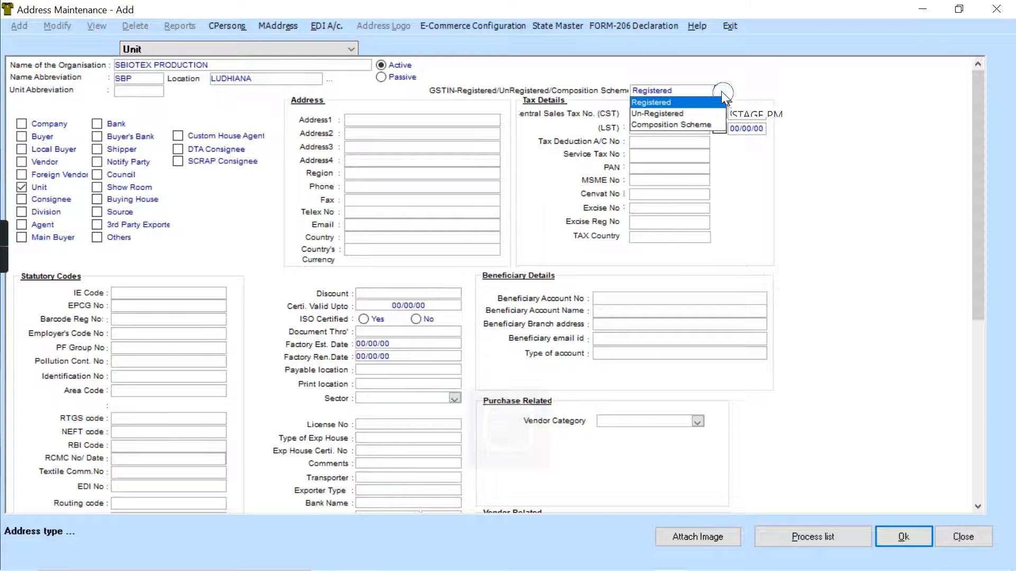
{"action": "left_click", "coordinate": [662, 114]}
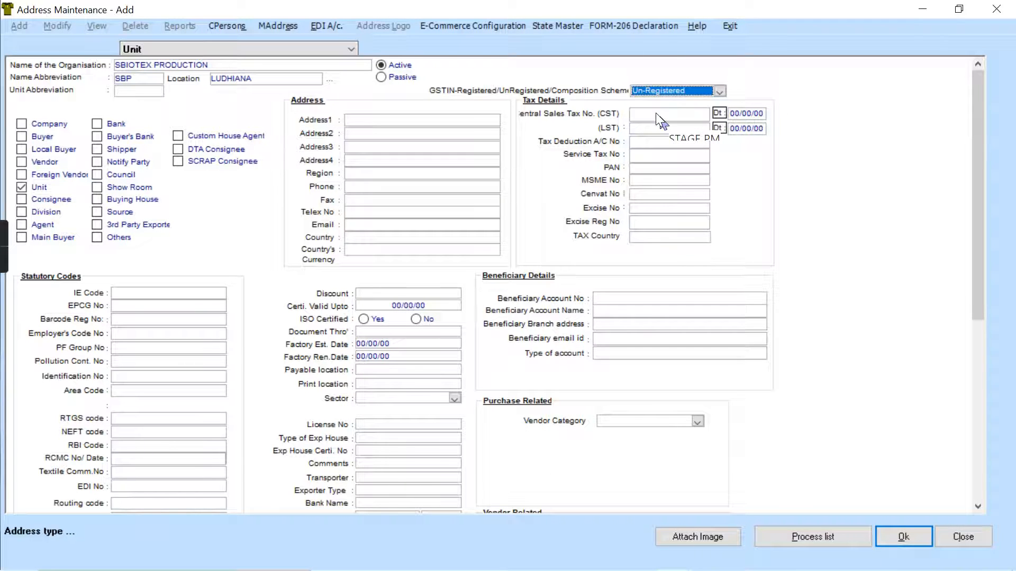
{"action": "left_click", "coordinate": [452, 239]}
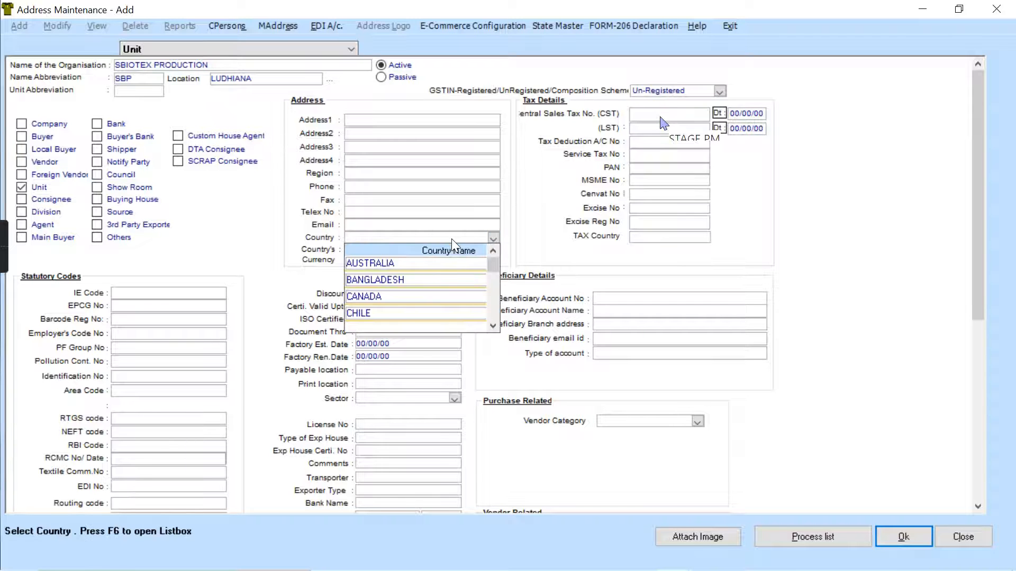
{"action": "type", "text": "INDIA"}
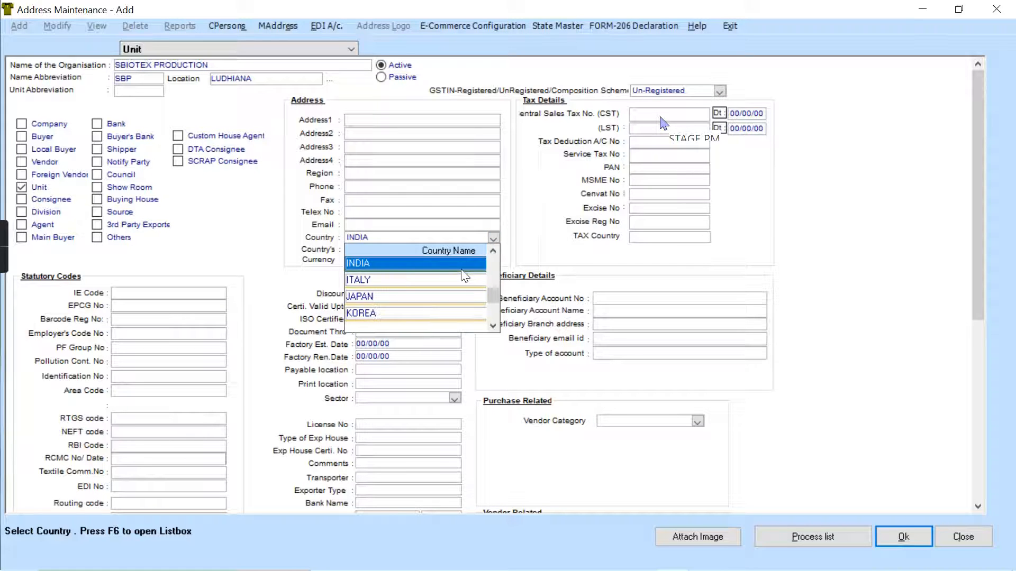
{"action": "key", "text": "Return"}
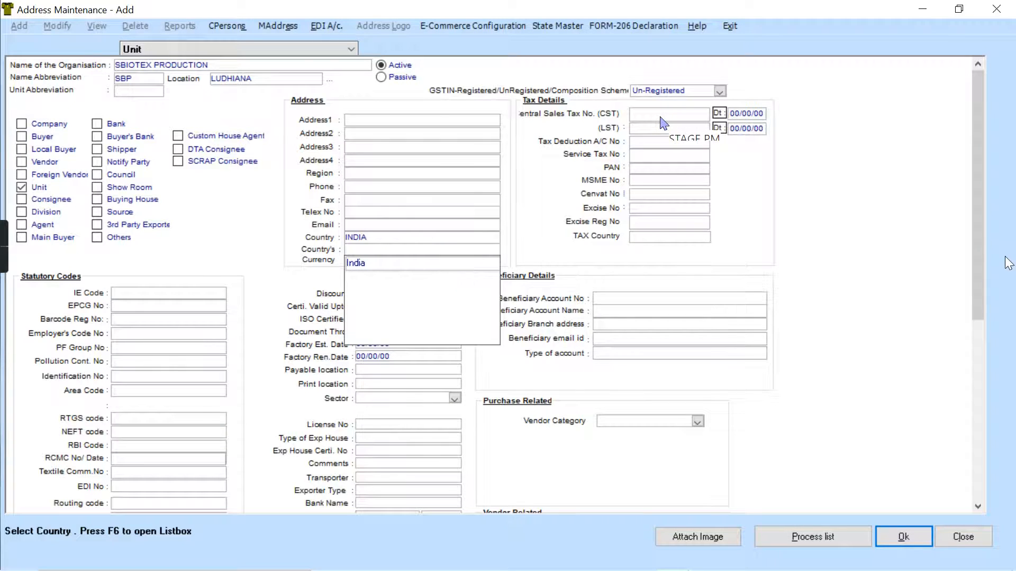
- Assign the company S.BIOTEX PVT LTD in the vendor-related details and add Production to the unit's process list
{"action": "left_click_drag", "start_coordinate": [976, 286], "coordinate": [973, 482]}
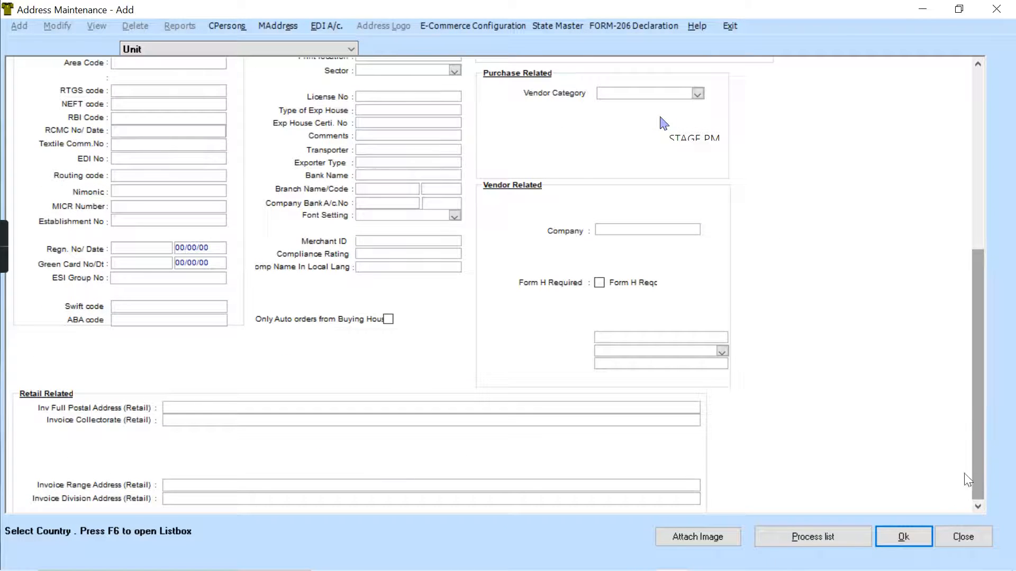
{"action": "left_click", "coordinate": [656, 230]}
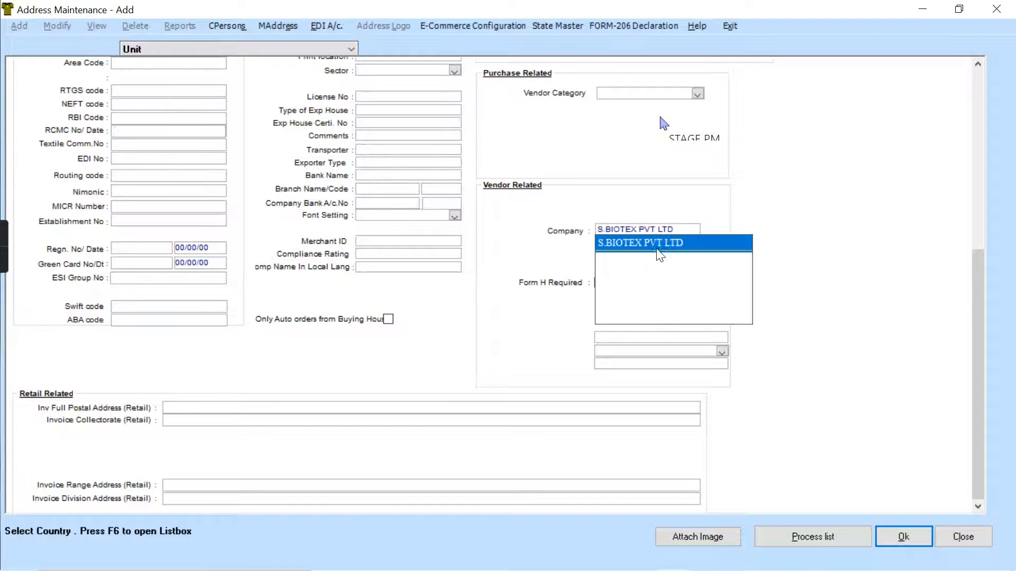
{"action": "left_click", "coordinate": [846, 538]}
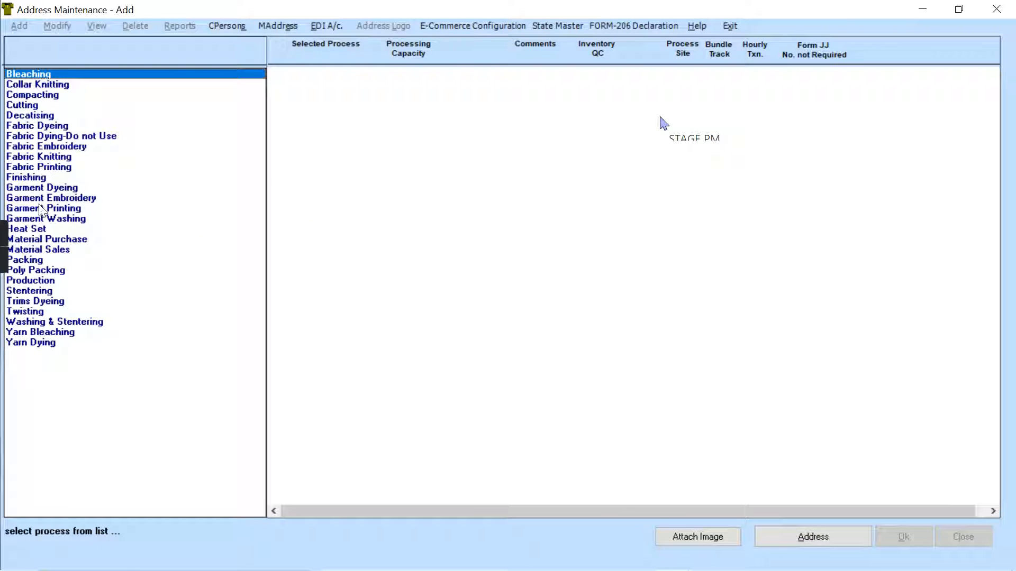
{"action": "double_click", "coordinate": [16, 279]}
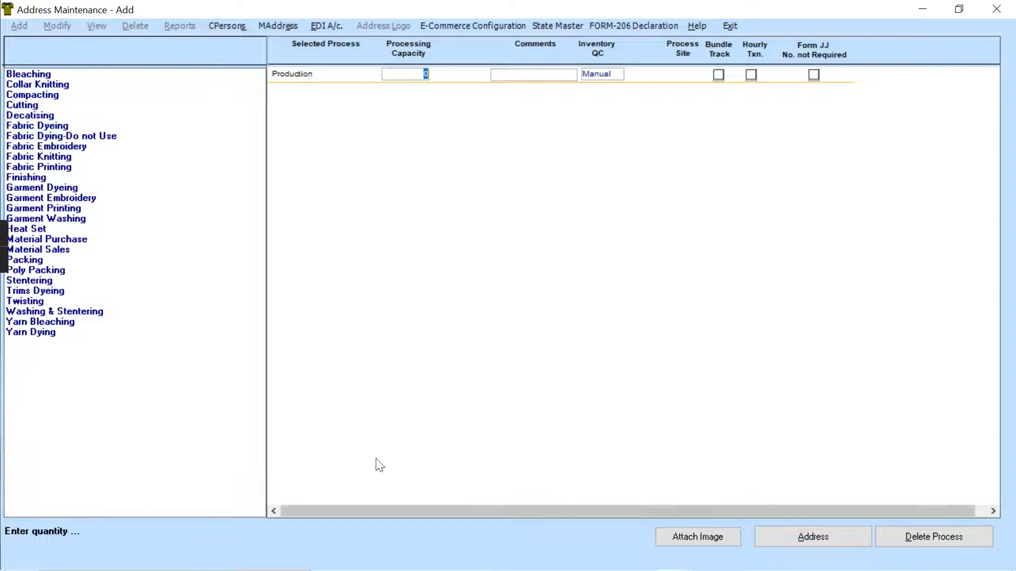
{"action": "left_click", "coordinate": [27, 272]}
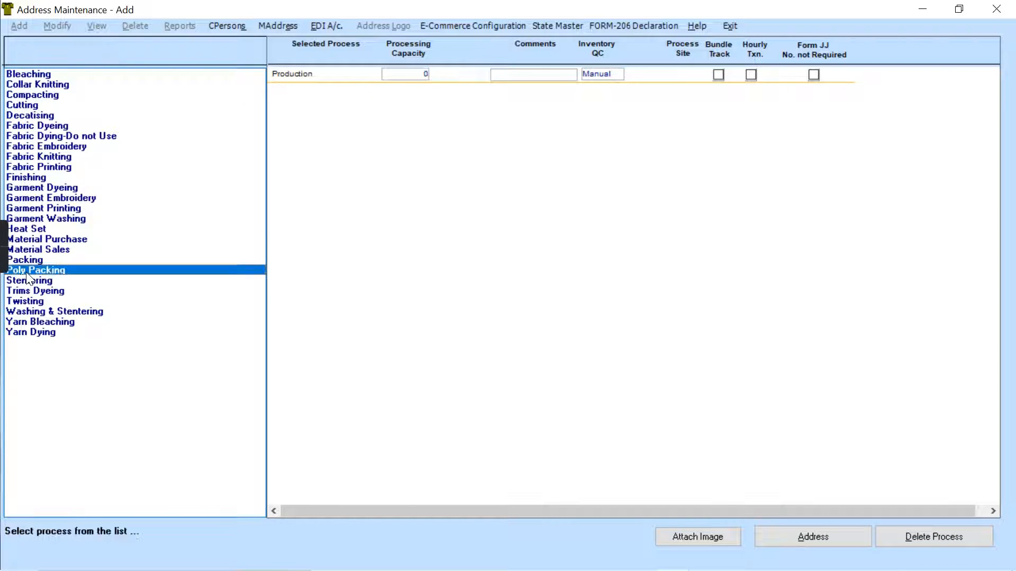
{"action": "left_click", "coordinate": [831, 538]}
- Save the SBIOTEX PRODUCTION unit record and close address maintenance
{"action": "left_click", "coordinate": [928, 528]}
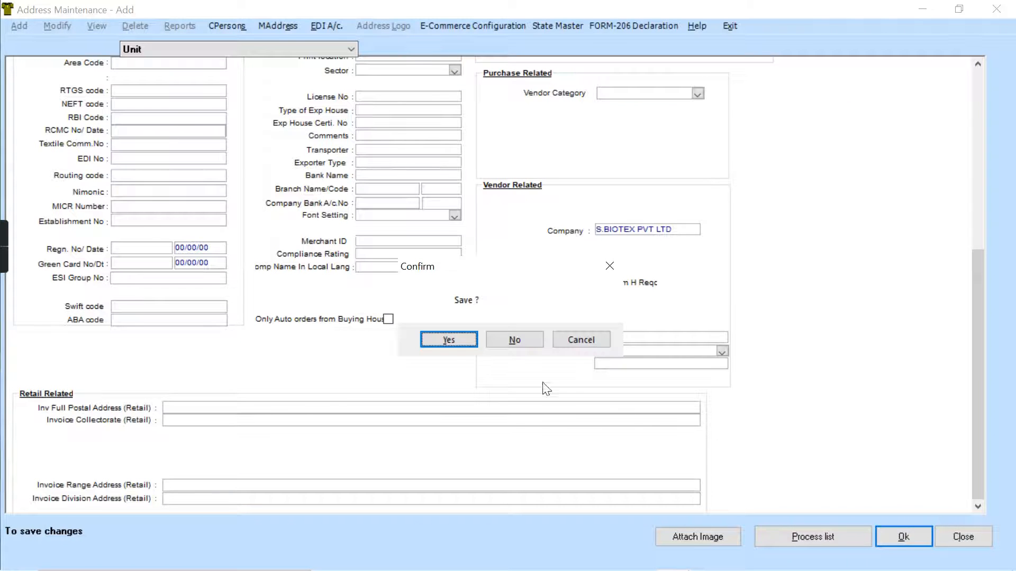
{"action": "left_click", "coordinate": [449, 340]}
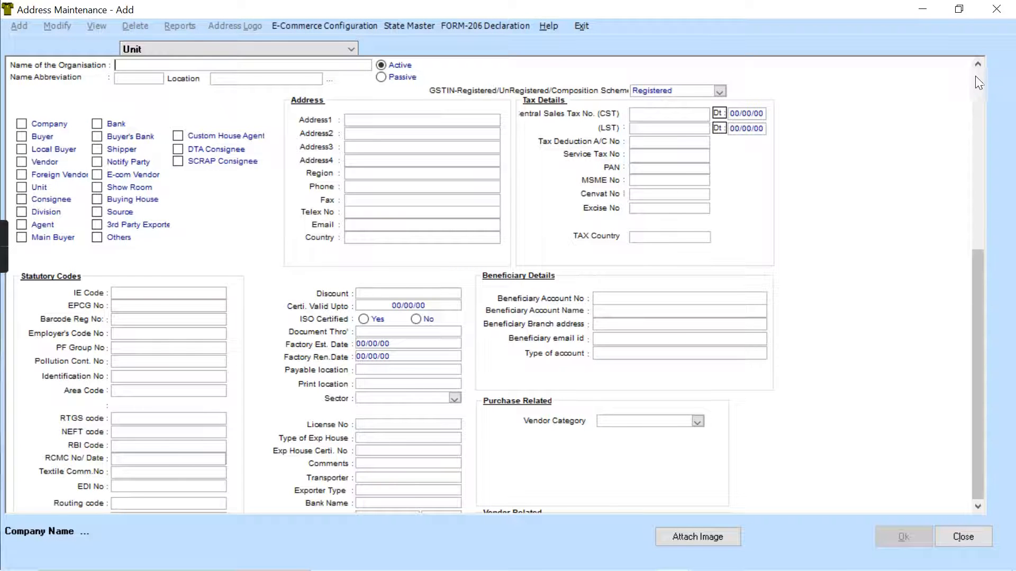
{"action": "left_click", "coordinate": [589, 27]}
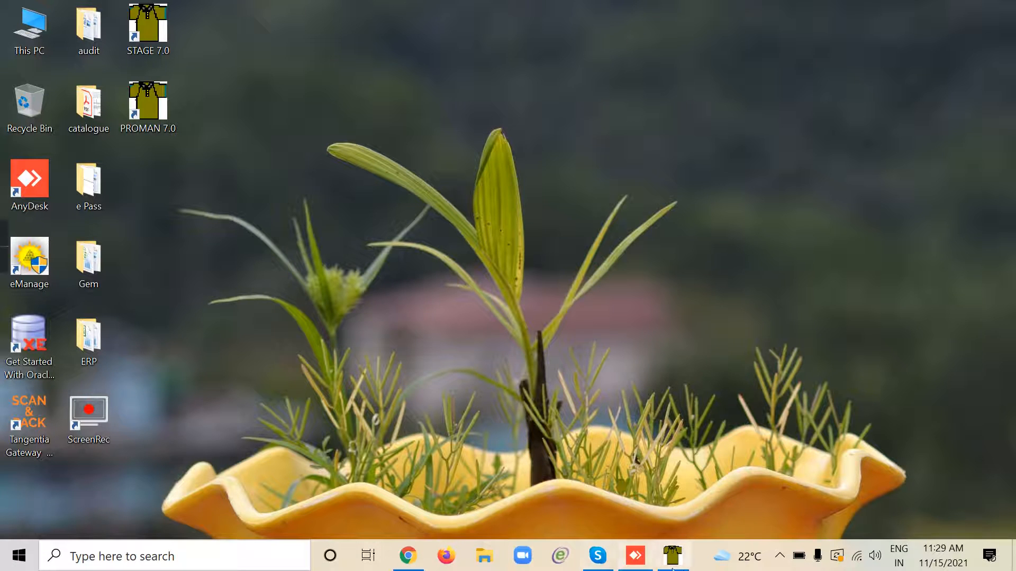
- Switch to the STAGE 7.0 main window and start a new regular process order under domestic purchase for S.BIOTEX PVT LTD
{"action": "left_click", "coordinate": [677, 563]}
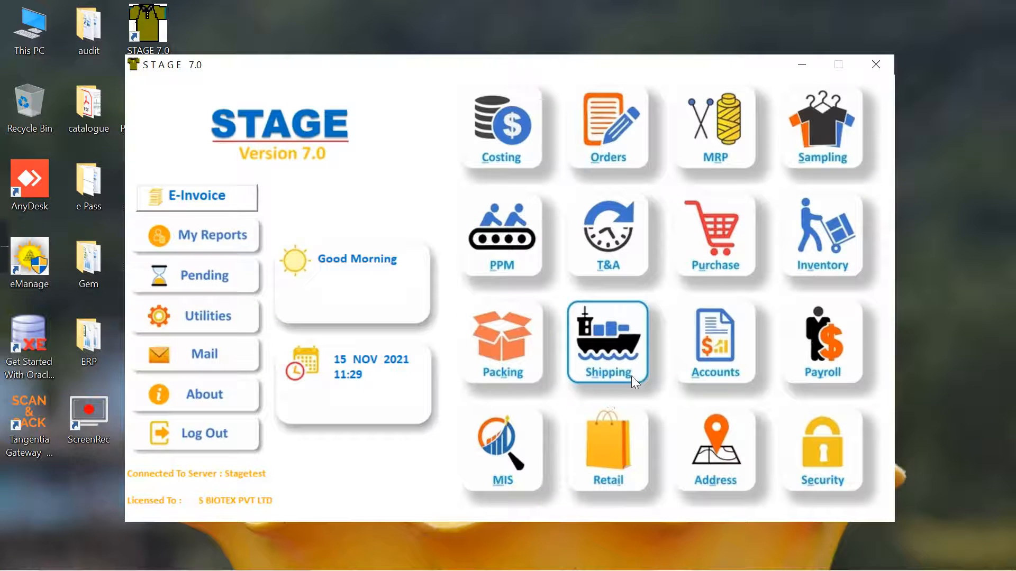
{"action": "left_click", "coordinate": [720, 236]}
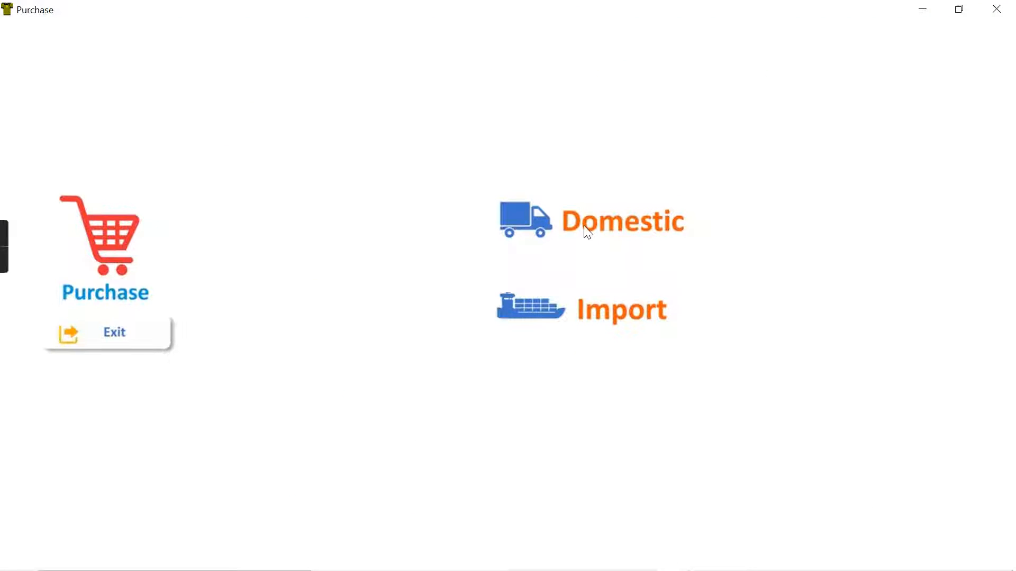
{"action": "left_click", "coordinate": [588, 233]}
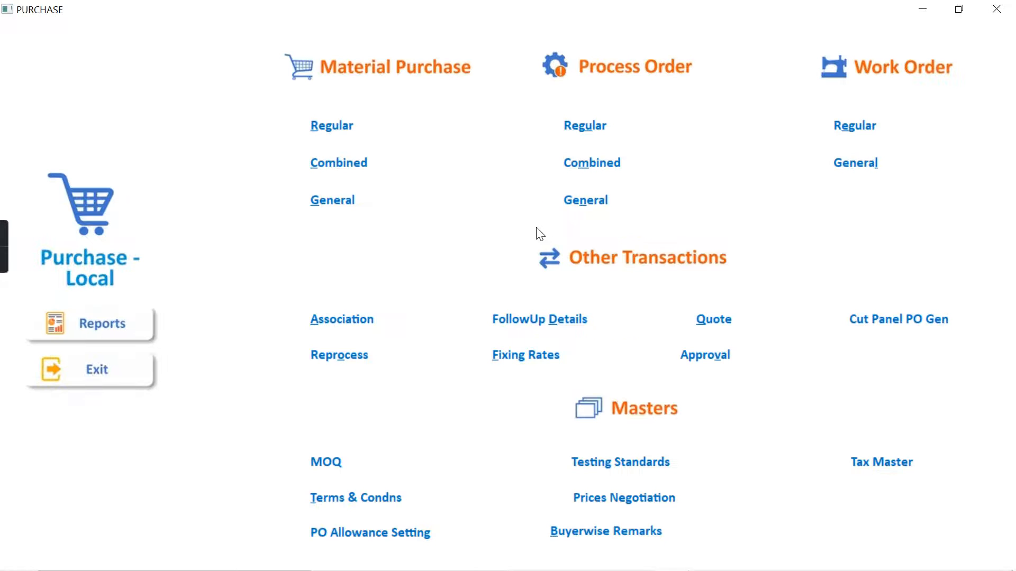
{"action": "left_click", "coordinate": [585, 125]}
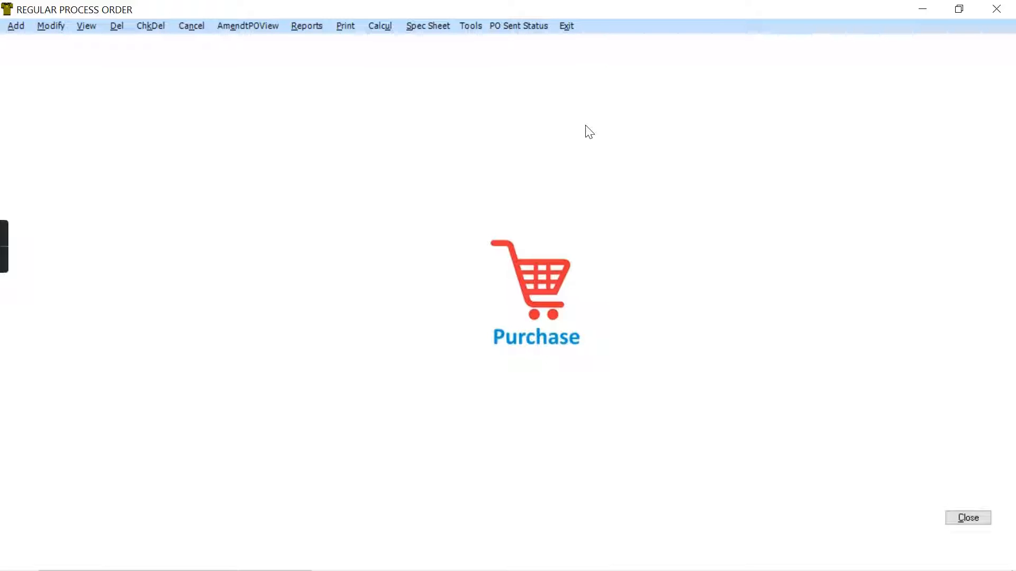
{"action": "left_click", "coordinate": [13, 26]}
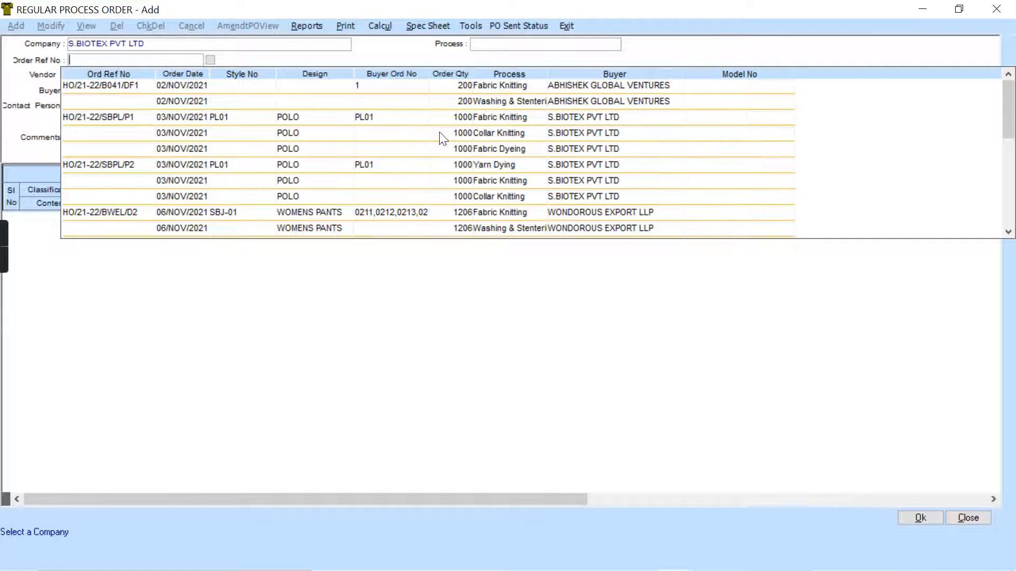
- Select the Fabric Knitting process of the hoody track suit order, style SBTS11, from SWAMI TEXTILES PVT. LTD. as the order reference
{"action": "scroll", "coordinate": [441, 137], "scroll_direction": "down", "scroll_amount": 1}
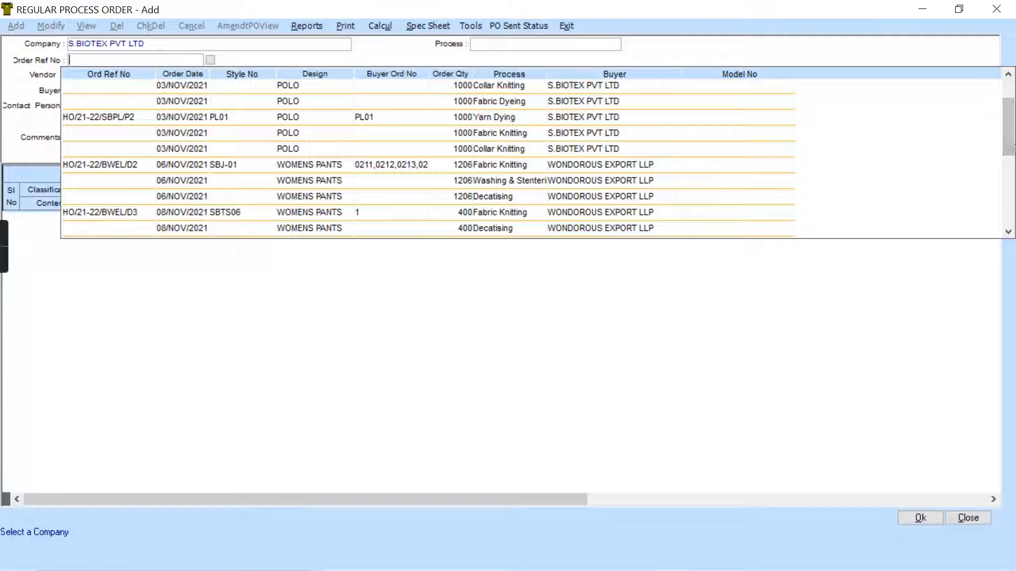
{"action": "left_click", "coordinate": [1010, 193]}
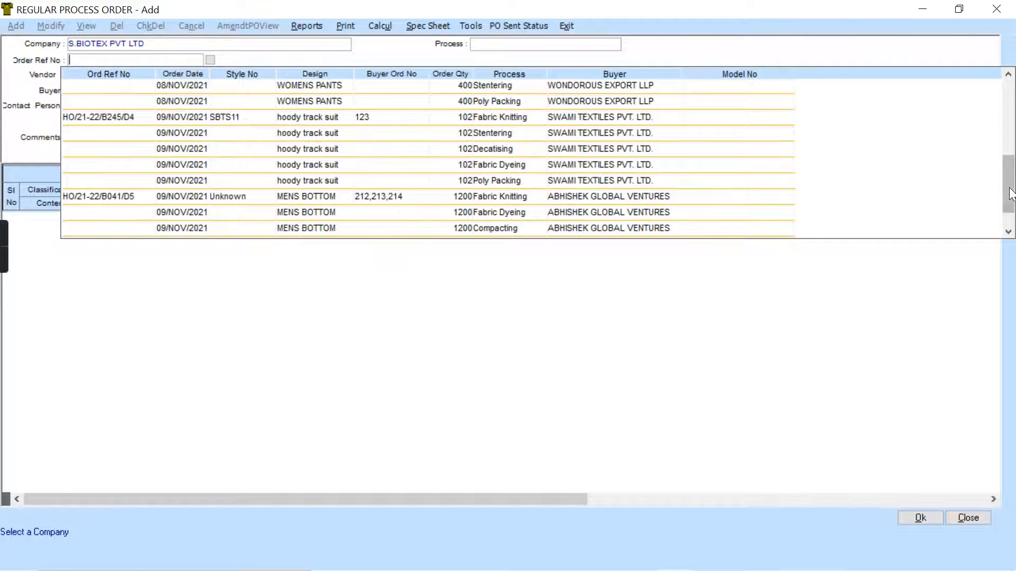
{"action": "left_click", "coordinate": [1011, 222]}
{"action": "left_click_drag", "start_coordinate": [1011, 221], "coordinate": [1011, 180]}
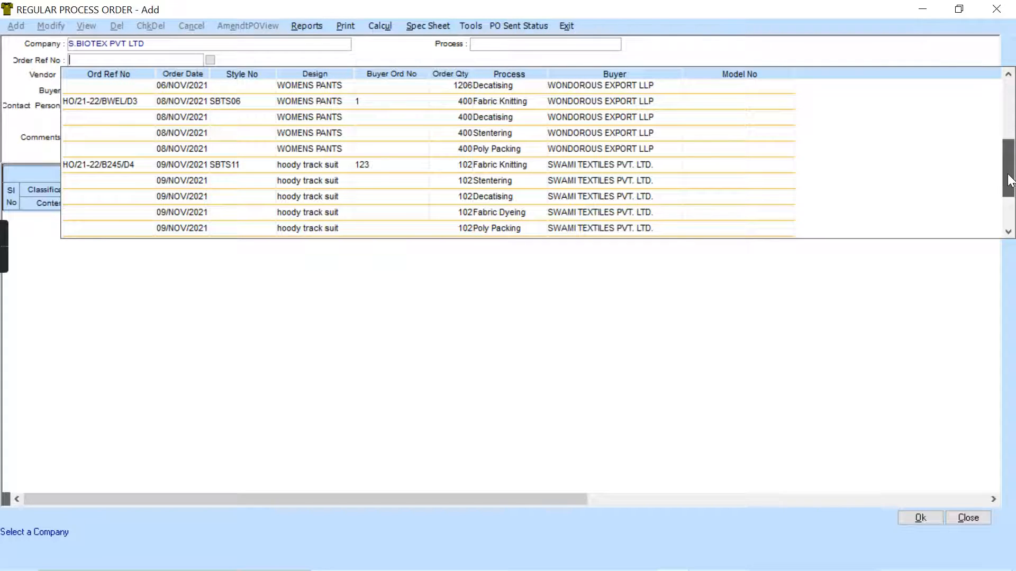
{"action": "double_click", "coordinate": [133, 165]}
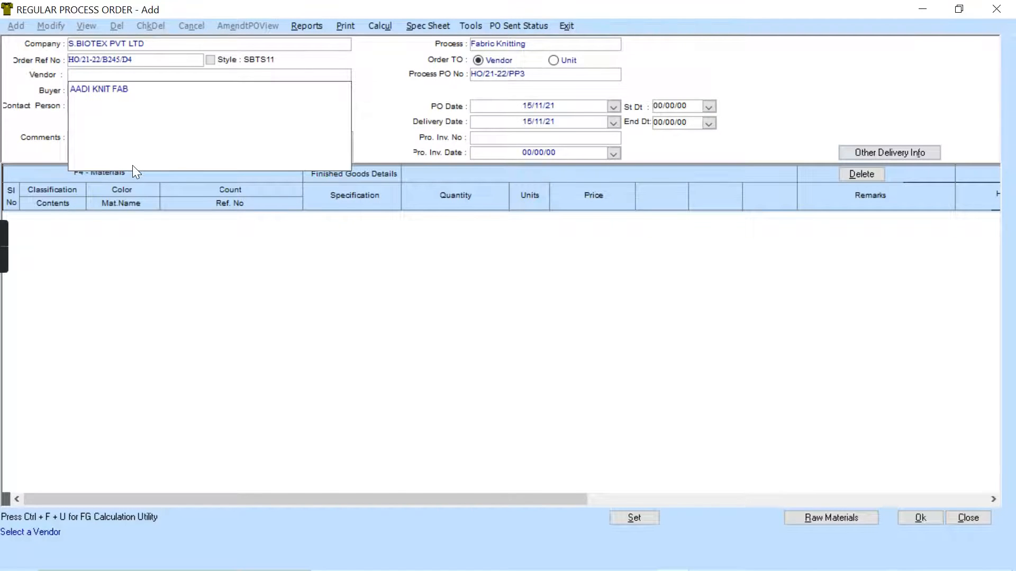
- Direct the process order to a unit instead of a vendor and choose SBIOTEX KNITTING as the unit
{"action": "left_click", "coordinate": [102, 73]}
{"action": "left_click", "coordinate": [554, 62]}
{"action": "left_click", "coordinate": [553, 62]}
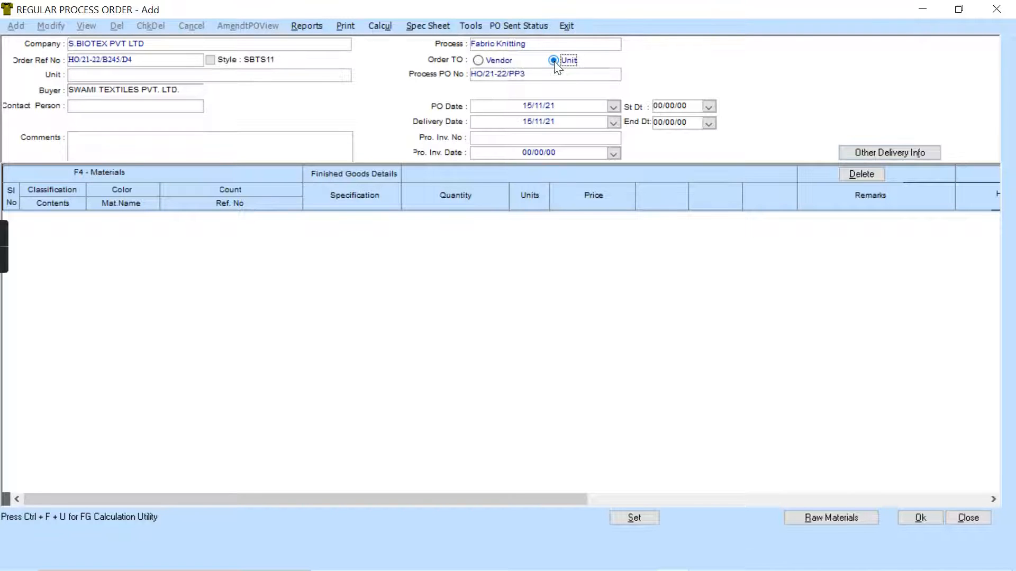
{"action": "left_click", "coordinate": [262, 77]}
{"action": "left_click", "coordinate": [131, 90]}
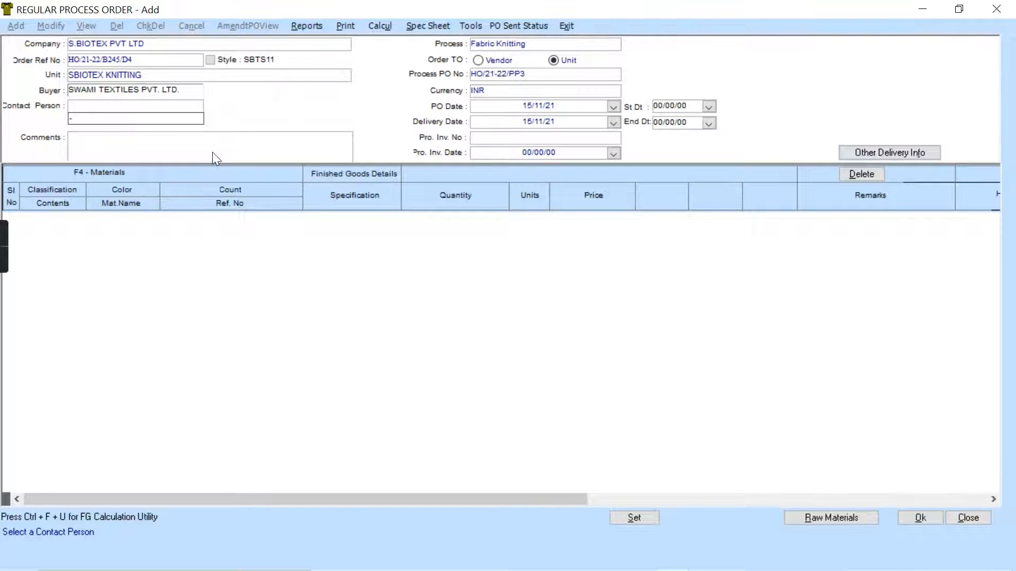
- Add the knitted fabric C30,100DD160 SINGLE JERSEY, Dia 42, from the bill of materials and close the materials list
{"action": "left_click", "coordinate": [140, 151]}
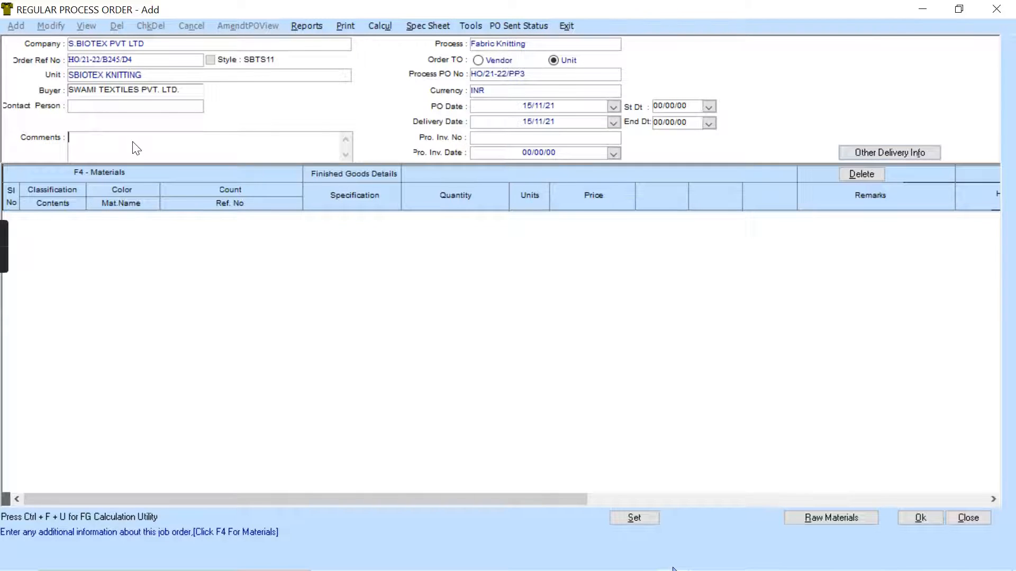
{"action": "key", "text": "F4"}
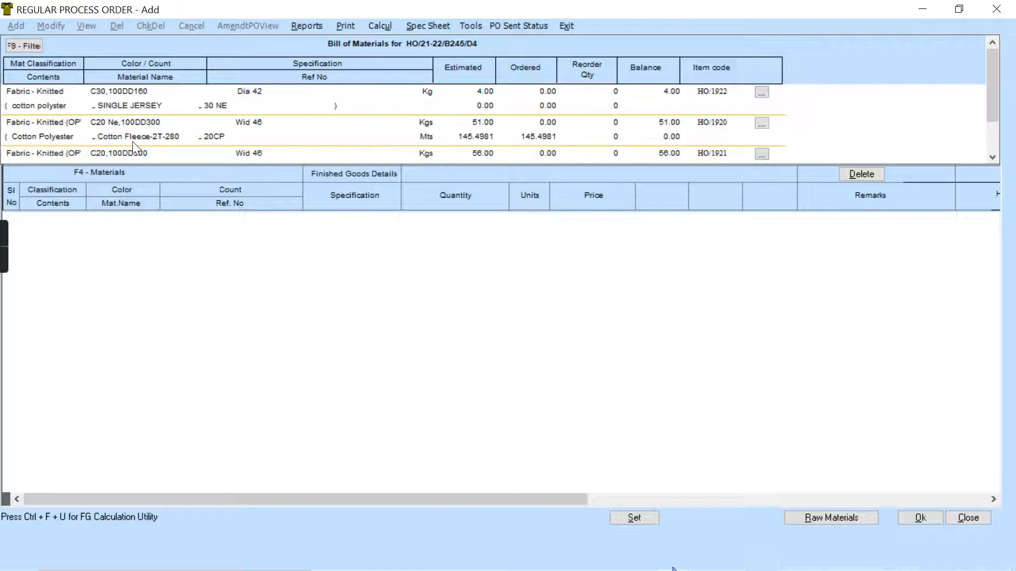
{"action": "double_click", "coordinate": [69, 101]}
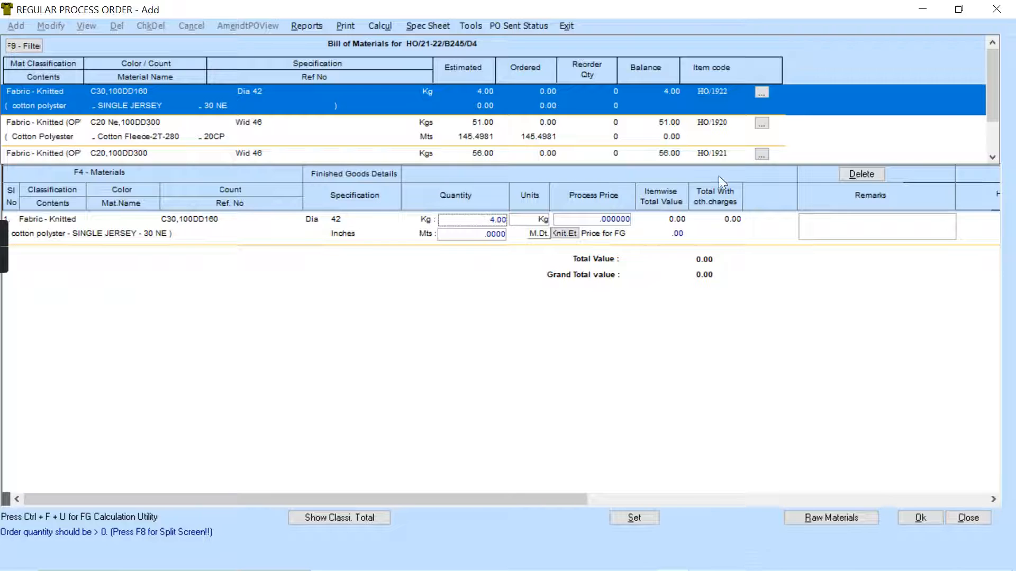
{"action": "left_click_drag", "start_coordinate": [989, 101], "coordinate": [997, 72]}
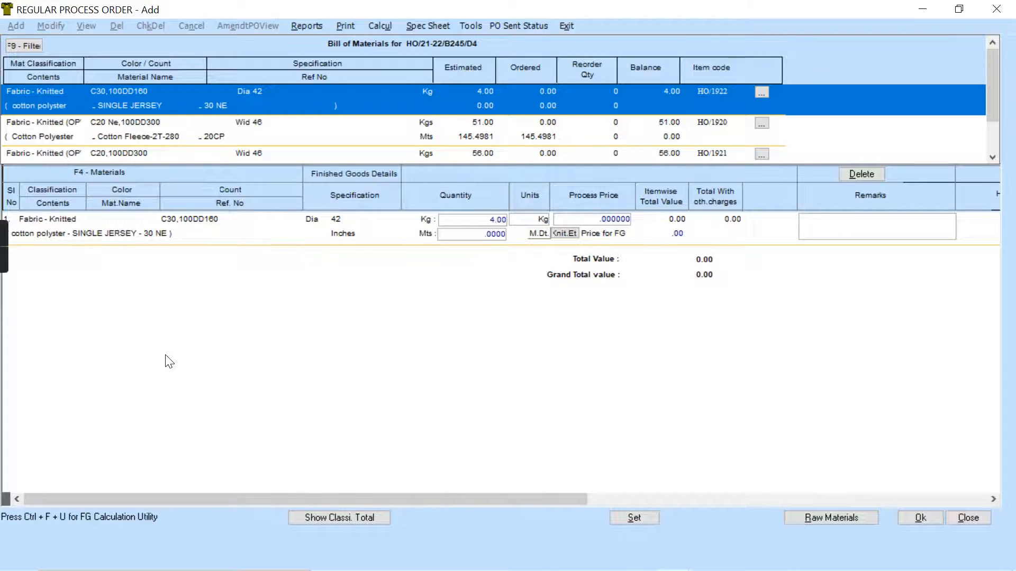
{"action": "key", "text": "Escape"}
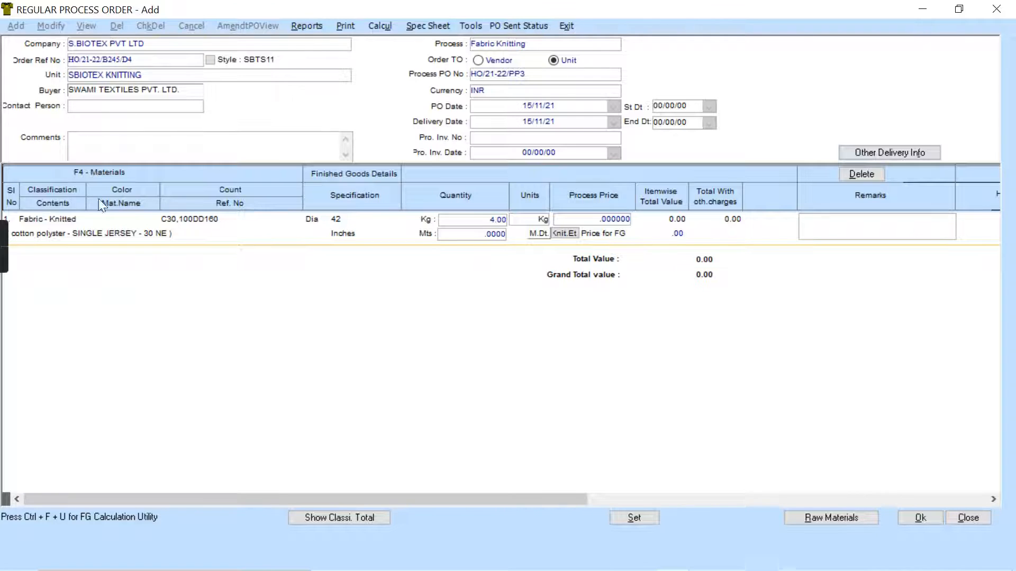
- Check the raw materials of the knitted fabric and set its process price to 20 in the finished goods details
{"action": "left_click", "coordinate": [820, 516]}
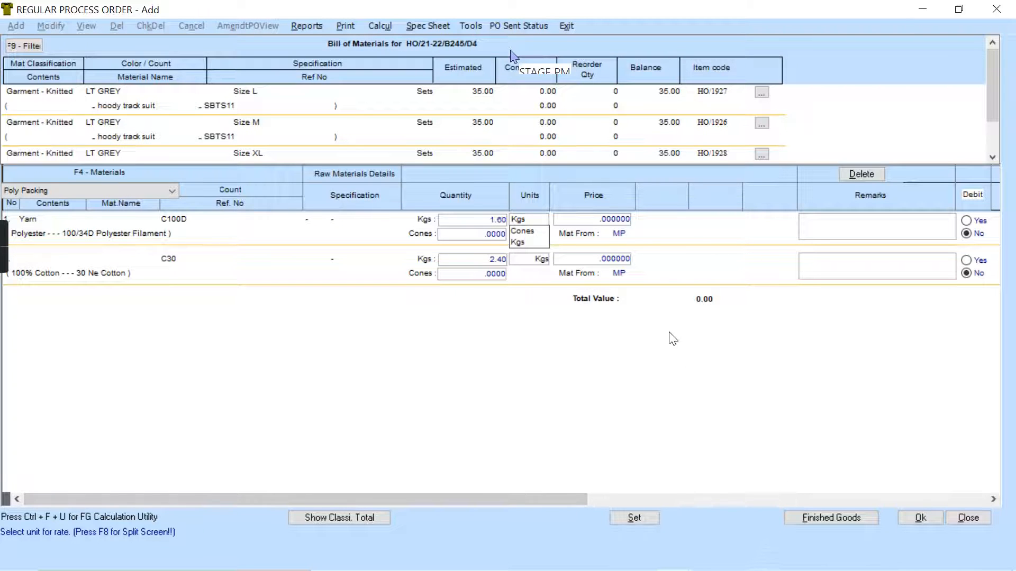
{"action": "left_click", "coordinate": [849, 519]}
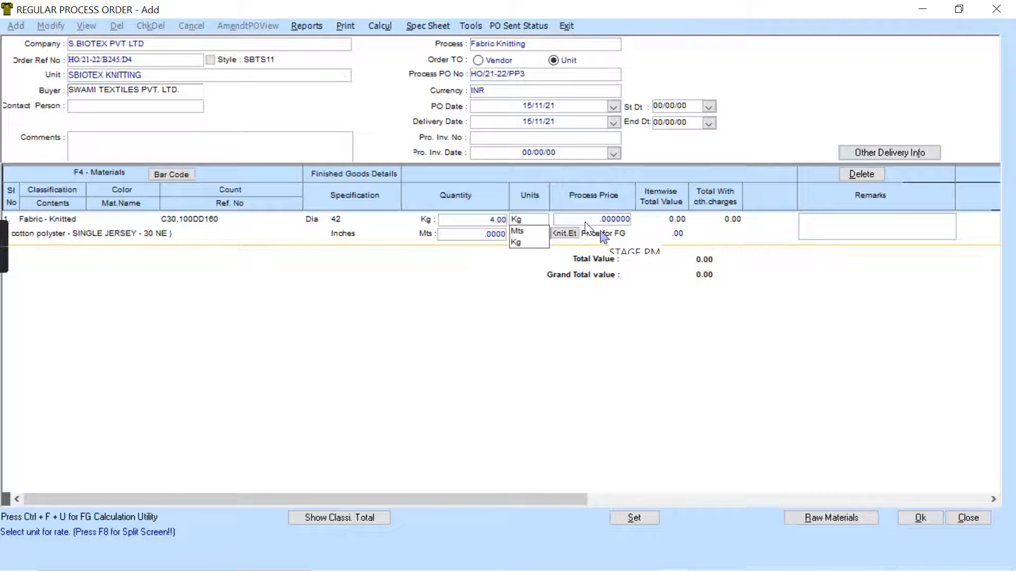
{"action": "left_click", "coordinate": [599, 219]}
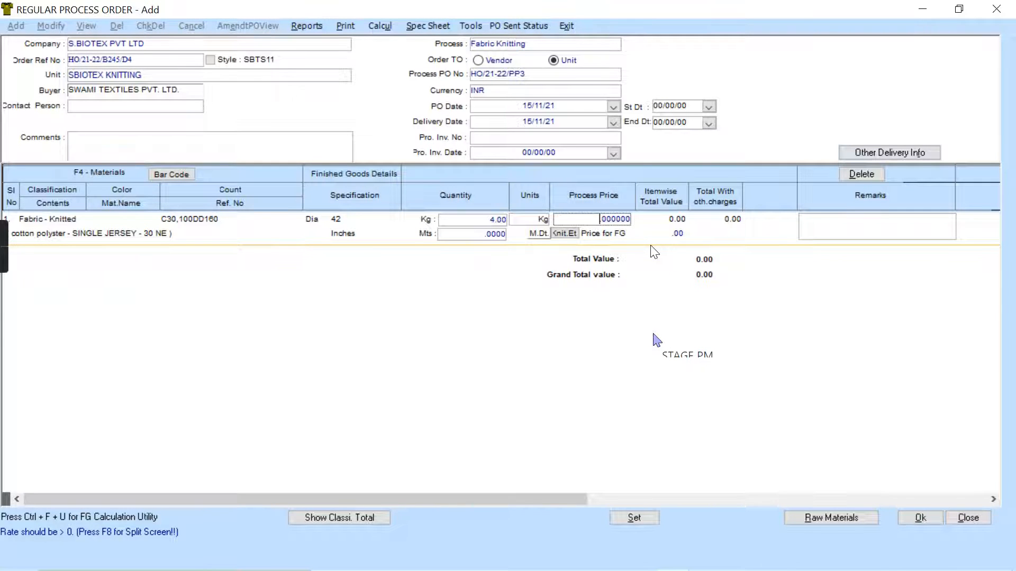
{"action": "type", "text": "20"}
- Set the order's delivery date to 23/11/21 and its ship-to warehouse to Fabric Warehouse
{"action": "left_click", "coordinate": [613, 122]}
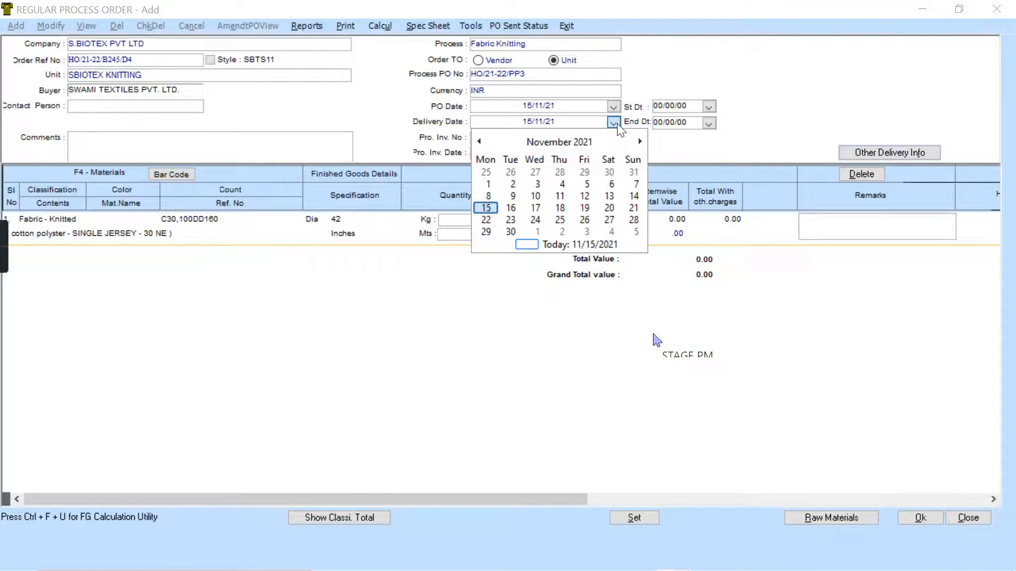
{"action": "left_click", "coordinate": [509, 221]}
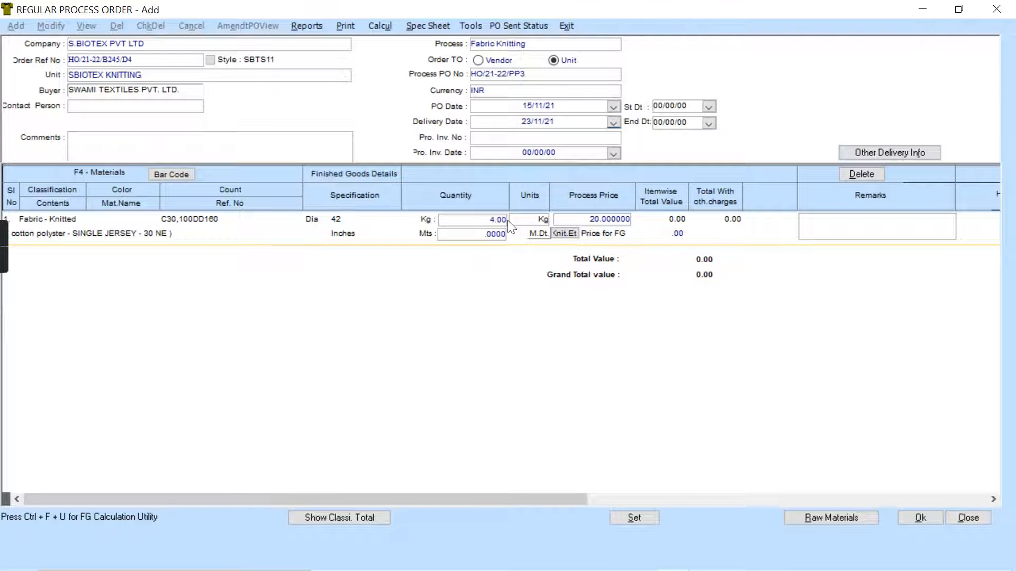
{"action": "left_click", "coordinate": [890, 156]}
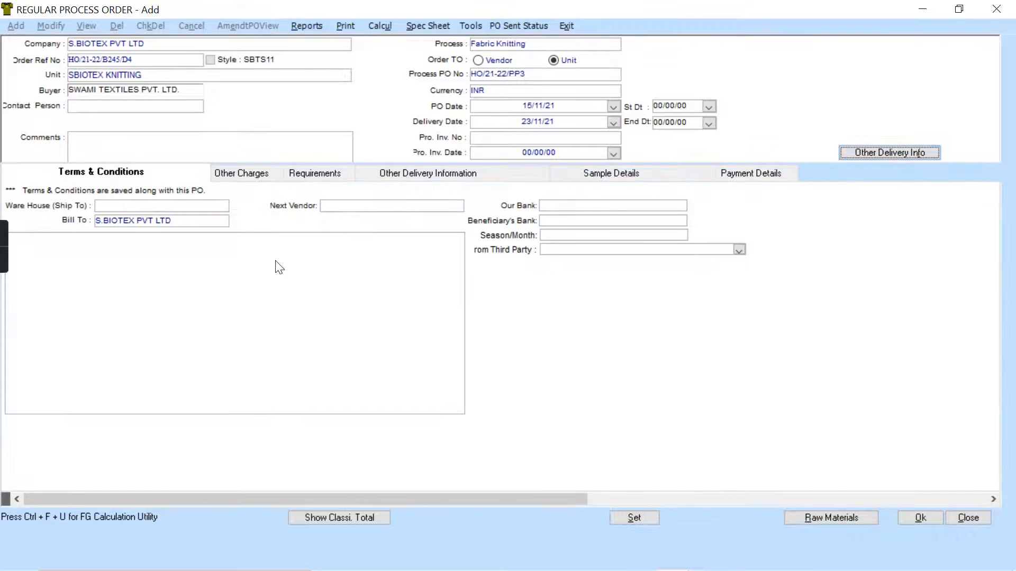
{"action": "left_click", "coordinate": [271, 167]}
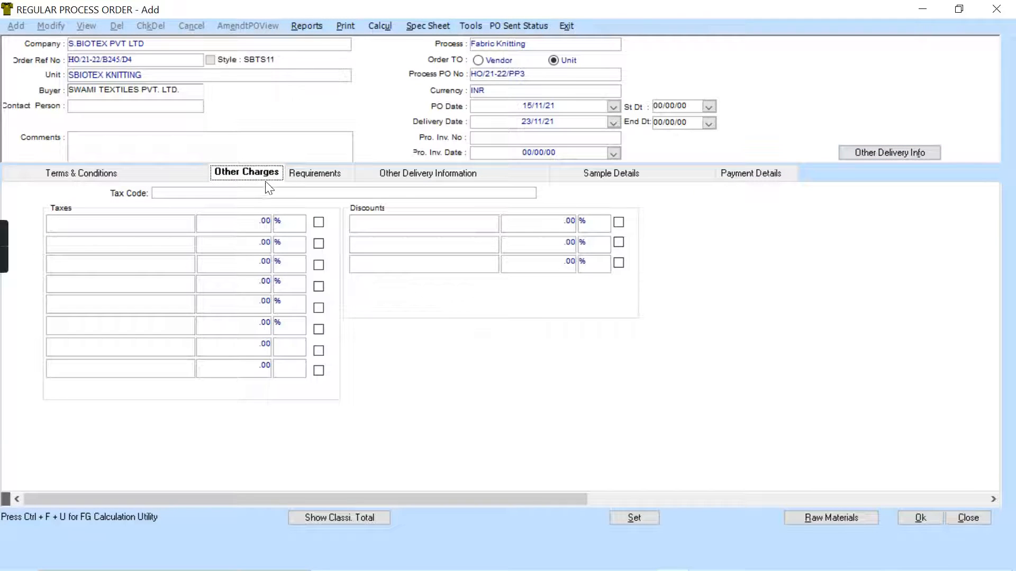
{"action": "left_click", "coordinate": [381, 193]}
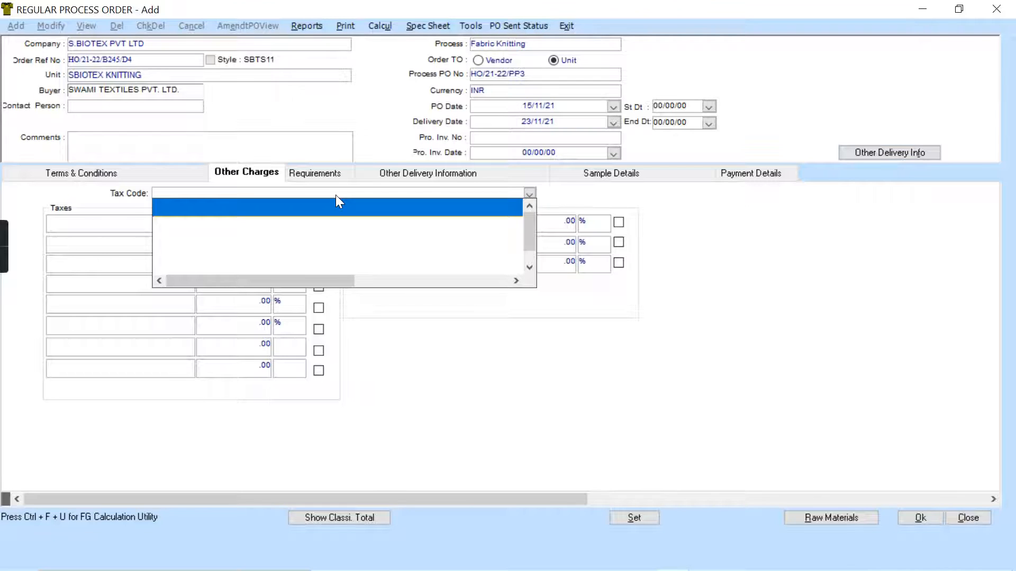
{"action": "left_click", "coordinate": [123, 174]}
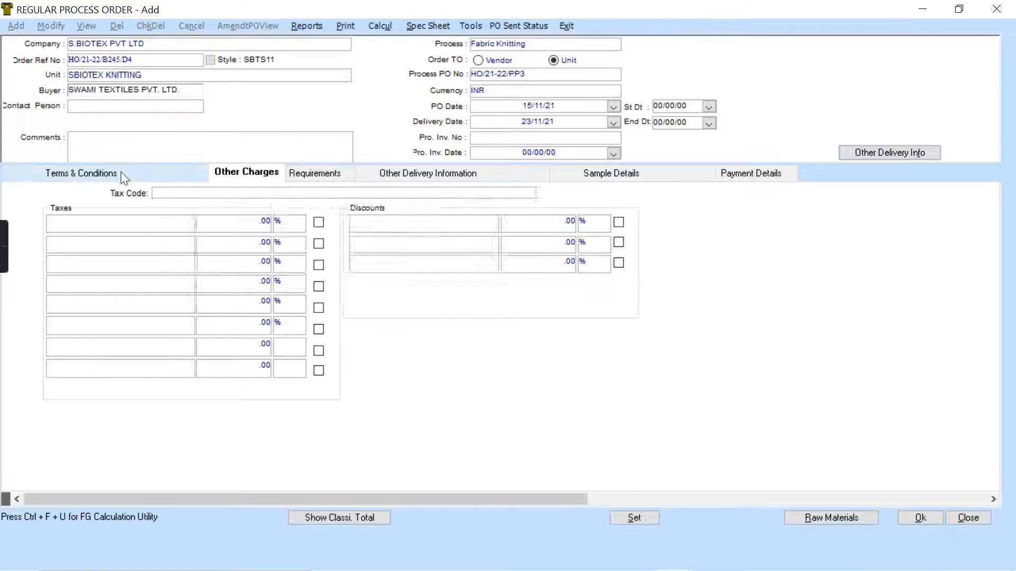
{"action": "left_click", "coordinate": [121, 174]}
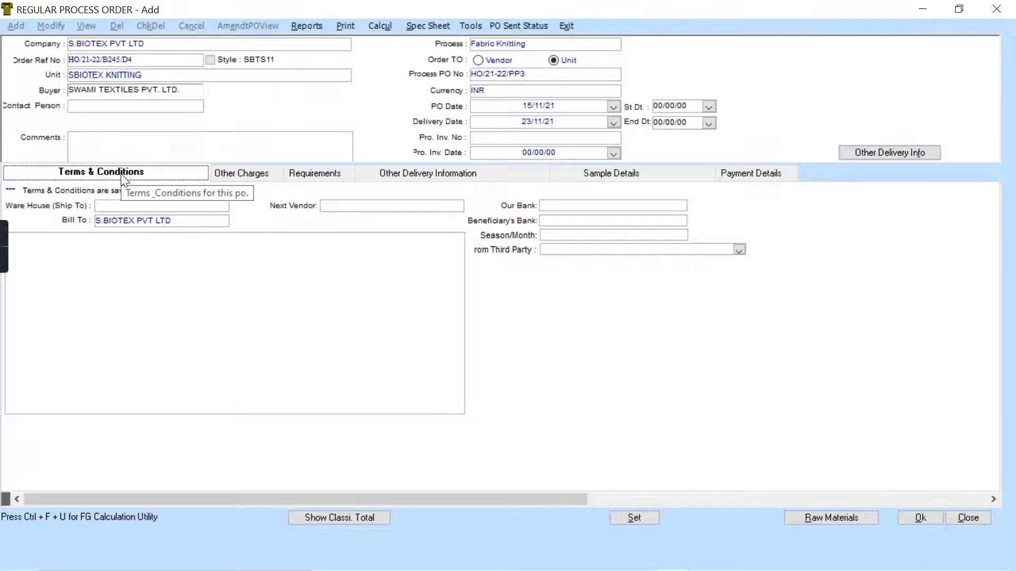
{"action": "left_click", "coordinate": [214, 209]}
{"action": "left_click", "coordinate": [211, 229]}
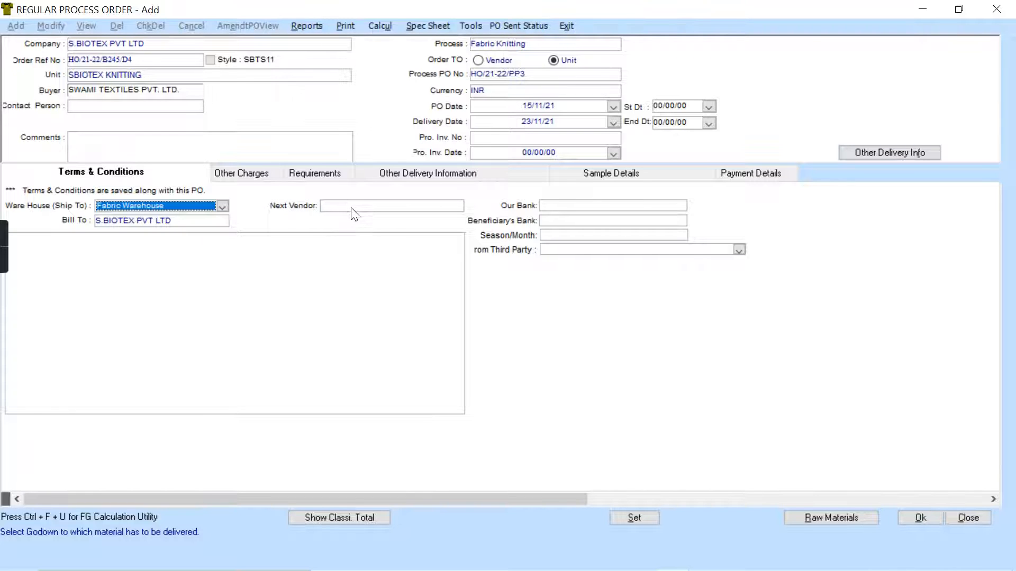
{"action": "left_click", "coordinate": [887, 151]}
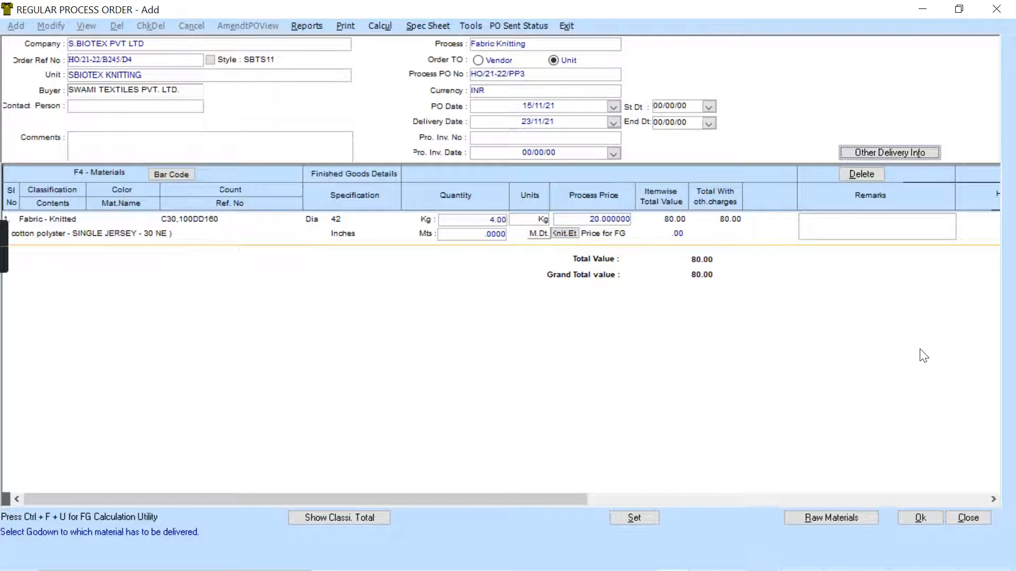
- Save the job order, allowing its delivery date to exceed the order ship date
{"action": "left_click", "coordinate": [916, 518]}
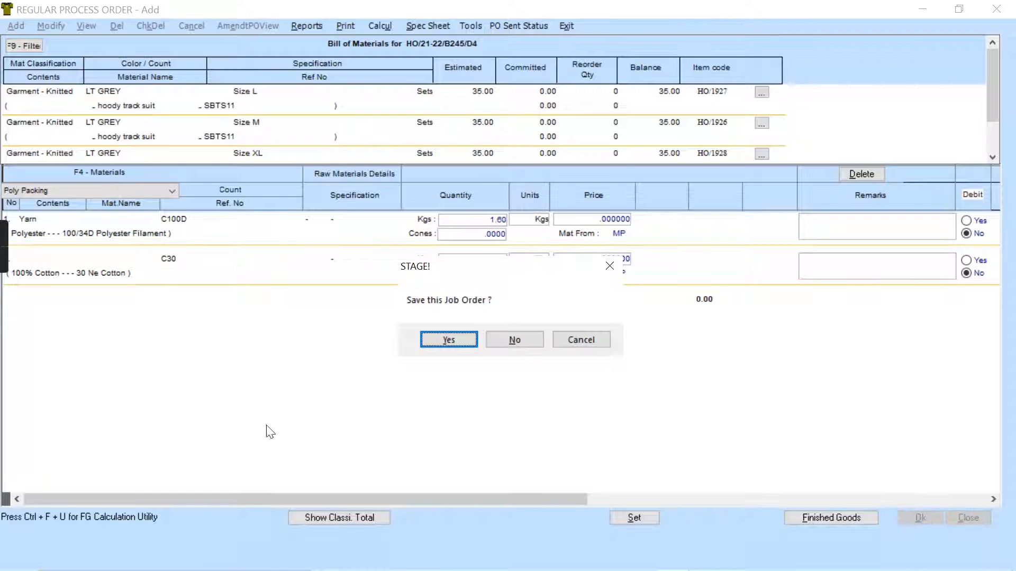
{"action": "left_click", "coordinate": [451, 338]}
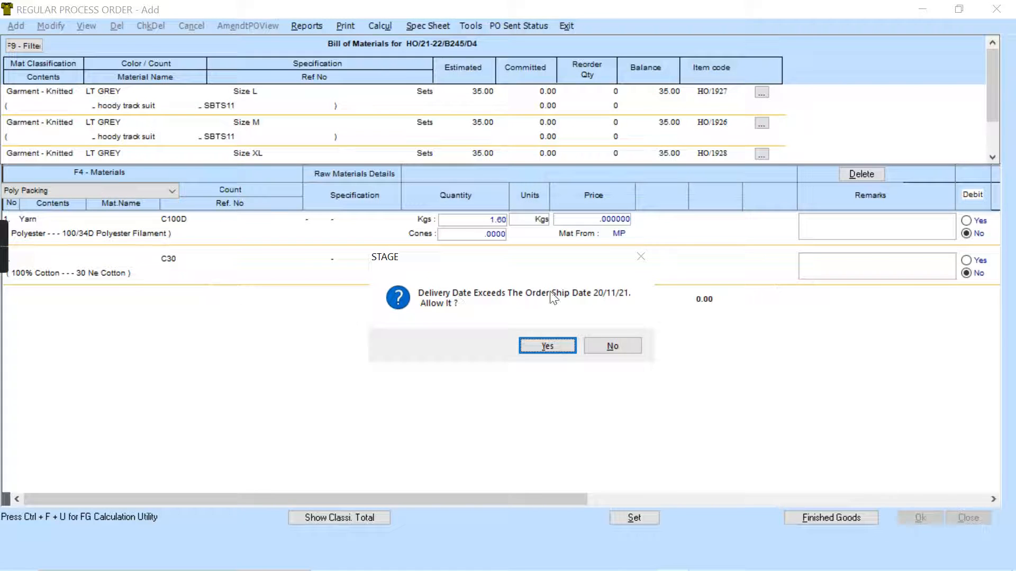
{"action": "left_click", "coordinate": [551, 348]}
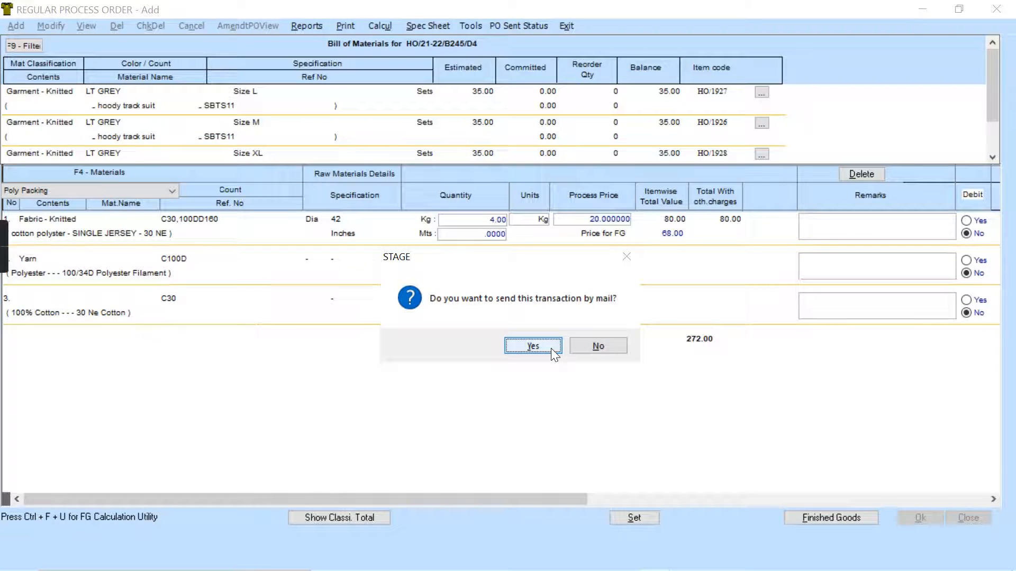
{"action": "left_click", "coordinate": [551, 348]}
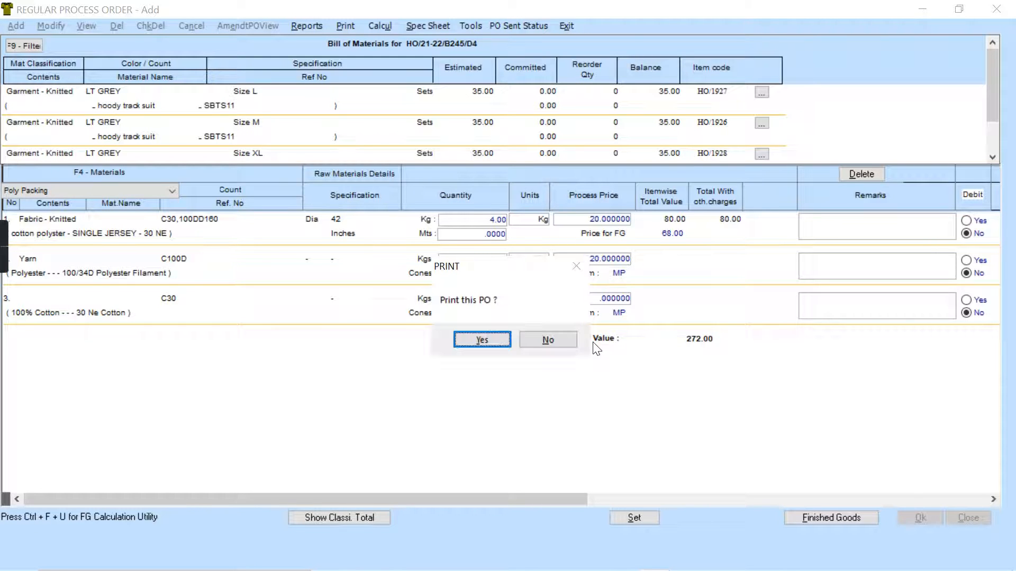
- Open the print preview of the saved process order and review its finished goods and raw material details
{"action": "left_click", "coordinate": [542, 342]}
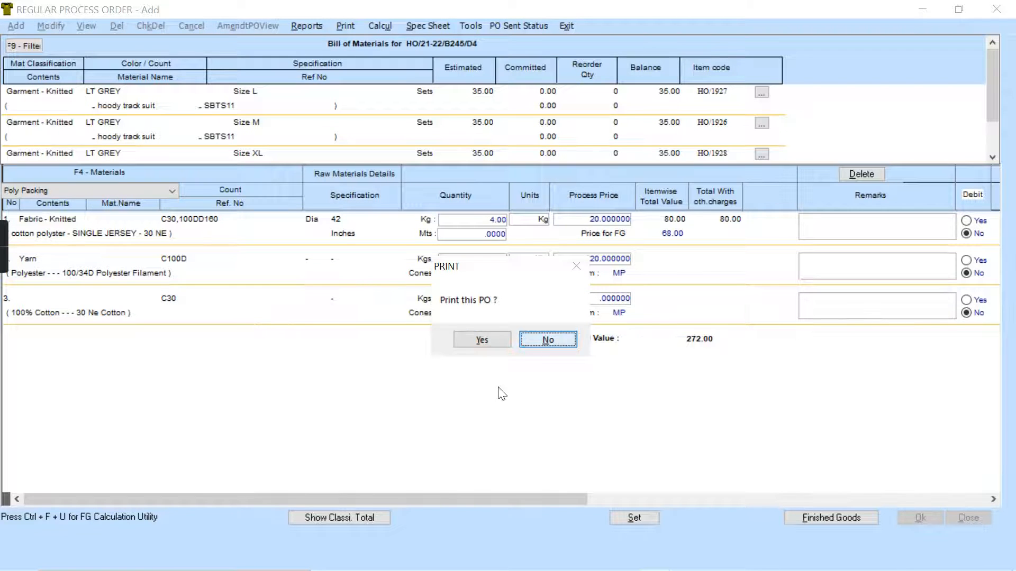
{"action": "left_click", "coordinate": [483, 342]}
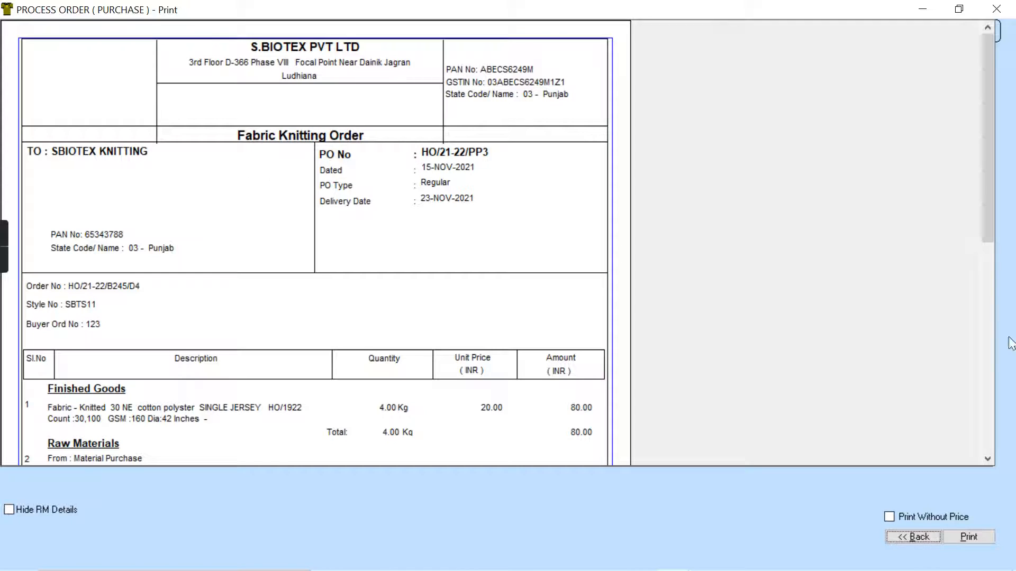
{"action": "left_click", "coordinate": [988, 459]}
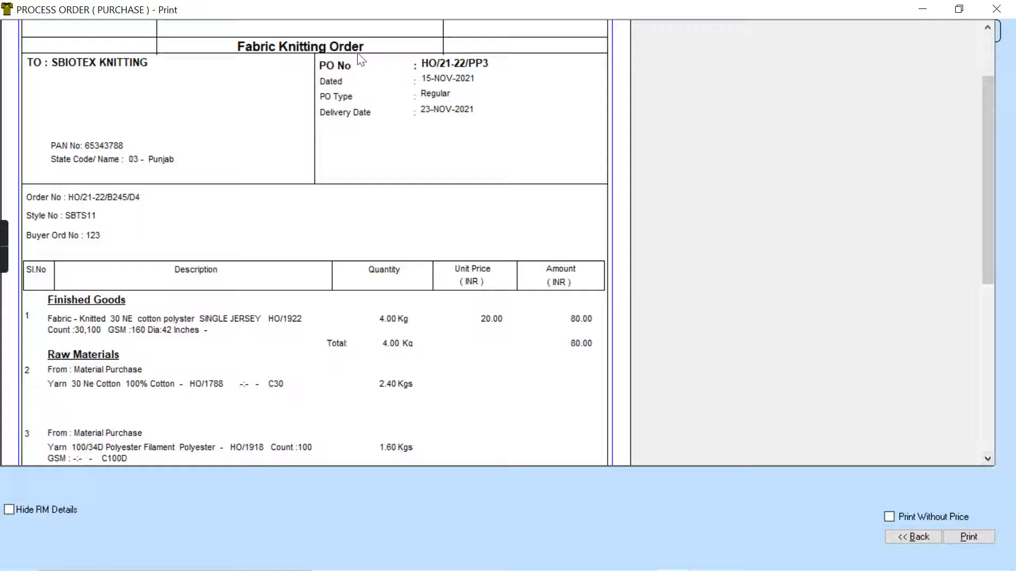
{"action": "left_click", "coordinate": [986, 458]}
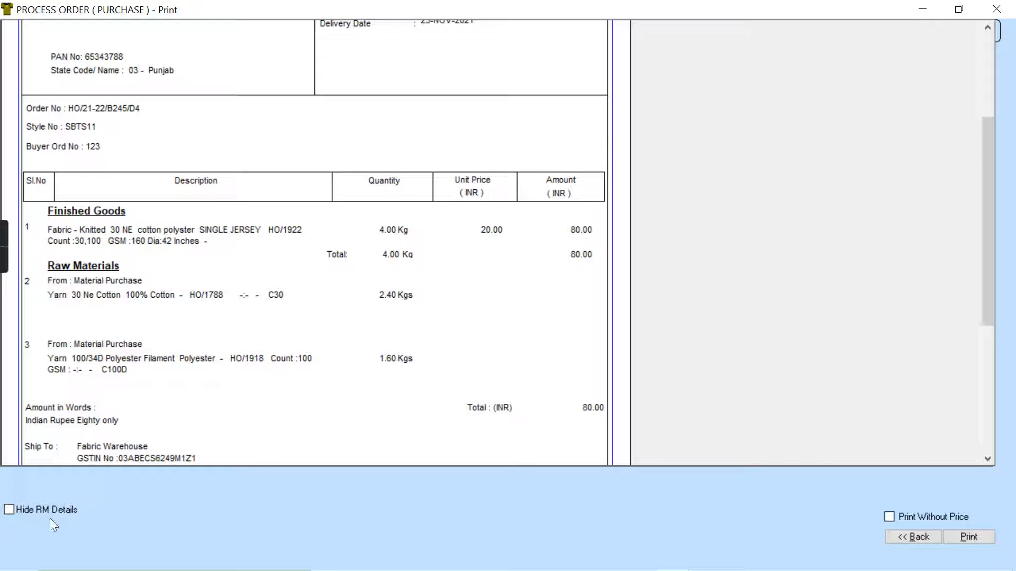
- Hide the raw material details in the print preview, review the page and return to process order entry
{"action": "left_click", "coordinate": [8, 511]}
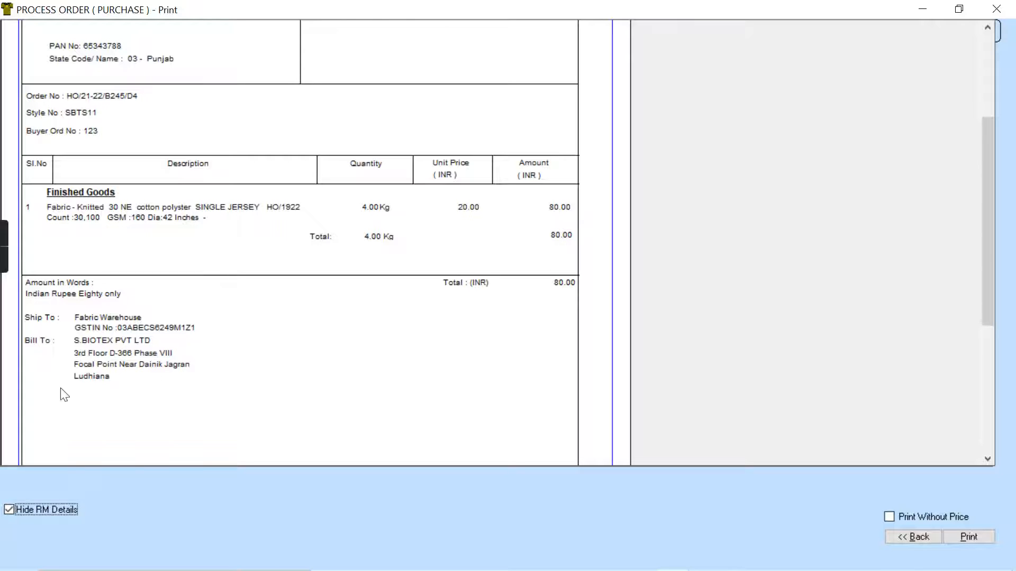
{"action": "left_click_drag", "start_coordinate": [990, 443], "coordinate": [986, 88]}
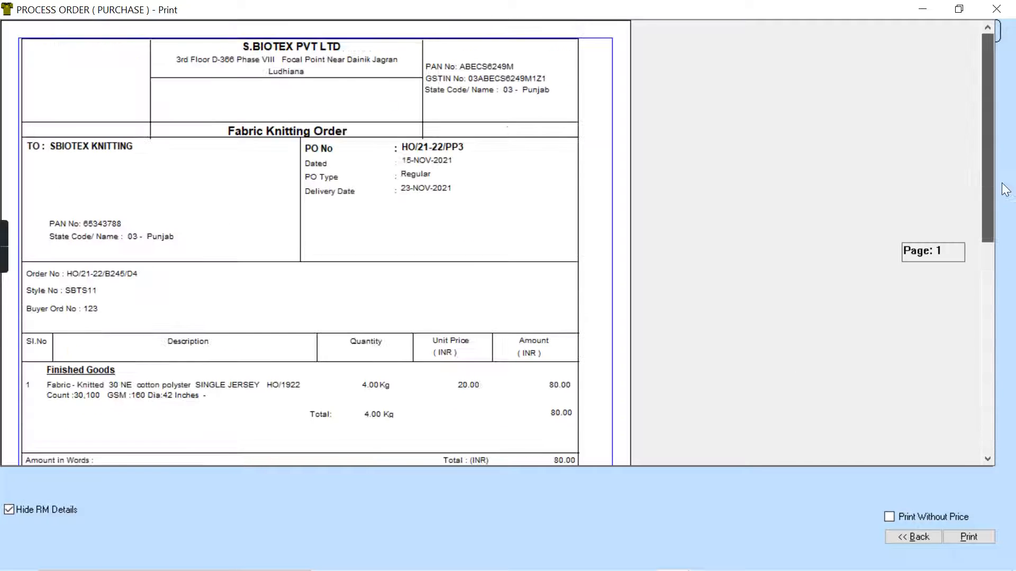
{"action": "left_click_drag", "start_coordinate": [985, 46], "coordinate": [985, 46]}
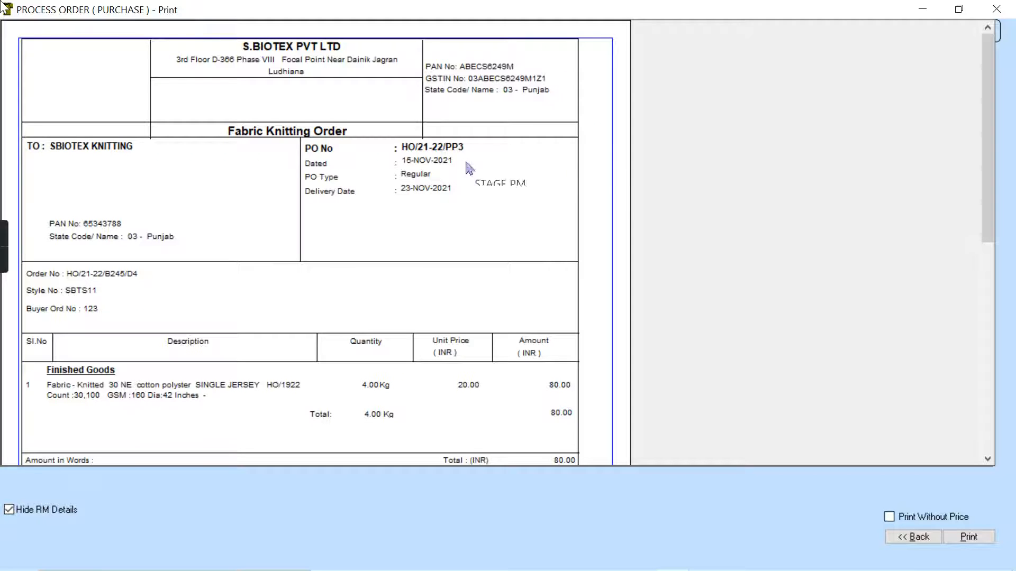
{"action": "left_click", "coordinate": [921, 536]}
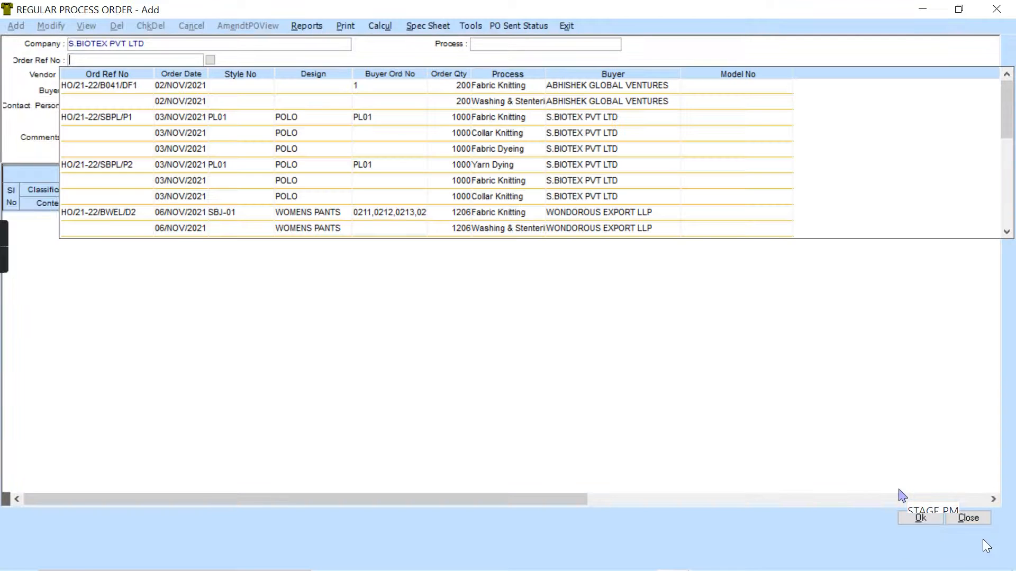
- Review the saved regular process orders and the order references available for a new one, closing both without selecting an order
{"action": "left_click", "coordinate": [976, 520]}
{"action": "left_click", "coordinate": [962, 518]}
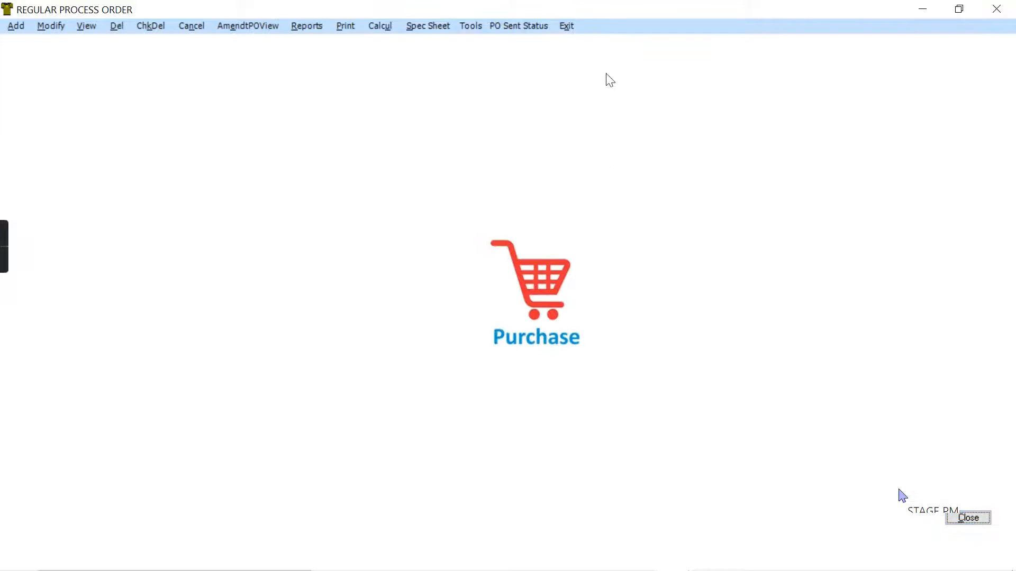
{"action": "left_click", "coordinate": [85, 28]}
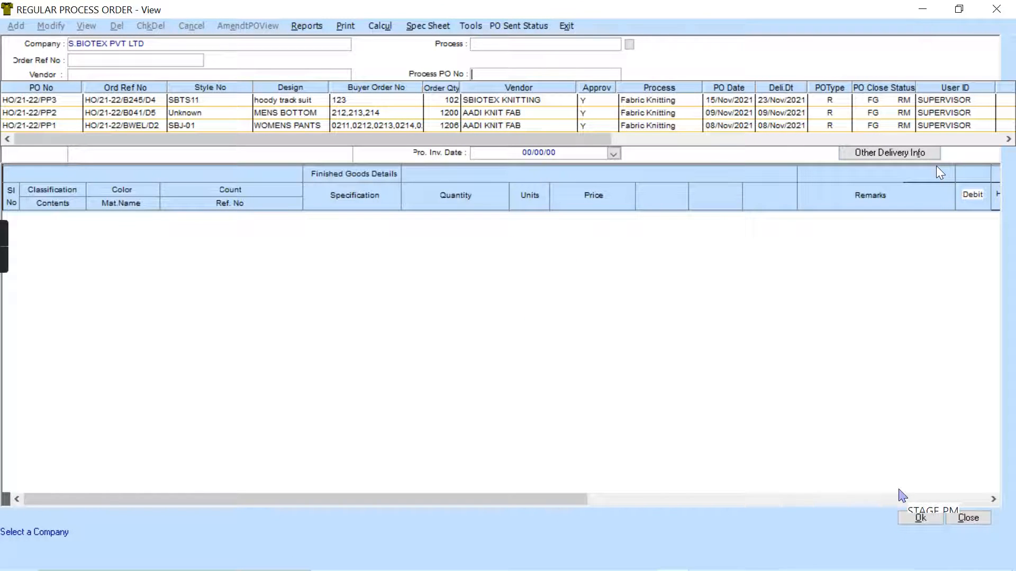
{"action": "left_click", "coordinate": [978, 519]}
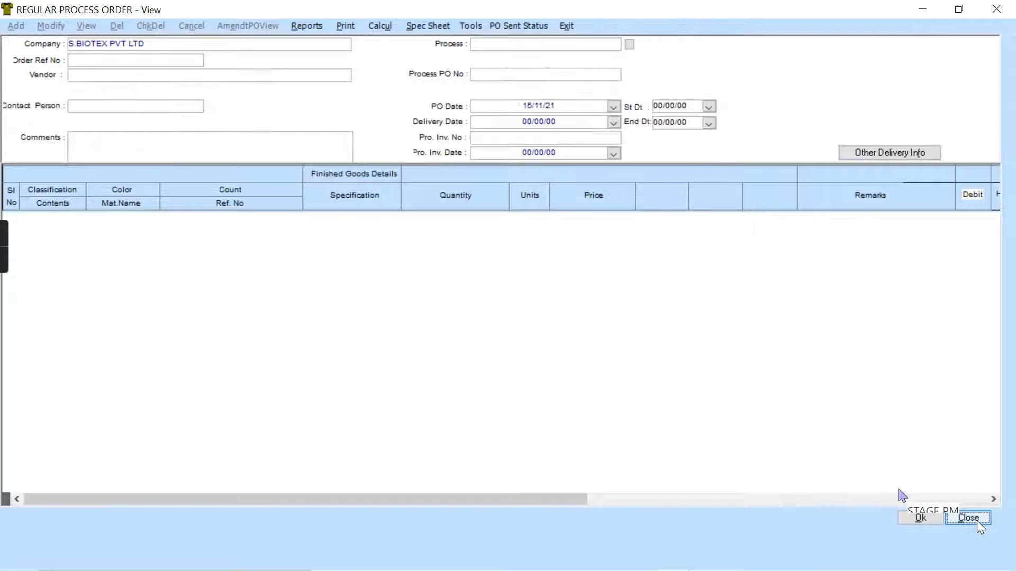
{"action": "left_click", "coordinate": [15, 26]}
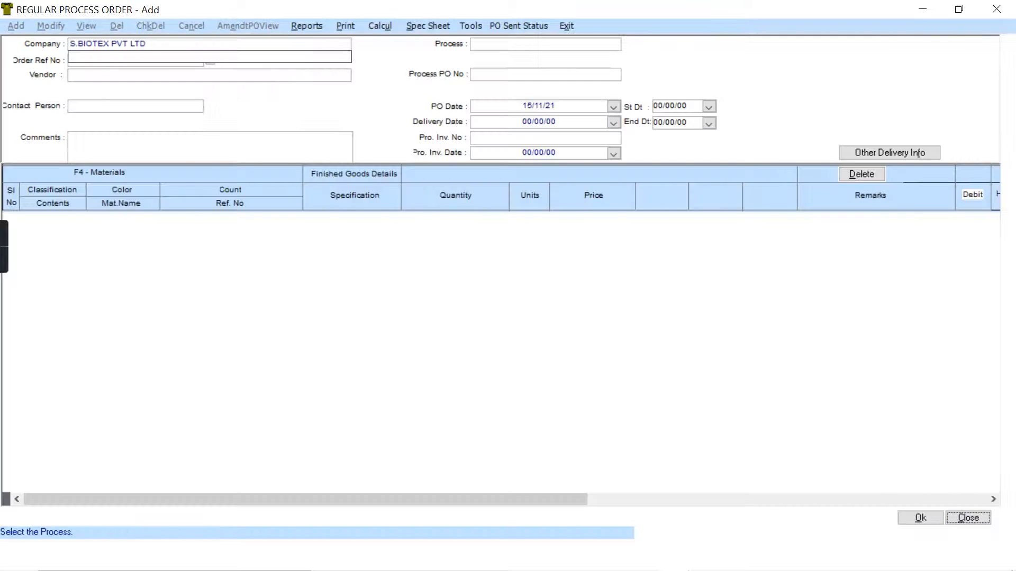
{"action": "left_click_drag", "start_coordinate": [1008, 136], "coordinate": [1012, 199]}
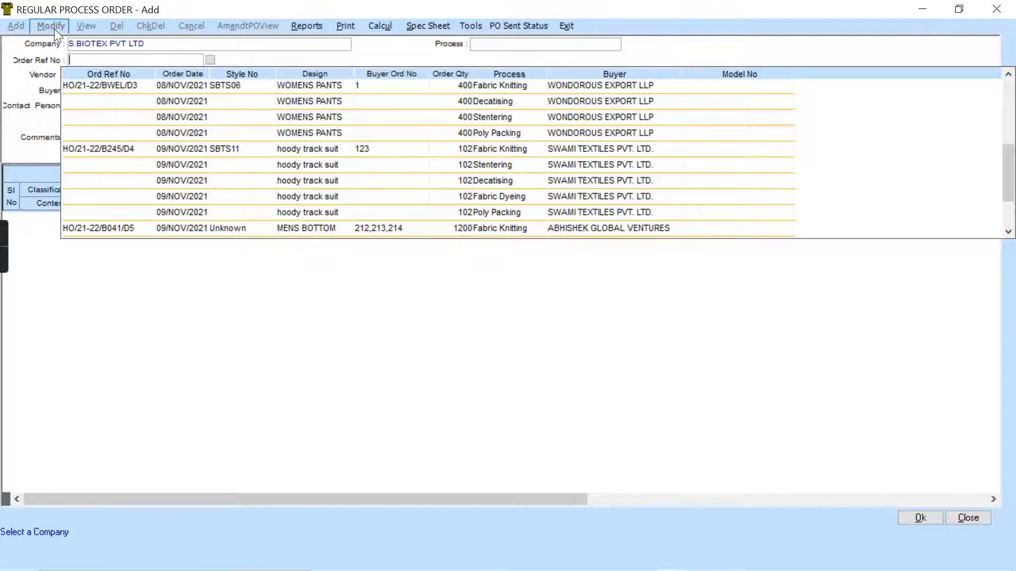
{"action": "left_click", "coordinate": [971, 517]}
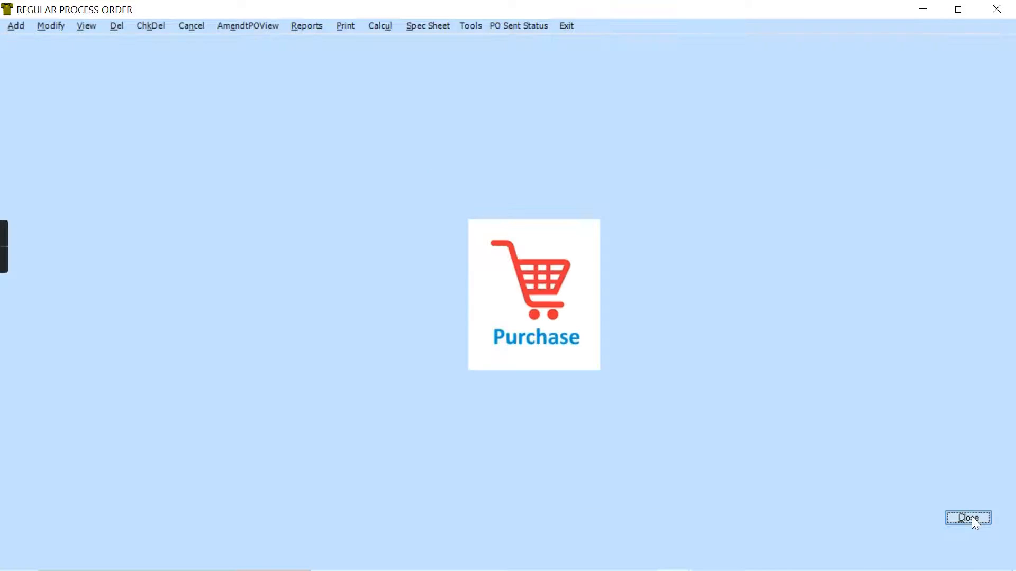
- Leave the Purchase module and open Address Maintenance
{"action": "left_click", "coordinate": [567, 27]}
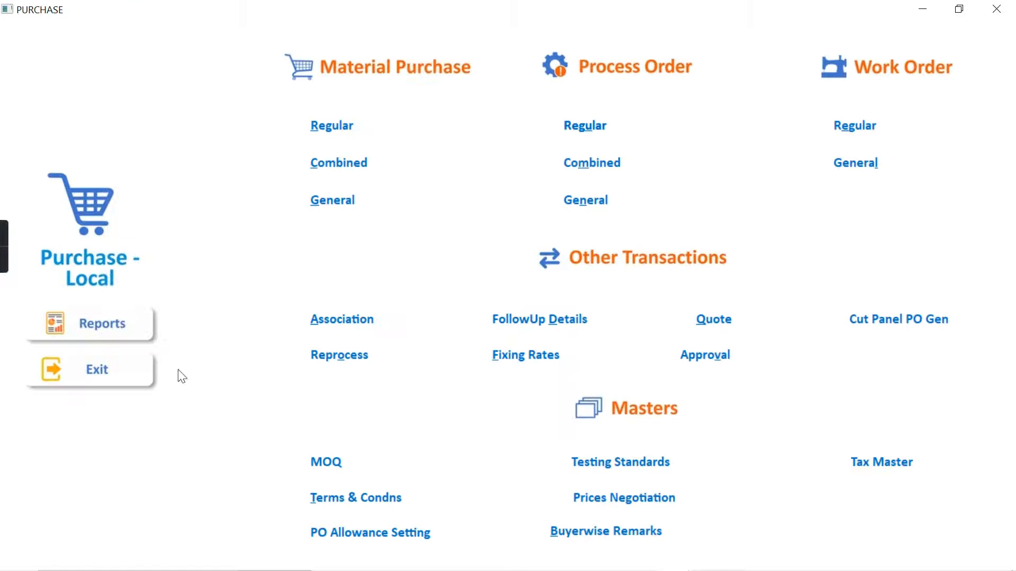
{"action": "left_click", "coordinate": [98, 372]}
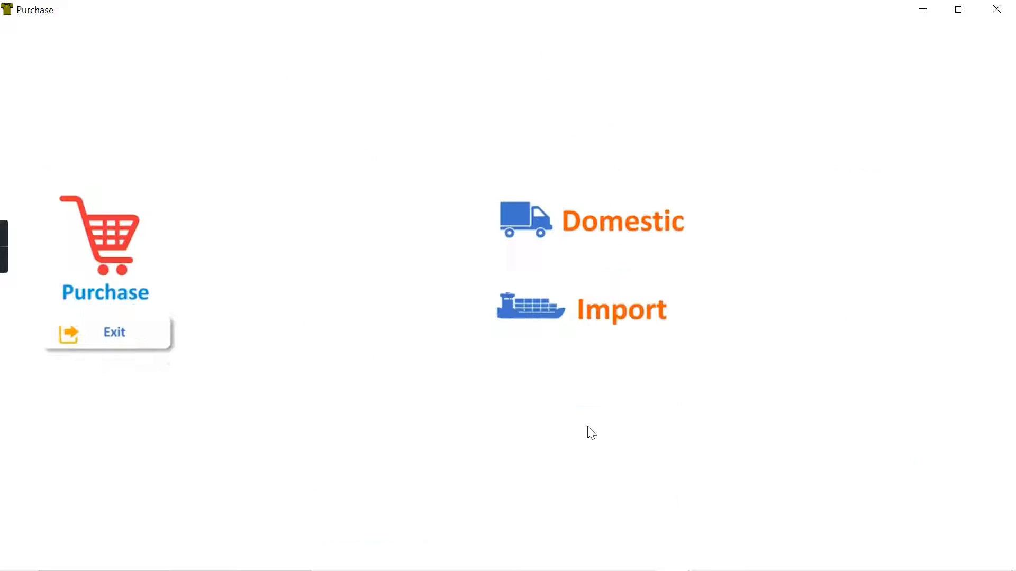
{"action": "left_click", "coordinate": [82, 347]}
{"action": "left_click", "coordinate": [706, 472]}
- Open the record of the unit SWAMI TEXTILES PVT. LTD. UNIT-II for modification
{"action": "left_click", "coordinate": [56, 26]}
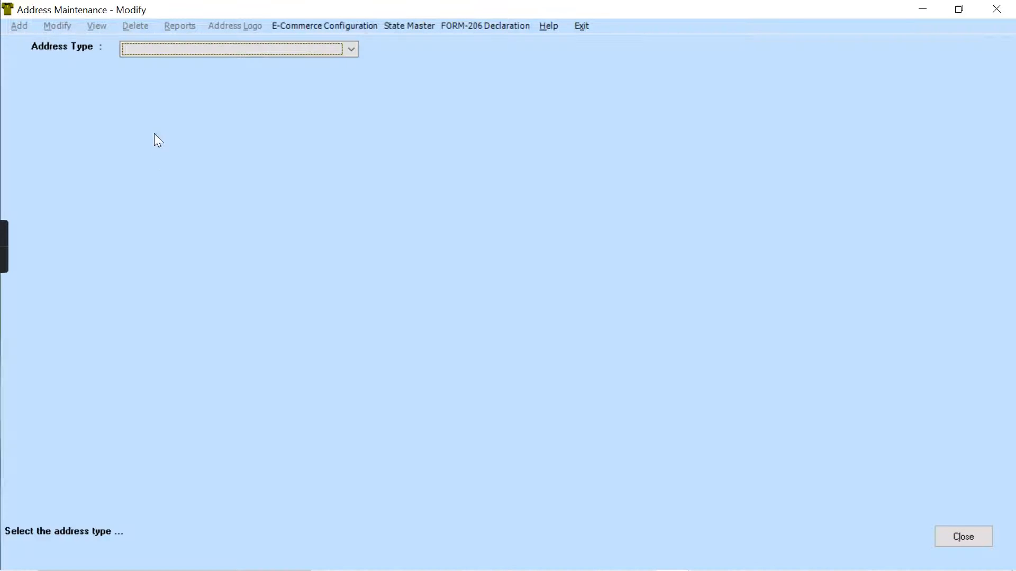
{"action": "left_click", "coordinate": [155, 49]}
{"action": "key", "text": "s"}
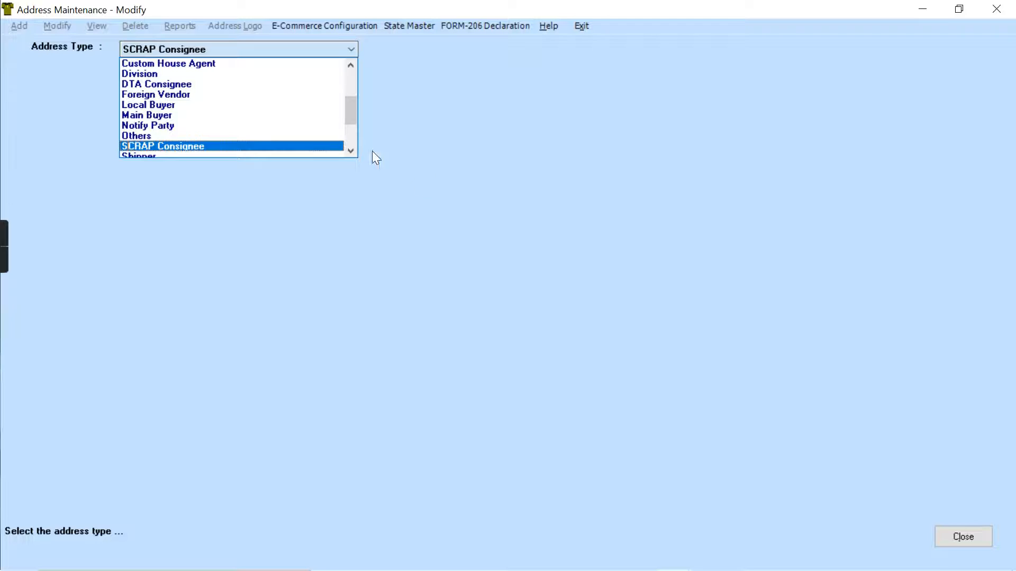
{"action": "left_click_drag", "start_coordinate": [348, 111], "coordinate": [349, 199]}
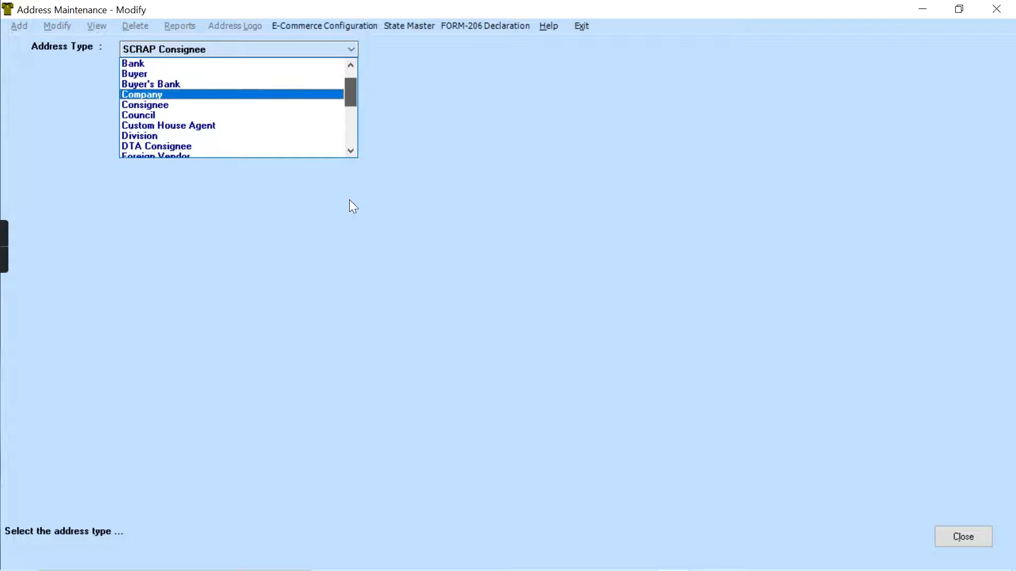
{"action": "left_click", "coordinate": [351, 128]}
{"action": "left_click", "coordinate": [351, 151]}
{"action": "left_click", "coordinate": [351, 151]}
{"action": "left_click", "coordinate": [351, 151]}
{"action": "left_click", "coordinate": [351, 150]}
{"action": "left_click", "coordinate": [210, 141]}
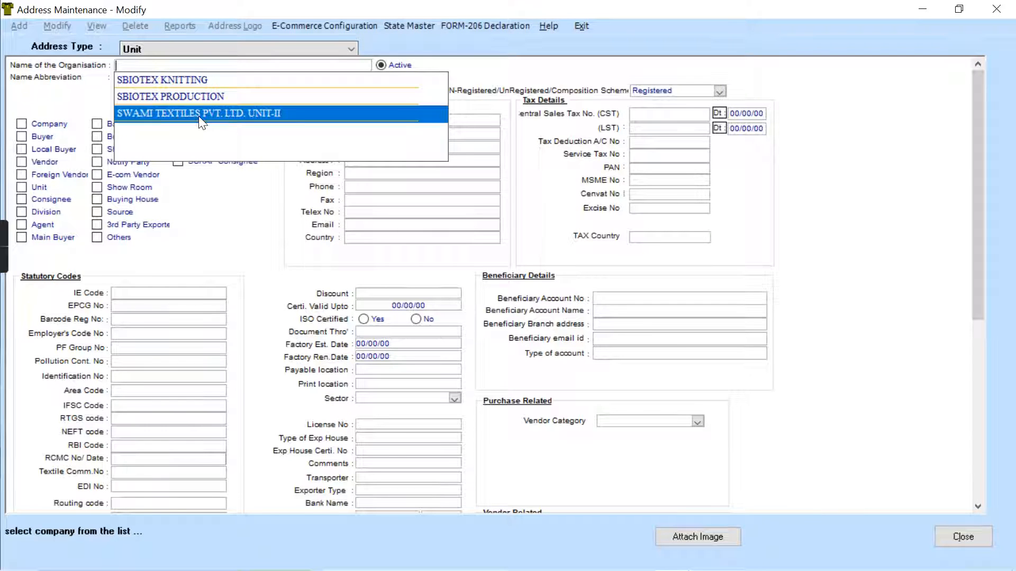
{"action": "left_click", "coordinate": [202, 122]}
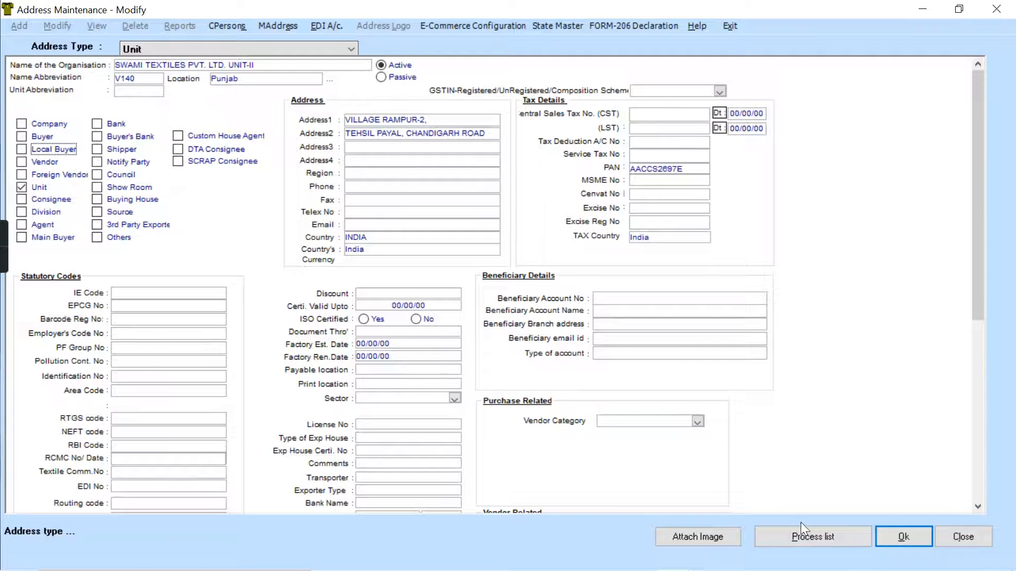
- Open the unit's process list and examine the material types assigned to its Material Purchase process
{"action": "left_click", "coordinate": [805, 535]}
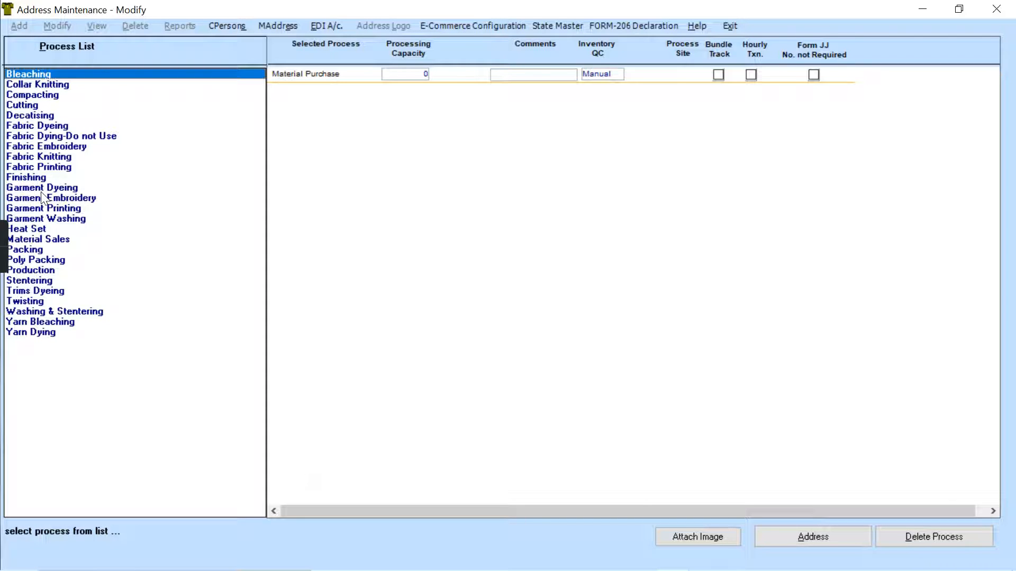
{"action": "left_click", "coordinate": [321, 77]}
{"action": "left_click", "coordinate": [503, 406]}
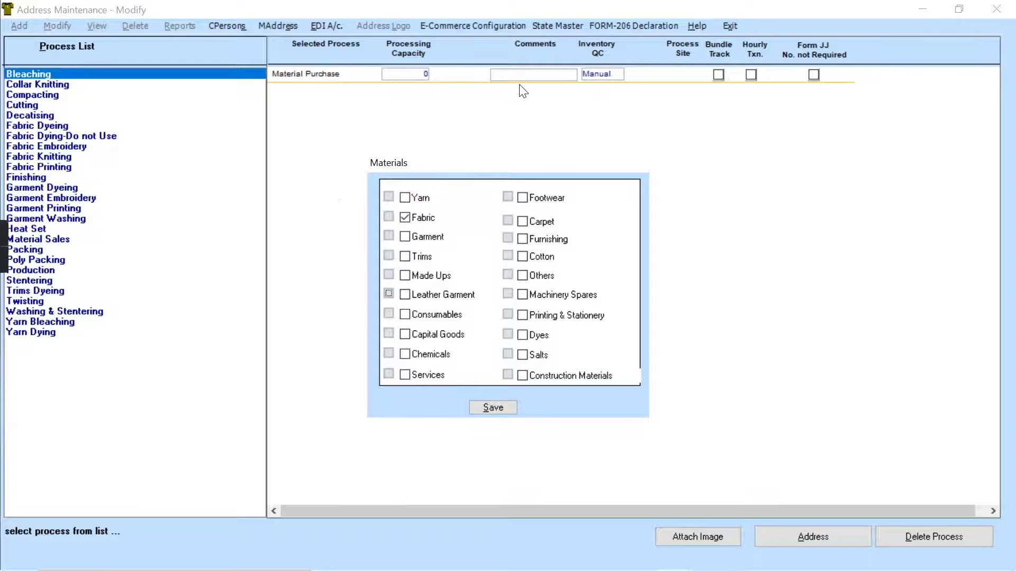
{"action": "left_click", "coordinate": [492, 406]}
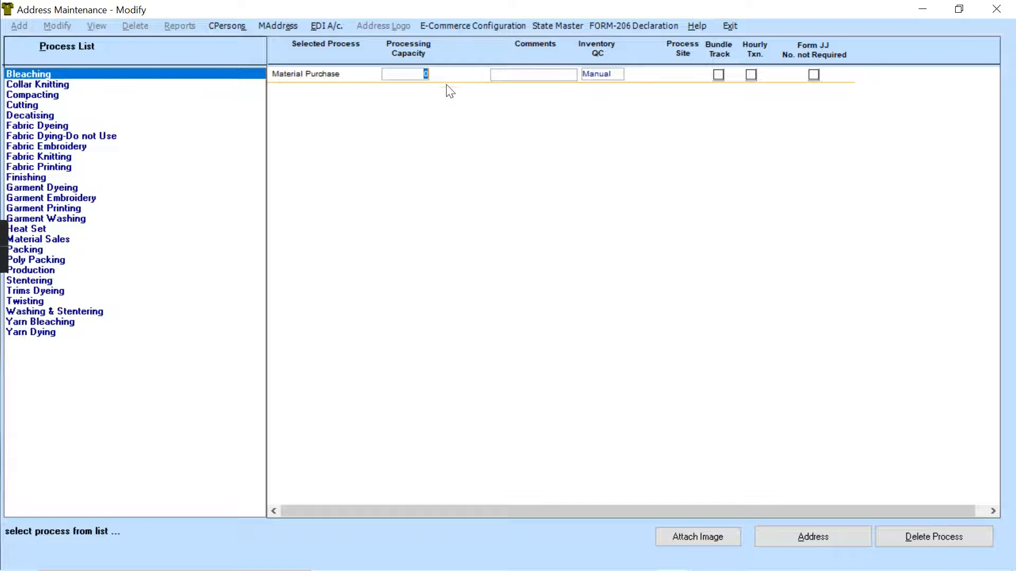
{"action": "left_click", "coordinate": [493, 407]}
{"action": "left_click", "coordinate": [304, 72]}
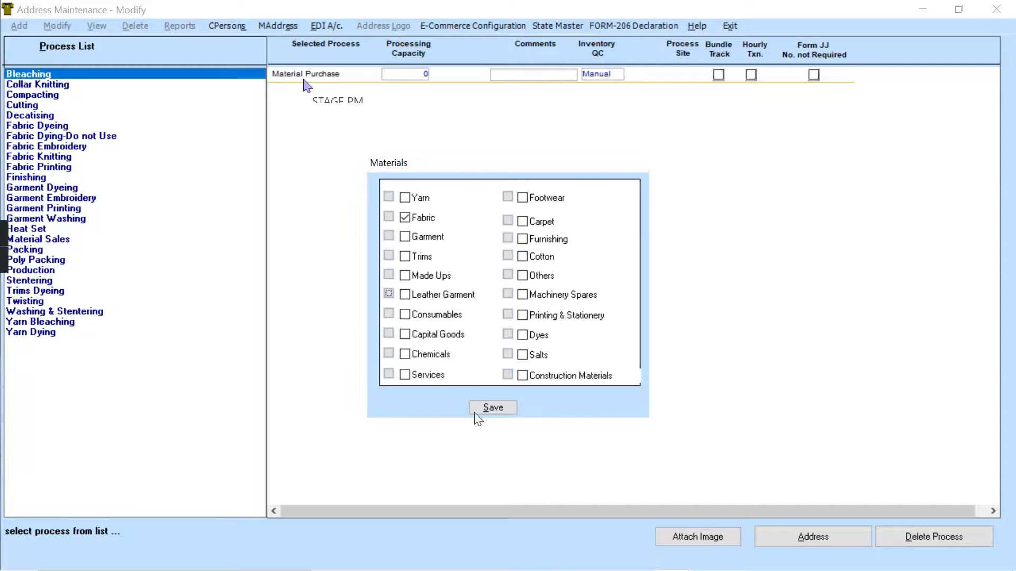
{"action": "left_click", "coordinate": [485, 408]}
{"action": "left_click", "coordinate": [304, 73]}
{"action": "left_click", "coordinate": [495, 408]}
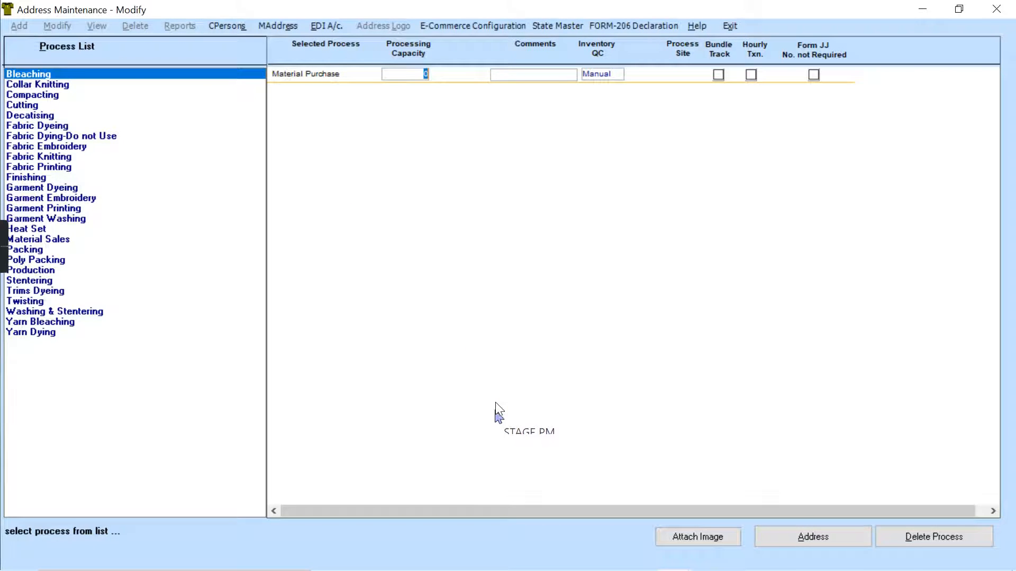
{"action": "left_click", "coordinate": [295, 76]}
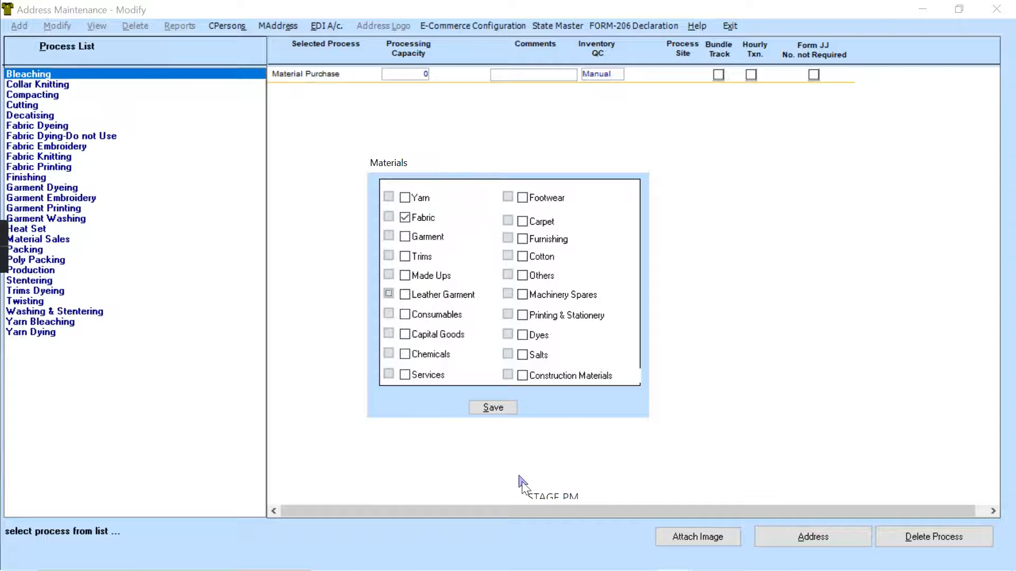
{"action": "left_click", "coordinate": [504, 412]}
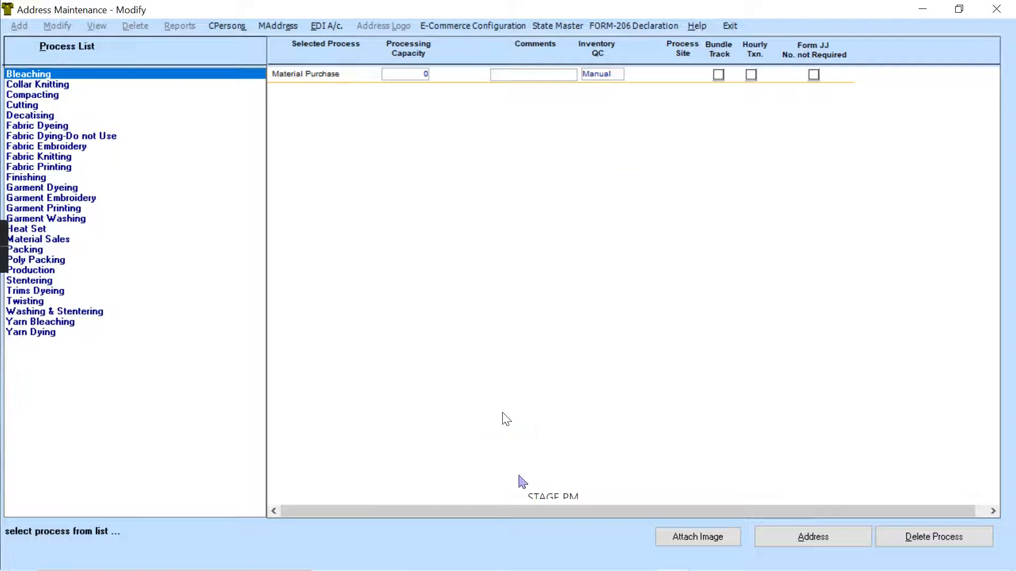
{"action": "left_click", "coordinate": [340, 75]}
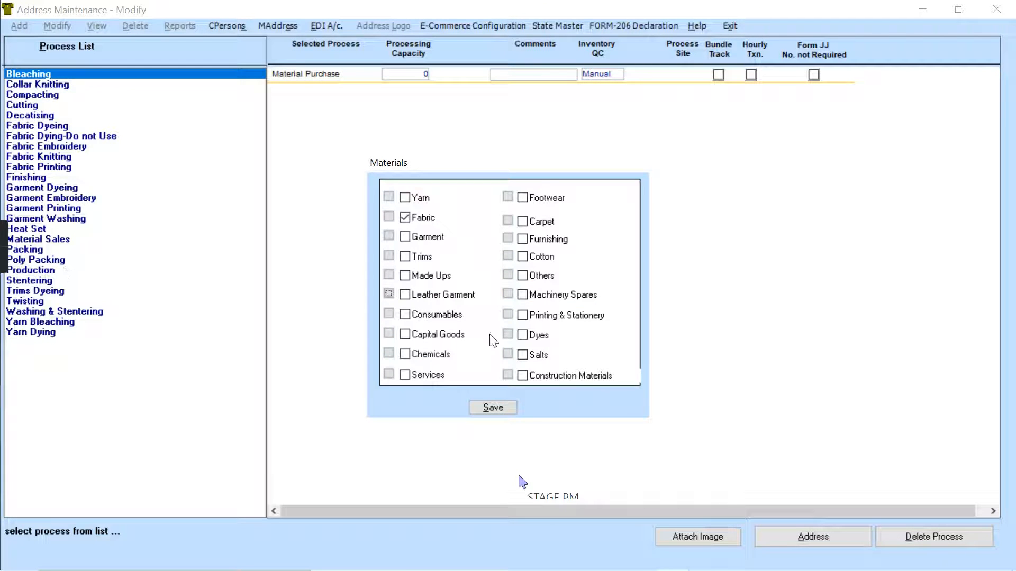
{"action": "left_click", "coordinate": [492, 408]}
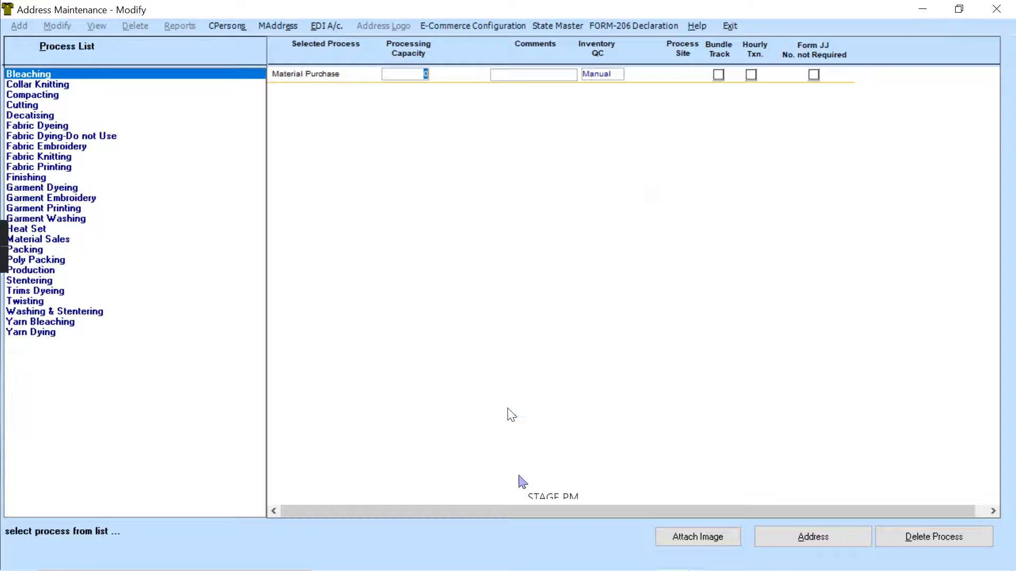
{"action": "left_click", "coordinate": [320, 75]}
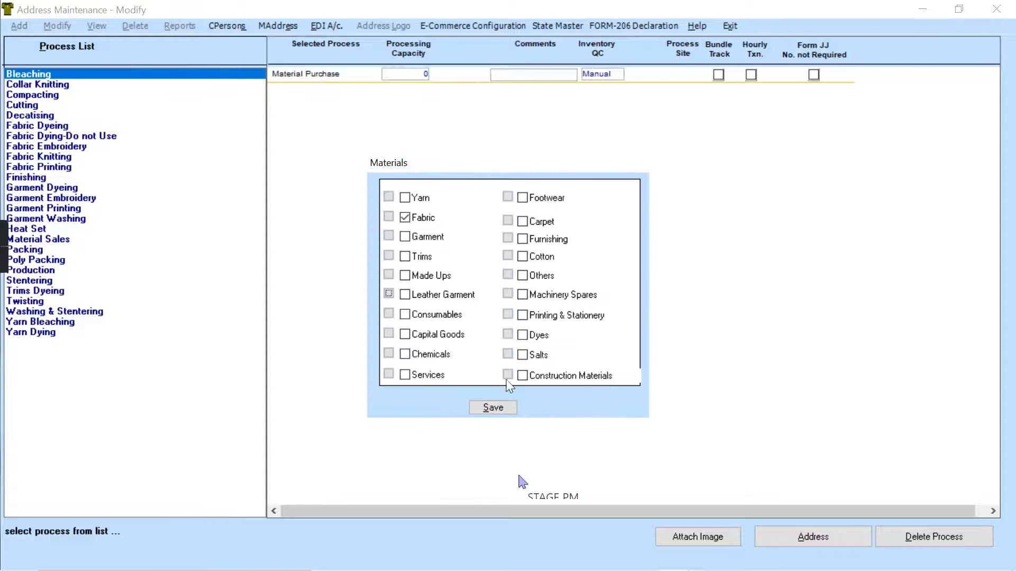
{"action": "left_click", "coordinate": [491, 409]}
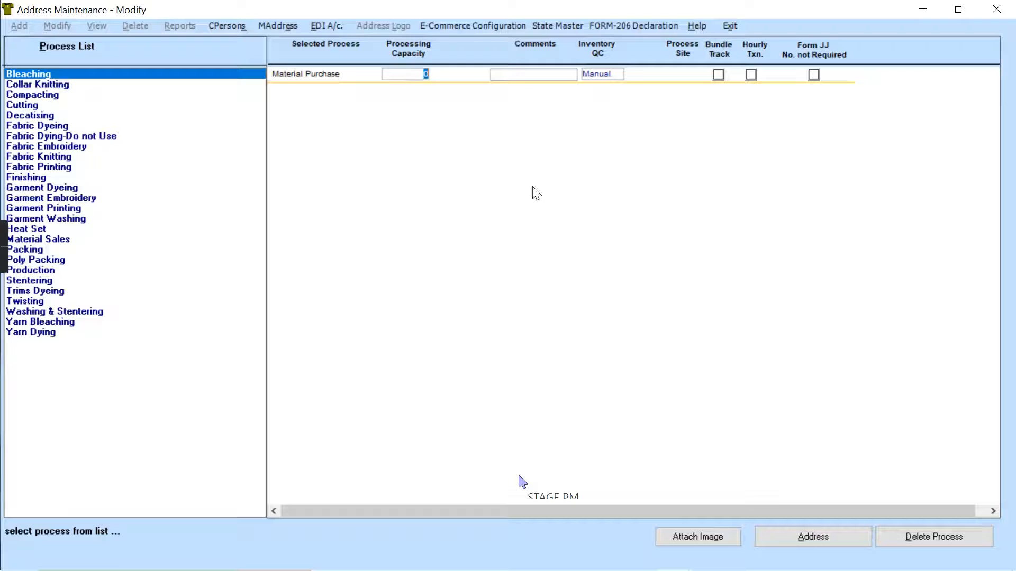
- Replace the unit's Material Purchase process with Fabric Dyeing, Decatising, Stentering and Washing & Stentering
{"action": "left_click", "coordinate": [945, 538]}
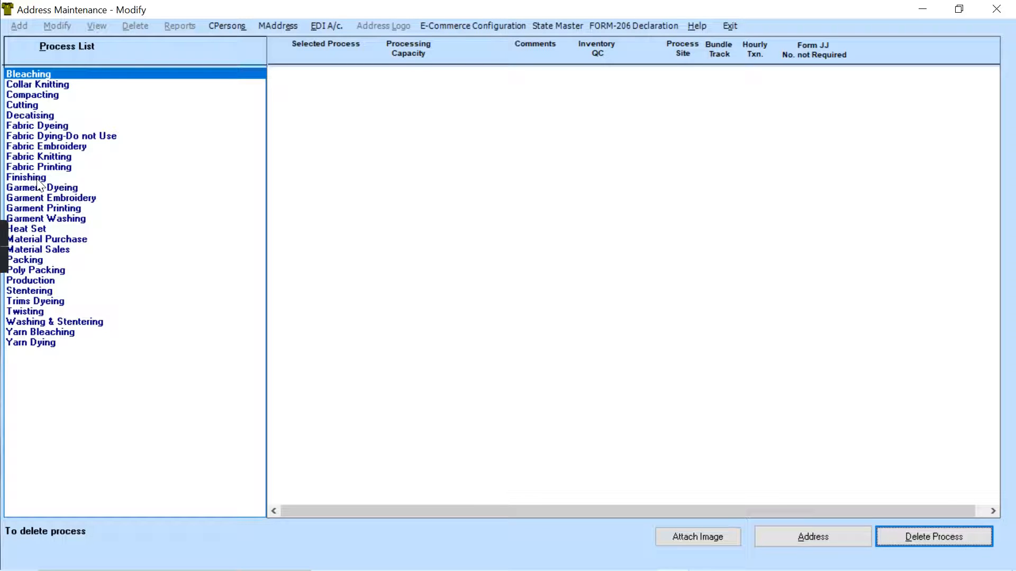
{"action": "double_click", "coordinate": [55, 125]}
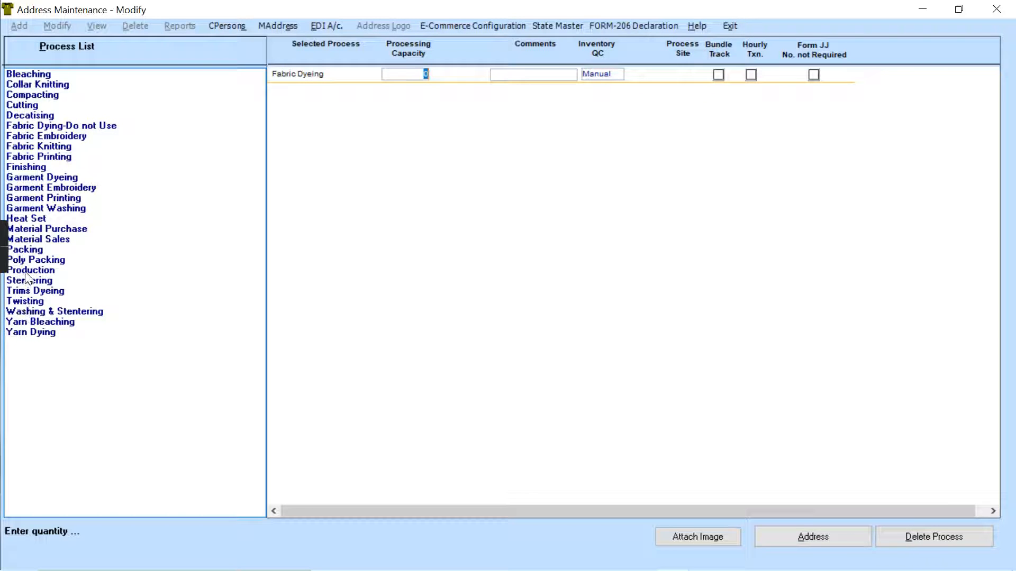
{"action": "left_click", "coordinate": [19, 116]}
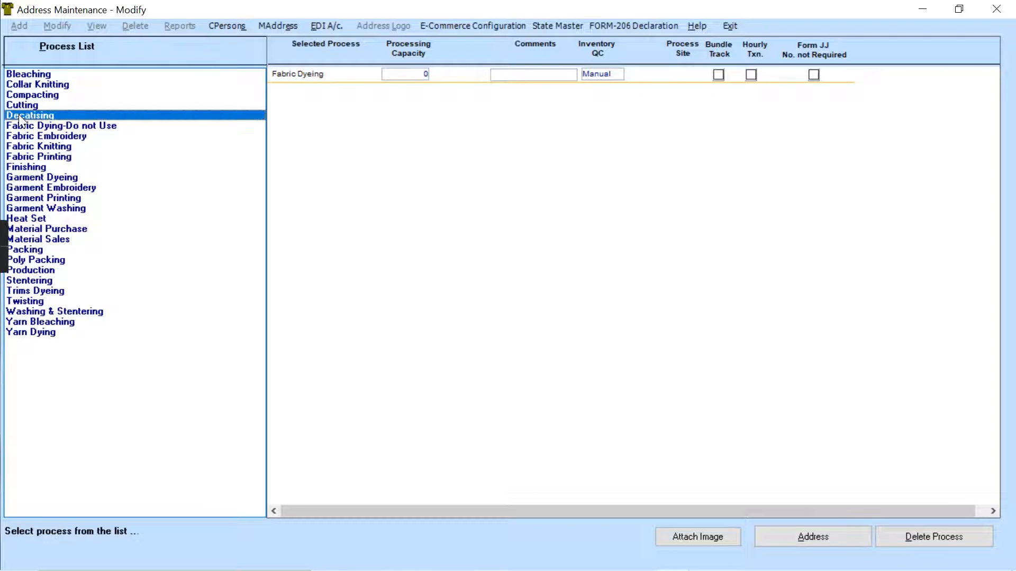
{"action": "double_click", "coordinate": [19, 116]}
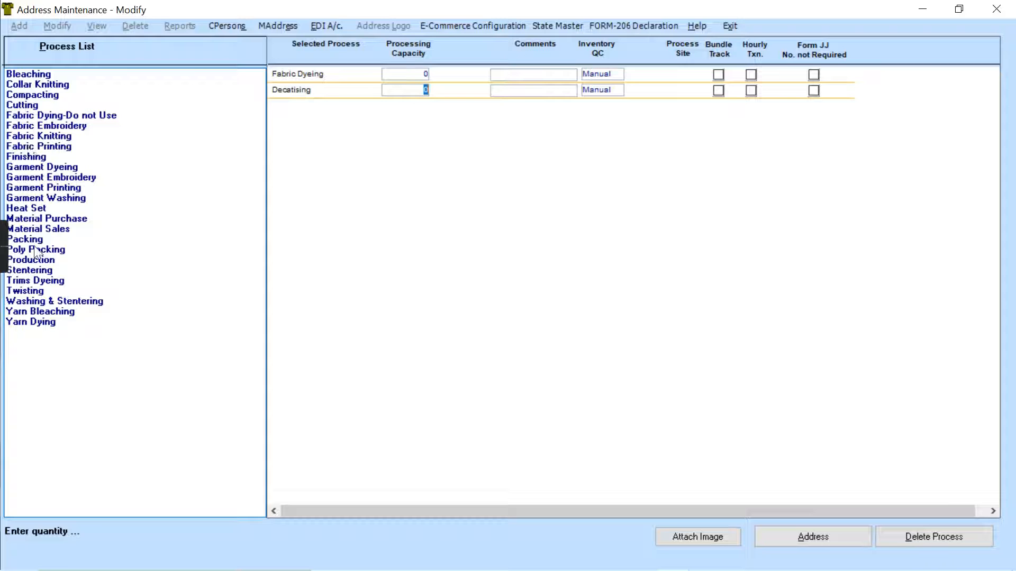
{"action": "double_click", "coordinate": [47, 272]}
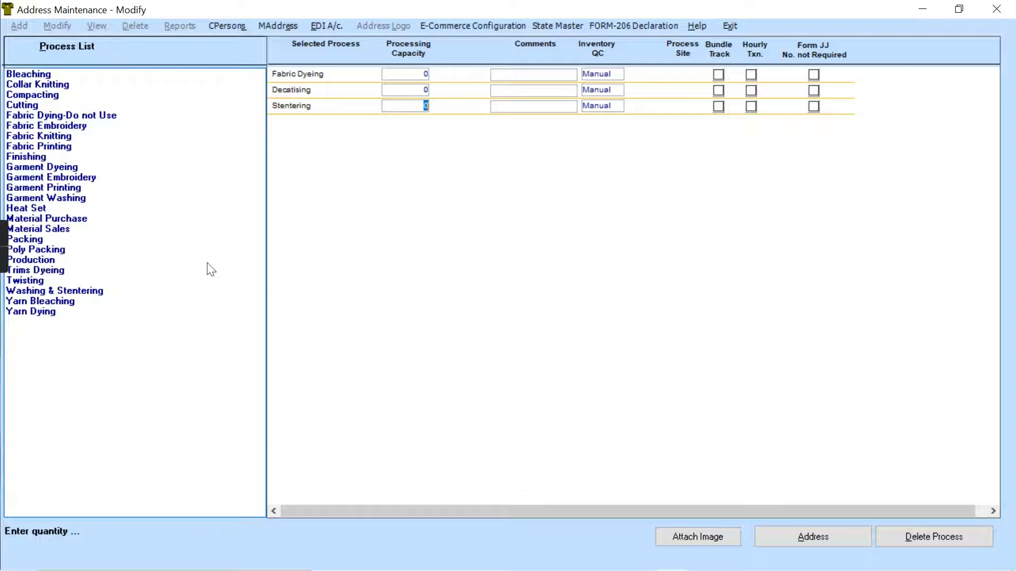
{"action": "double_click", "coordinate": [52, 293]}
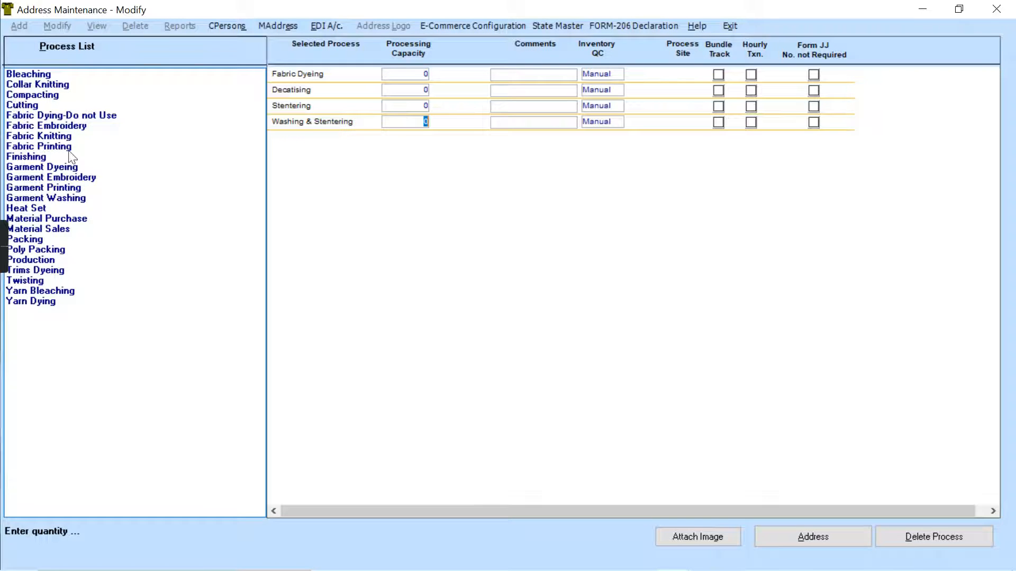
- Return to the unit's address details, check its linked company and save the changes
{"action": "left_click", "coordinate": [820, 535]}
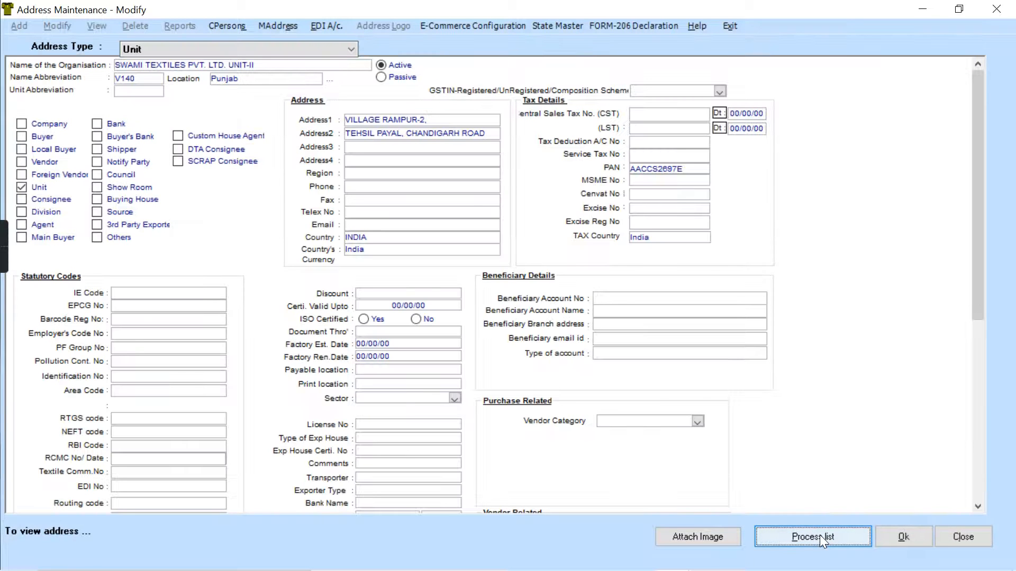
{"action": "left_click_drag", "start_coordinate": [979, 230], "coordinate": [1011, 217]}
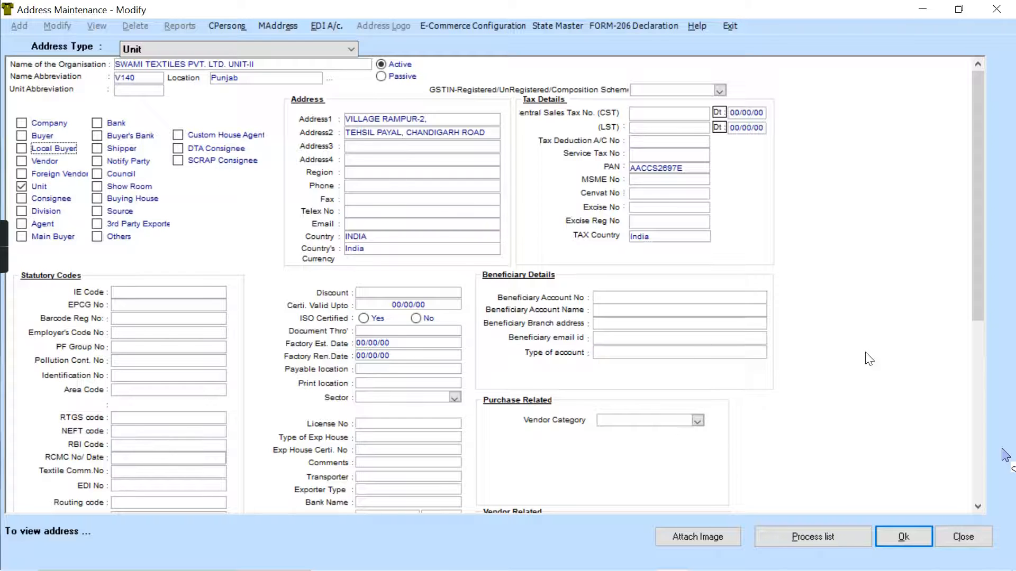
{"action": "left_click_drag", "start_coordinate": [976, 263], "coordinate": [974, 334]}
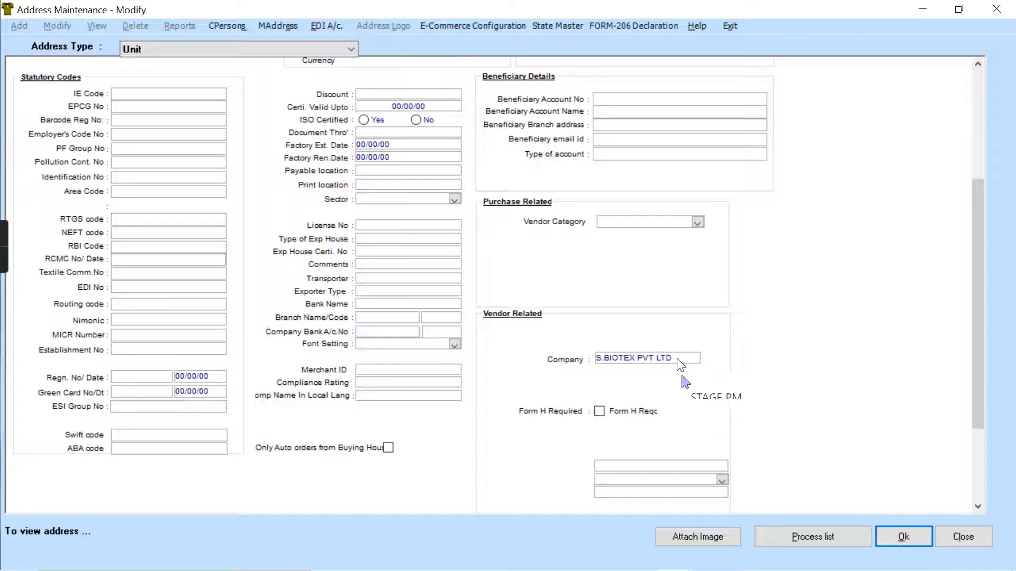
{"action": "left_click", "coordinate": [890, 536]}
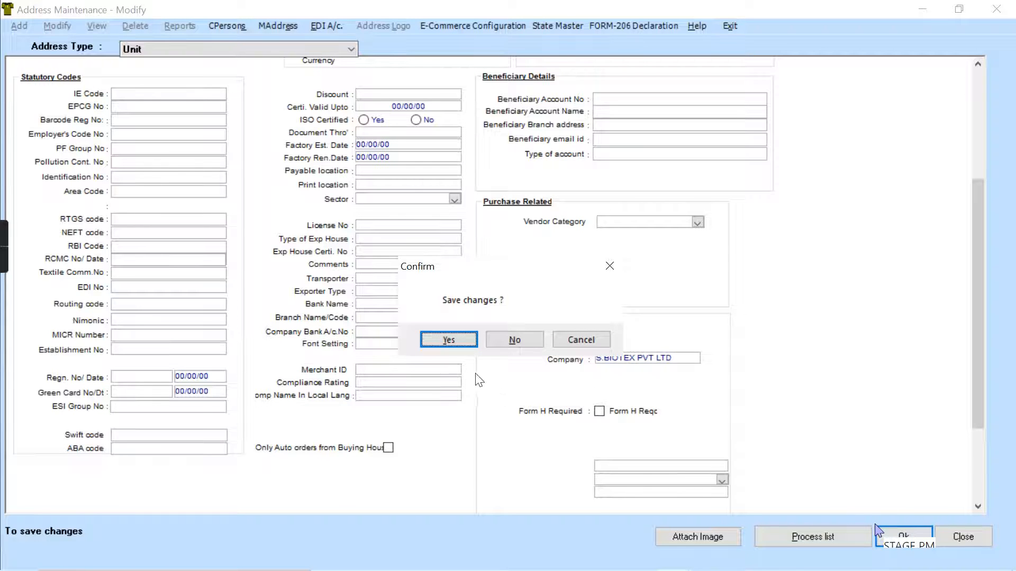
{"action": "left_click", "coordinate": [449, 340]}
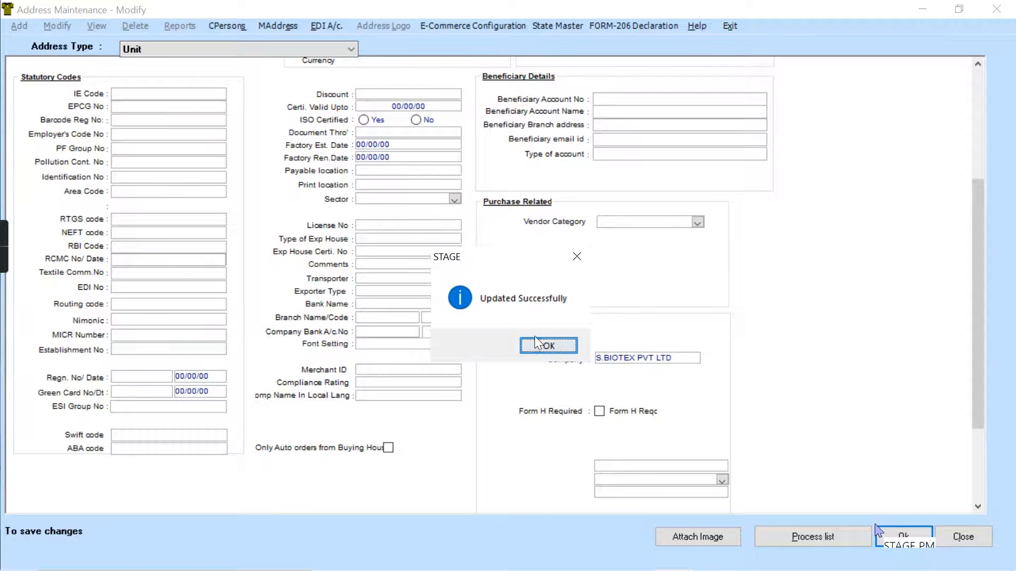
{"action": "left_click", "coordinate": [536, 343]}
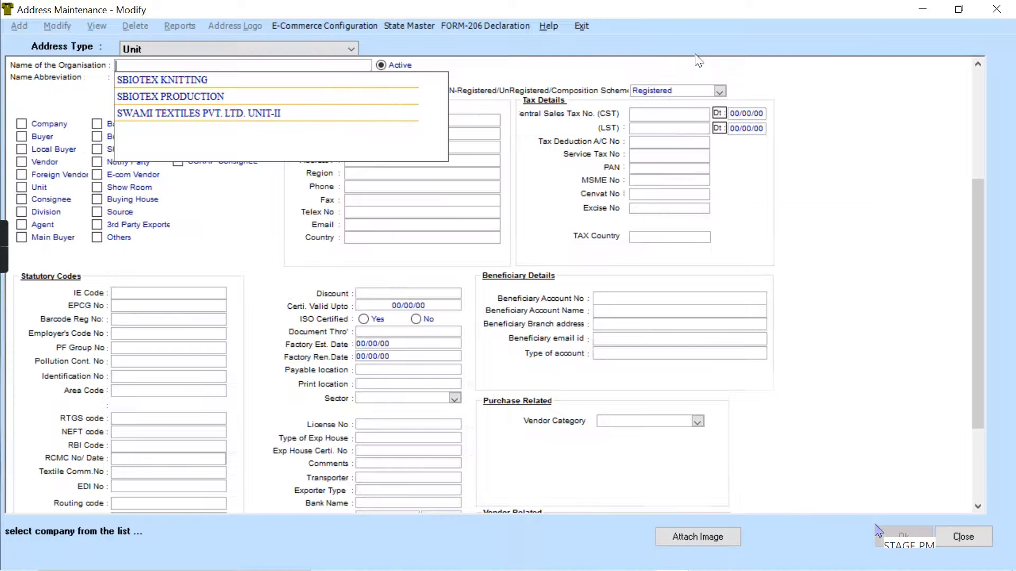
- Leave address maintenance and start adding a combined process order under domestic purchase
{"action": "left_click", "coordinate": [584, 23]}
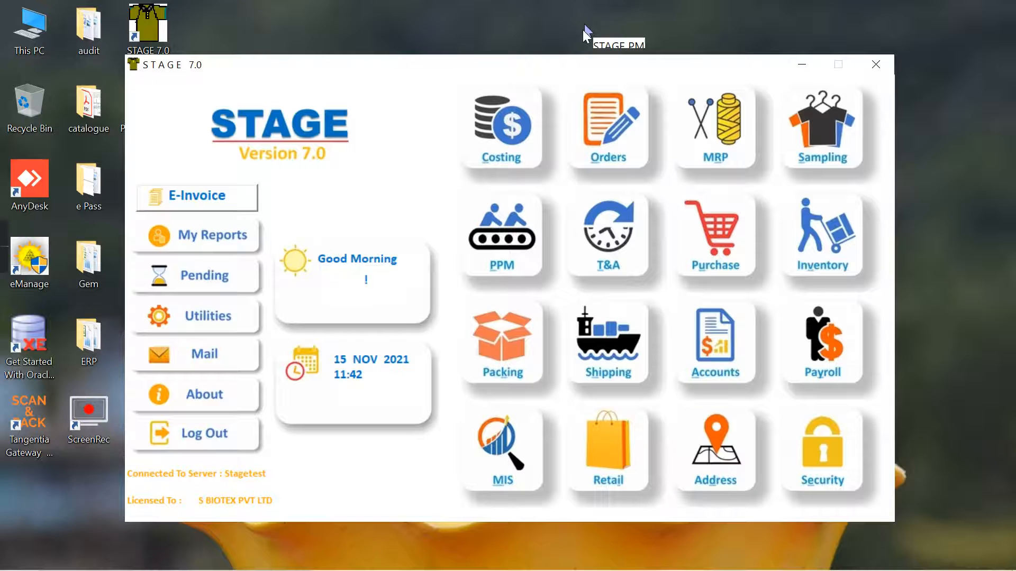
{"action": "left_click", "coordinate": [714, 245]}
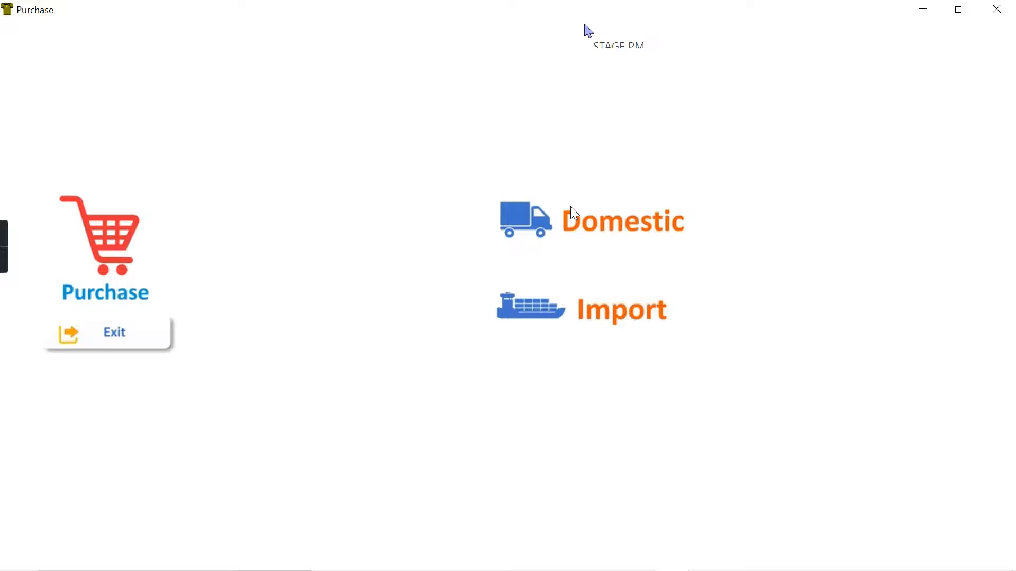
{"action": "left_click", "coordinate": [570, 207]}
{"action": "left_click", "coordinate": [567, 126]}
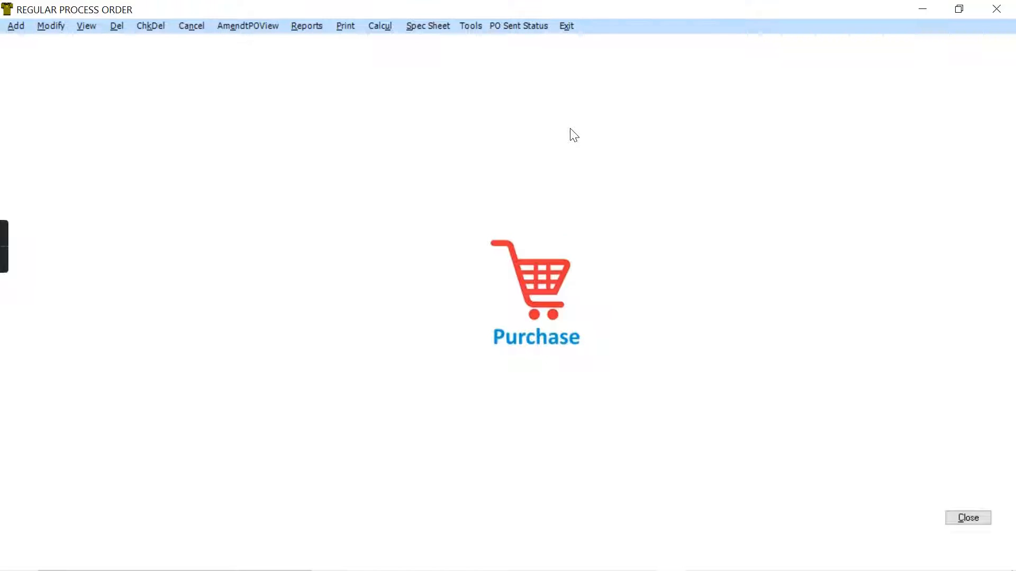
{"action": "left_click", "coordinate": [568, 27]}
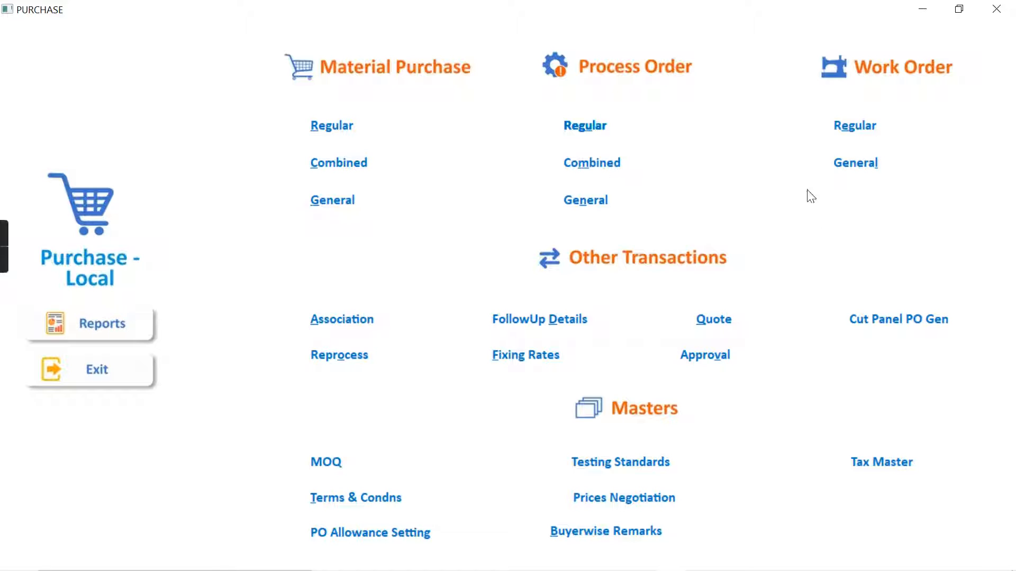
{"action": "left_click", "coordinate": [607, 163]}
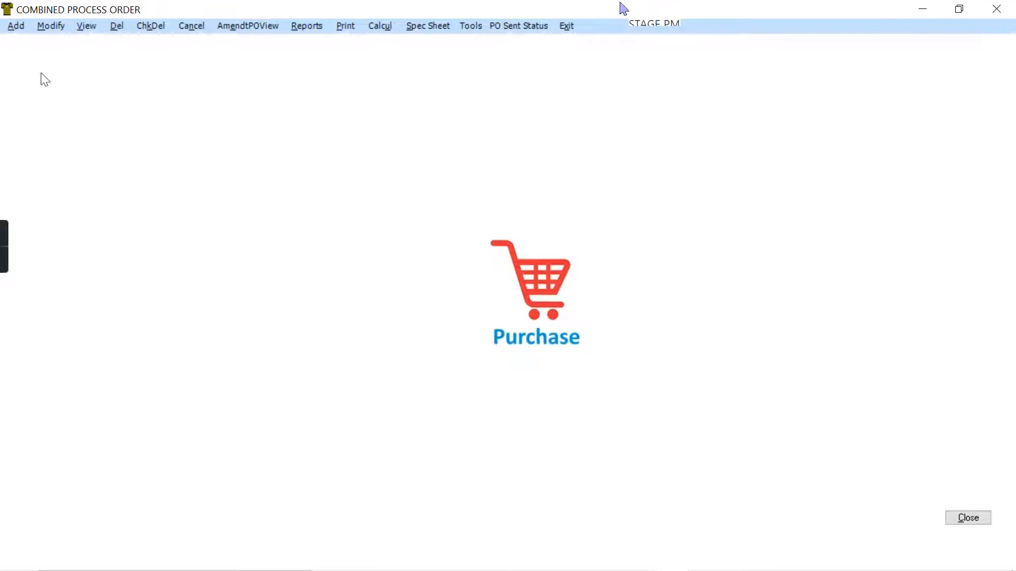
{"action": "left_click", "coordinate": [13, 26]}
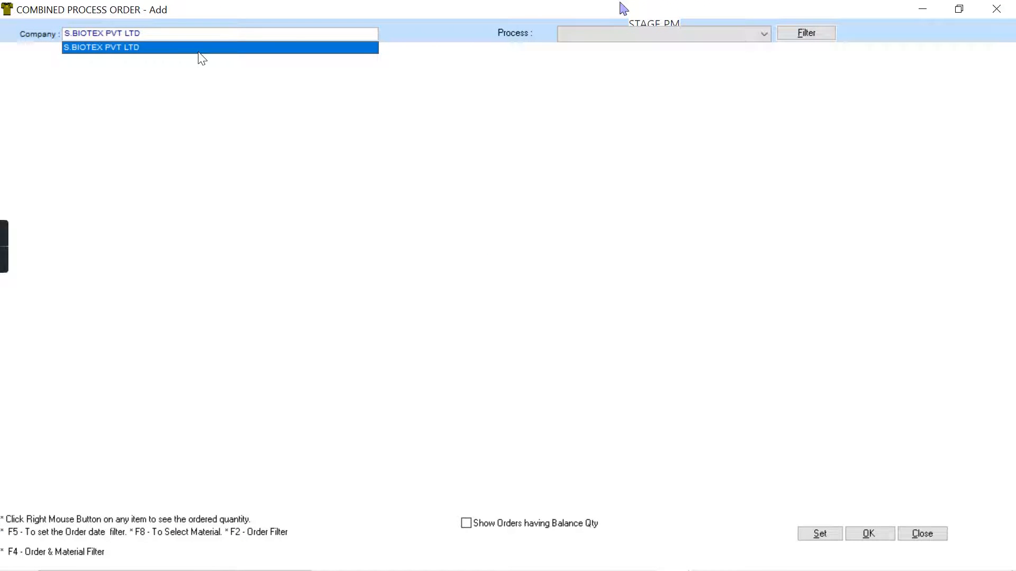
- Select Stentering as the process for S.BIOTEX PVT LTD and open the BoM filter
{"action": "left_click", "coordinate": [732, 36]}
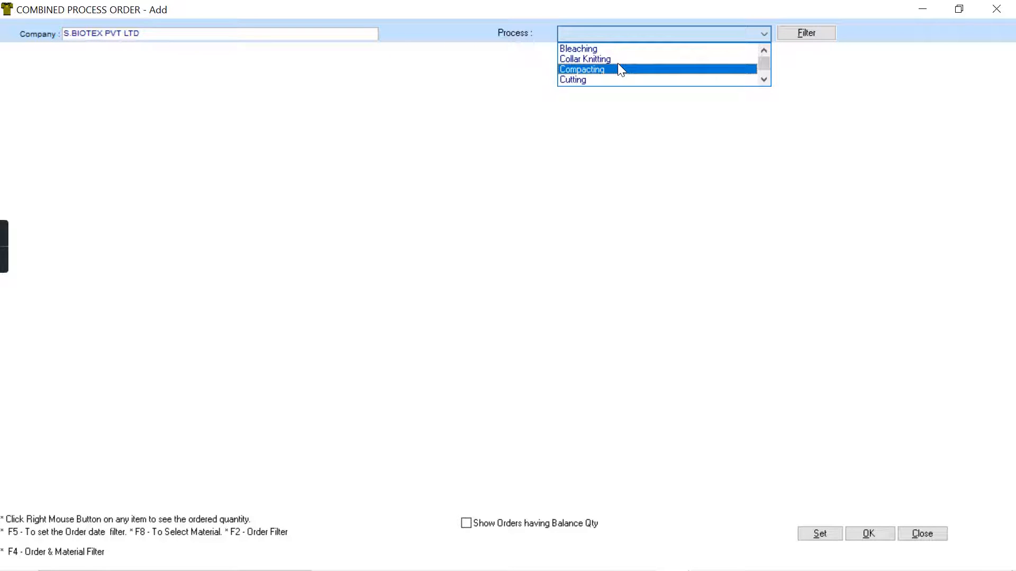
{"action": "scroll", "coordinate": [743, 79], "scroll_direction": "down", "scroll_amount": 3}
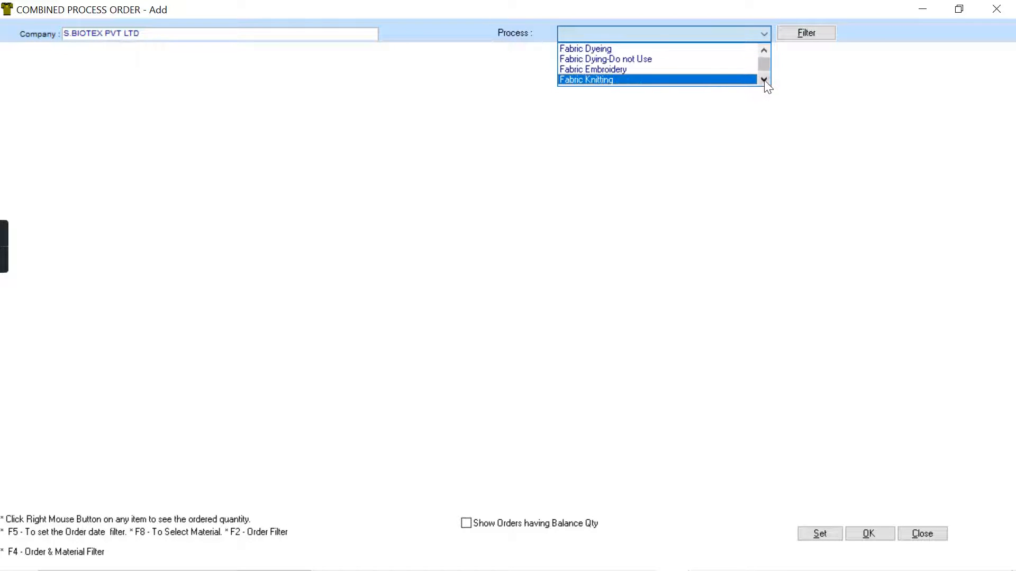
{"action": "left_click", "coordinate": [764, 80]}
{"action": "left_click", "coordinate": [764, 80]}
{"action": "left_click", "coordinate": [764, 80]}
{"action": "left_click", "coordinate": [764, 80]}
{"action": "left_click", "coordinate": [764, 80]}
{"action": "left_click", "coordinate": [764, 80]}
{"action": "left_click", "coordinate": [764, 80]}
{"action": "left_click", "coordinate": [764, 80]}
{"action": "left_click", "coordinate": [764, 79]}
{"action": "left_click", "coordinate": [765, 80]}
{"action": "left_click", "coordinate": [596, 70]}
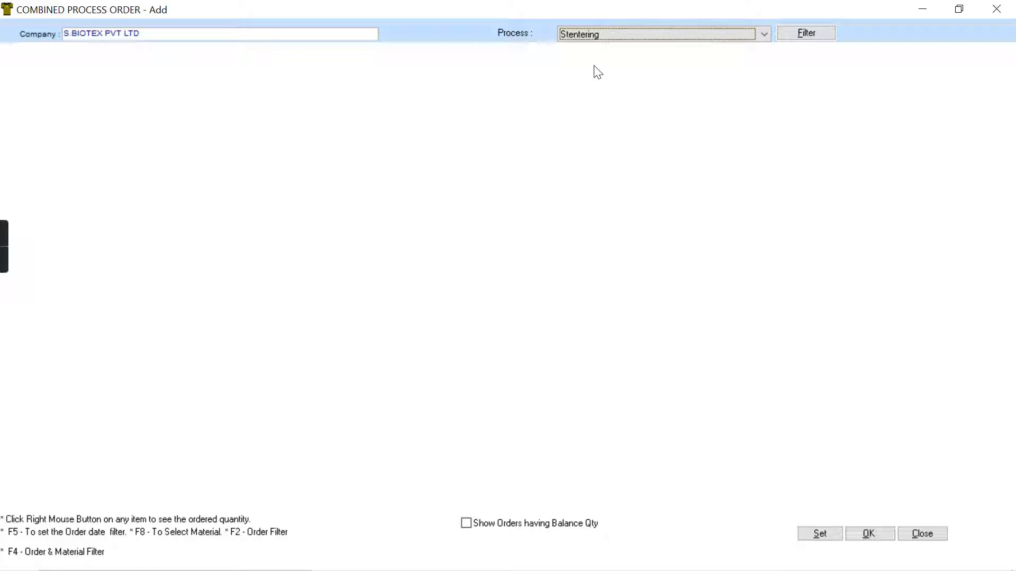
{"action": "left_click", "coordinate": [804, 32]}
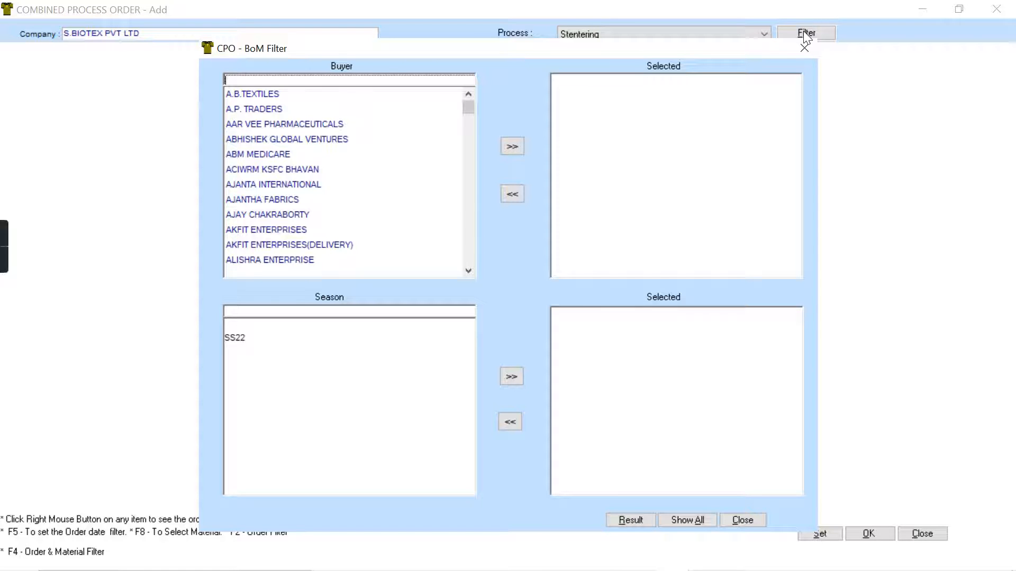
{"action": "type", "text": "s"}
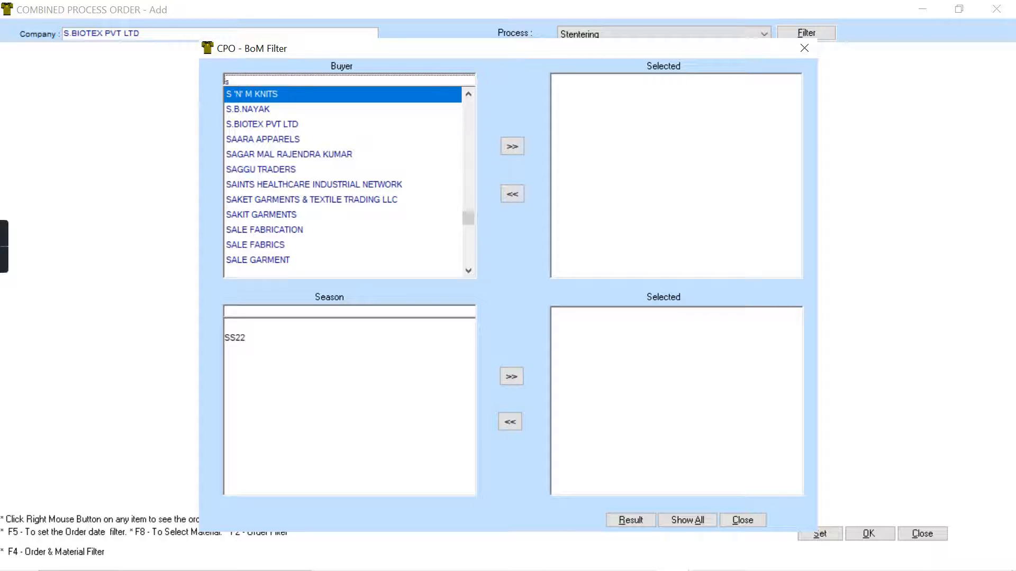
{"action": "key", "text": "BackSpace"}
{"action": "type", "text": "won"}
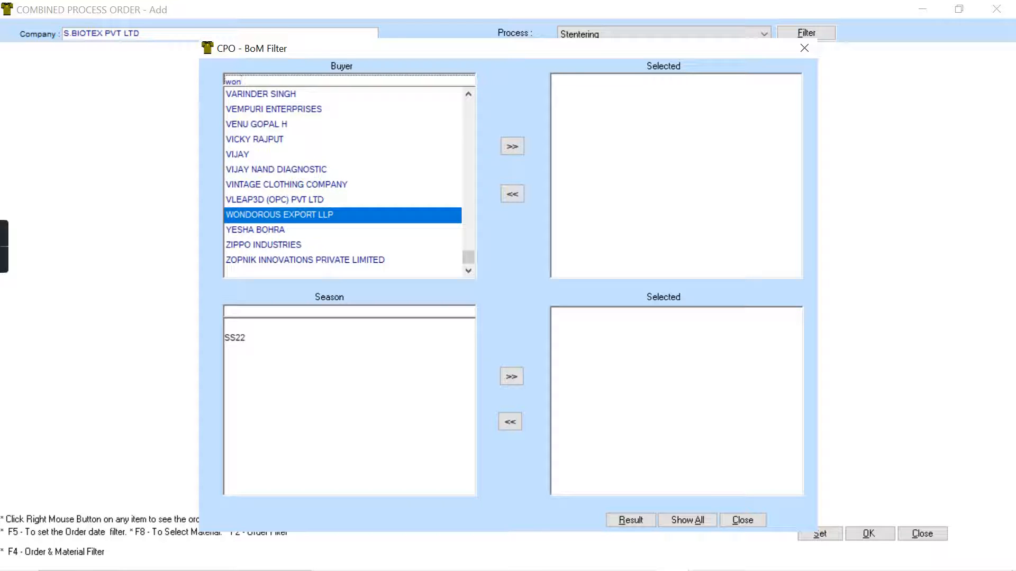
{"action": "key", "text": "BackSpace"}
{"action": "key", "text": "BackSpace"}
{"action": "key", "text": "BackSpace"}
- Show the materials of all buyers and try to enter the order quantity of the SINGLE JERSEY 30 NE fabric
{"action": "mouse_move", "coordinate": [673, 539]}
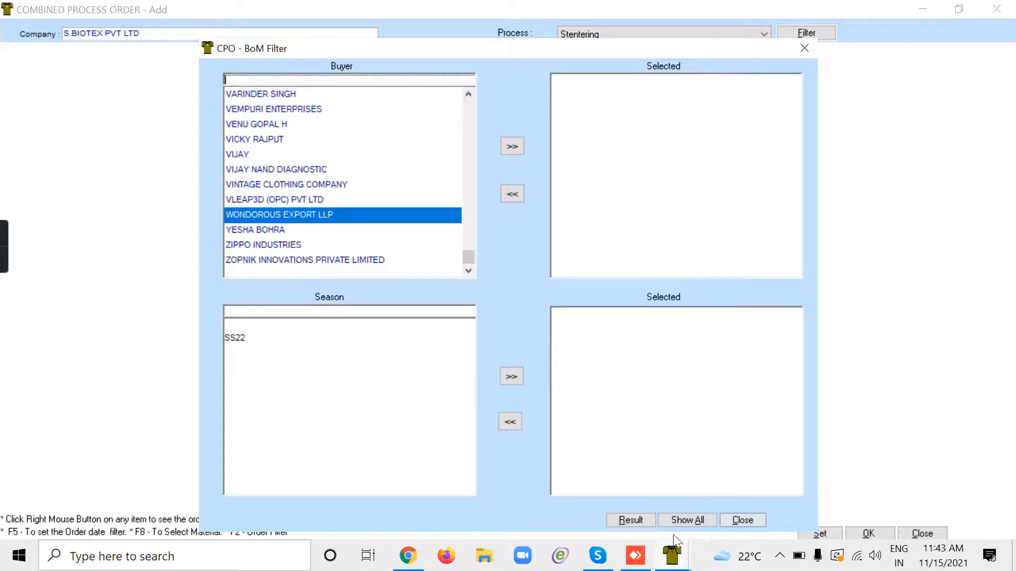
{"action": "left_click", "coordinate": [681, 521]}
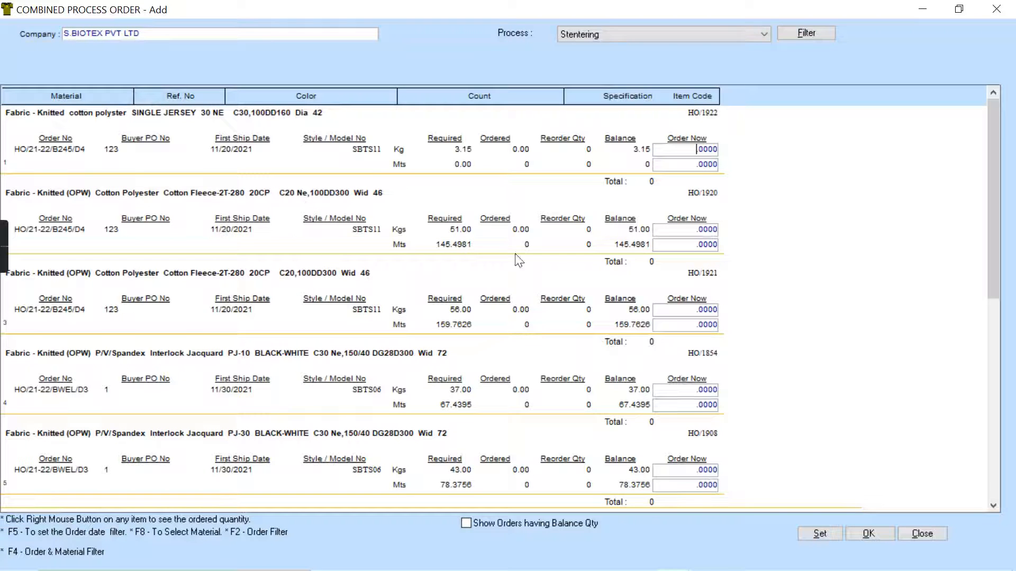
{"action": "left_click", "coordinate": [691, 313]}
{"action": "double_click", "coordinate": [696, 150]}
{"action": "left_click", "coordinate": [688, 150]}
{"action": "key", "text": "Delete"}
{"action": "key", "text": "Tab"}
{"action": "left_click", "coordinate": [697, 148]}
{"action": "scroll", "coordinate": [690, 155], "scroll_direction": "down", "scroll_amount": 5}
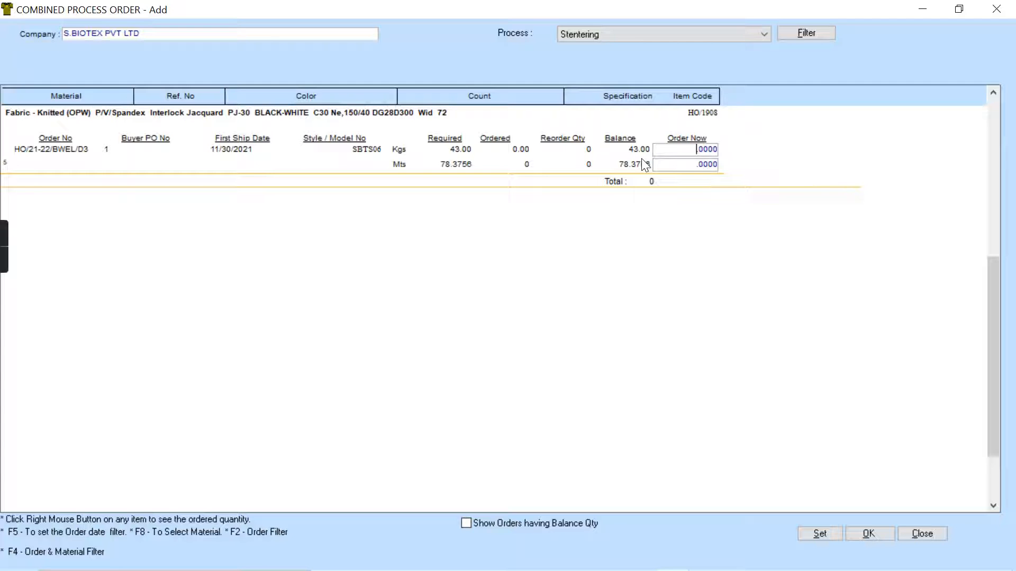
- Reload the Stentering materials of all buyers and order 3.15 kg of the SINGLE JERSEY 30 NE fabric
{"action": "left_click", "coordinate": [806, 33]}
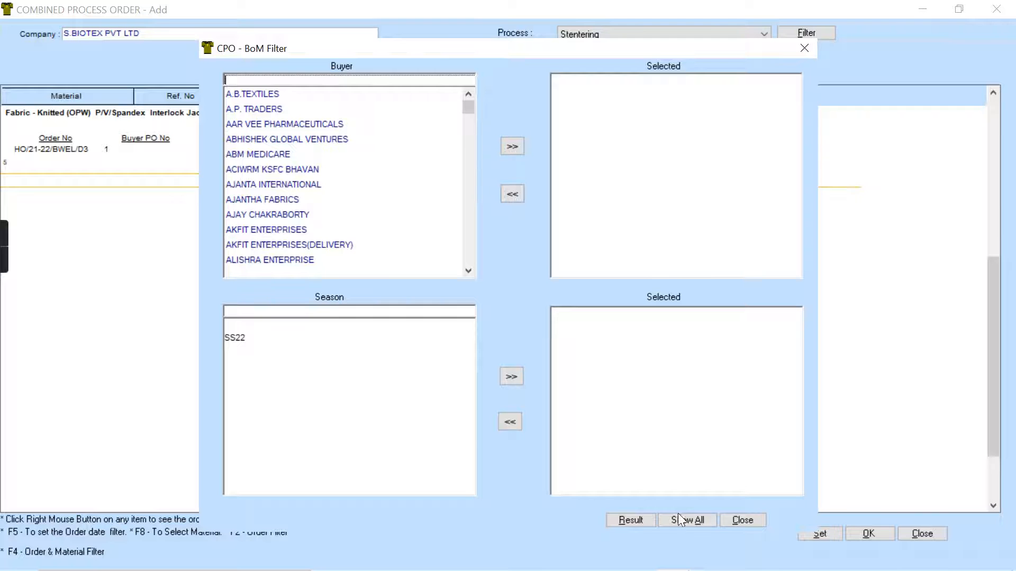
{"action": "left_click", "coordinate": [689, 521]}
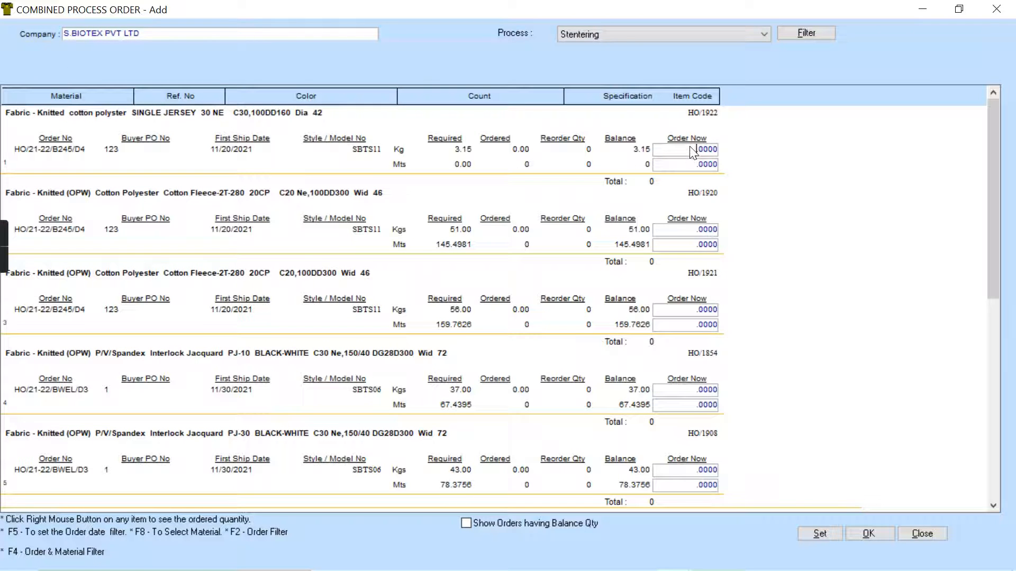
{"action": "key", "text": "Num_Lock"}
{"action": "type", "text": "3.15"}
{"action": "left_click", "coordinate": [694, 147]}
- Order 51 kg and 56 kg of the two Cotton Fleece fabrics, 37 kg of PJ-10 and 43 kg of PJ-30
{"action": "double_click", "coordinate": [687, 228]}
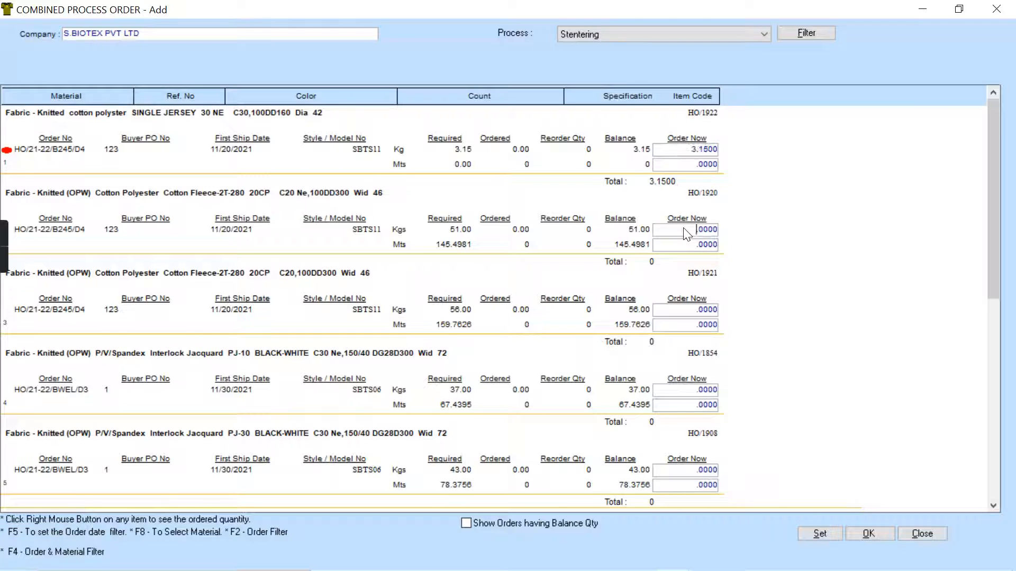
{"action": "double_click", "coordinate": [678, 316]}
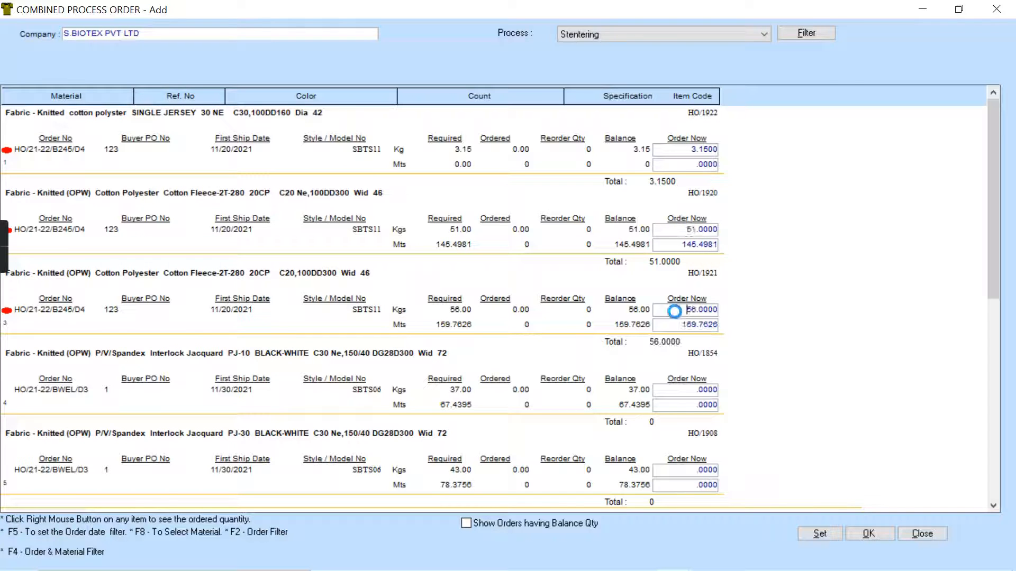
{"action": "double_click", "coordinate": [689, 394]}
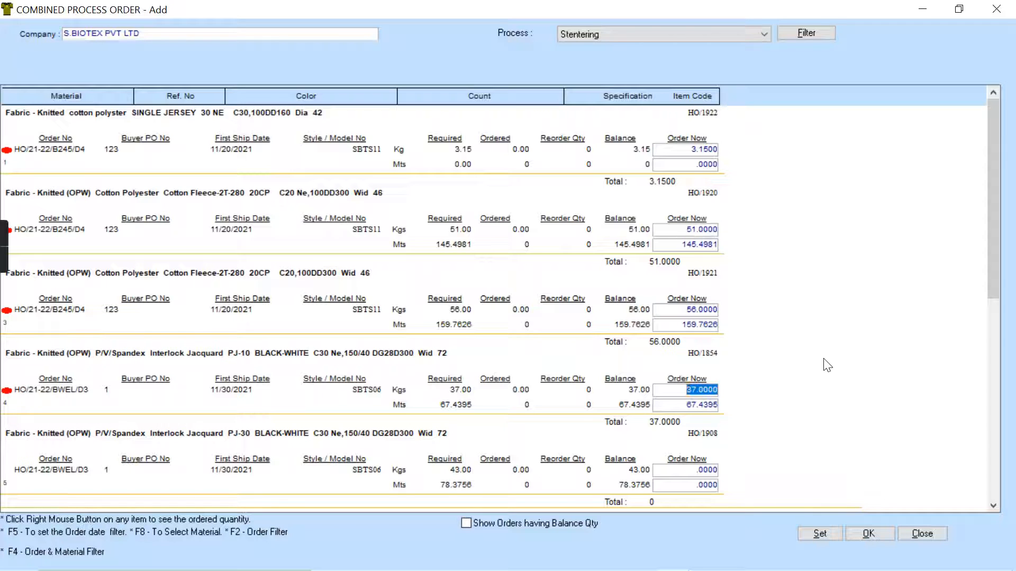
{"action": "left_click_drag", "start_coordinate": [992, 273], "coordinate": [994, 319]}
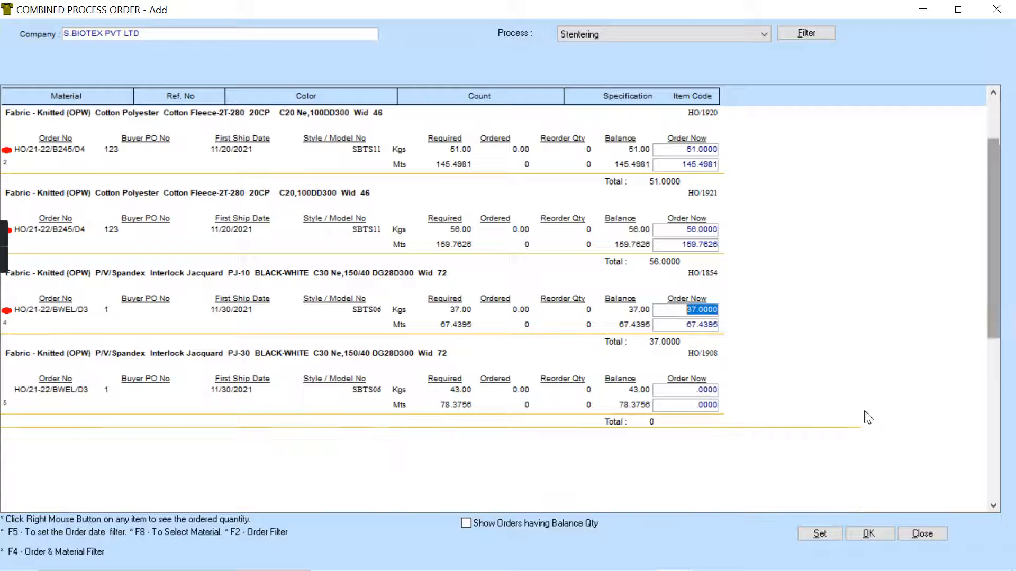
{"action": "double_click", "coordinate": [668, 390]}
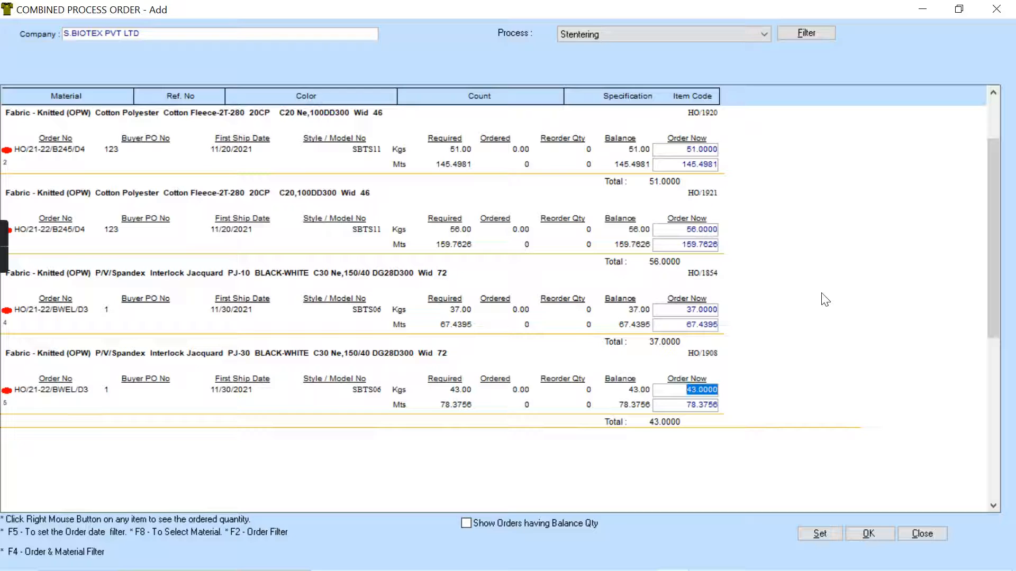
- Make the combined process order and address it to the unit SWAMI TEXTILES PVT. LTD. UNIT-II
{"action": "left_click", "coordinate": [864, 533]}
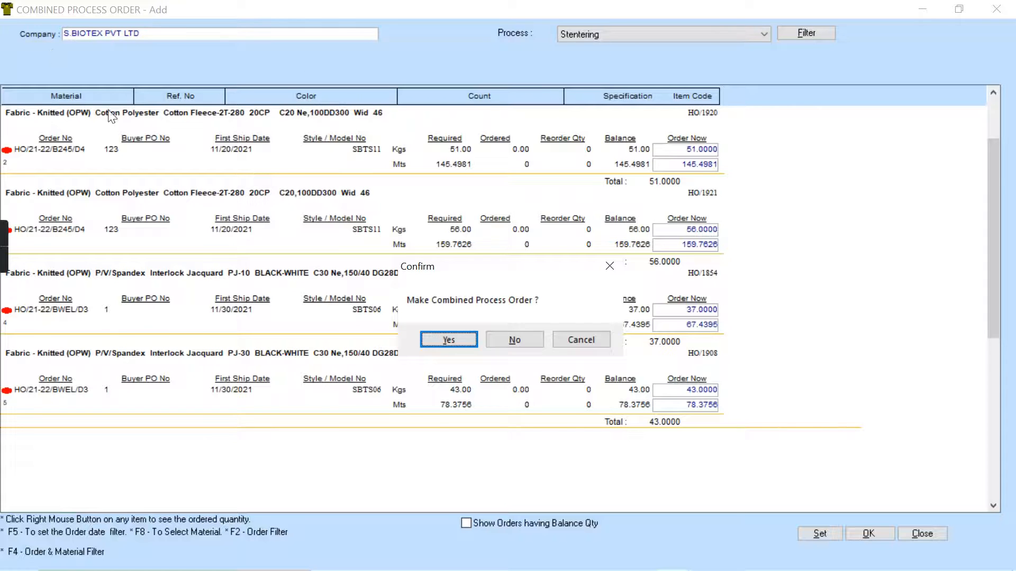
{"action": "left_click", "coordinate": [448, 341]}
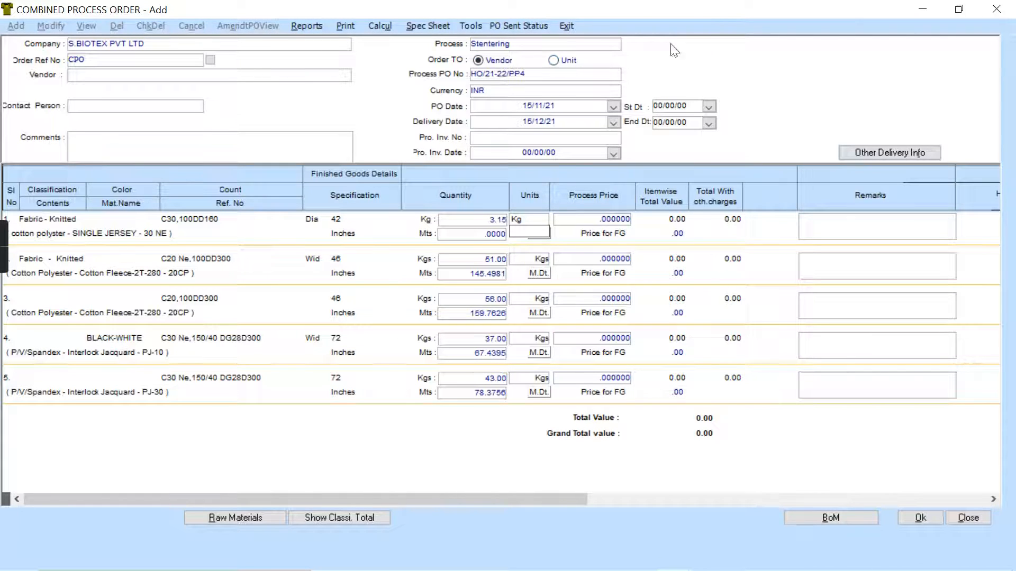
{"action": "left_click", "coordinate": [553, 60]}
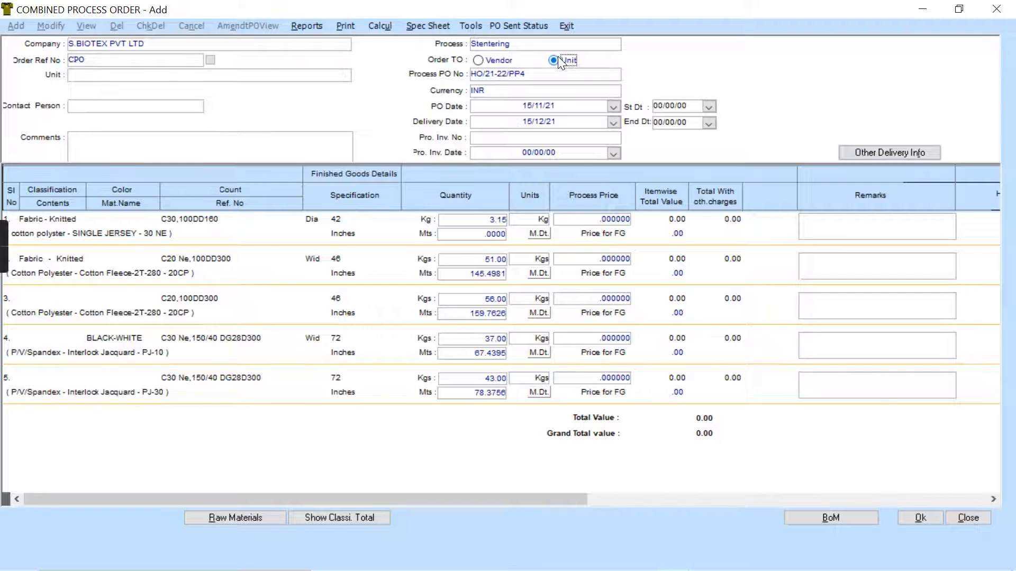
{"action": "left_click", "coordinate": [110, 76]}
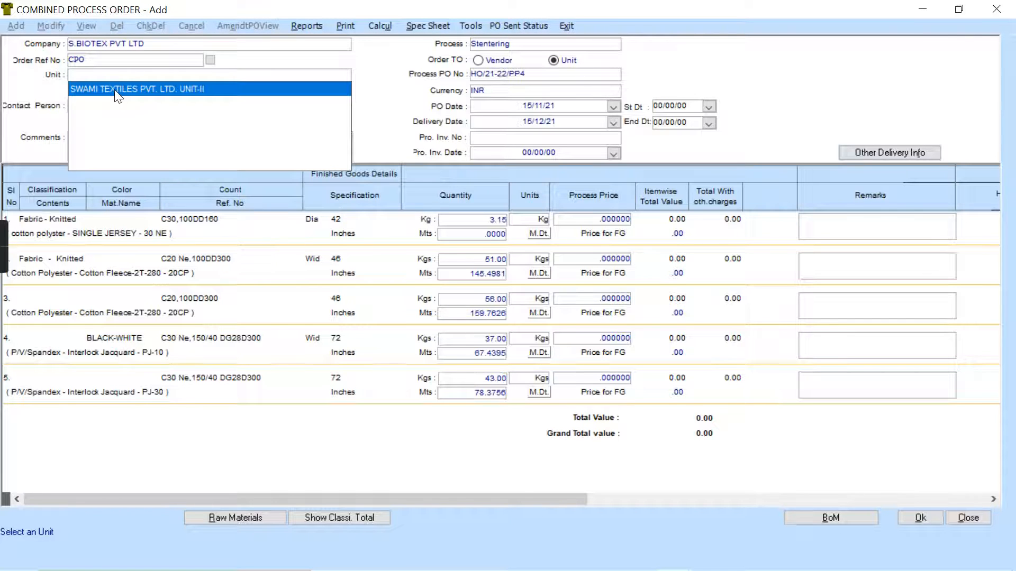
{"action": "left_click", "coordinate": [114, 90]}
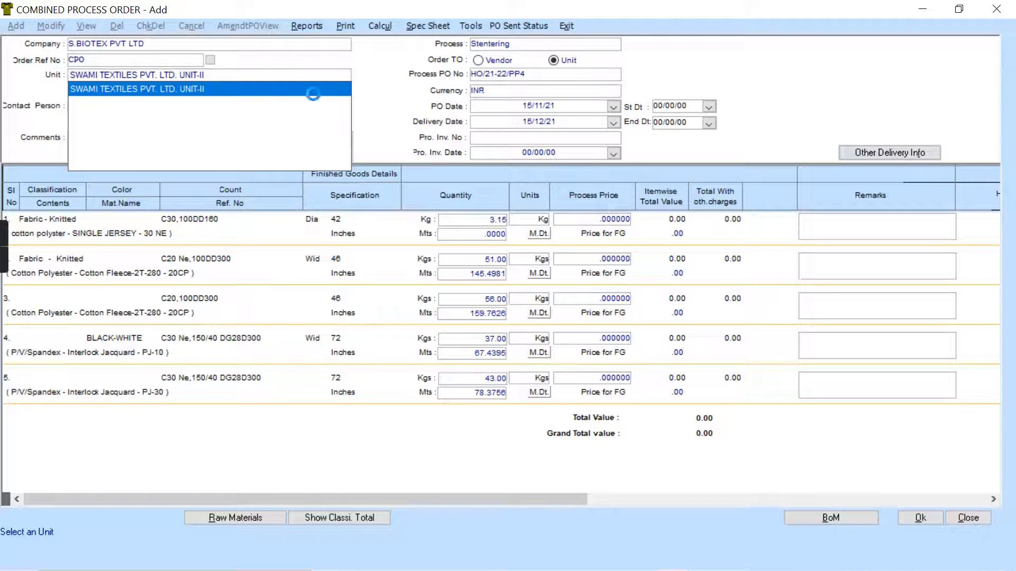
{"action": "left_click", "coordinate": [293, 88]}
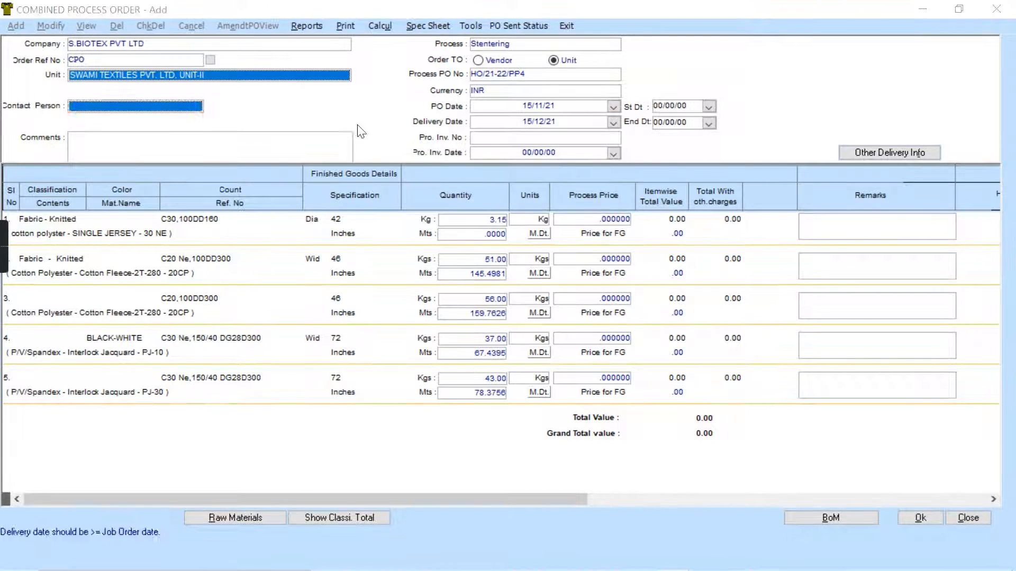
- Set the process order's delivery date to 23/12/21 and change it to 17/12/21
{"action": "left_click", "coordinate": [616, 138]}
{"action": "left_click", "coordinate": [614, 121]}
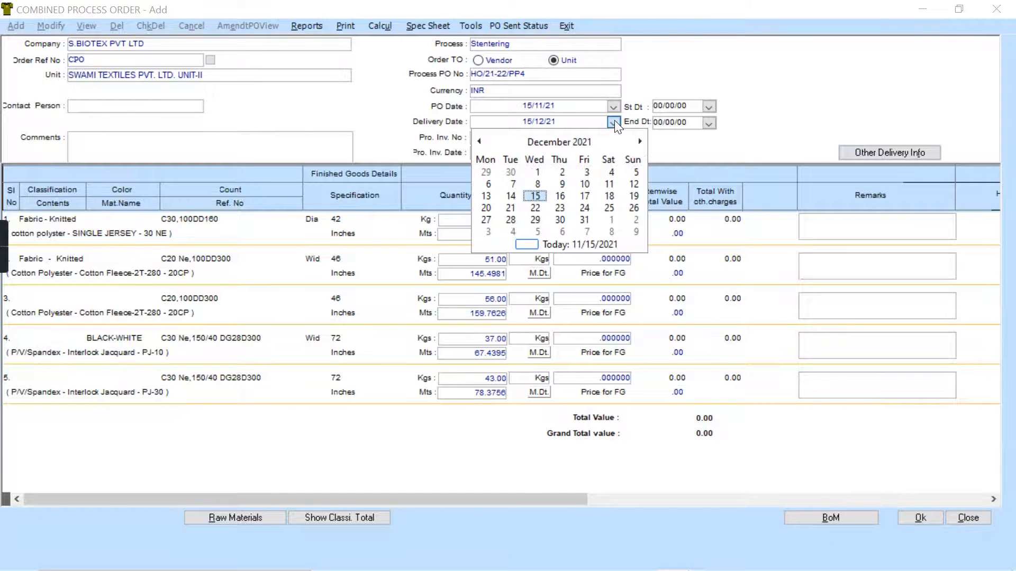
{"action": "left_click", "coordinate": [552, 208]}
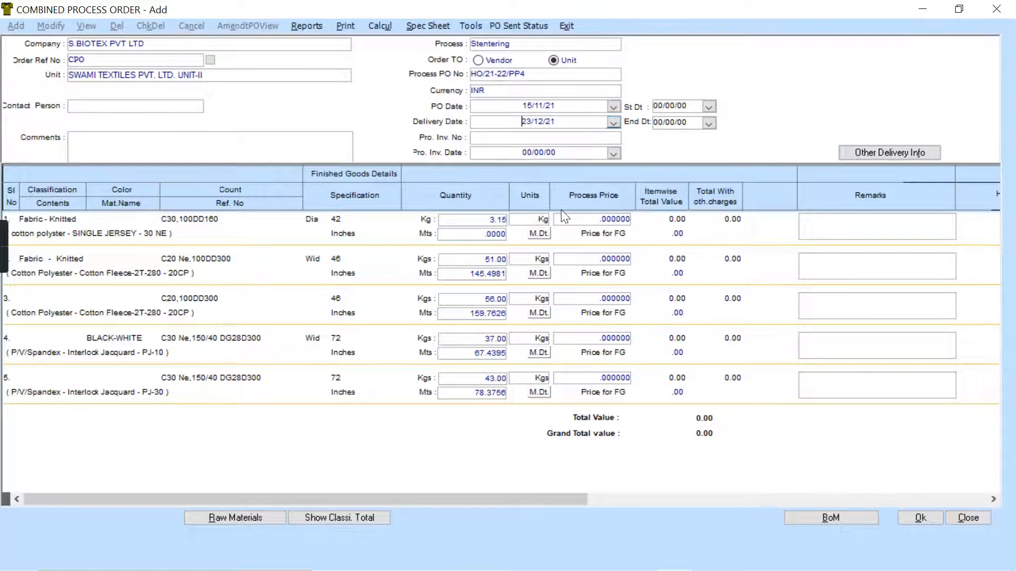
{"action": "left_click", "coordinate": [614, 122]}
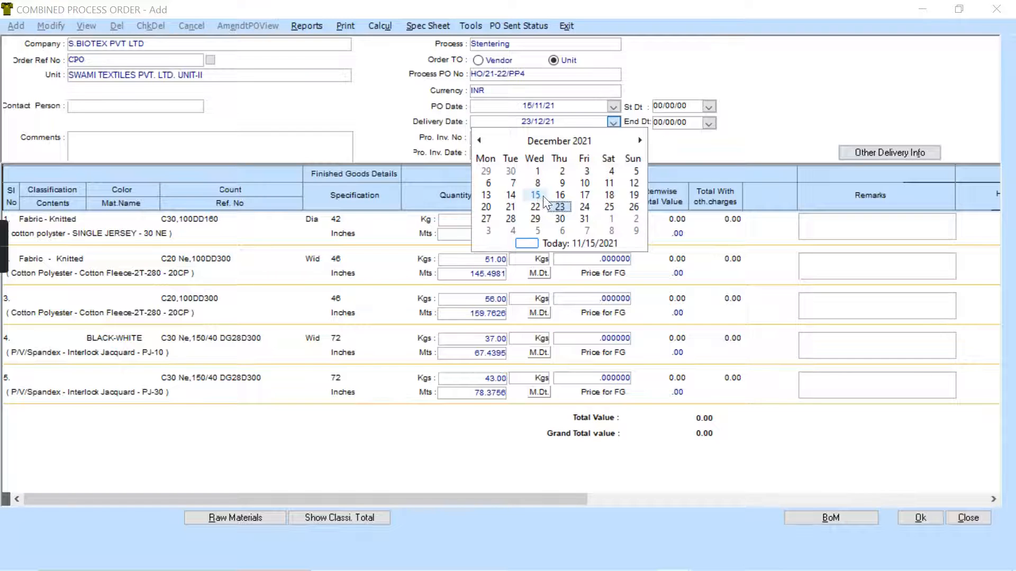
{"action": "left_click", "coordinate": [584, 196]}
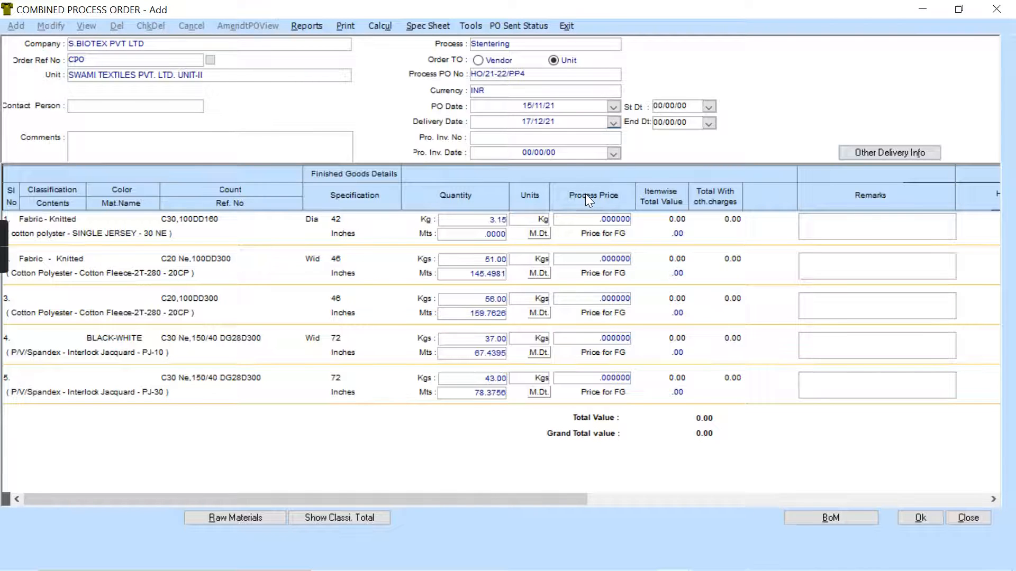
- Set the process order's delivery date to 17/11/21 and open its raw materials details
{"action": "left_click", "coordinate": [613, 123]}
{"action": "left_click", "coordinate": [481, 140]}
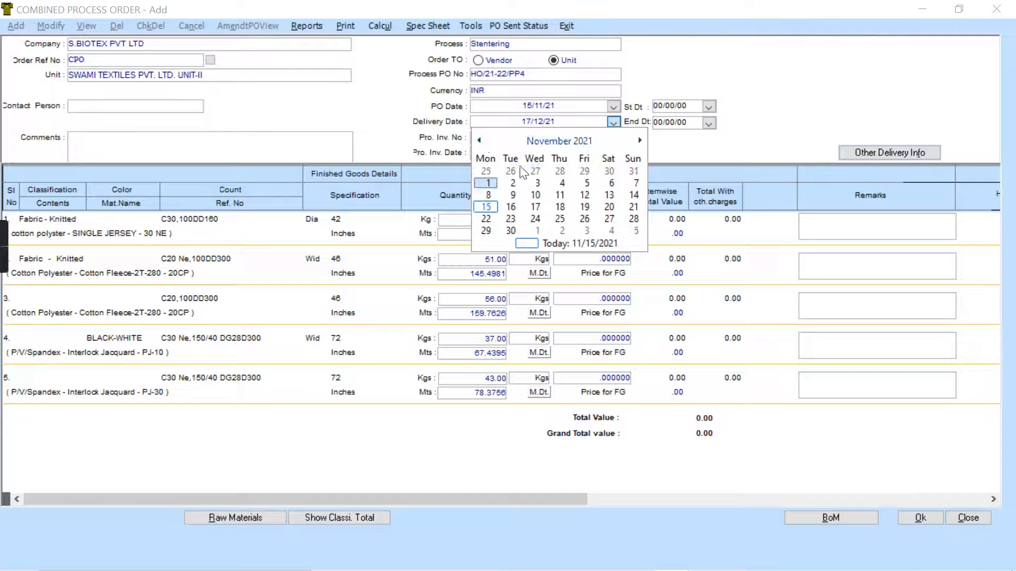
{"action": "left_click", "coordinate": [536, 207]}
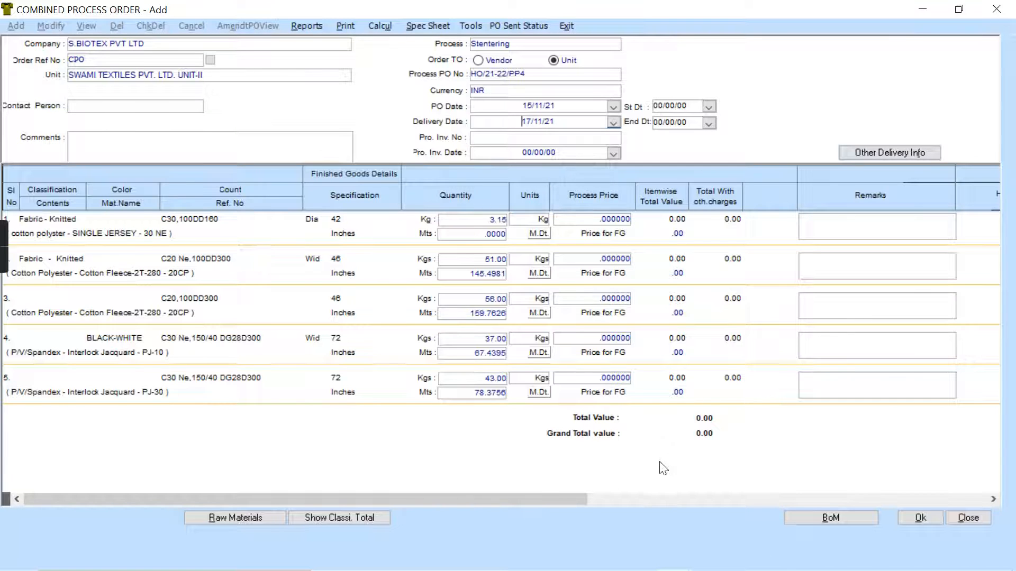
{"action": "left_click", "coordinate": [236, 517]}
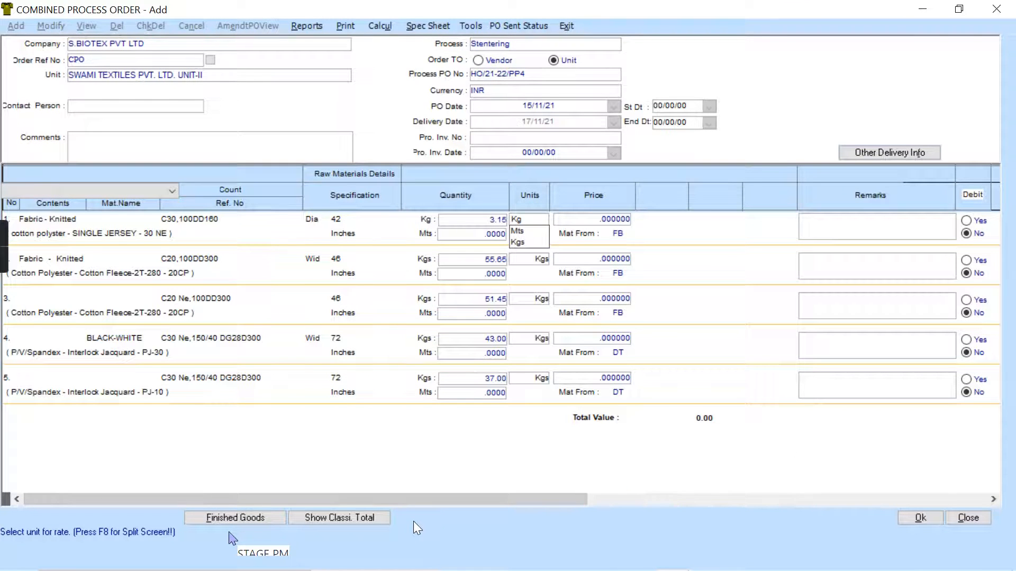
- Show the order's finished goods details and set the process price of the first item, the single jersey fabric, to 10
{"action": "left_click", "coordinate": [252, 518]}
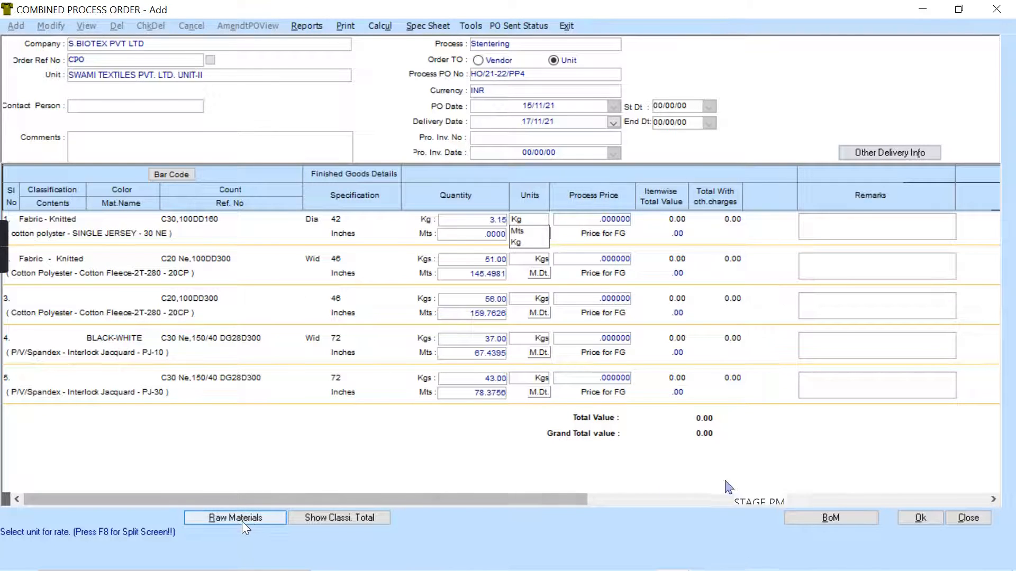
{"action": "left_click", "coordinate": [588, 220]}
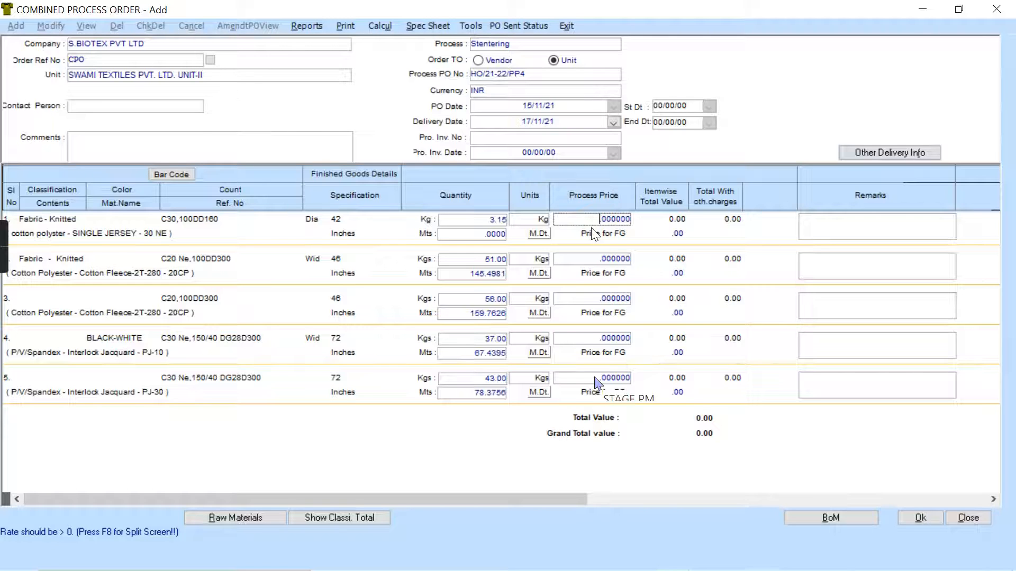
{"action": "type", "text": "10"}
{"action": "left_click", "coordinate": [586, 259]}
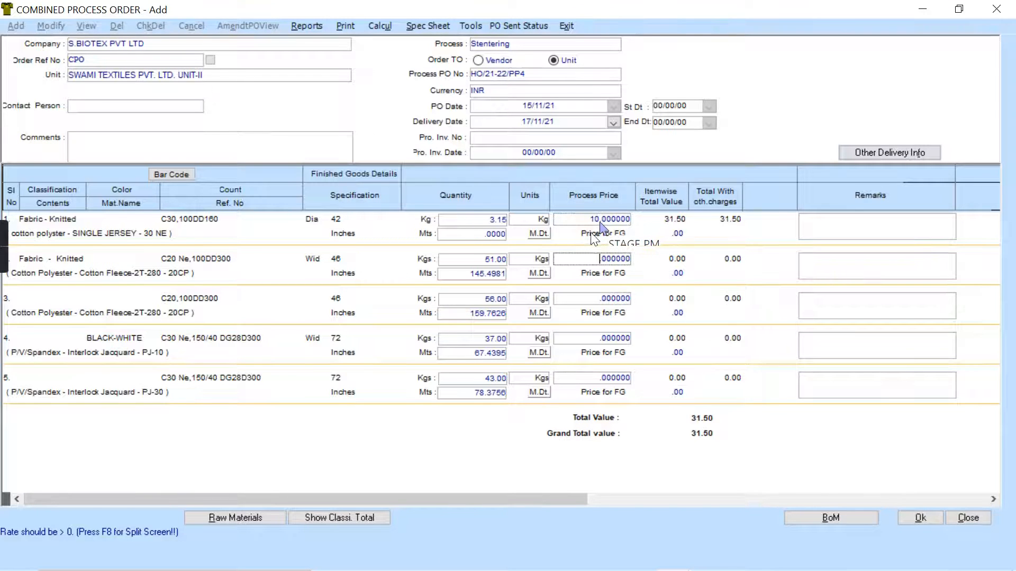
- Set the same process price of 10 for all items of the process order
{"action": "left_click", "coordinate": [600, 223]}
{"action": "double_click", "coordinate": [597, 220]}
{"action": "right_click", "coordinate": [596, 217]}
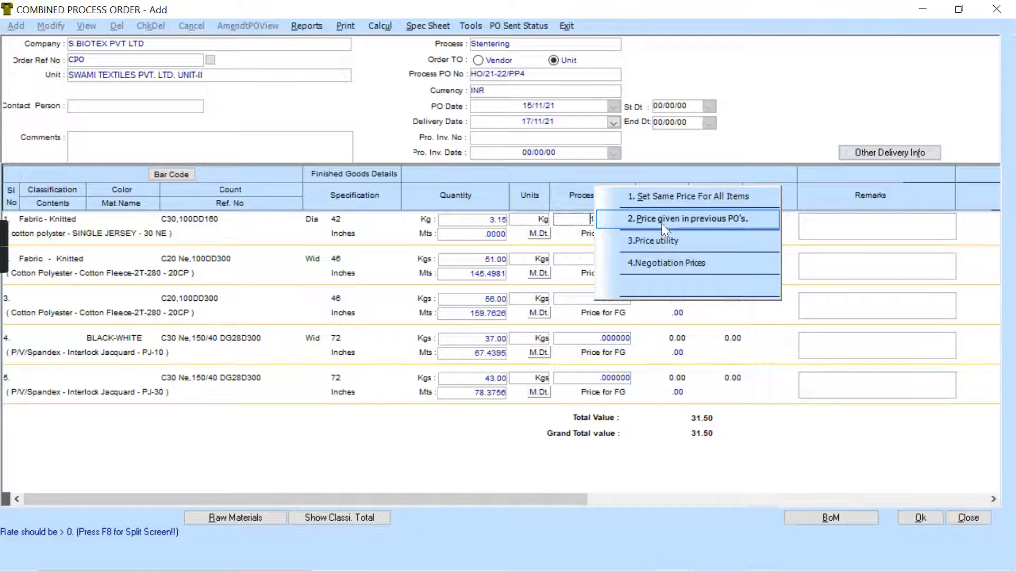
{"action": "left_click", "coordinate": [699, 196]}
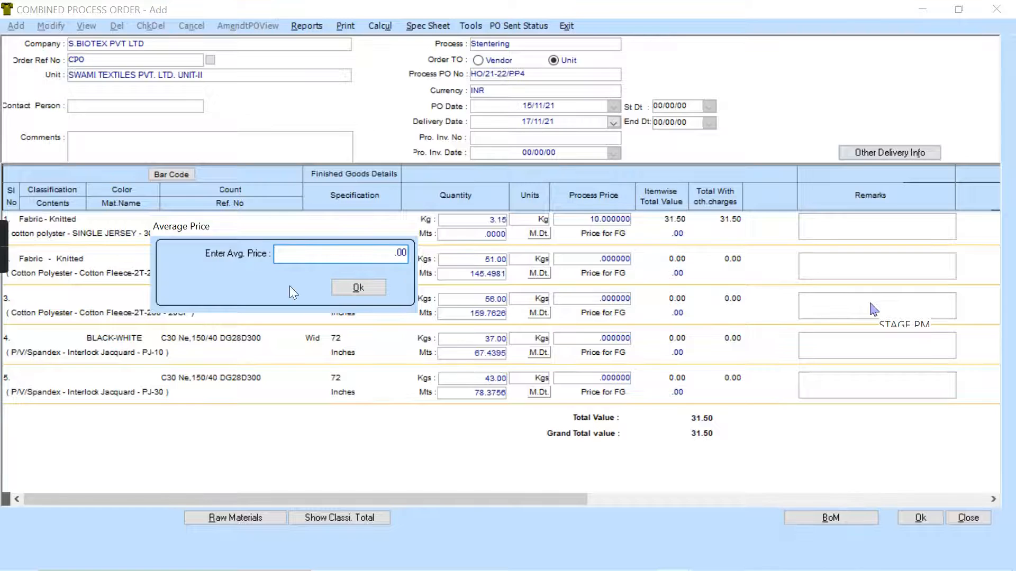
{"action": "type", "text": "10"}
{"action": "left_click", "coordinate": [351, 292]}
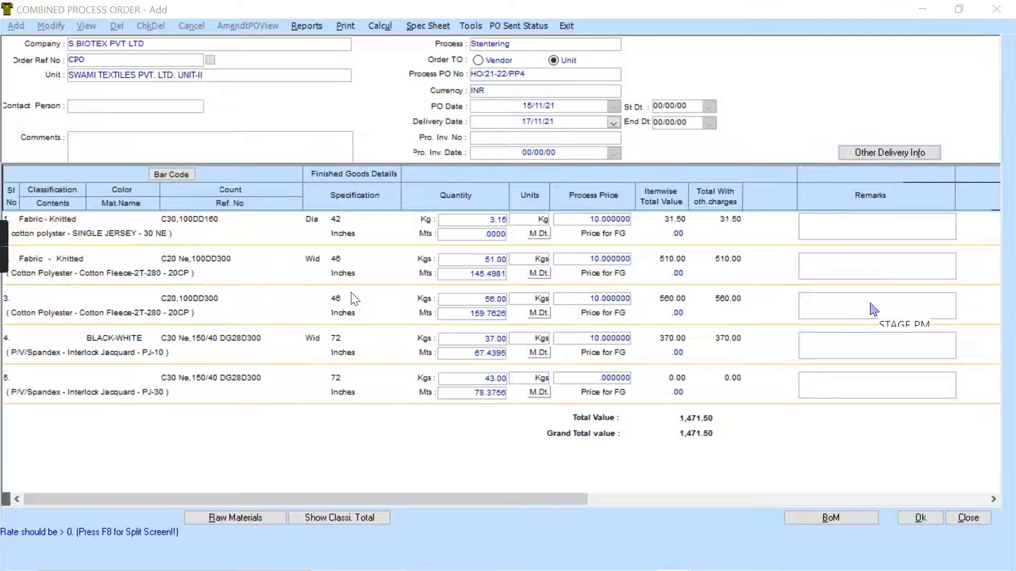
- Check the order's other charges and set the ship-to warehouse to Fabric Warehouse in its delivery terms
{"action": "left_click", "coordinate": [871, 154]}
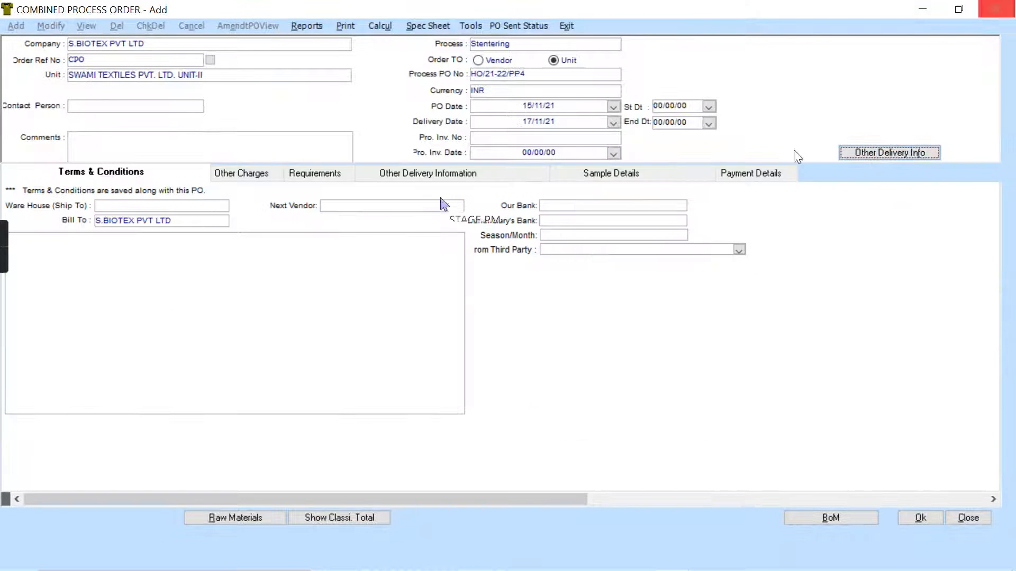
{"action": "left_click", "coordinate": [249, 177]}
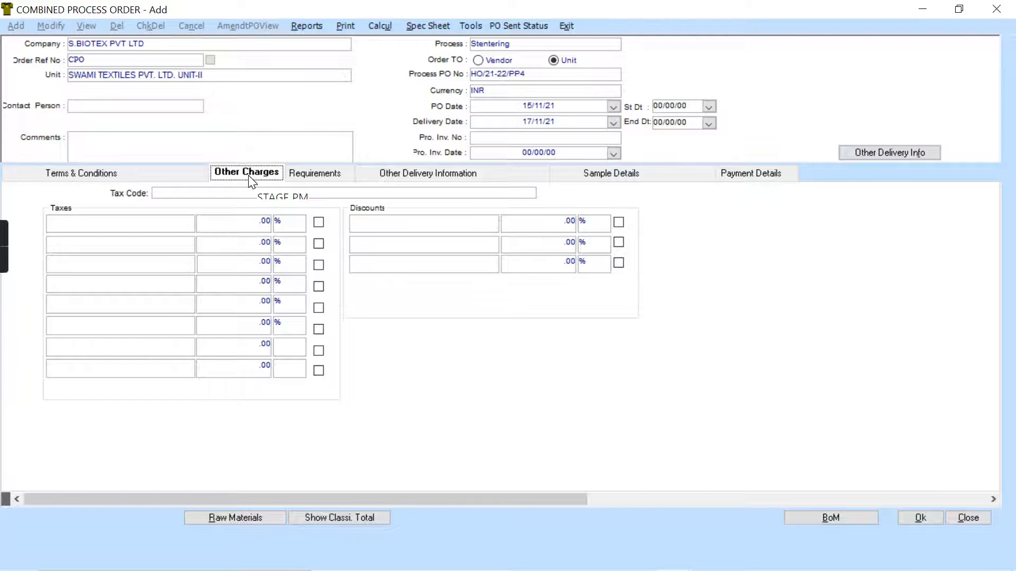
{"action": "key", "text": "Left"}
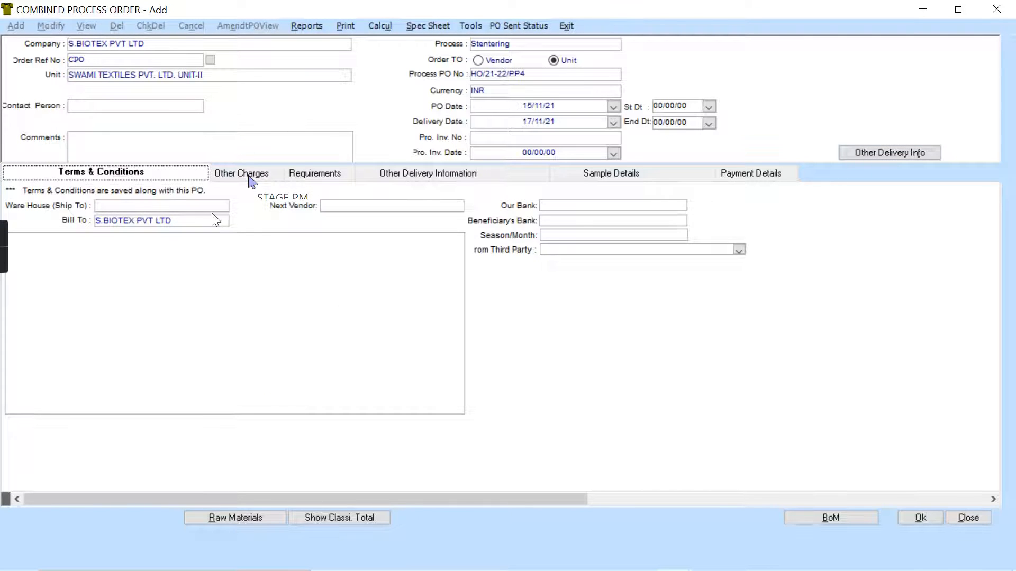
{"action": "left_click", "coordinate": [216, 210]}
{"action": "left_click", "coordinate": [213, 229]}
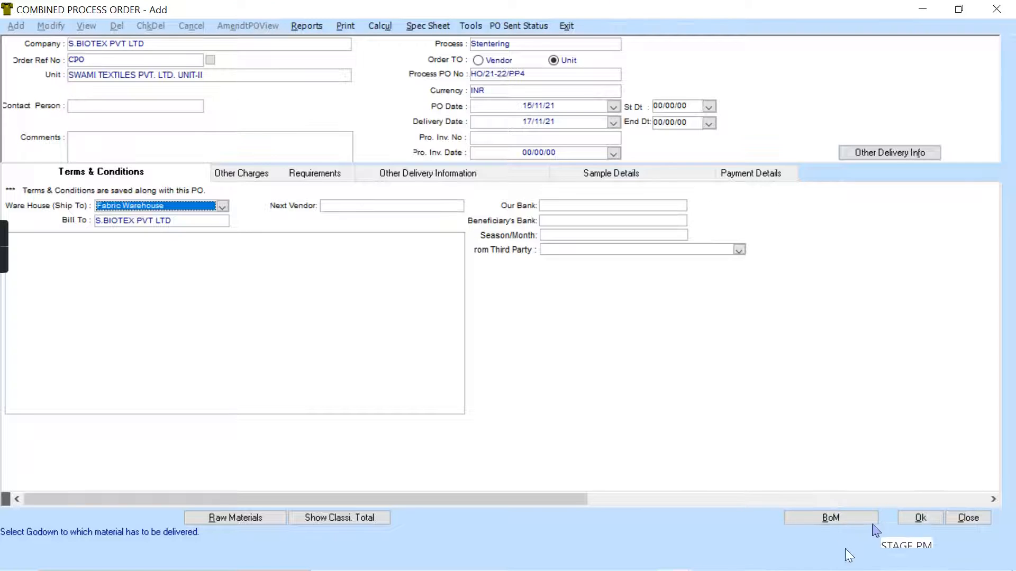
- Save the combined process order without sending it by mail and open its print preview
{"action": "left_click", "coordinate": [918, 518]}
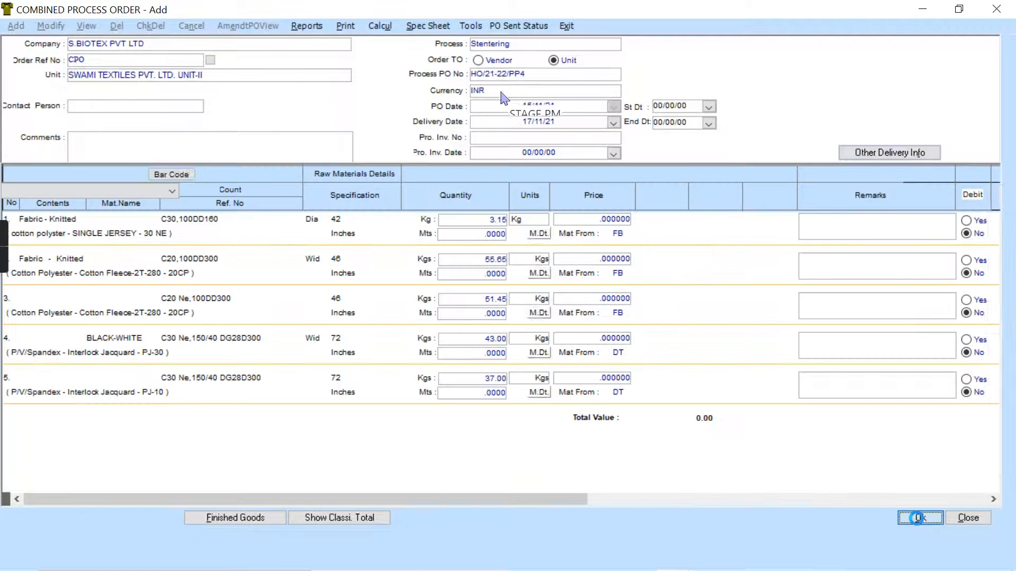
{"action": "left_click", "coordinate": [459, 337]}
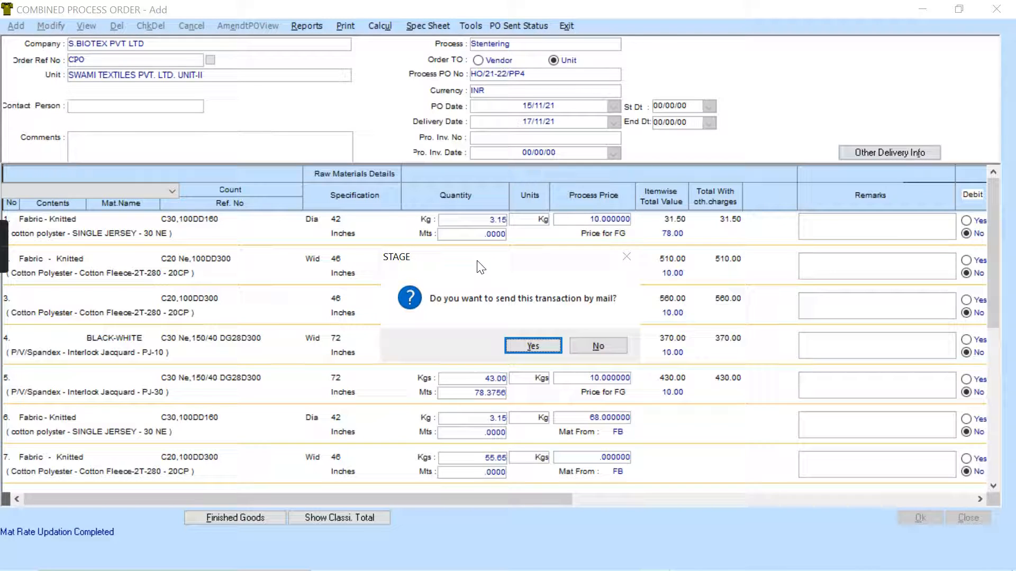
{"action": "left_click", "coordinate": [602, 352]}
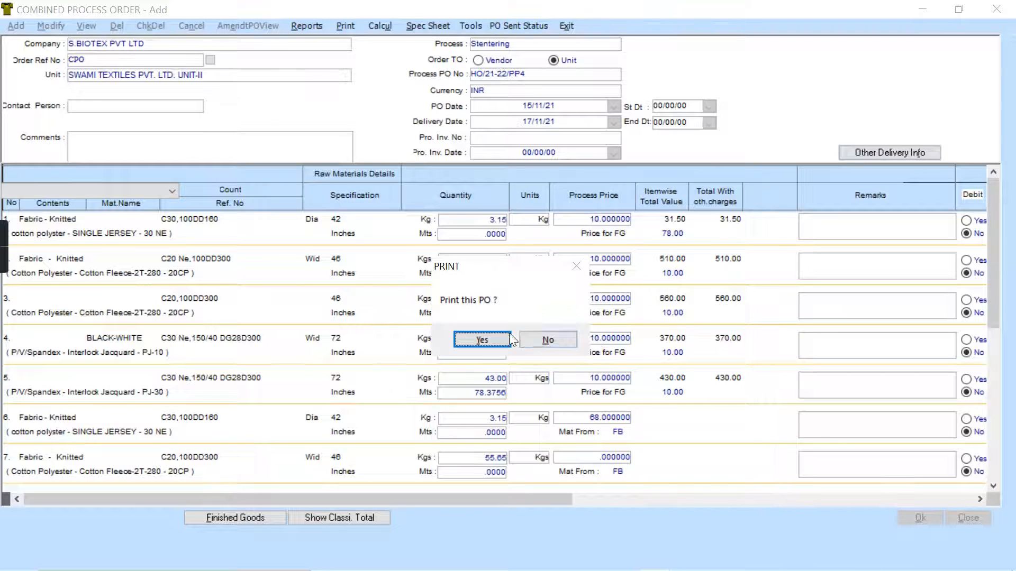
{"action": "left_click", "coordinate": [490, 338]}
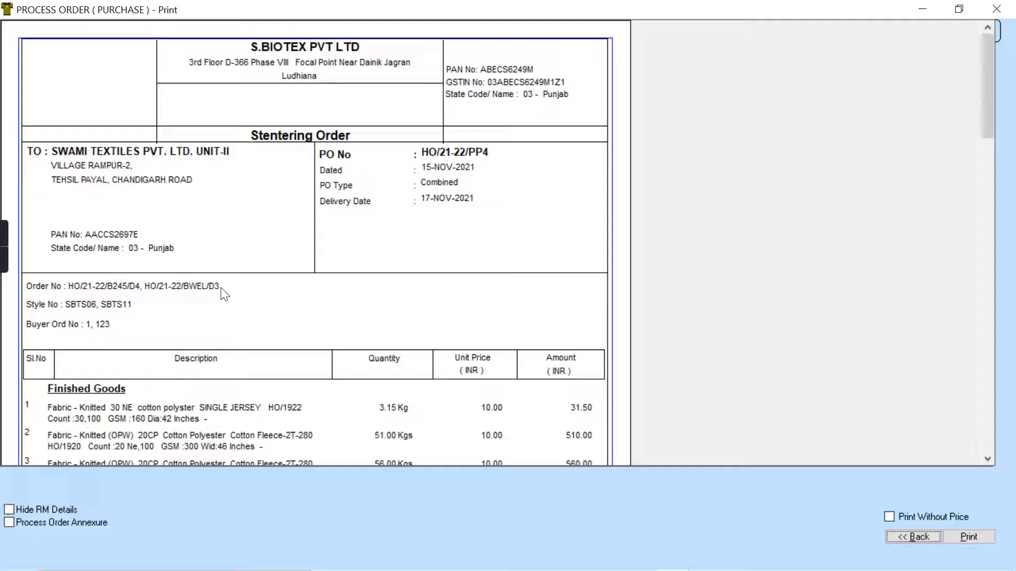
- Review the finished goods and raw materials in the Stentering order preview, hiding the raw material details and showing them again
{"action": "left_click", "coordinate": [988, 458]}
{"action": "left_click", "coordinate": [988, 458]}
{"action": "left_click", "coordinate": [988, 458]}
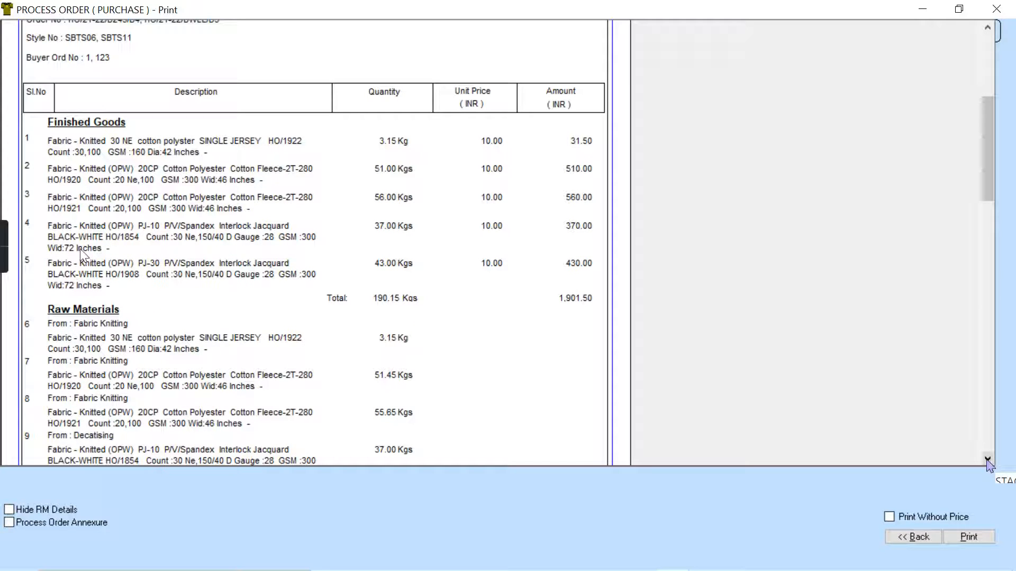
{"action": "left_click", "coordinate": [9, 509]}
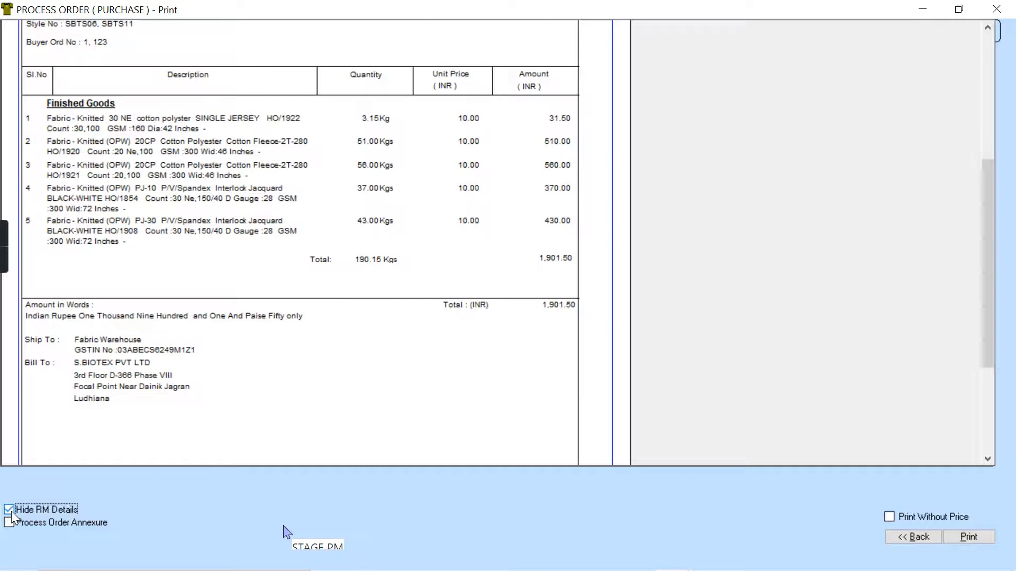
{"action": "left_click", "coordinate": [10, 510]}
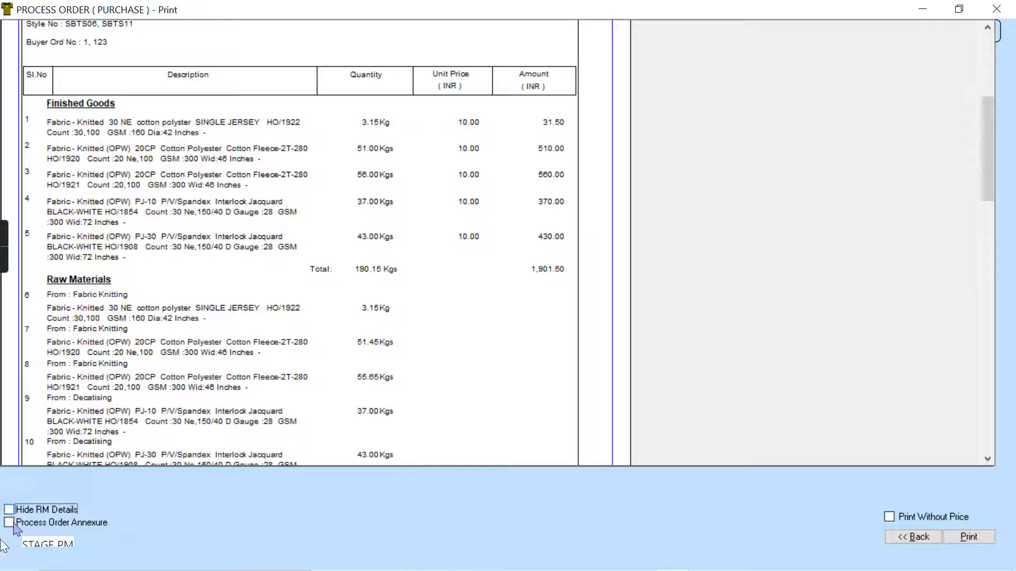
- View the Process Order Annexure with its earliest cut dates and quantities, and return to the Stentering order preview
{"action": "left_click", "coordinate": [11, 522]}
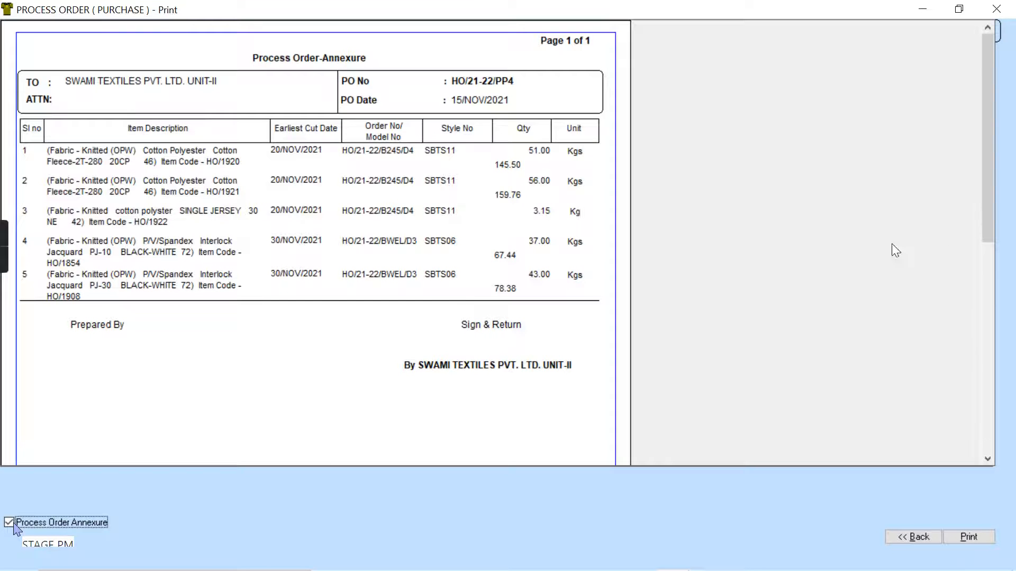
{"action": "left_click_drag", "start_coordinate": [988, 214], "coordinate": [1007, 132]}
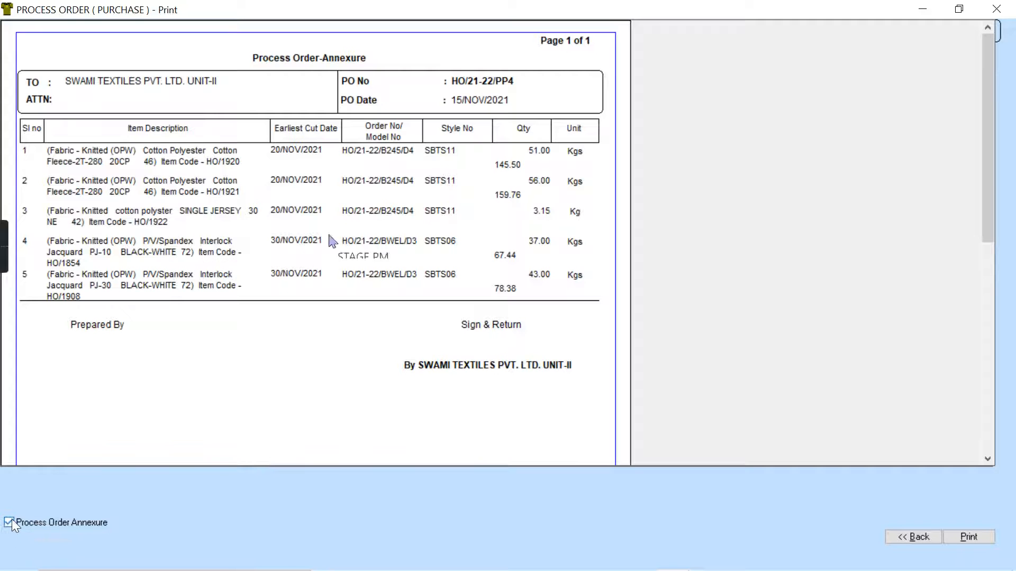
{"action": "left_click", "coordinate": [9, 521]}
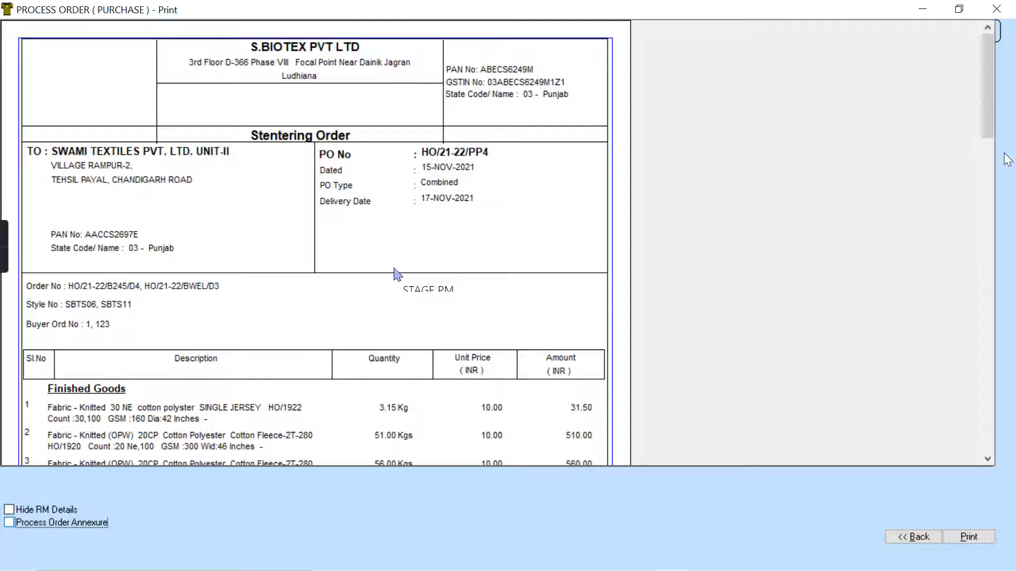
{"action": "left_click", "coordinate": [989, 125]}
{"action": "left_click_drag", "start_coordinate": [990, 124], "coordinate": [995, 68]}
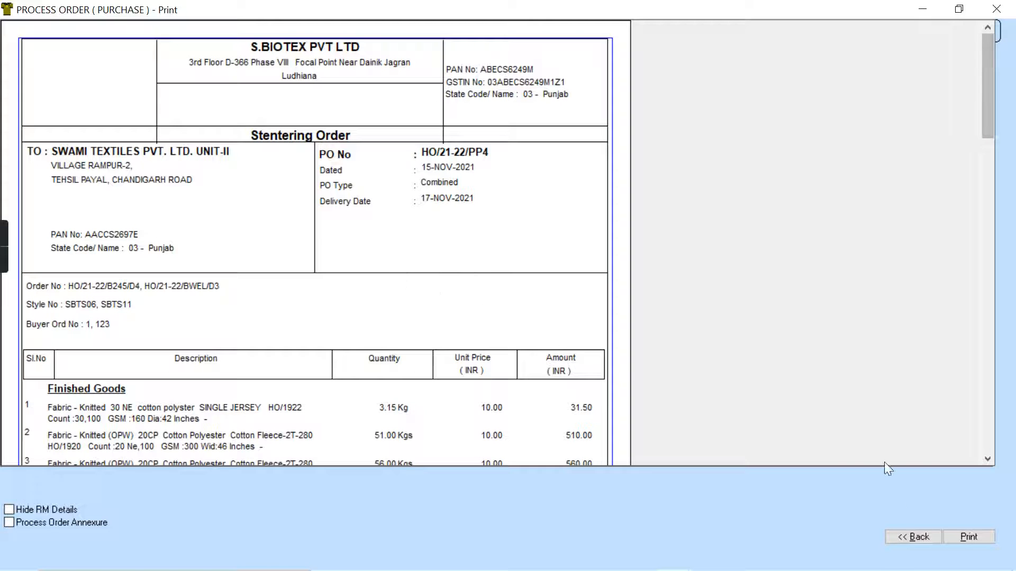
- Leave the print preview and close the blank form for adding another combined process order
{"action": "left_click", "coordinate": [923, 537]}
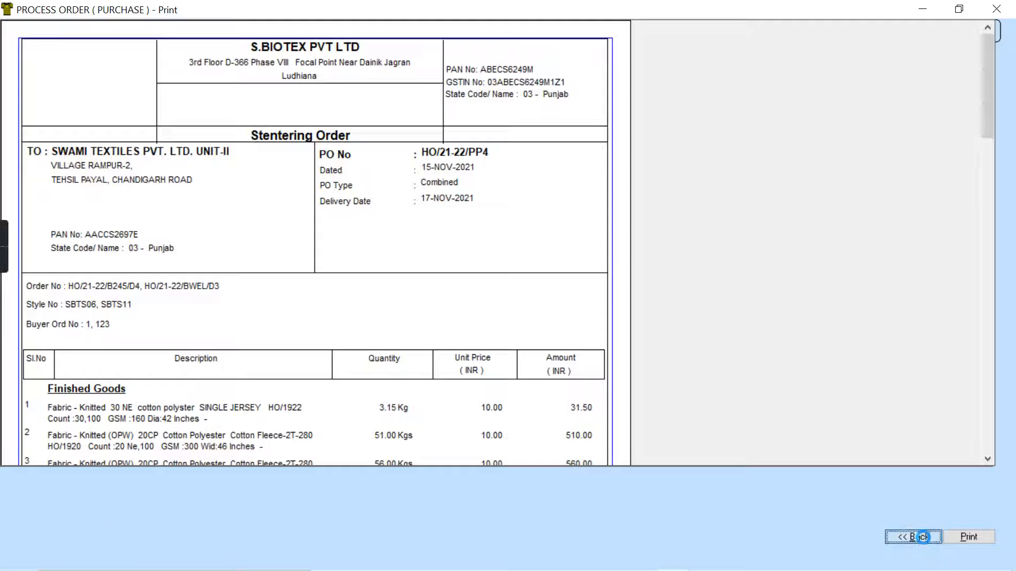
{"action": "left_click", "coordinate": [978, 538]}
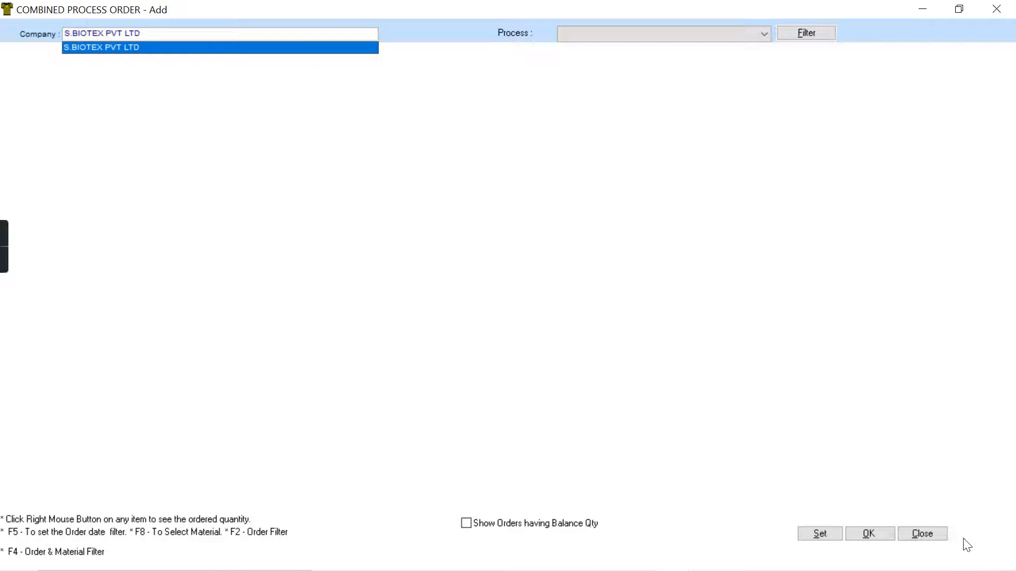
{"action": "left_click", "coordinate": [939, 539]}
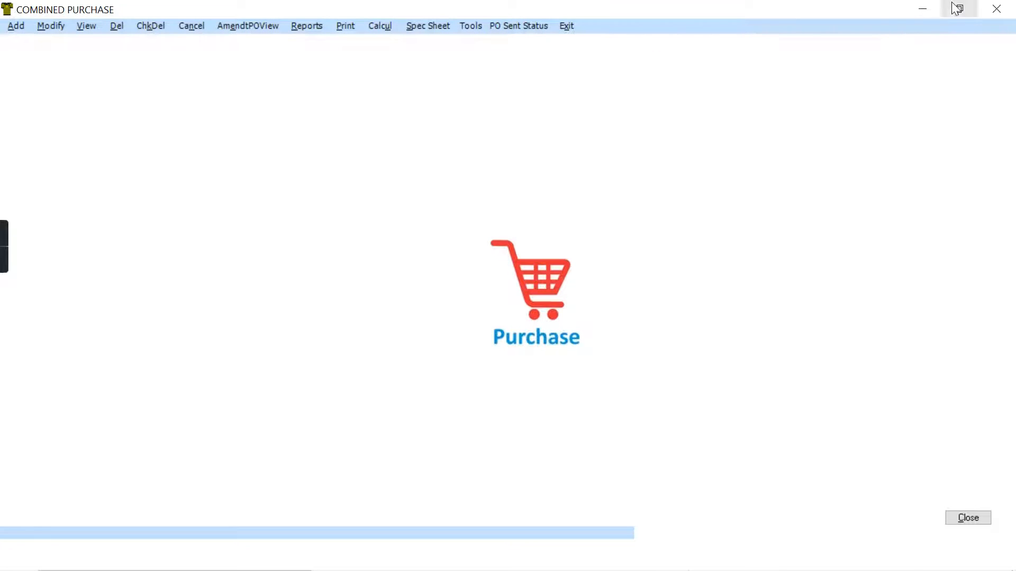
- Put the purchase windows aside, view the Inventory module's transactions and return to the STAGE main screen
{"action": "left_click", "coordinate": [923, 8]}
{"action": "left_click", "coordinate": [932, 9]}
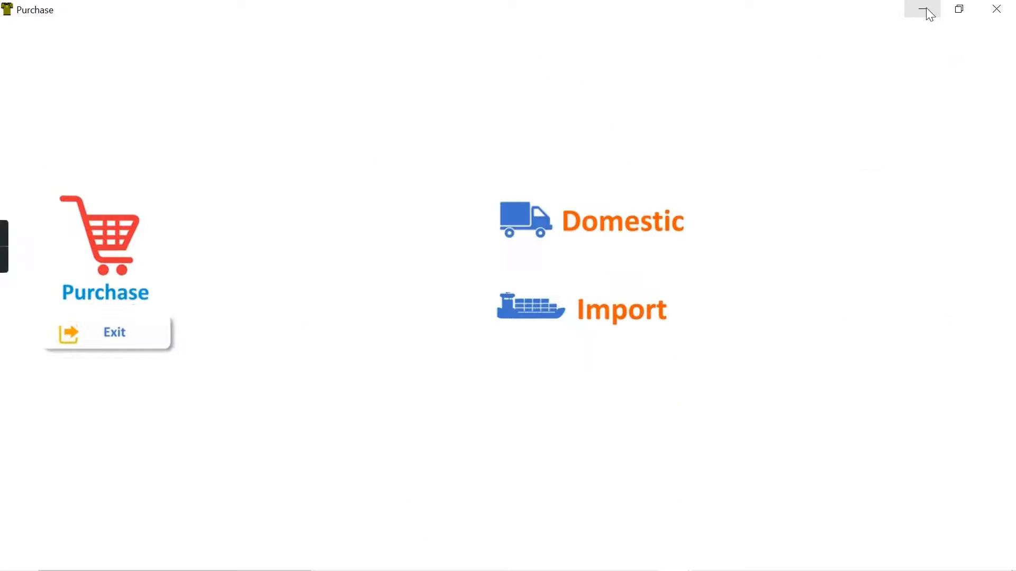
{"action": "left_click", "coordinate": [924, 6]}
{"action": "left_click", "coordinate": [802, 244]}
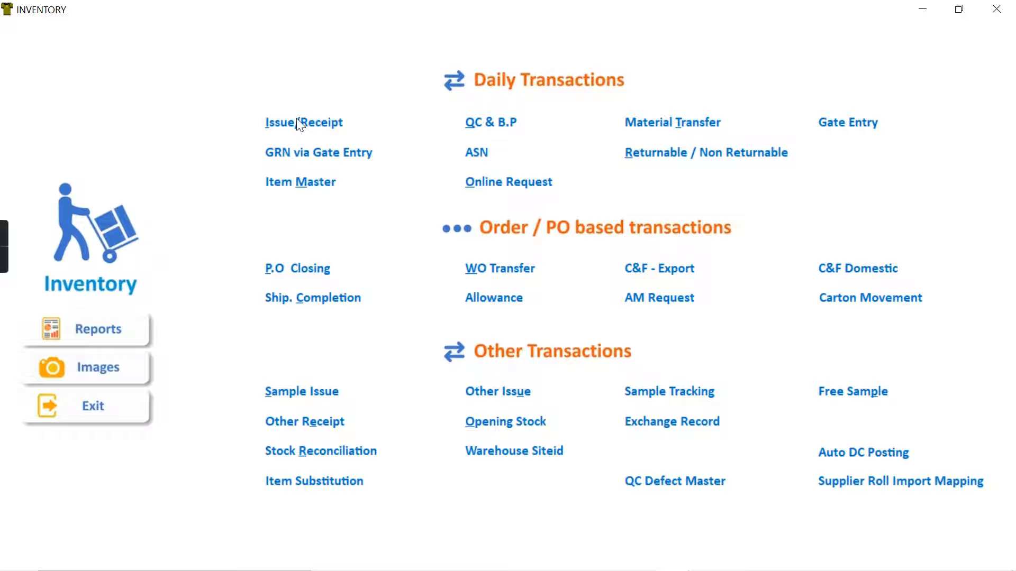
{"action": "left_click", "coordinate": [920, 9]}
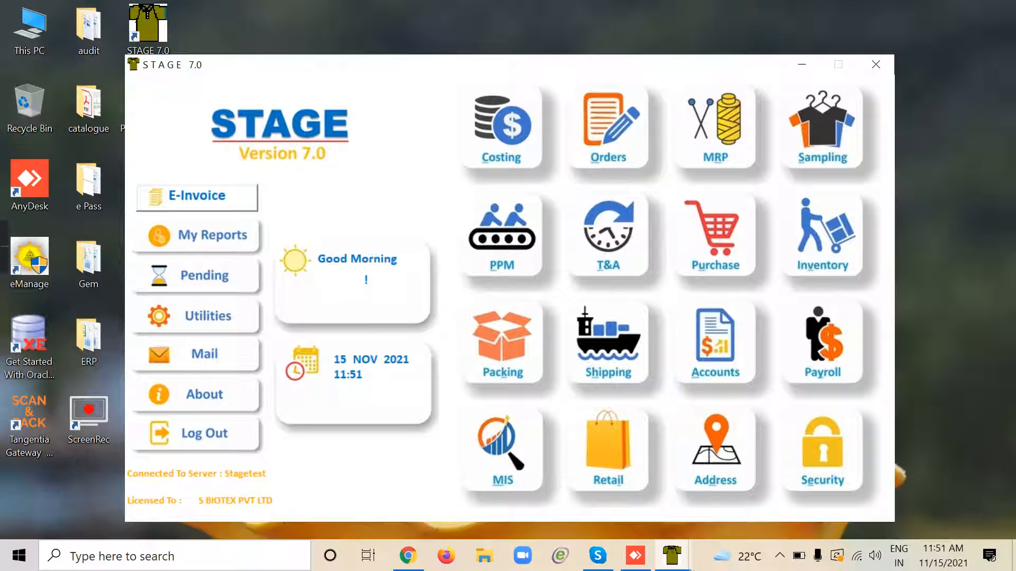
- Bring back the Combined Purchase window and show its options for cancelling orders
{"action": "mouse_move", "coordinate": [673, 555]}
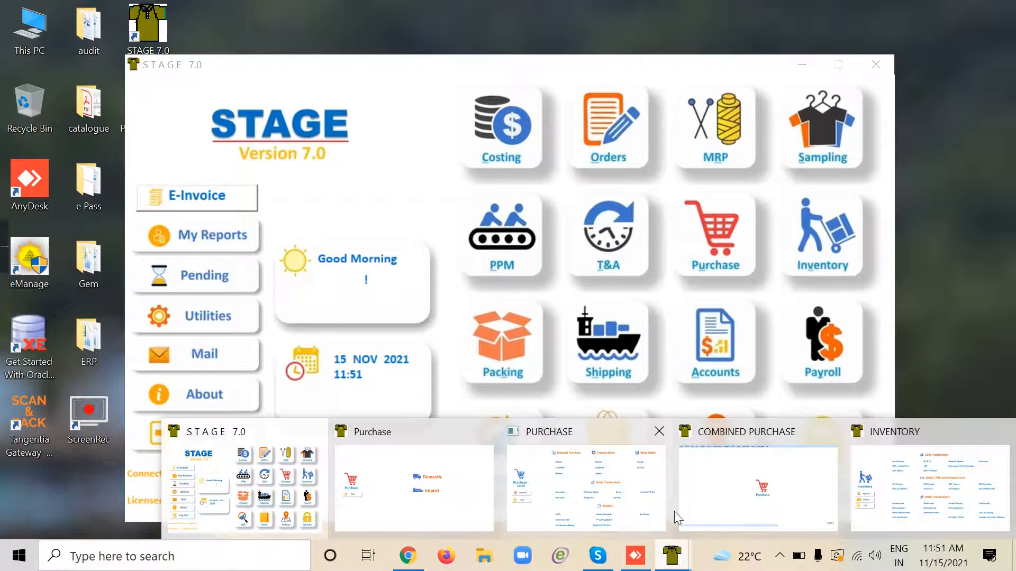
{"action": "left_click", "coordinate": [746, 469]}
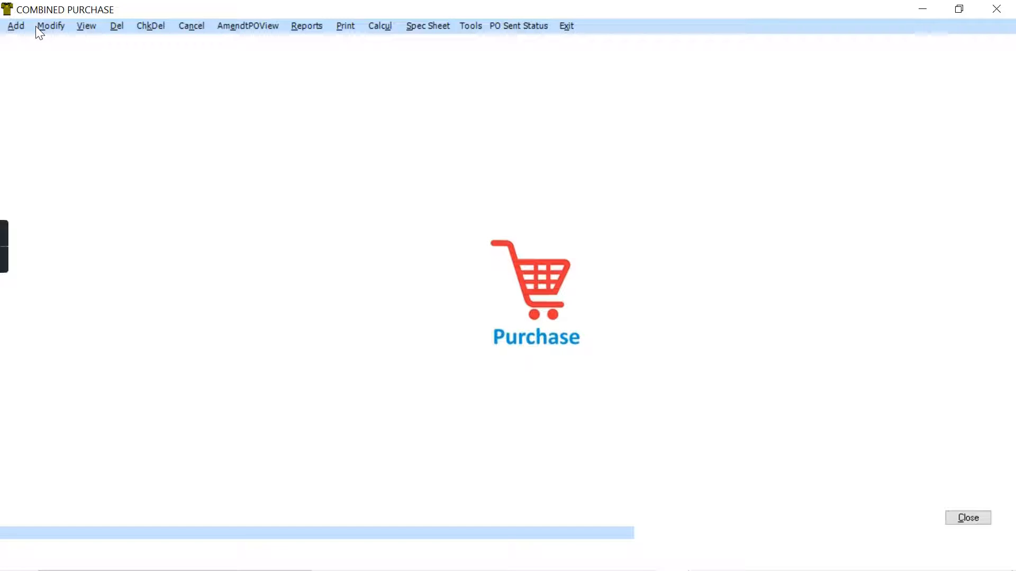
{"action": "left_click", "coordinate": [186, 26]}
{"action": "left_click", "coordinate": [191, 30]}
{"action": "mouse_move", "coordinate": [192, 30]}
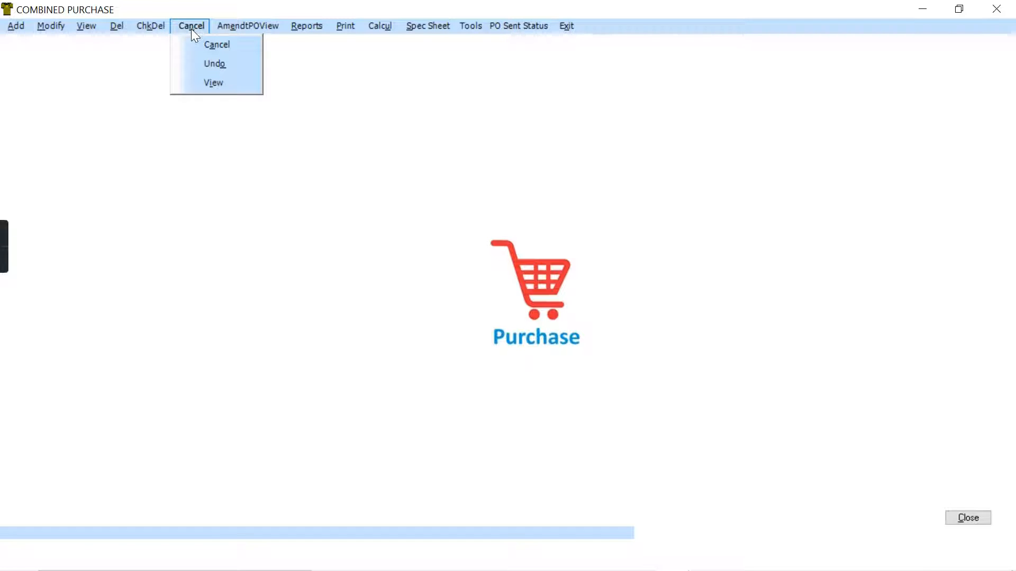
- Exit Combined Purchase and bring up the local Purchase module with its process order types
{"action": "left_click", "coordinate": [570, 25]}
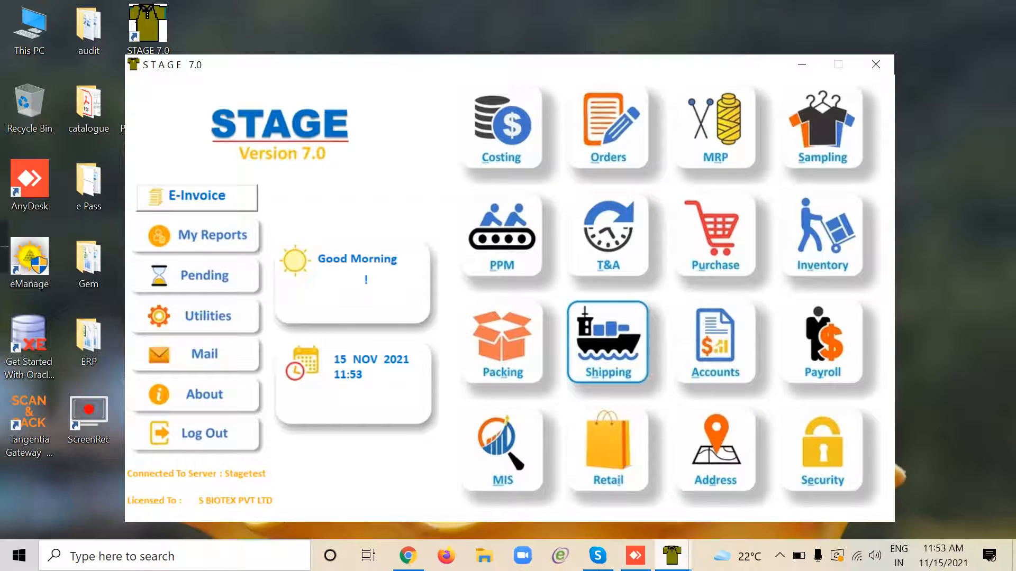
{"action": "mouse_move", "coordinate": [671, 556]}
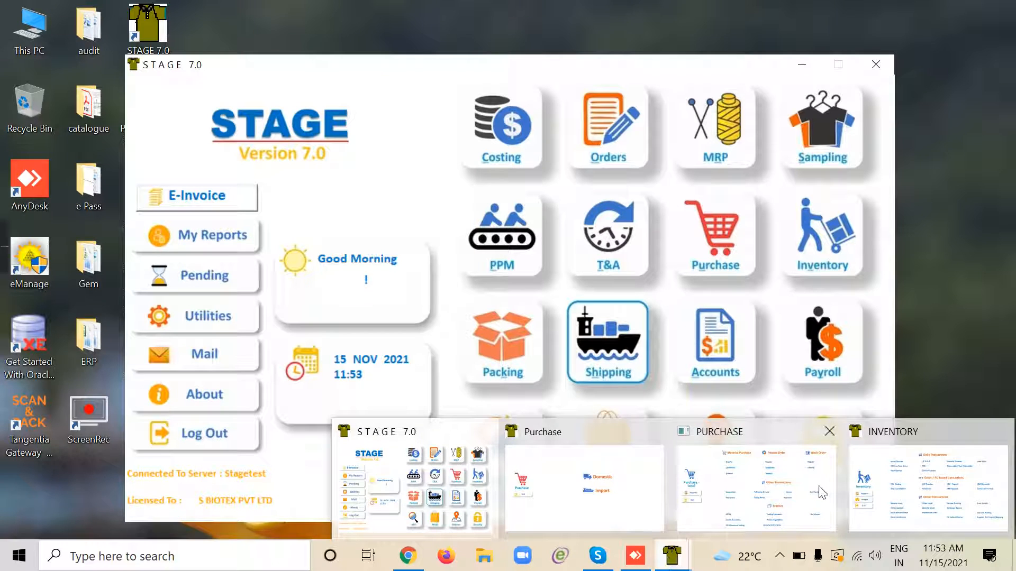
{"action": "left_click", "coordinate": [749, 491]}
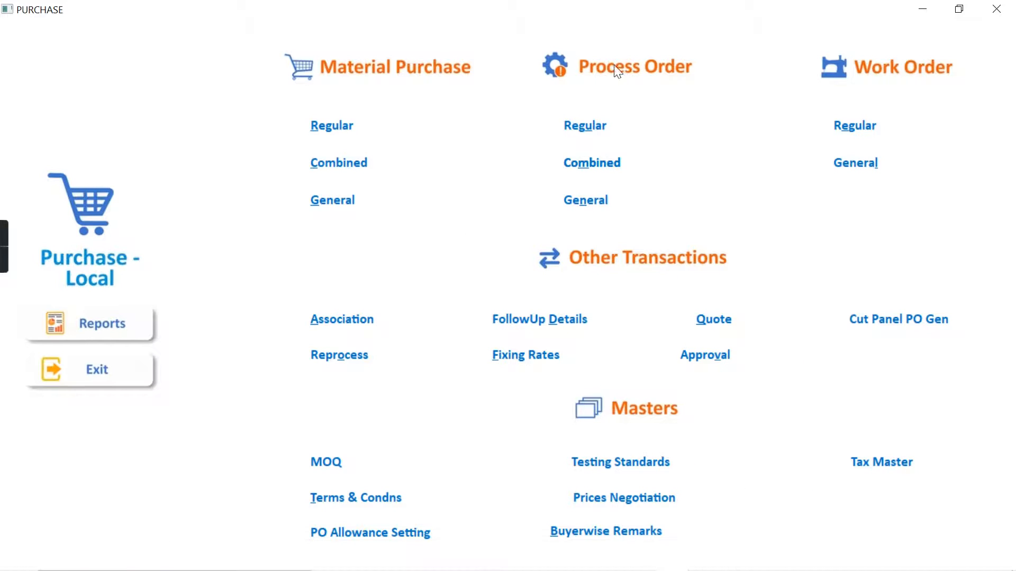
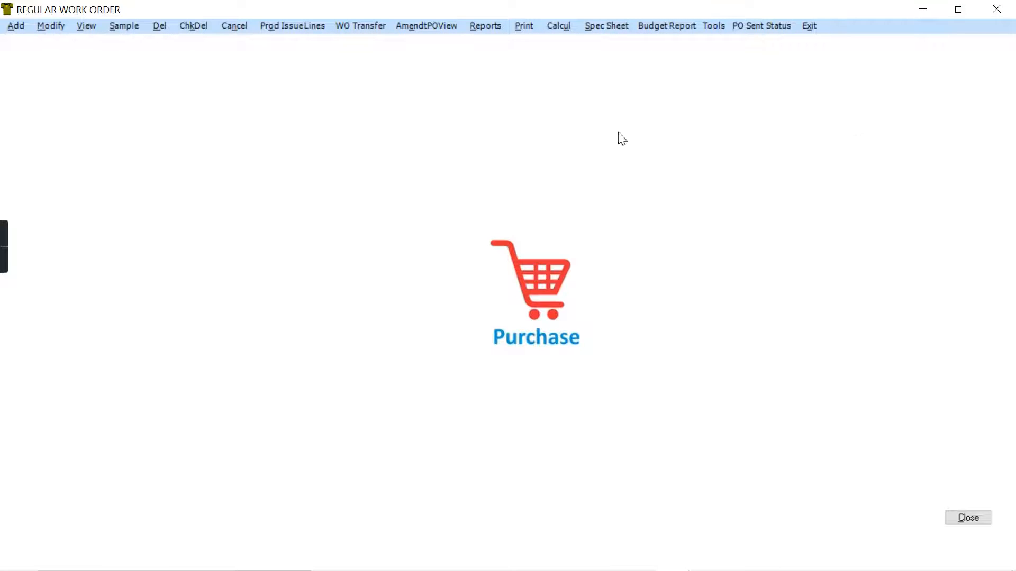
- Start a new regular work order for S.BIOTEX PVT LTD from the SWAMI TEXTILES hoody track suit order, style SBTS11
{"action": "left_click", "coordinate": [13, 27]}
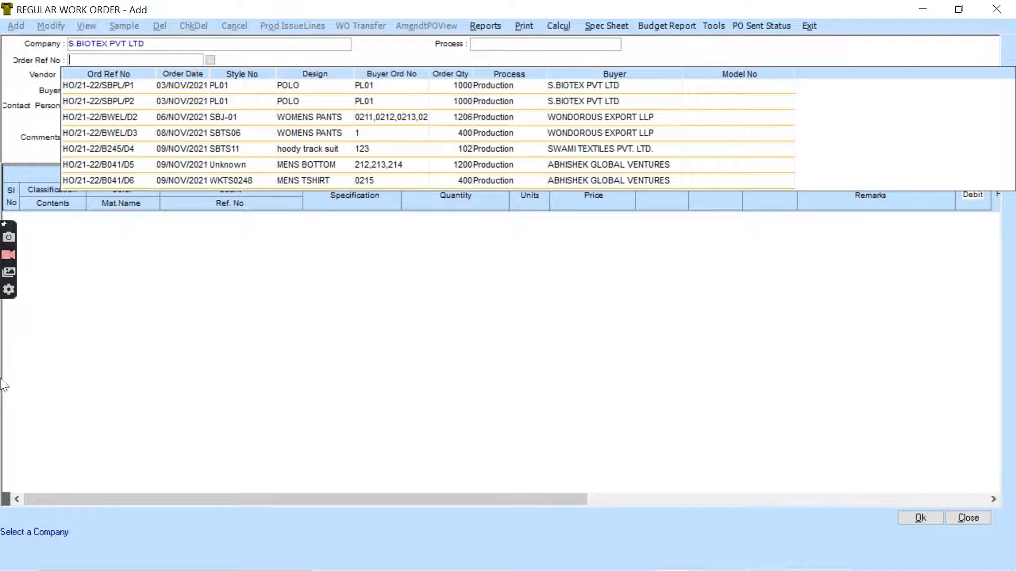
{"action": "left_click", "coordinate": [116, 151]}
{"action": "double_click", "coordinate": [116, 149]}
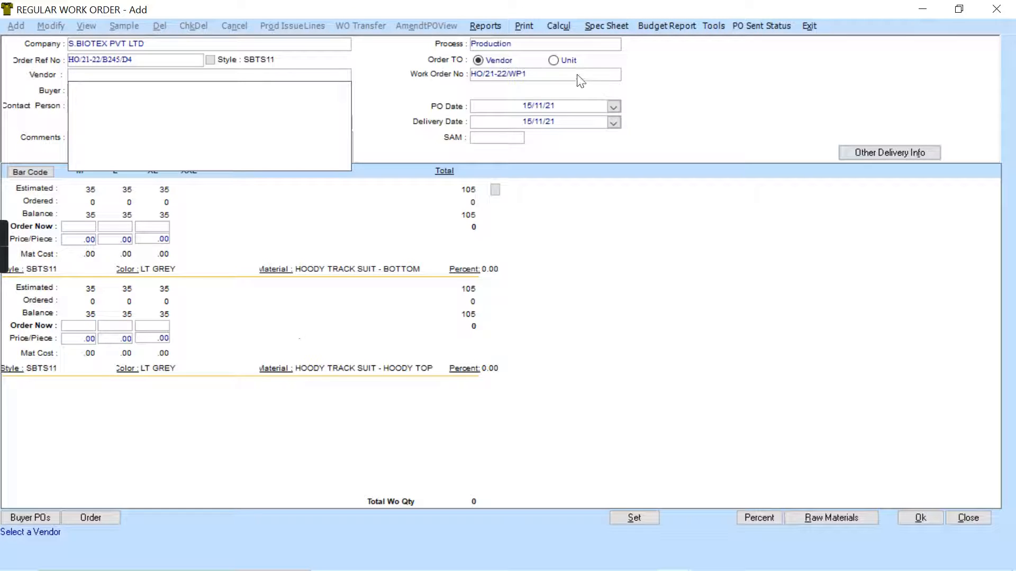
- Assign the work order to the unit SBIOTEX PRODUCTION and set its delivery date to 25/11/21
{"action": "left_click", "coordinate": [553, 60]}
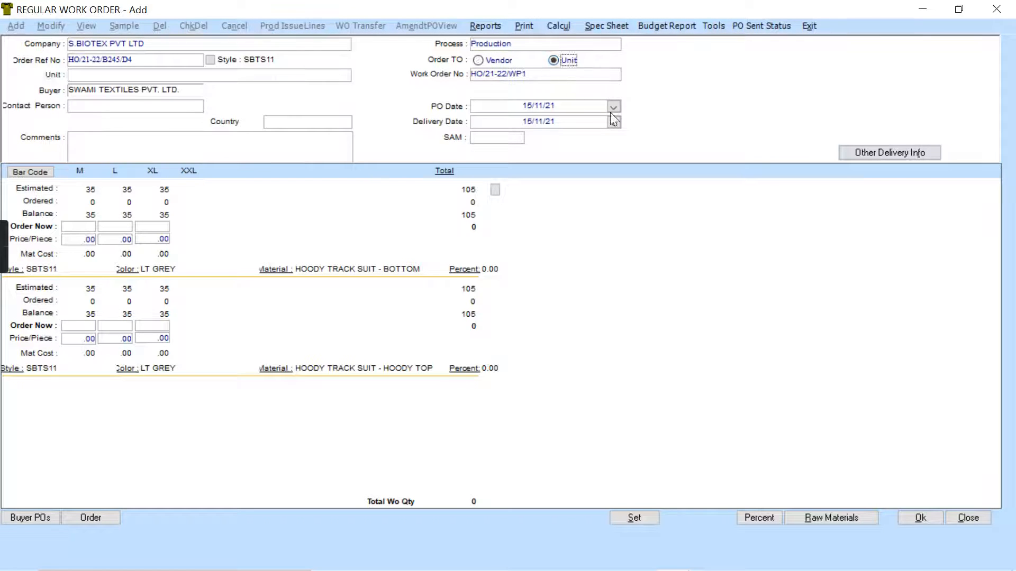
{"action": "left_click", "coordinate": [110, 75]}
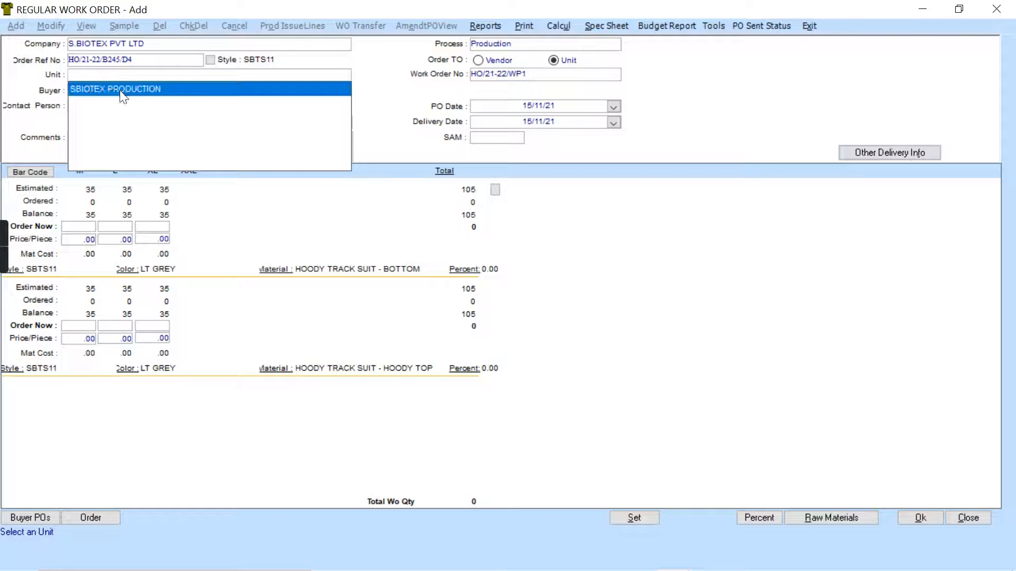
{"action": "left_click", "coordinate": [119, 90]}
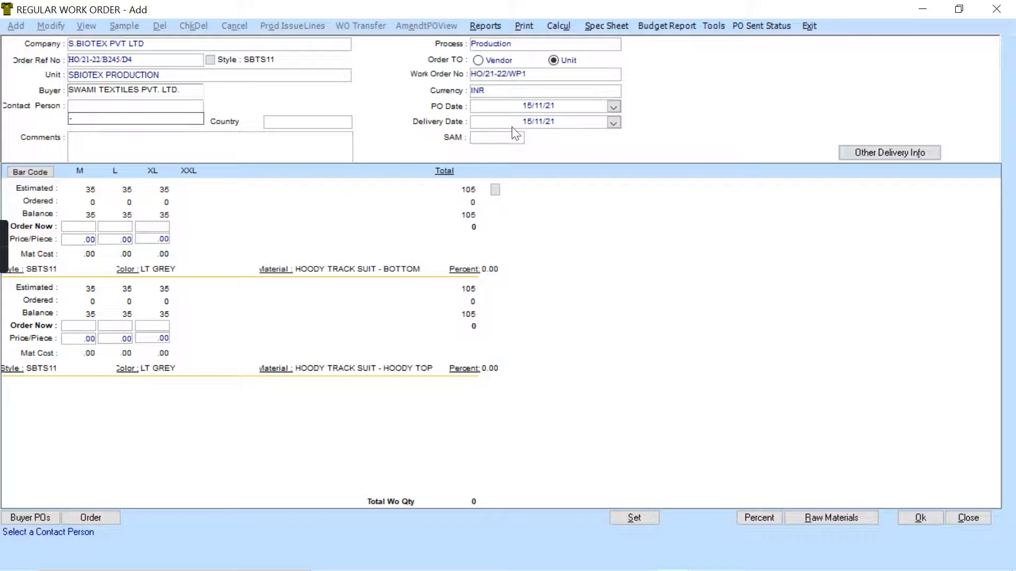
{"action": "left_click", "coordinate": [614, 121]}
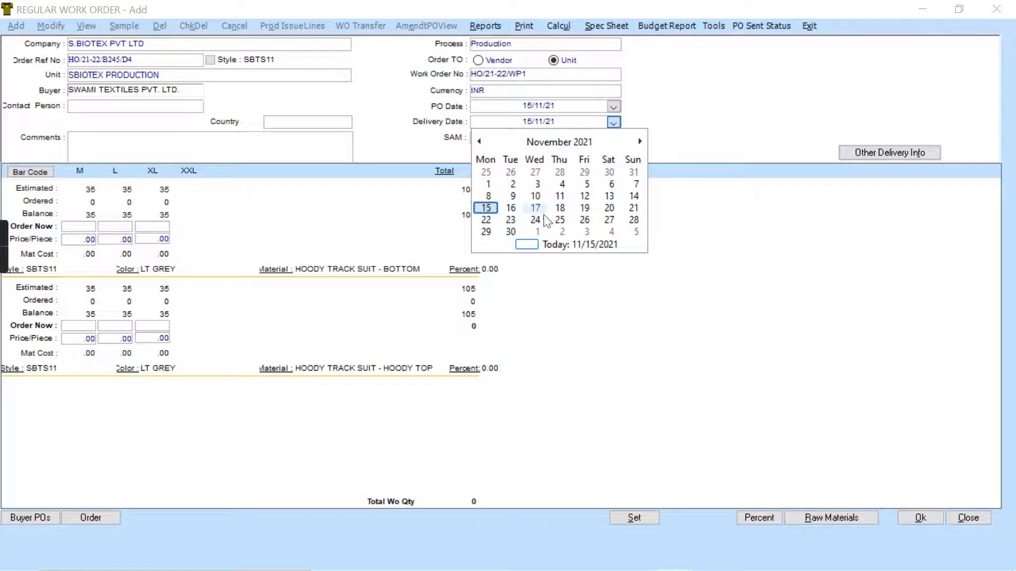
{"action": "left_click", "coordinate": [559, 220]}
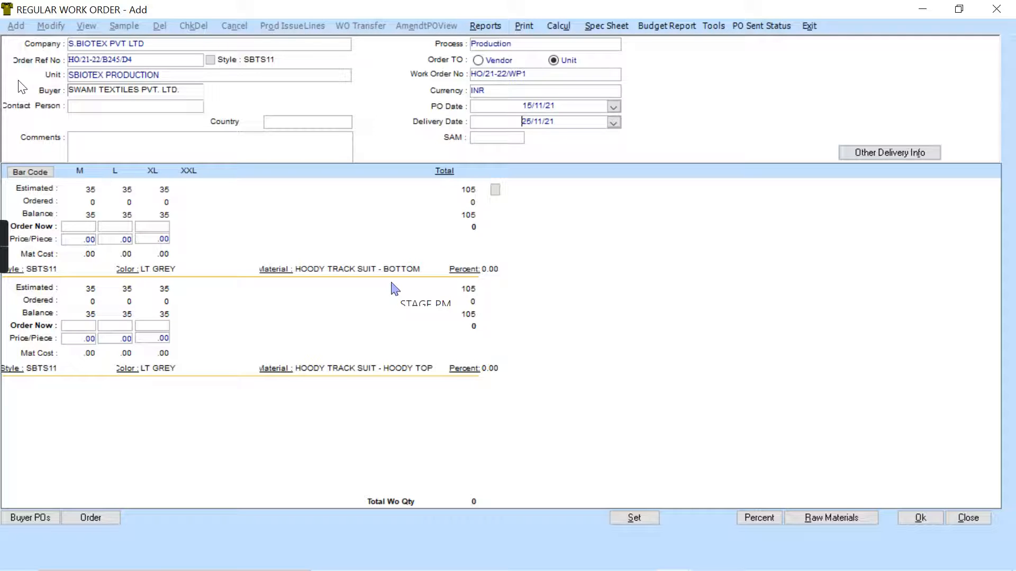
- Fill the order quantities of both hoody track suit components with their full balance in sizes M, L and XL
{"action": "left_click", "coordinate": [90, 227]}
{"action": "left_click", "coordinate": [125, 226]}
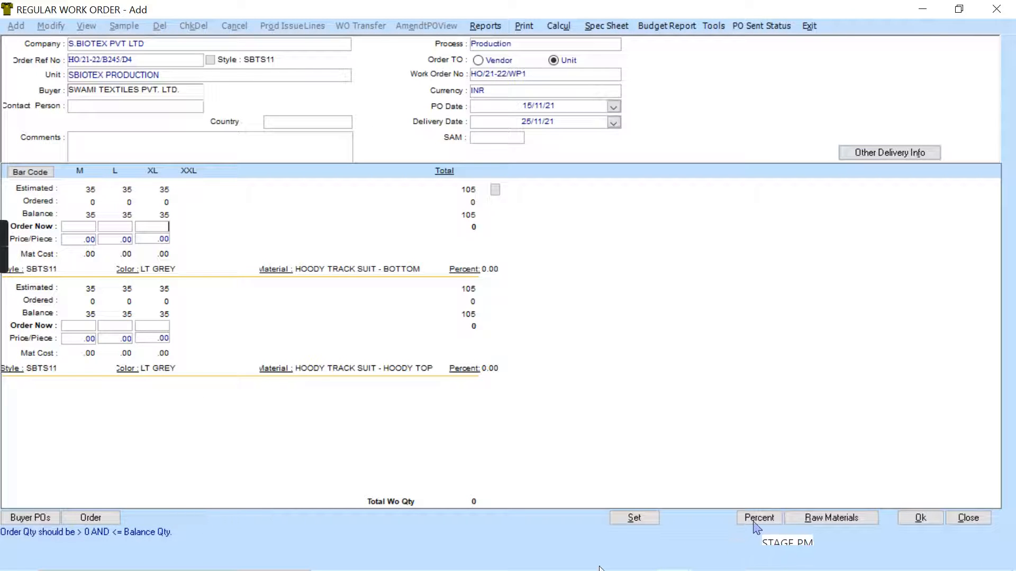
{"action": "left_click", "coordinate": [652, 513]}
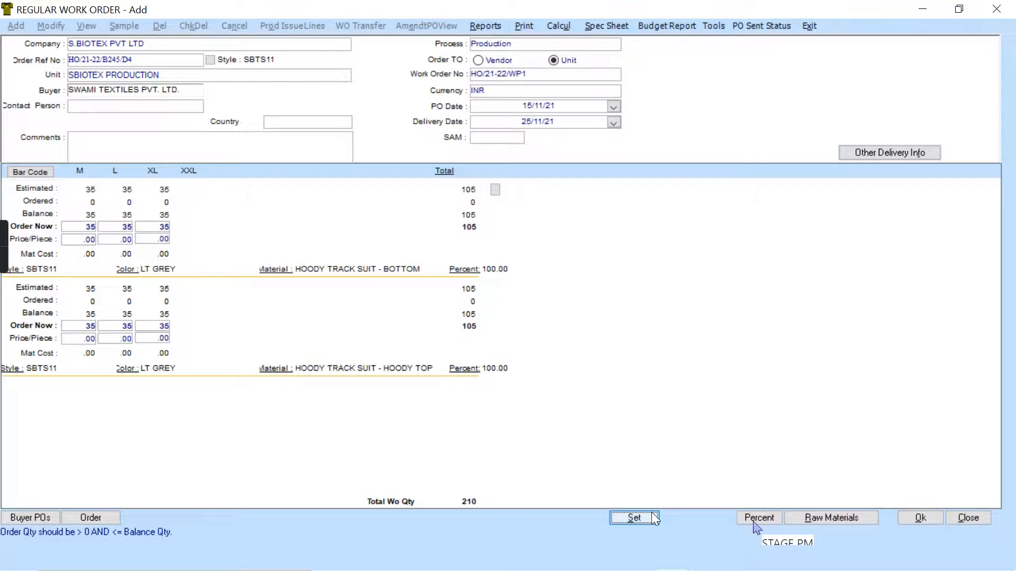
- View the color choices in the percentage setting and the buyer order numbers, closing both without changes
{"action": "left_click", "coordinate": [753, 519]}
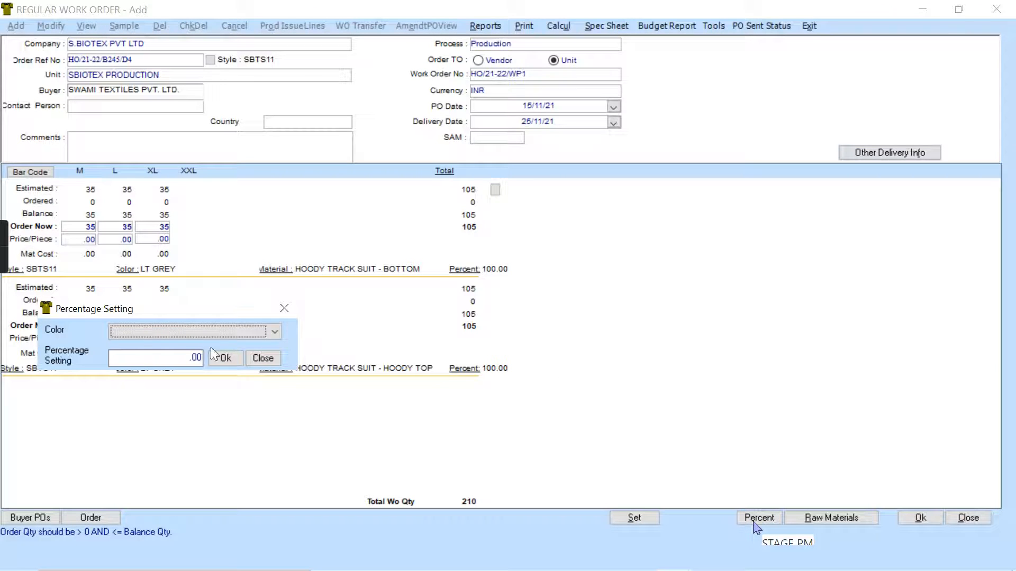
{"action": "left_click", "coordinate": [275, 331]}
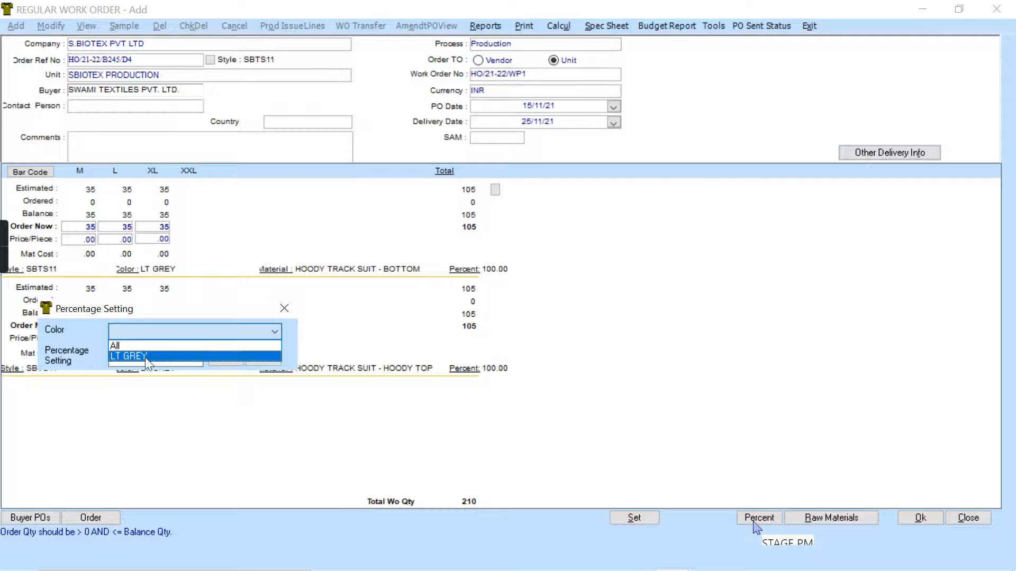
{"action": "left_click", "coordinate": [292, 345]}
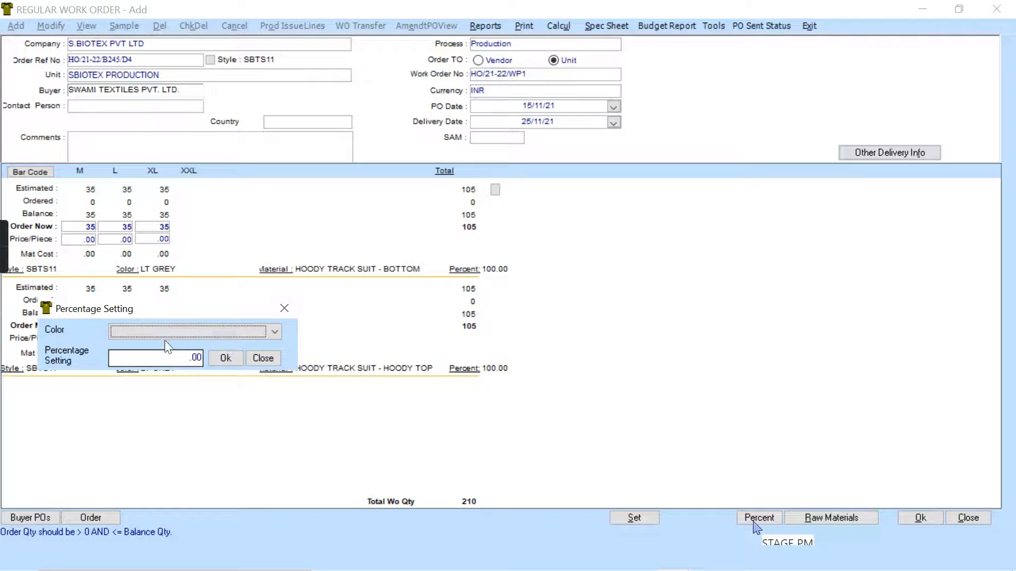
{"action": "left_click", "coordinate": [284, 309]}
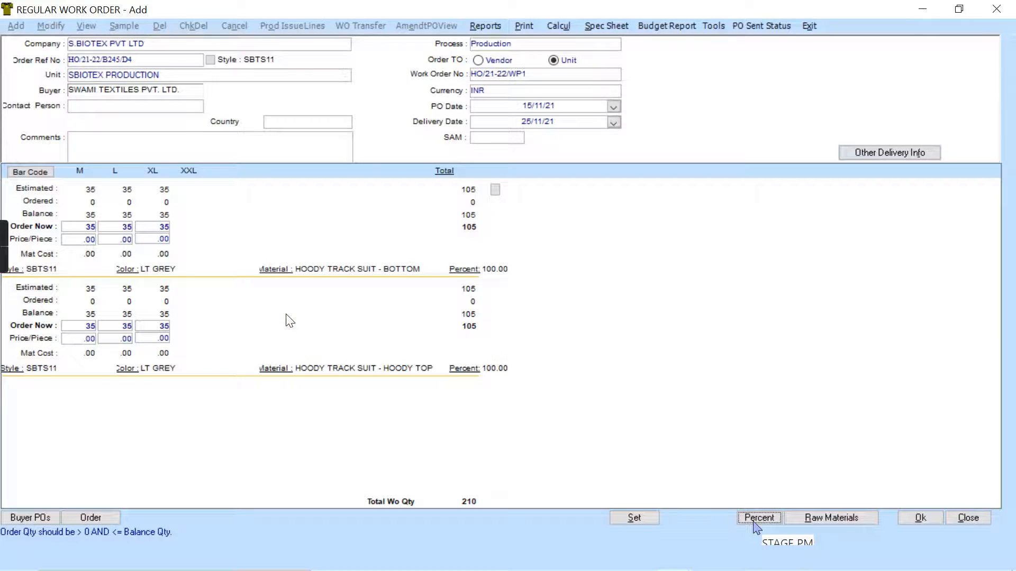
{"action": "left_click", "coordinate": [33, 518]}
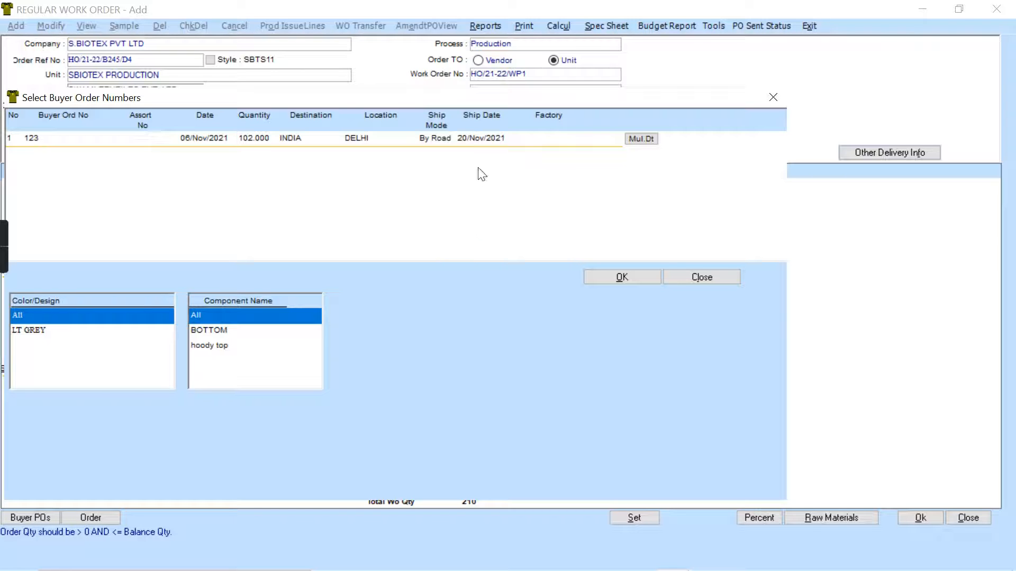
{"action": "left_click", "coordinate": [723, 274]}
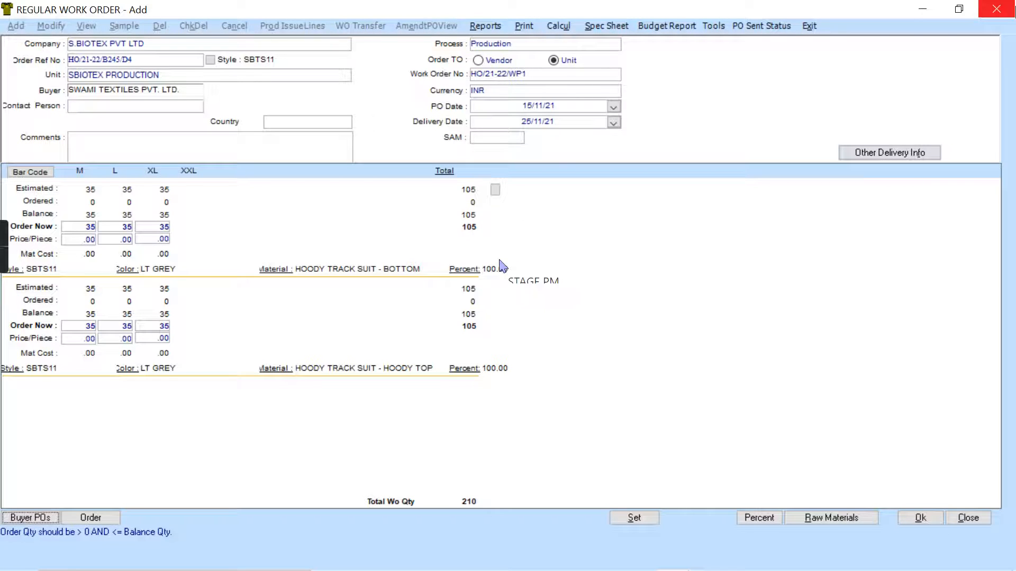
- Try to order 40 pieces in size M of the hoody track suit bottom, exceeding the balance
{"action": "left_click", "coordinate": [91, 228]}
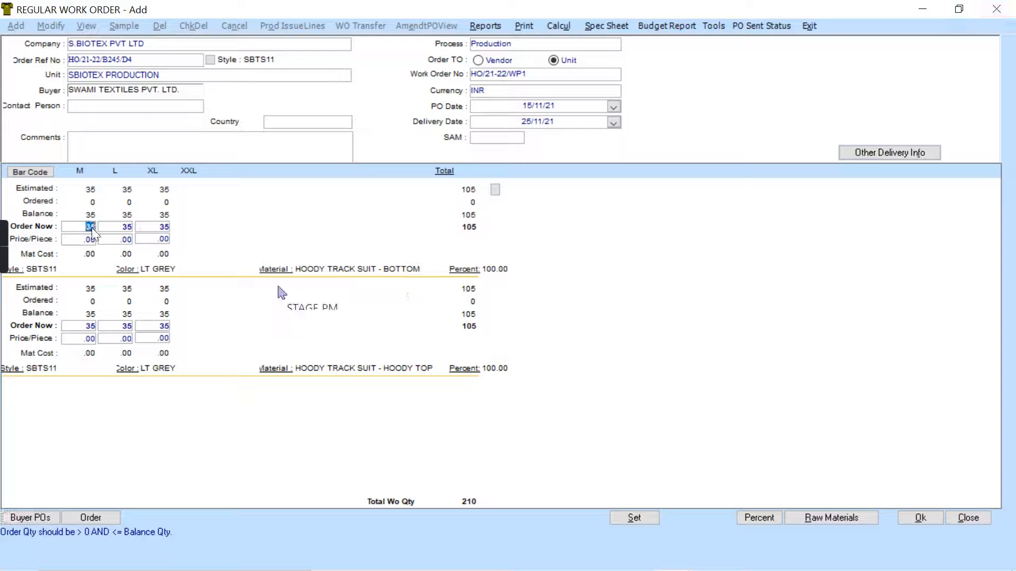
{"action": "type", "text": "40"}
{"action": "key", "text": "Tab"}
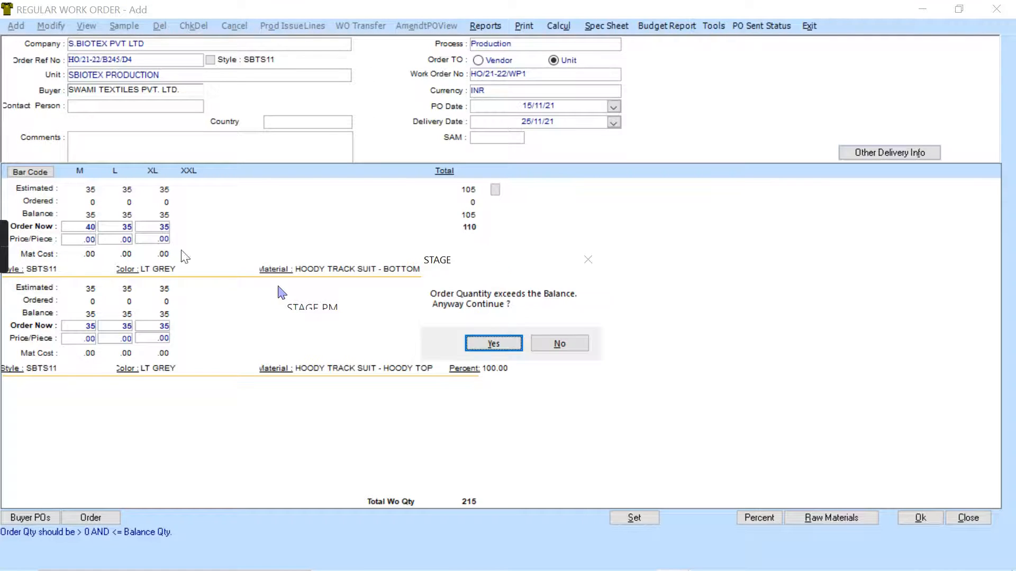
{"action": "left_click", "coordinate": [493, 343]}
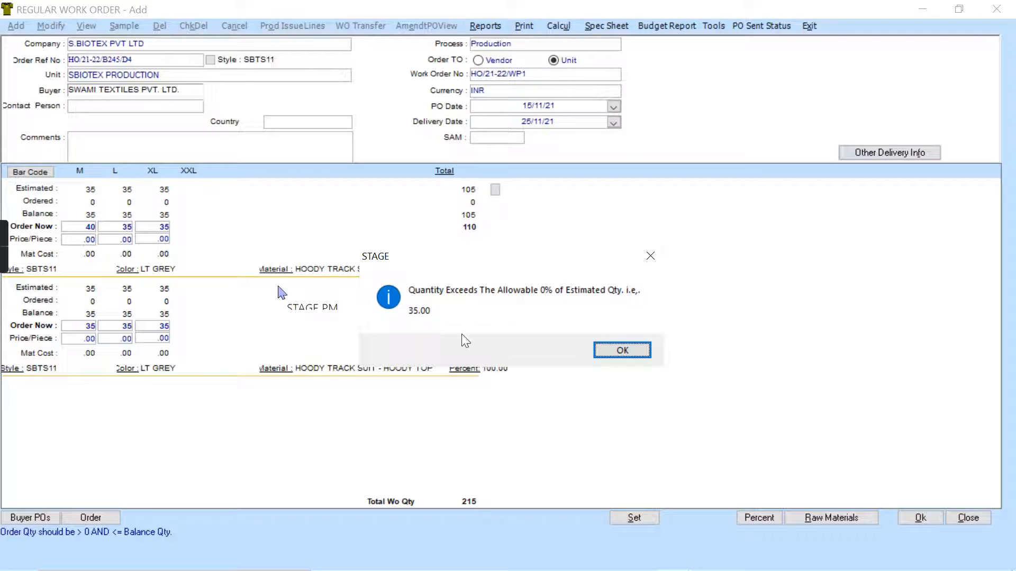
{"action": "left_click", "coordinate": [623, 352]}
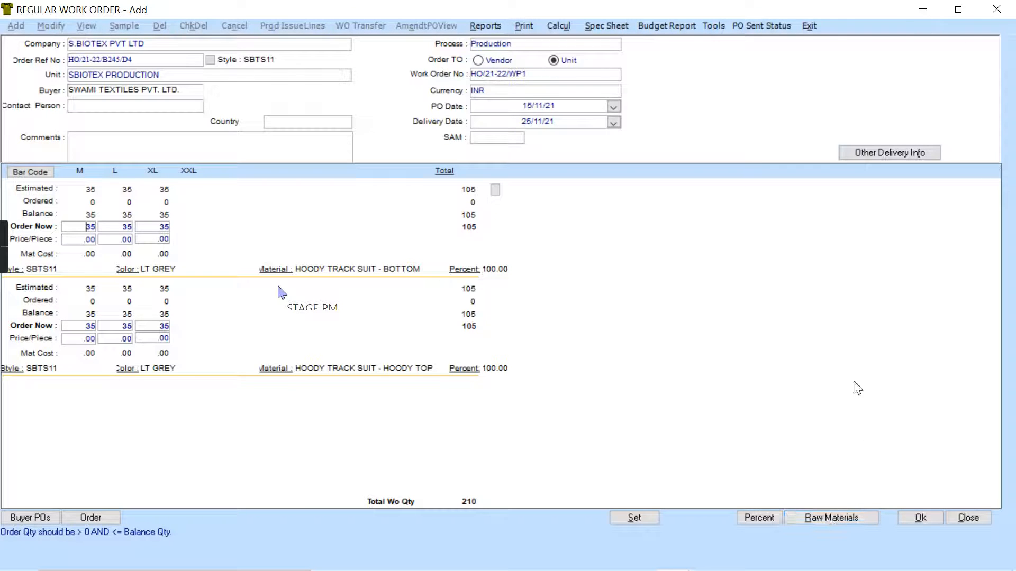
- Bring up the work order's raw material consumption and examine the consumption and allowance values of all materials
{"action": "left_click", "coordinate": [843, 521]}
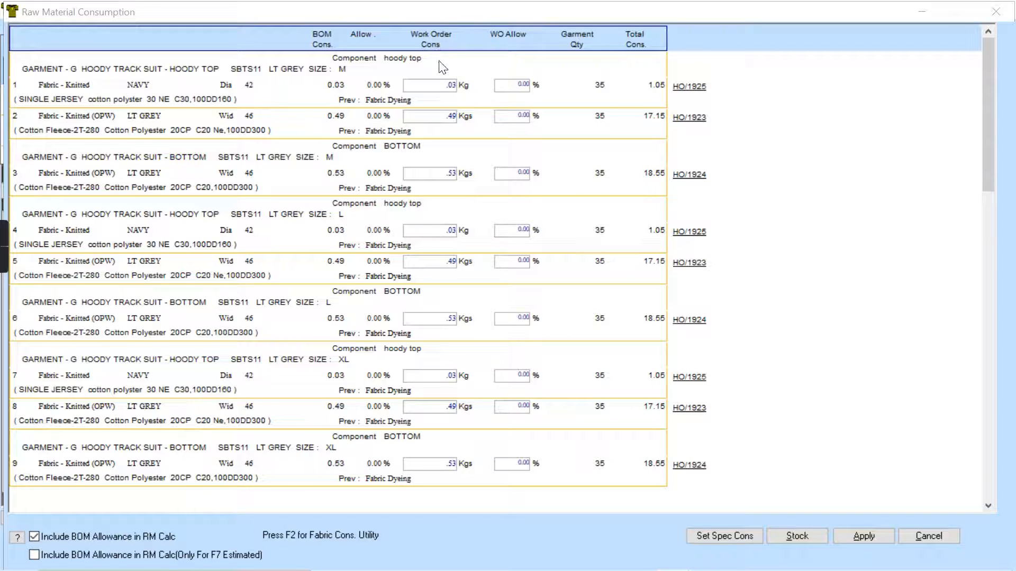
{"action": "left_click", "coordinate": [446, 85]}
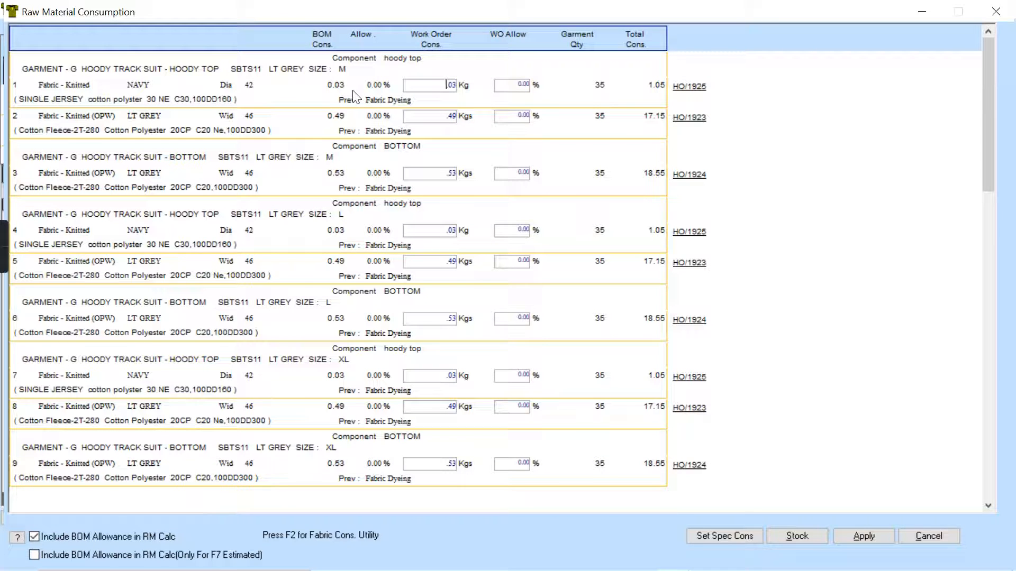
{"action": "double_click", "coordinate": [440, 87]}
{"action": "left_click", "coordinate": [524, 84]}
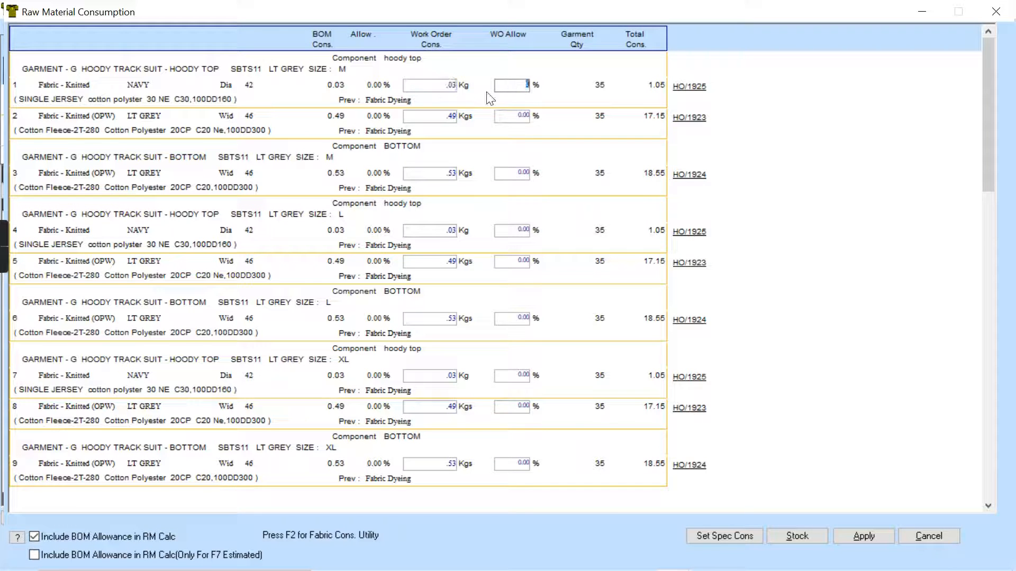
{"action": "left_click", "coordinate": [434, 87]}
{"action": "left_click_drag", "start_coordinate": [994, 212], "coordinate": [1000, 498]}
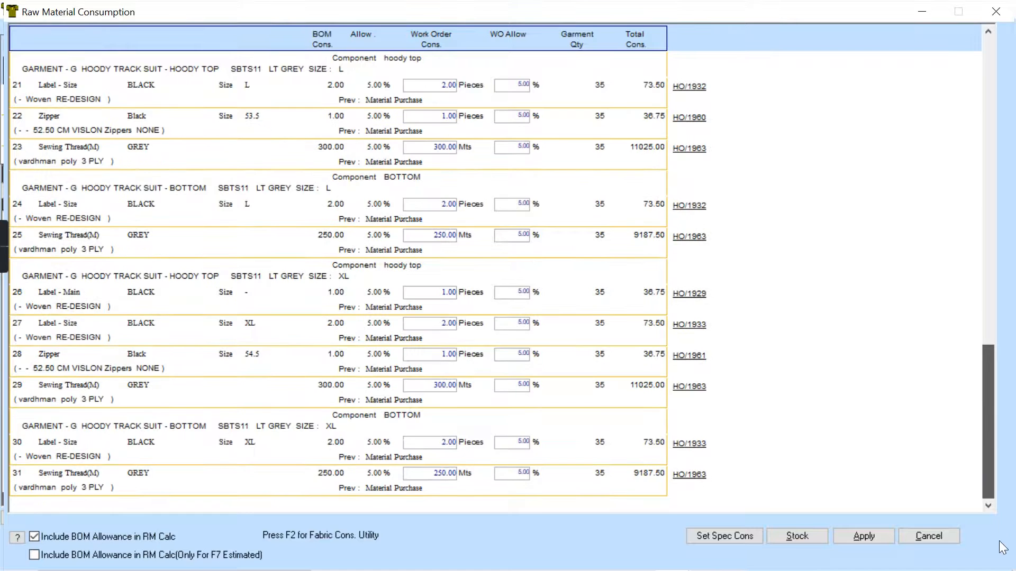
{"action": "left_click_drag", "start_coordinate": [999, 542], "coordinate": [1001, 556]}
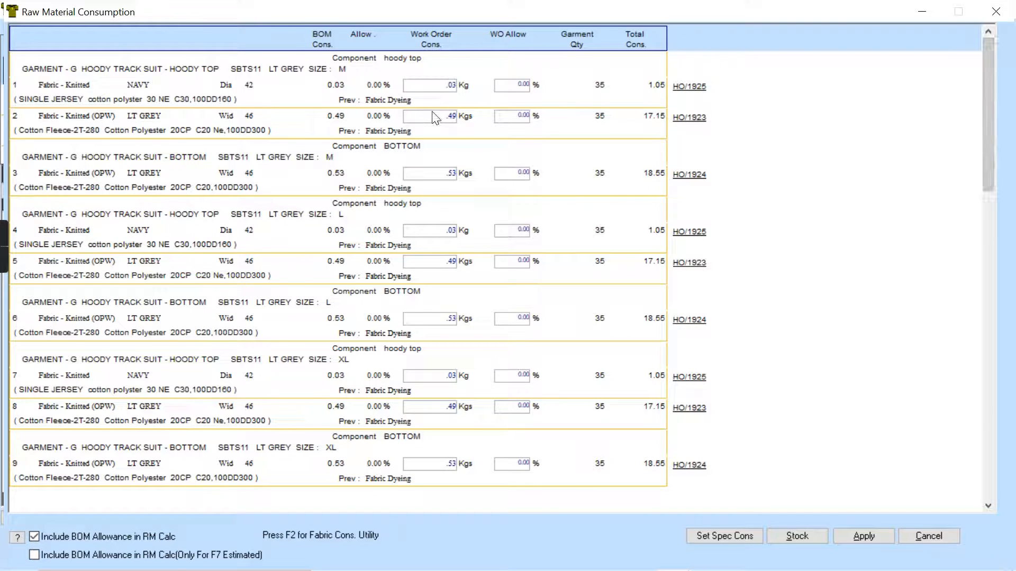
- Set the work order consumption of the LT GREY fleece fabric for the size M hoody top to .45 Kgs
{"action": "double_click", "coordinate": [447, 117]}
{"action": "type", "text": "."}
{"action": "key", "text": "Tab"}
- Examine the fabric consumption utility's work order values for bottom, top and piping across sizes, and close it unchanged
{"action": "left_click", "coordinate": [444, 117]}
{"action": "key", "text": "F2"}
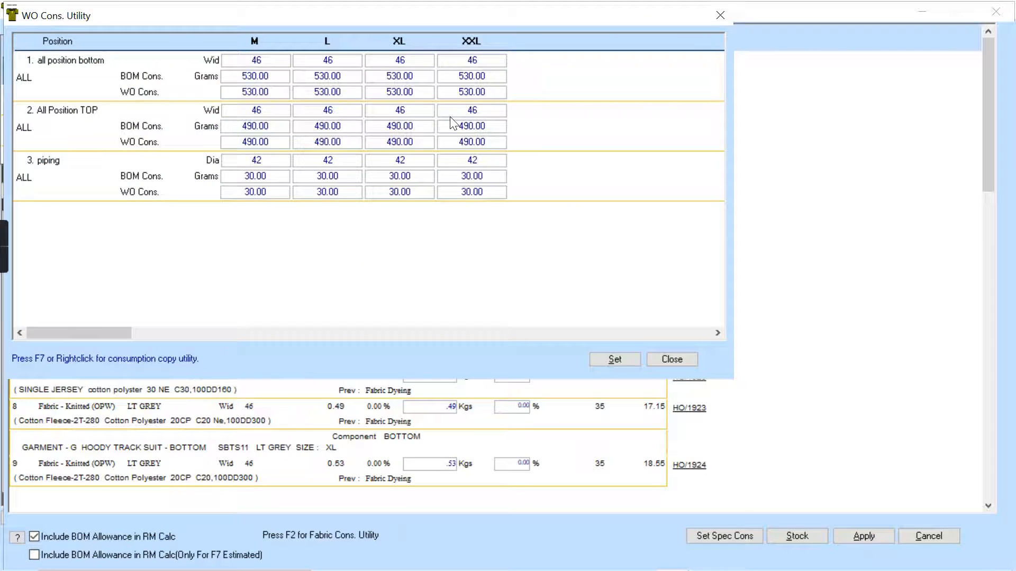
{"action": "left_click", "coordinate": [228, 94]}
{"action": "left_click", "coordinate": [265, 195]}
{"action": "left_click", "coordinate": [319, 140]}
{"action": "left_click", "coordinate": [410, 144]}
{"action": "left_click", "coordinate": [688, 361]}
{"action": "left_click", "coordinate": [688, 361]}
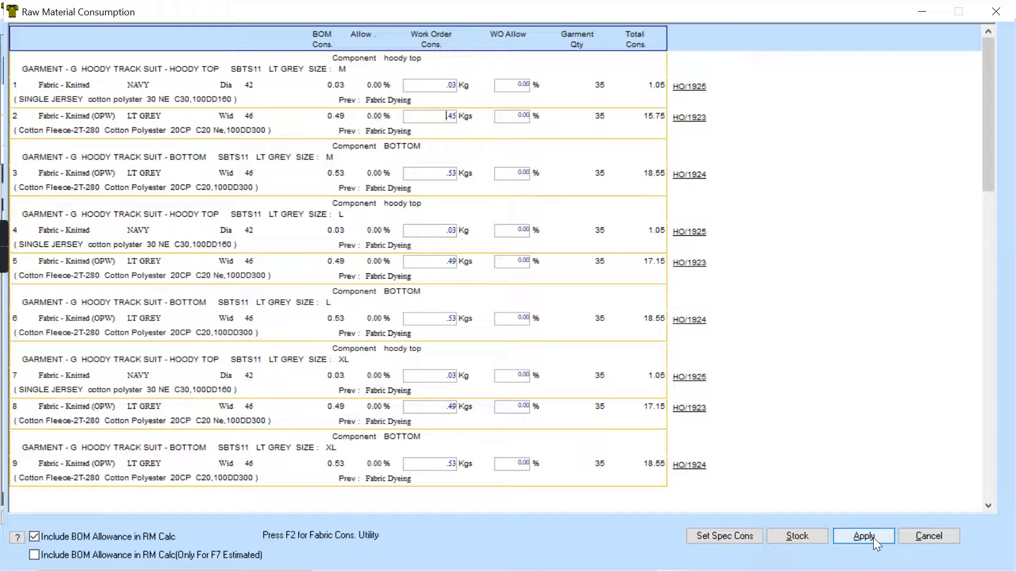
- Apply the raw material consumption to the work order, review the resulting material list and return to the finished goods quantities
{"action": "left_click", "coordinate": [857, 536]}
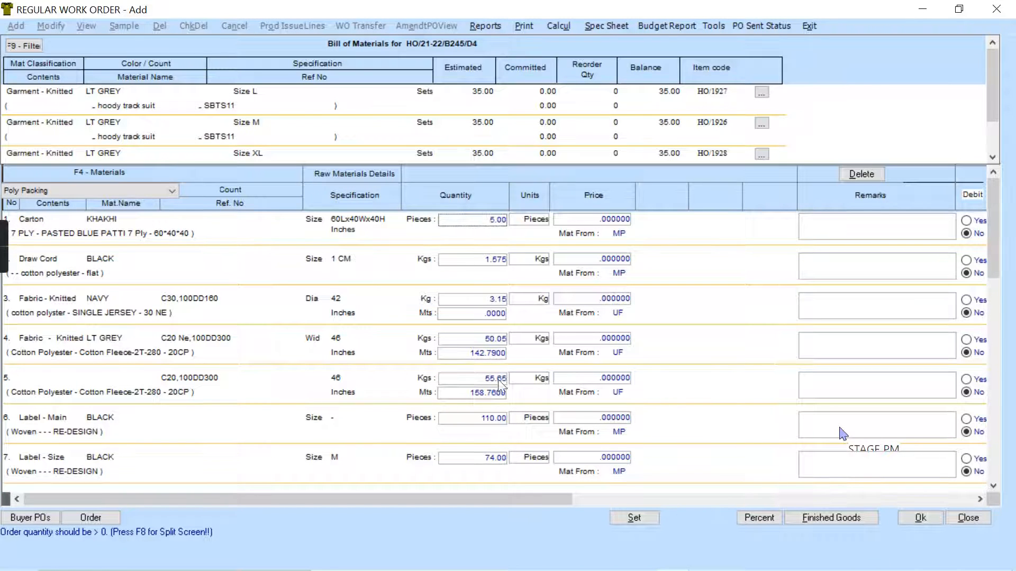
{"action": "left_click_drag", "start_coordinate": [992, 265], "coordinate": [991, 476]}
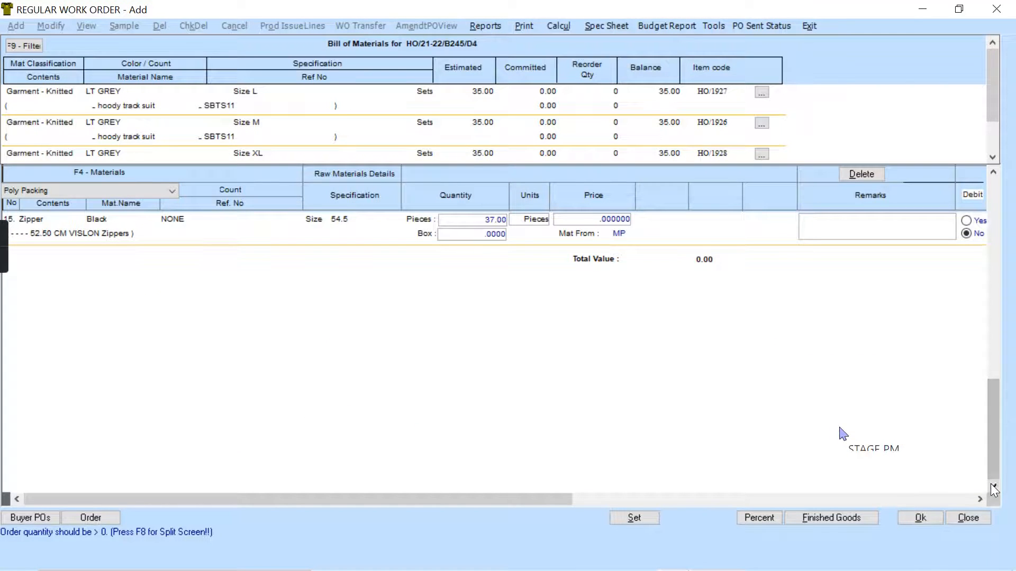
{"action": "scroll", "coordinate": [850, 478], "scroll_direction": "up", "scroll_amount": 10}
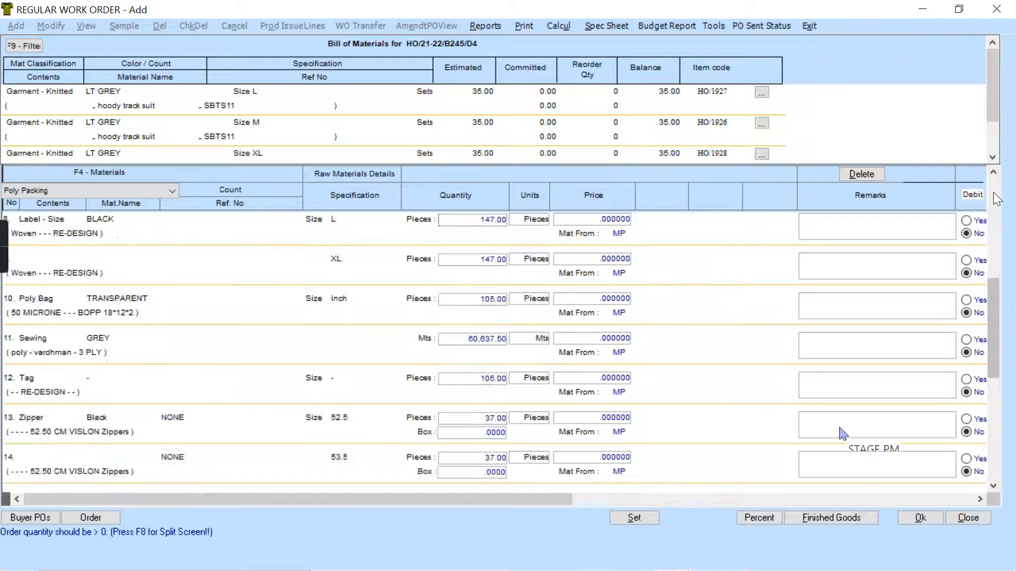
{"action": "left_click", "coordinate": [828, 520]}
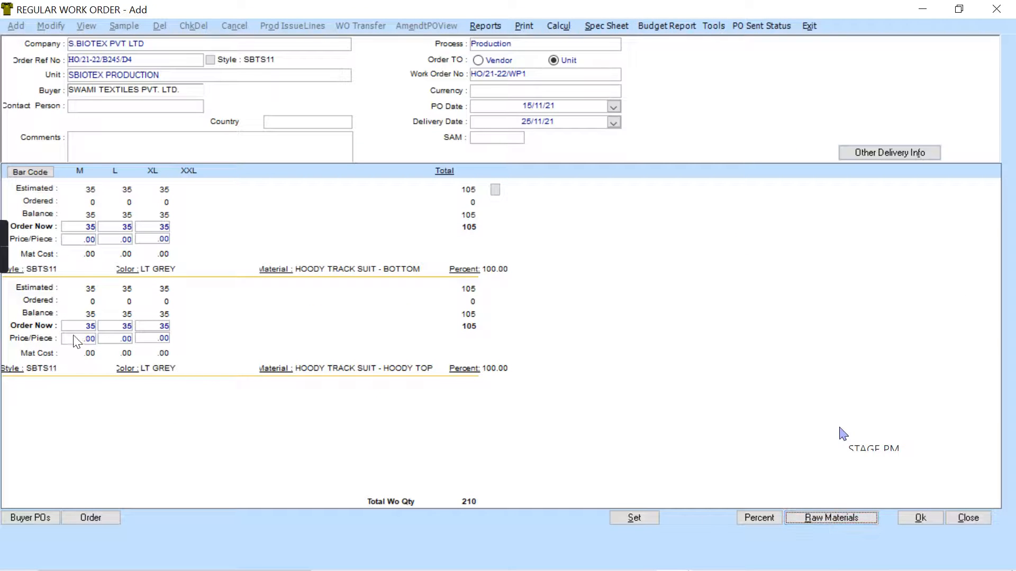
- Examine the price fields, other charges, and the warehouse and next vendor choices in the terms and conditions, returning to the quantities
{"action": "left_click", "coordinate": [79, 240]}
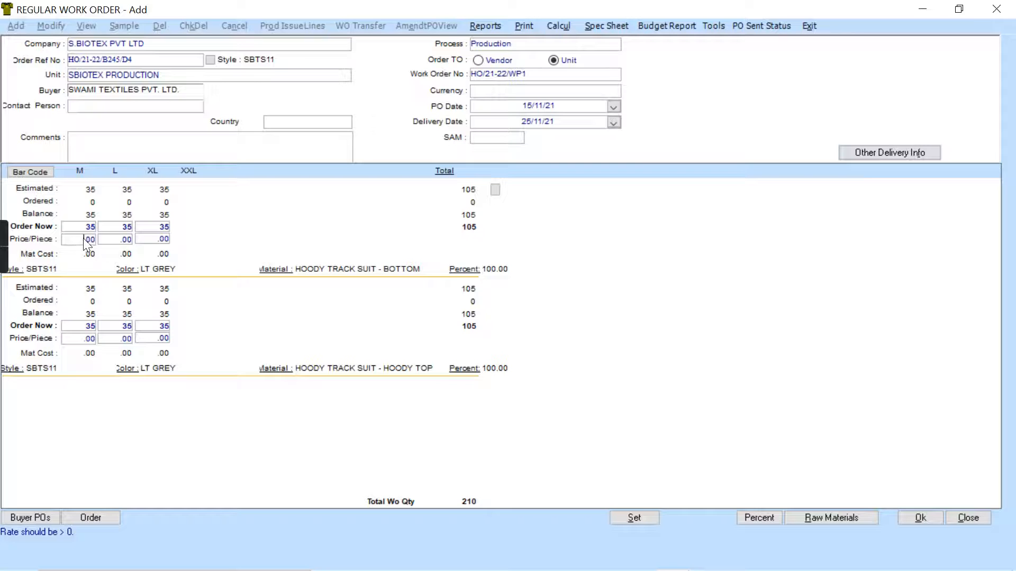
{"action": "left_click", "coordinate": [154, 237]}
{"action": "left_click", "coordinate": [929, 149]}
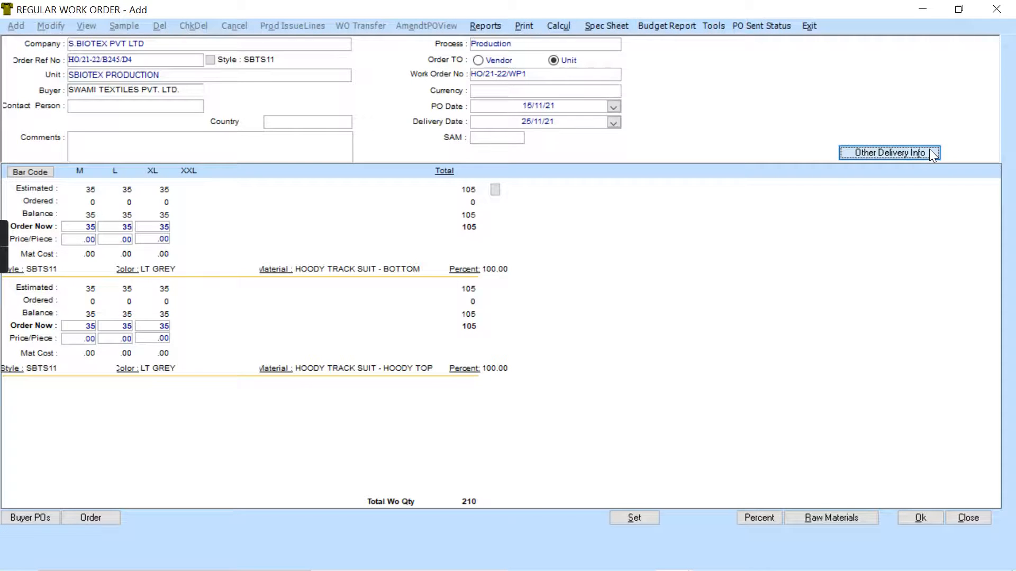
{"action": "left_click", "coordinate": [241, 175]}
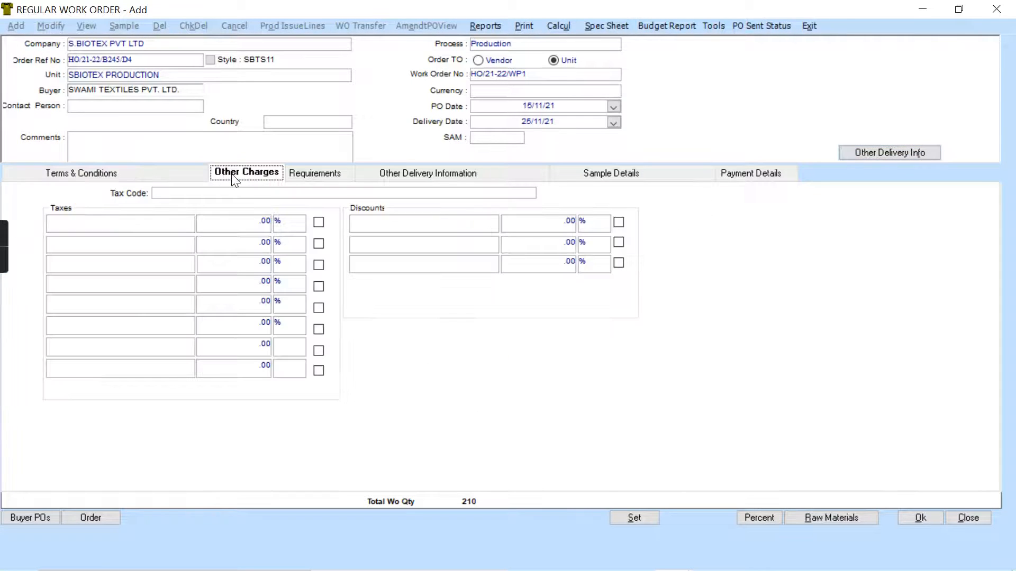
{"action": "left_click", "coordinate": [154, 173]}
{"action": "left_click", "coordinate": [177, 206]}
{"action": "left_click", "coordinate": [177, 205]}
{"action": "left_click", "coordinate": [177, 207]}
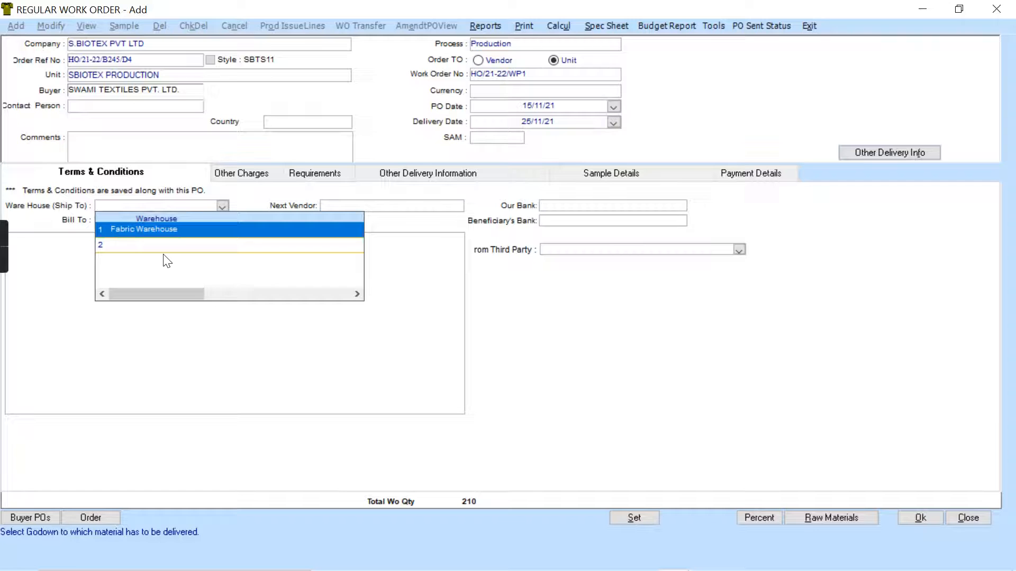
{"action": "left_click", "coordinate": [437, 206]}
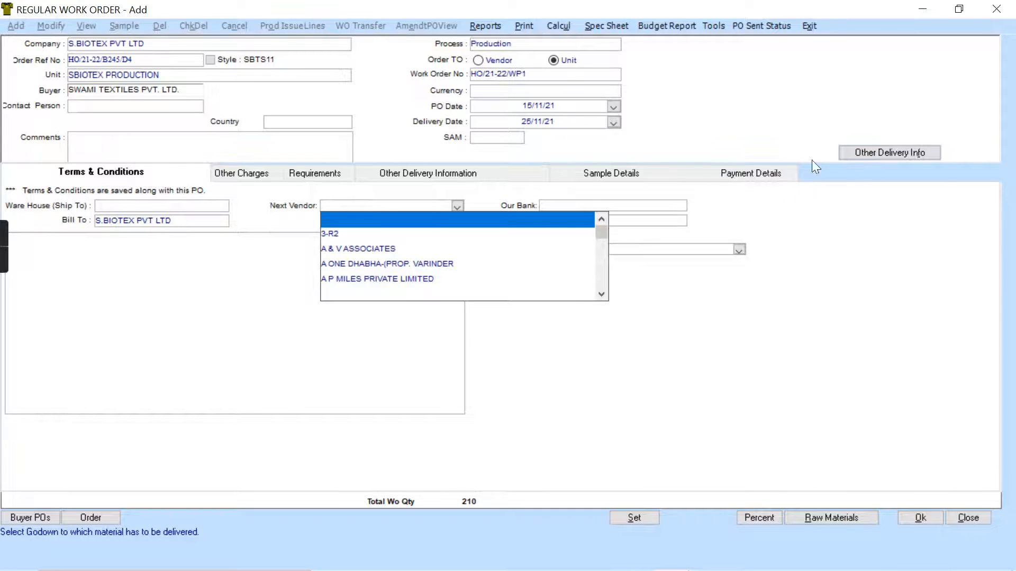
{"action": "left_click", "coordinate": [925, 154]}
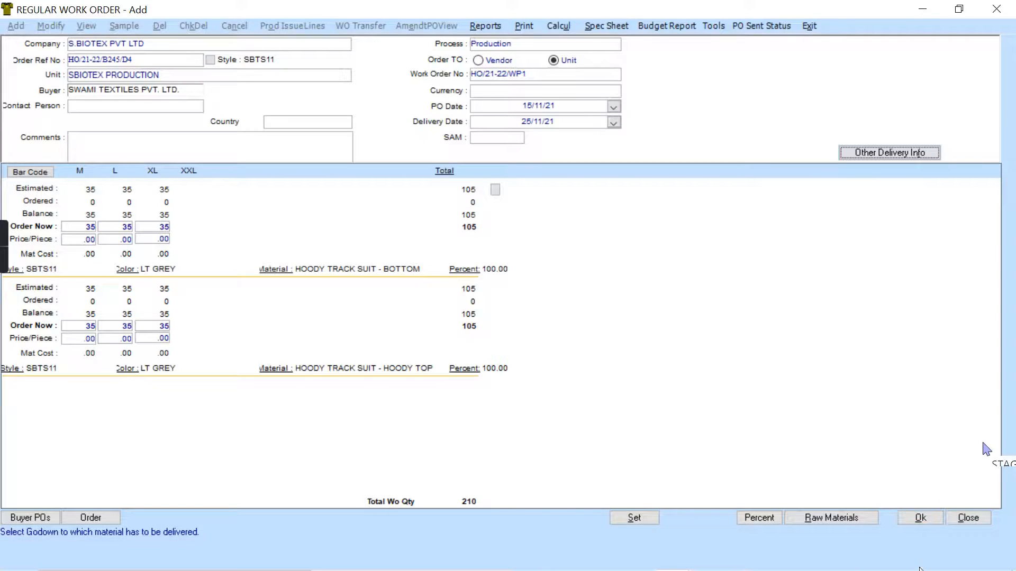
- Allow the work order's delivery date beyond the order ship date and set its currency to INR
{"action": "left_click", "coordinate": [915, 519]}
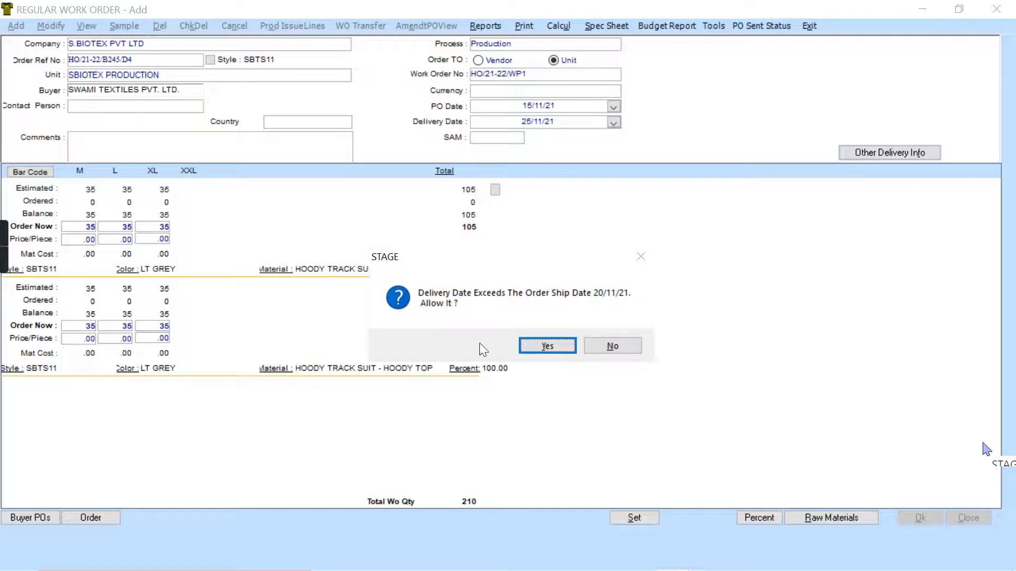
{"action": "left_click", "coordinate": [548, 350]}
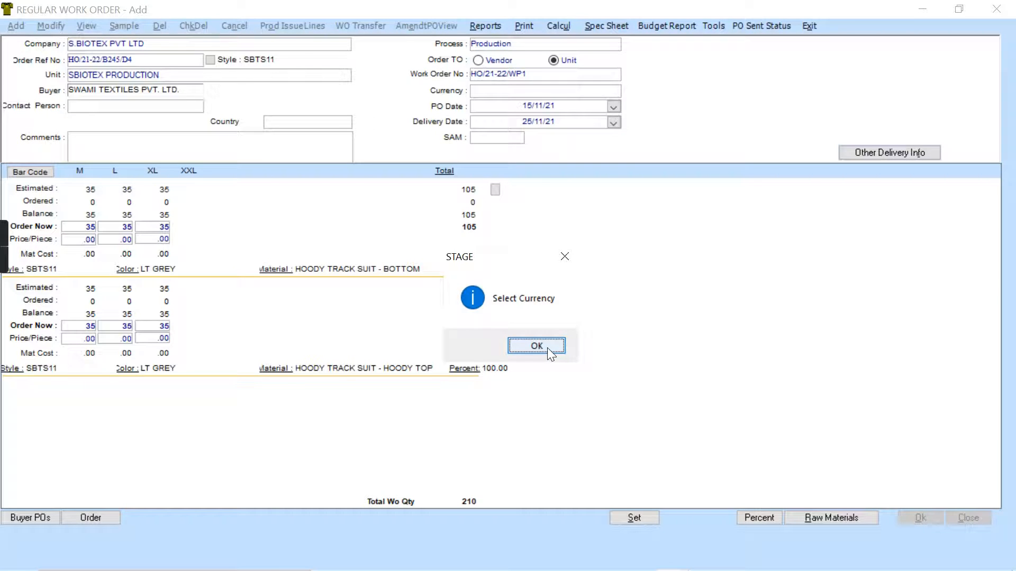
{"action": "left_click", "coordinate": [547, 348]}
{"action": "left_click", "coordinate": [509, 89]}
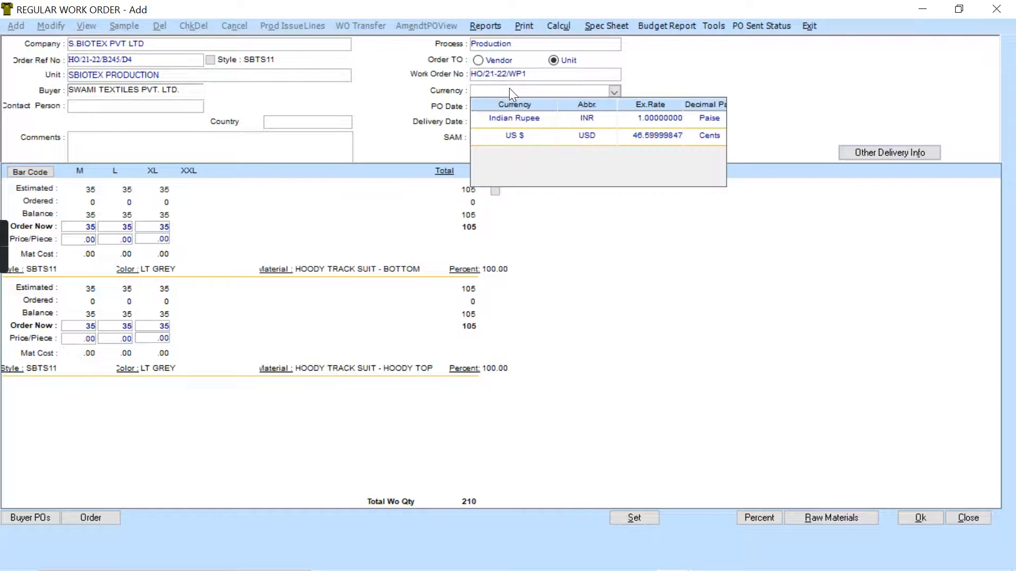
{"action": "left_click", "coordinate": [602, 119]}
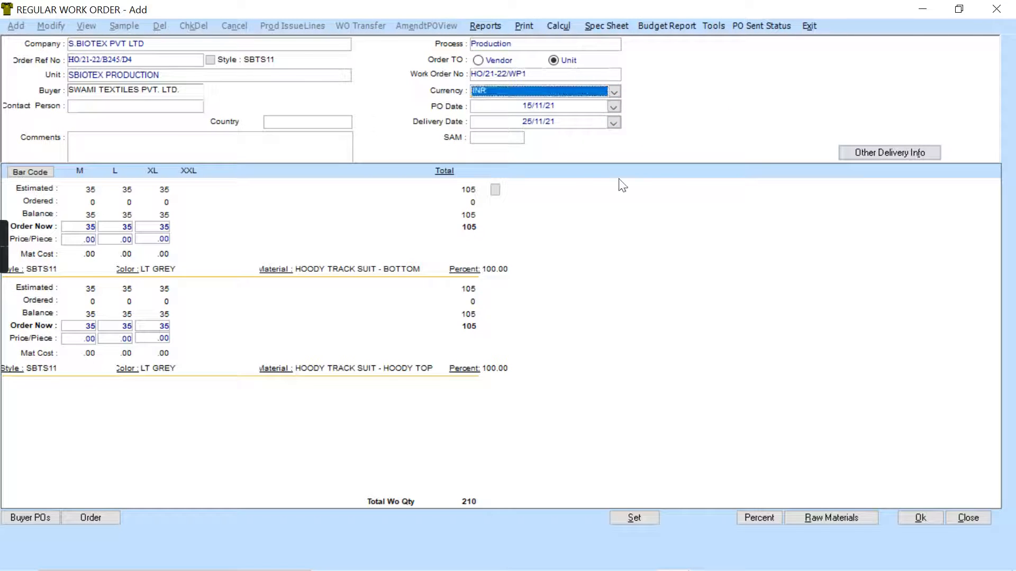
- Save the production work order without sending it by mail or printing it
{"action": "left_click", "coordinate": [939, 514]}
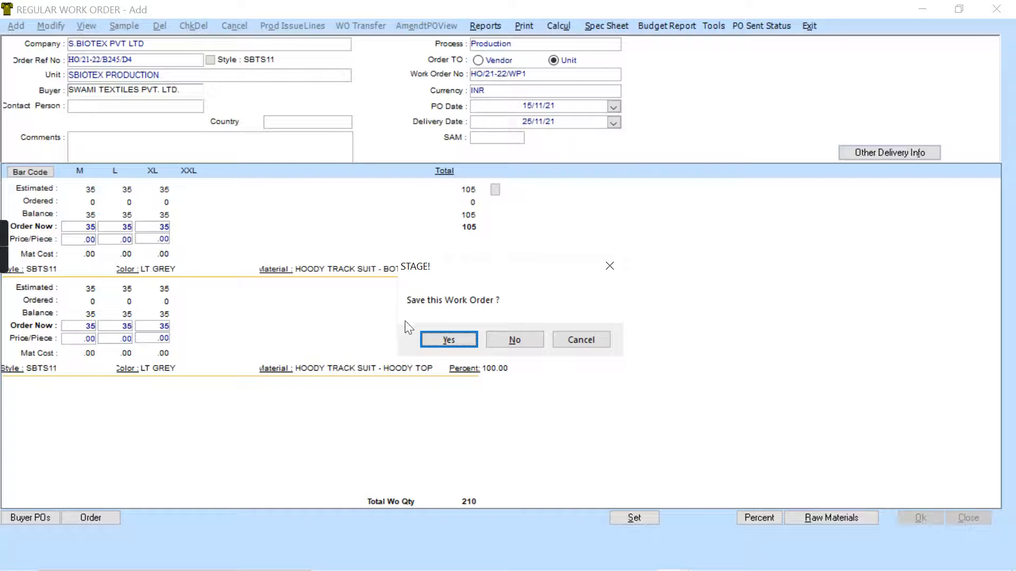
{"action": "left_click", "coordinate": [447, 342]}
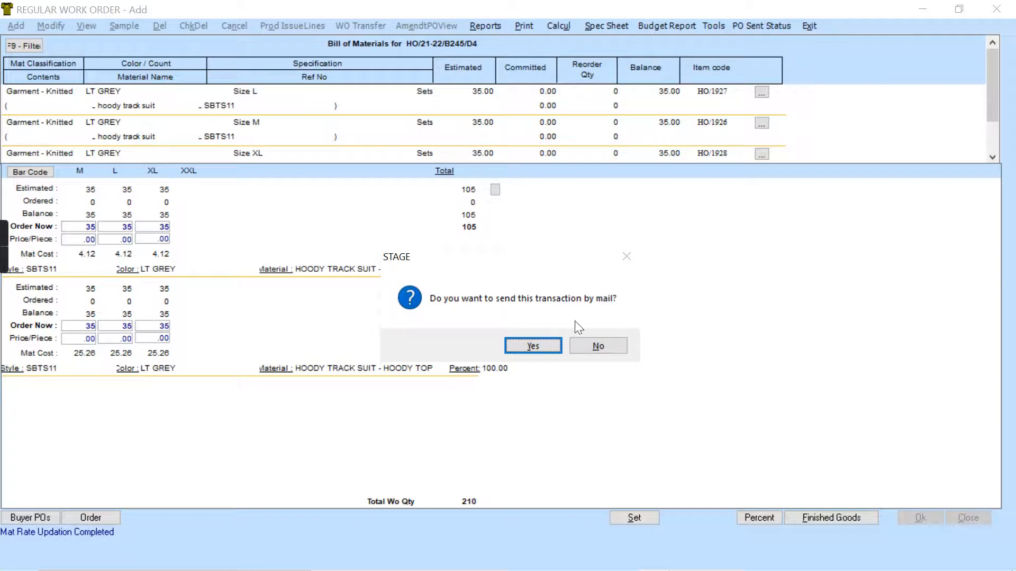
{"action": "left_click", "coordinate": [607, 348]}
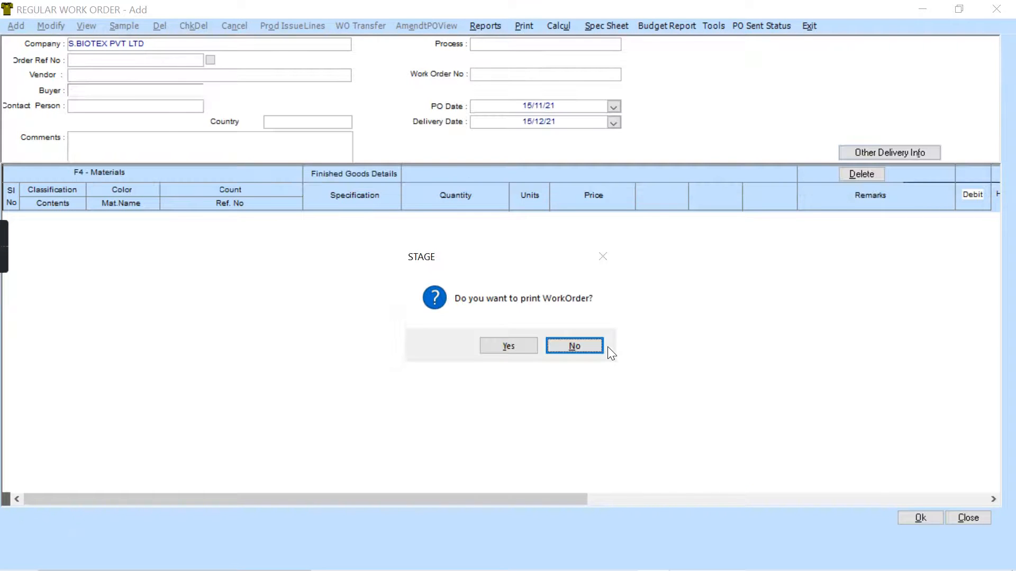
{"action": "left_click", "coordinate": [603, 347]}
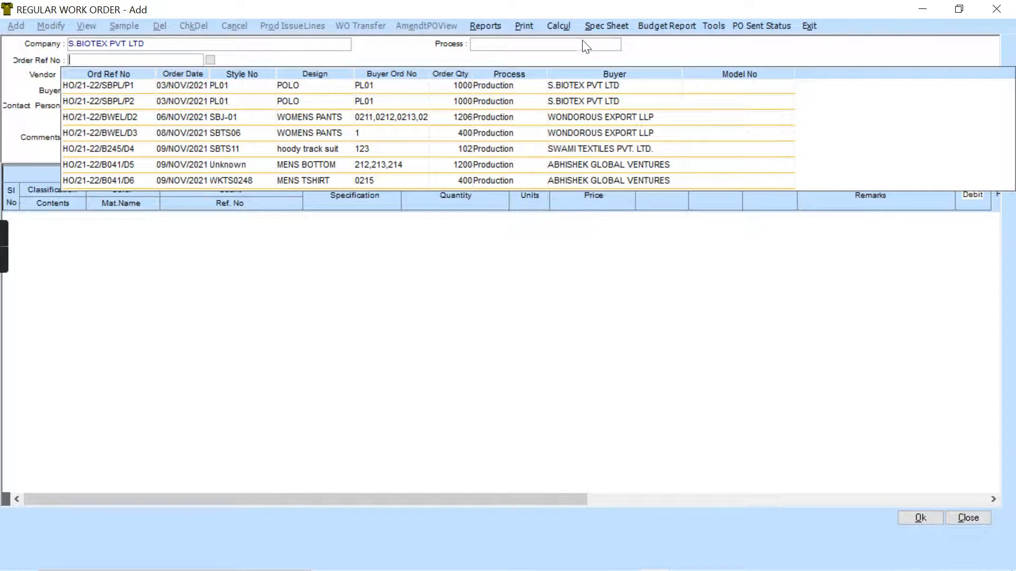
- List the regular work orders of S.BIOTEX PVT LTD from 01/04/21 to 31/03/22 for printing
{"action": "left_click", "coordinate": [522, 27]}
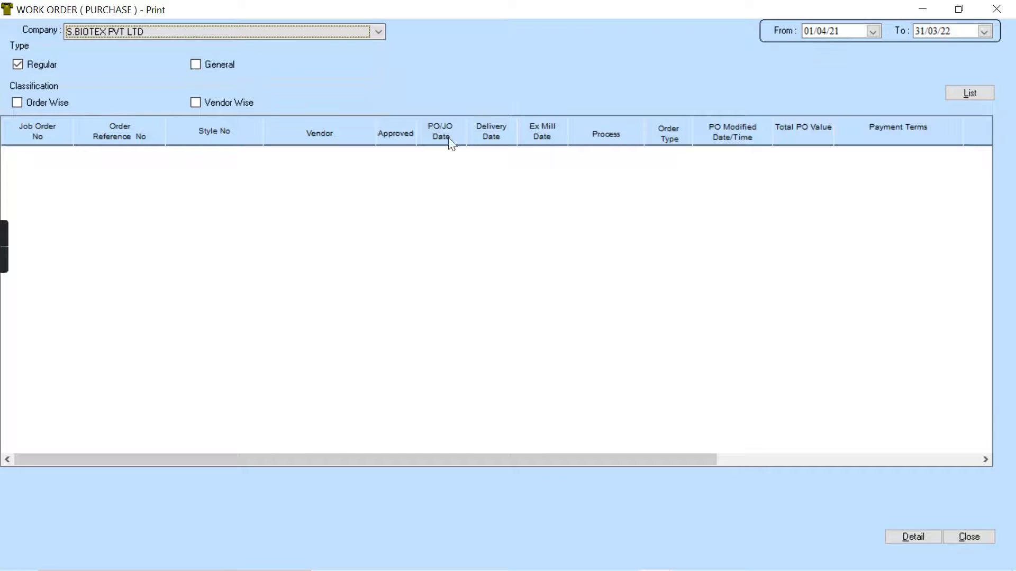
{"action": "left_click", "coordinate": [376, 31]}
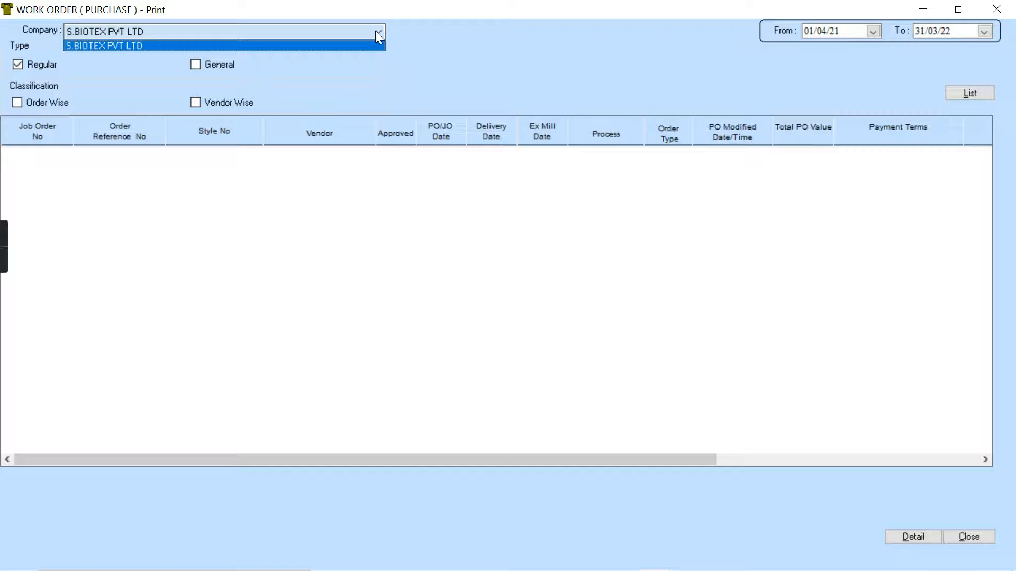
{"action": "left_click", "coordinate": [987, 97]}
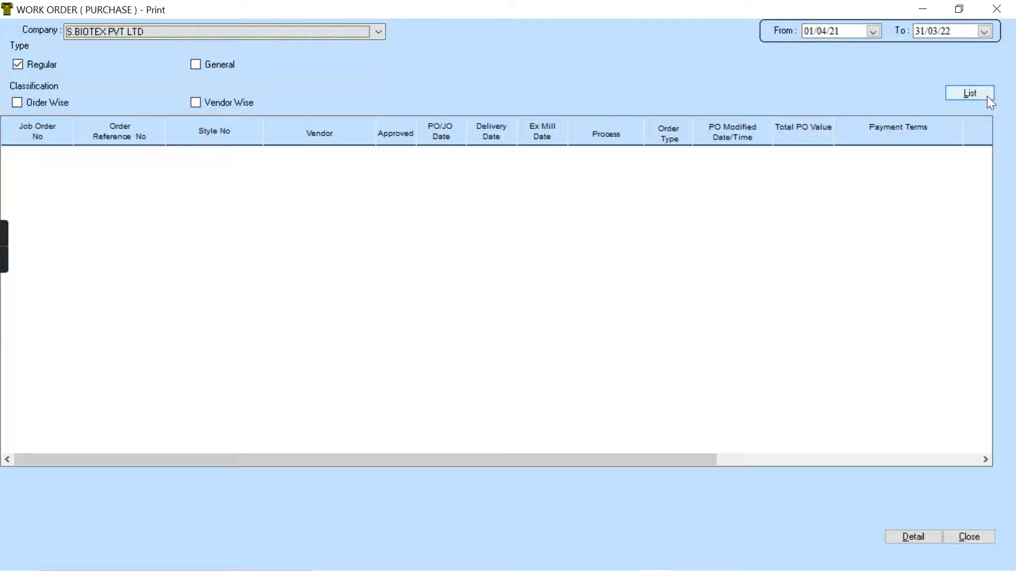
{"action": "left_click", "coordinate": [970, 93]}
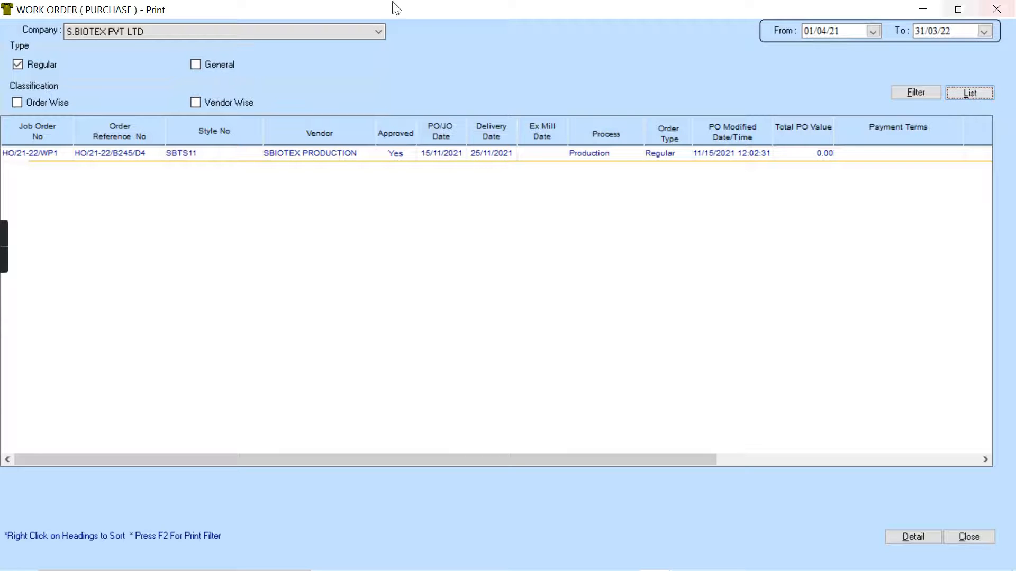
- Open the printable main sheet of the SBTS11 work order without packing chart details
{"action": "left_click", "coordinate": [171, 157]}
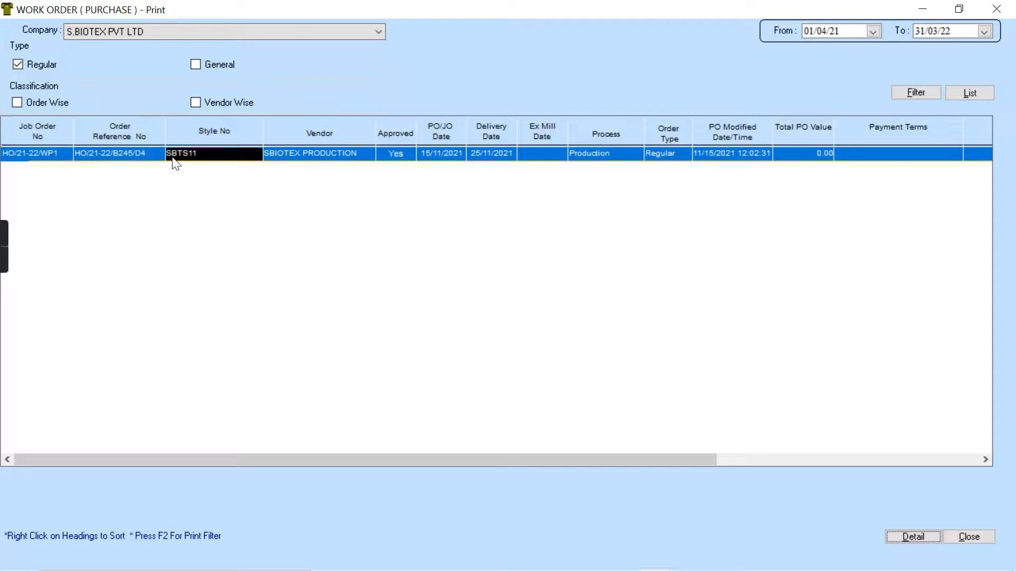
{"action": "left_click", "coordinate": [904, 535]}
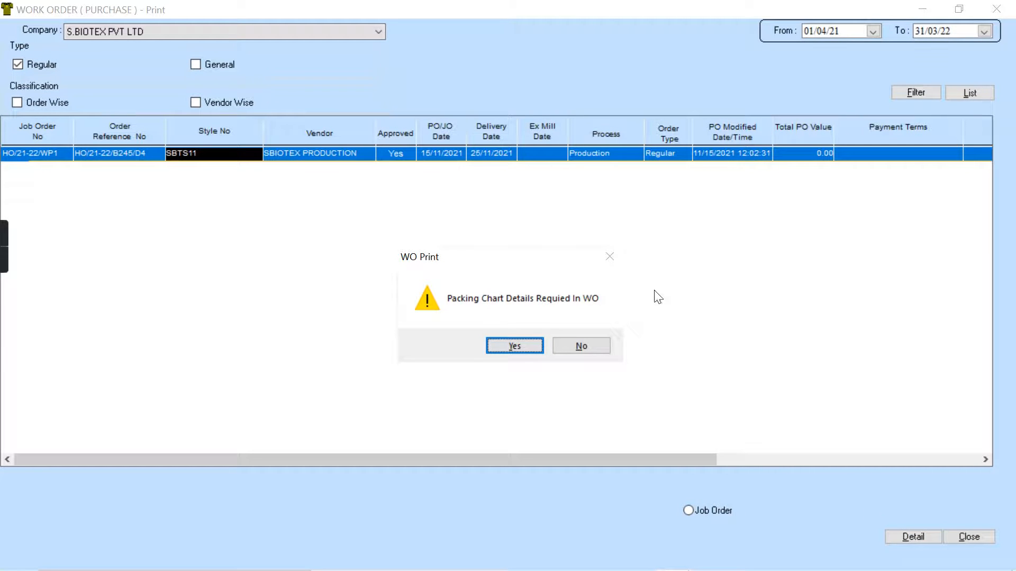
{"action": "left_click", "coordinate": [588, 344]}
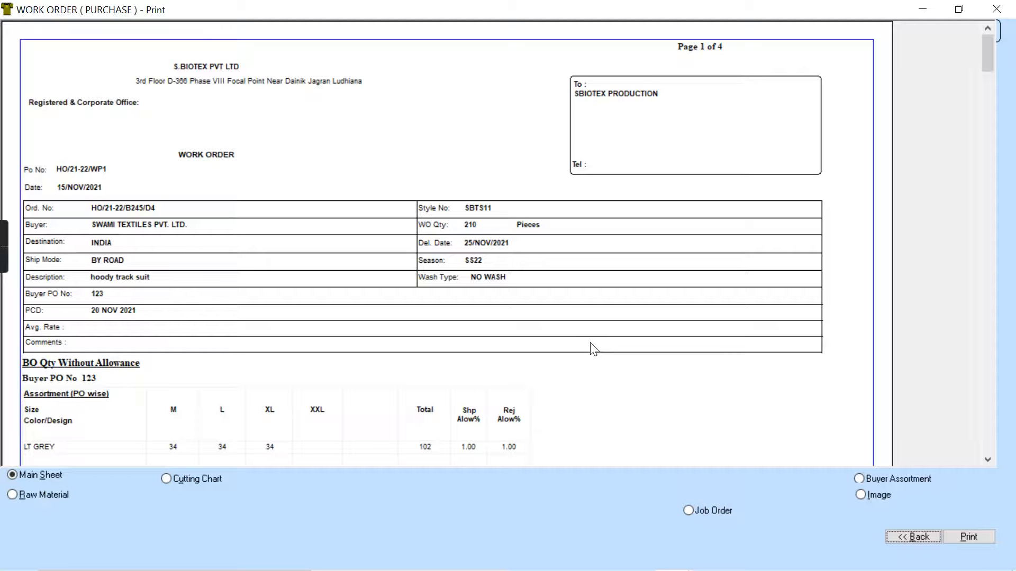
- Examine the work order's header, size assortment, fabric and trims details across the report pages, returning towards the first page
{"action": "scroll", "coordinate": [594, 349], "scroll_direction": "down", "scroll_amount": 5}
{"action": "scroll", "coordinate": [594, 349], "scroll_direction": "up", "scroll_amount": 5}
{"action": "scroll", "coordinate": [594, 350], "scroll_direction": "down", "scroll_amount": 3}
{"action": "scroll", "coordinate": [594, 349], "scroll_direction": "up", "scroll_amount": 3}
{"action": "scroll", "coordinate": [593, 349], "scroll_direction": "down", "scroll_amount": 3}
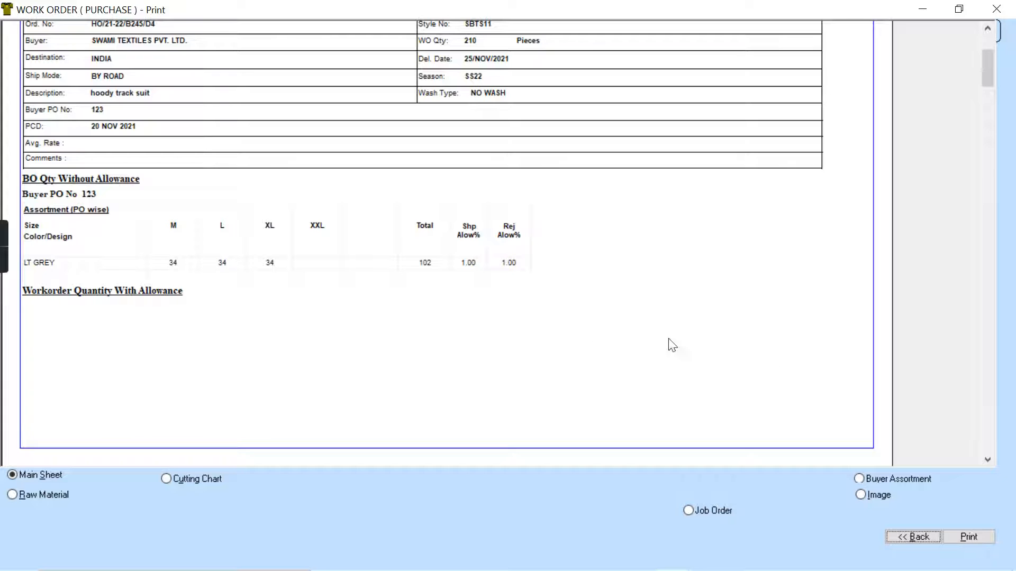
{"action": "scroll", "coordinate": [783, 364], "scroll_direction": "down", "scroll_amount": 10}
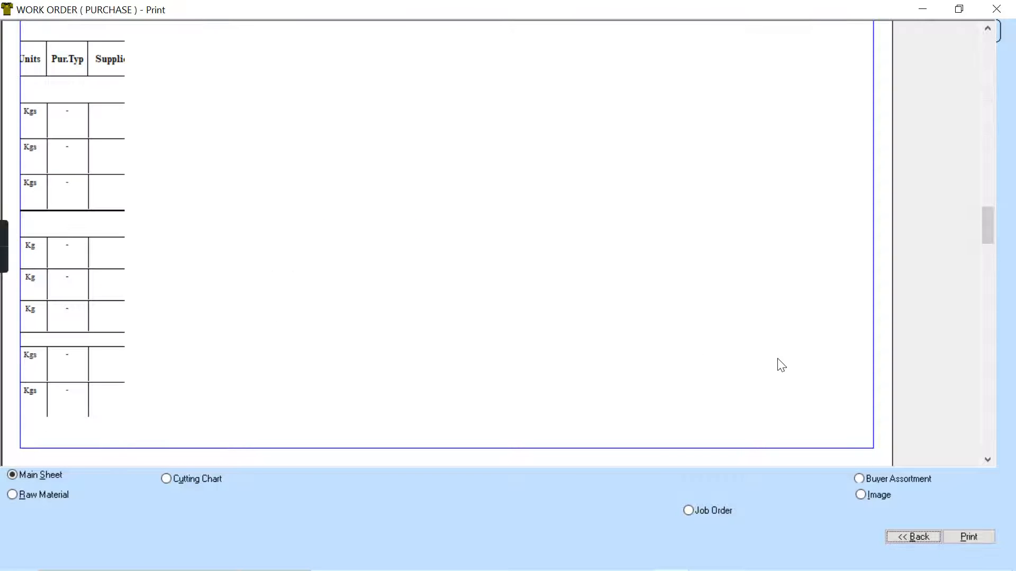
{"action": "scroll", "coordinate": [782, 365], "scroll_direction": "down", "scroll_amount": 10}
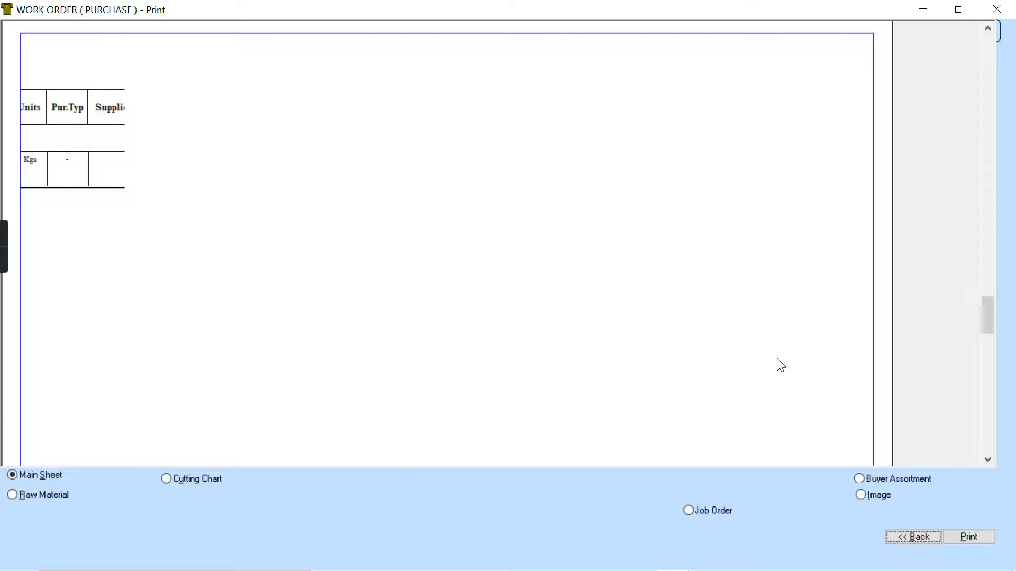
{"action": "scroll", "coordinate": [782, 365], "scroll_direction": "up", "scroll_amount": 15}
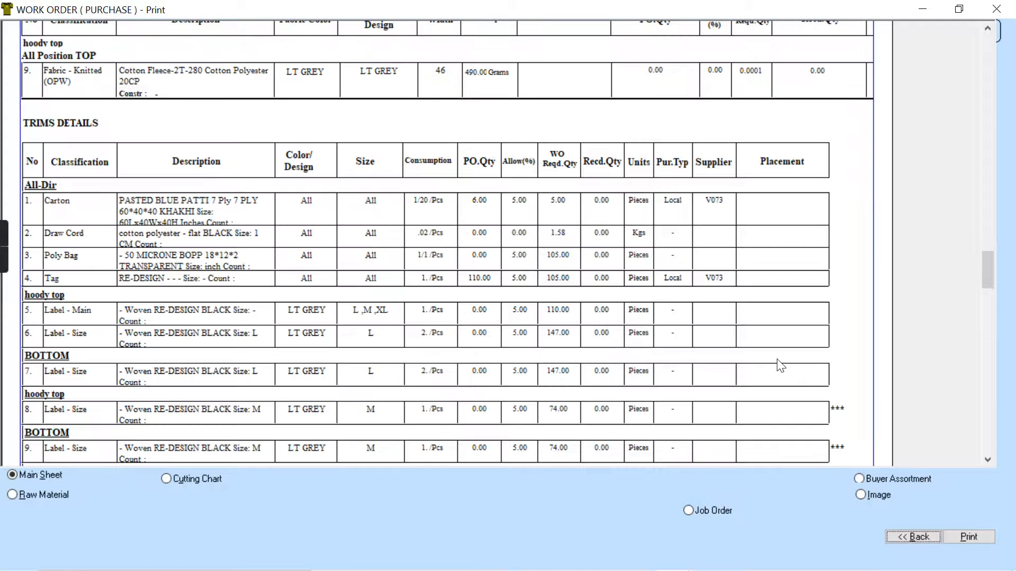
{"action": "scroll", "coordinate": [781, 365], "scroll_direction": "down", "scroll_amount": 10}
{"action": "scroll", "coordinate": [782, 365], "scroll_direction": "up", "scroll_amount": 10}
{"action": "scroll", "coordinate": [781, 365], "scroll_direction": "down", "scroll_amount": 5}
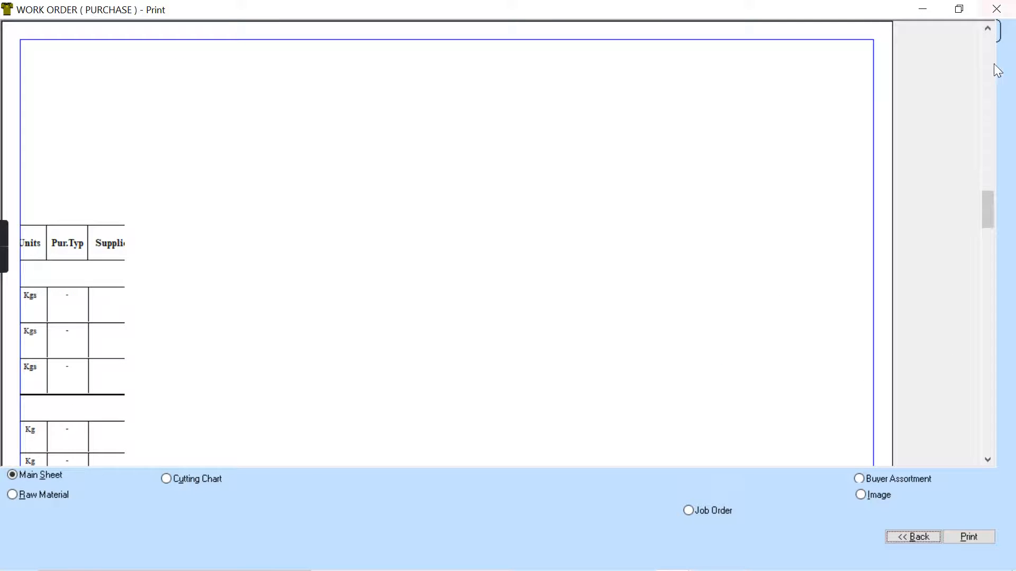
{"action": "left_click", "coordinate": [987, 47]}
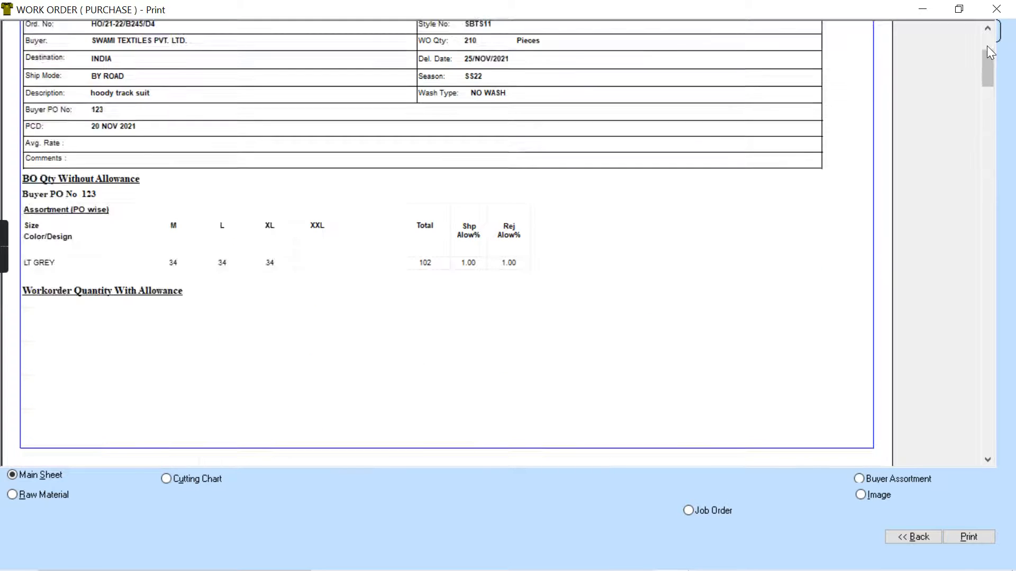
- Set the work order report's page zoom to 75 % and save it as the default page setup
{"action": "right_click", "coordinate": [413, 238]}
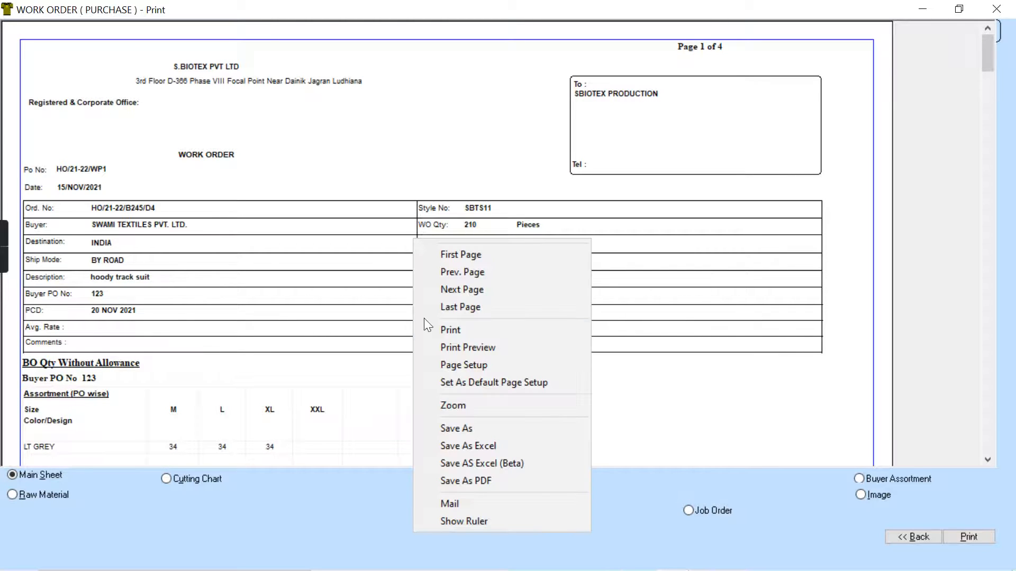
{"action": "left_click", "coordinate": [507, 361]}
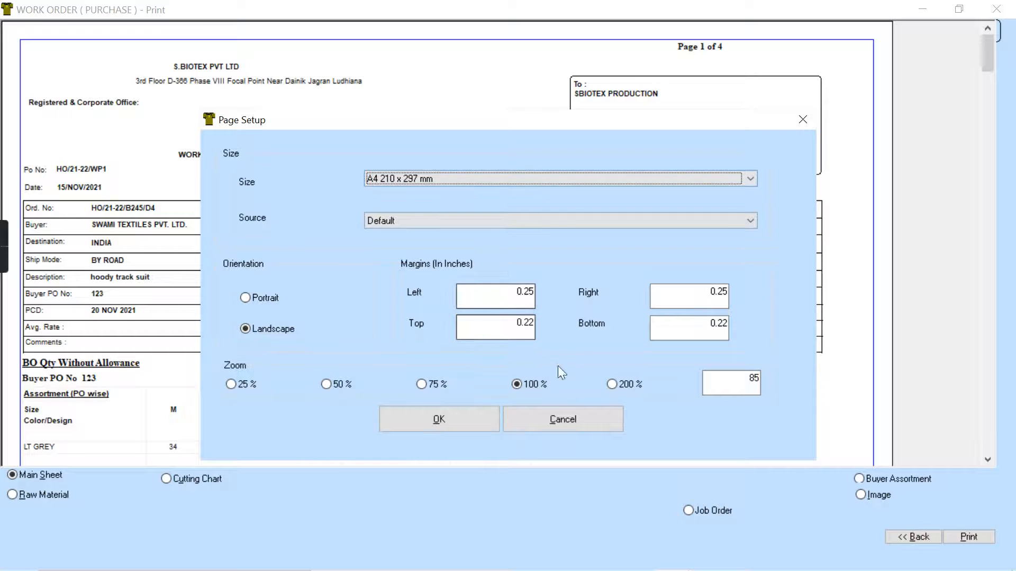
{"action": "left_click", "coordinate": [441, 386]}
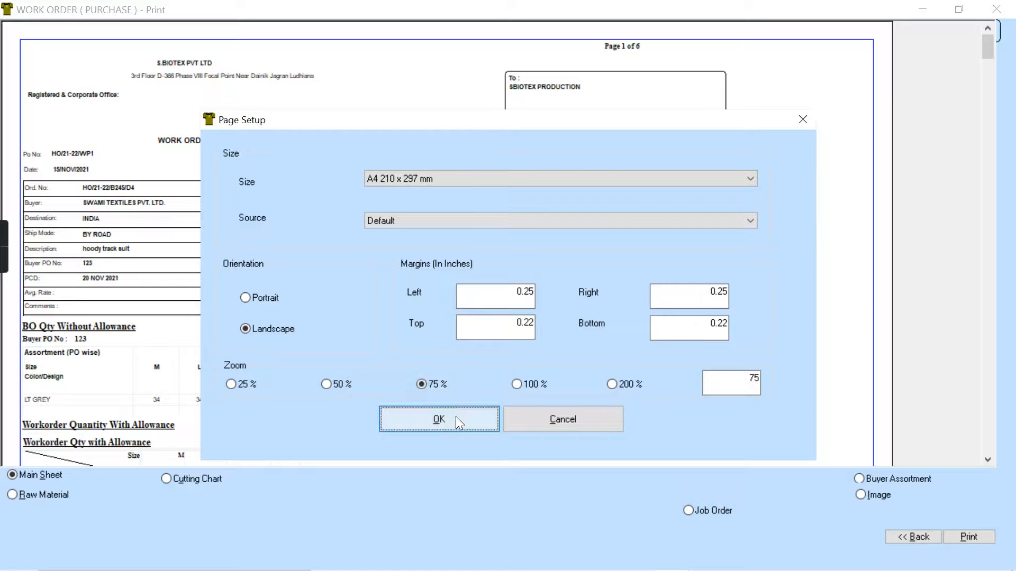
{"action": "left_click", "coordinate": [449, 412]}
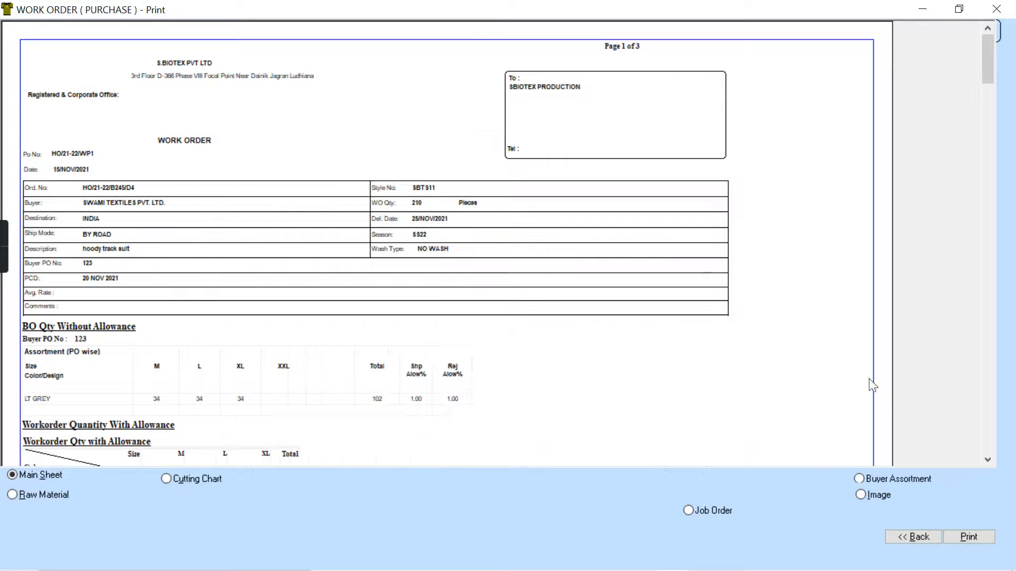
{"action": "right_click", "coordinate": [441, 371]}
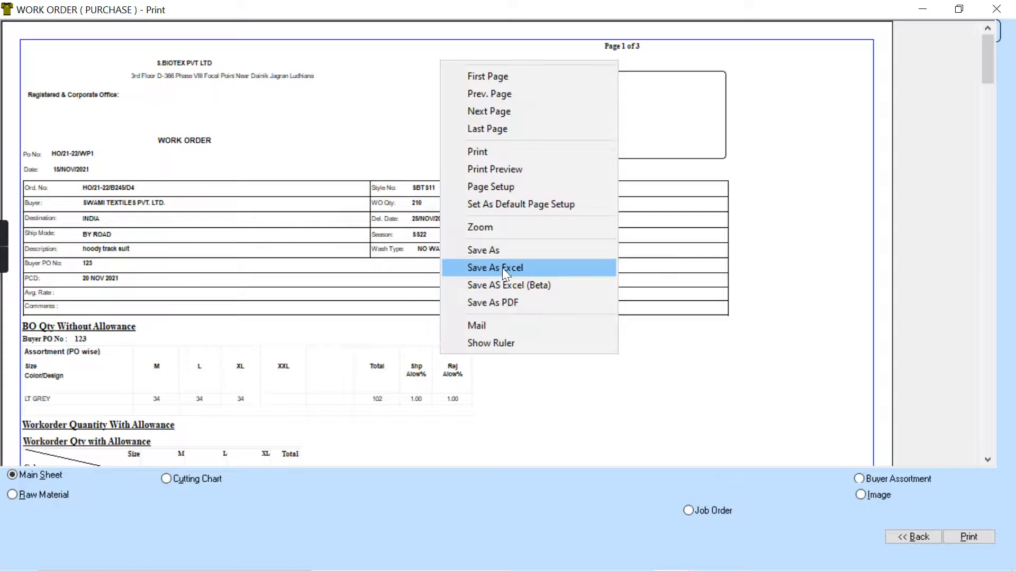
{"action": "left_click", "coordinate": [552, 206]}
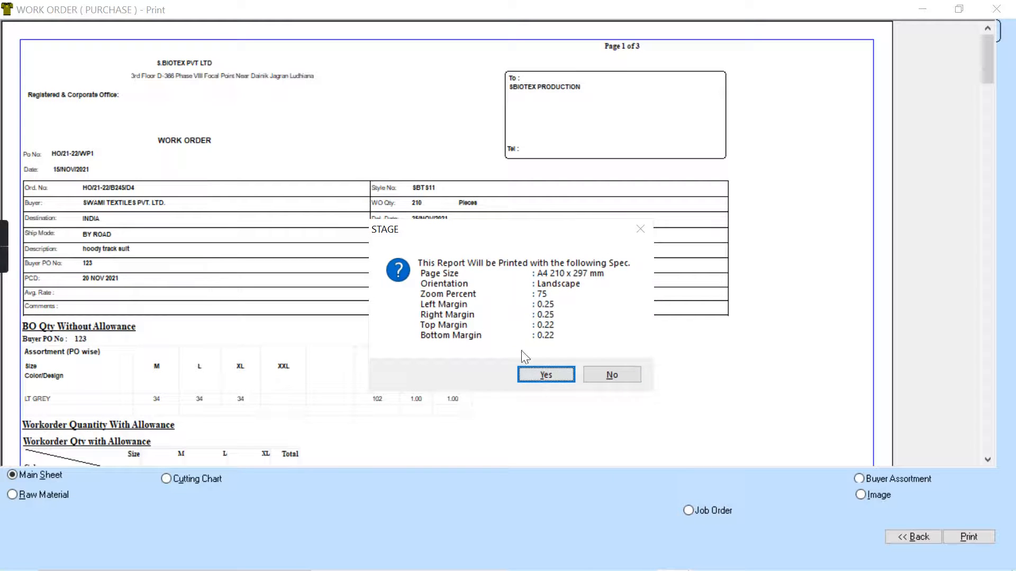
{"action": "left_click", "coordinate": [536, 371]}
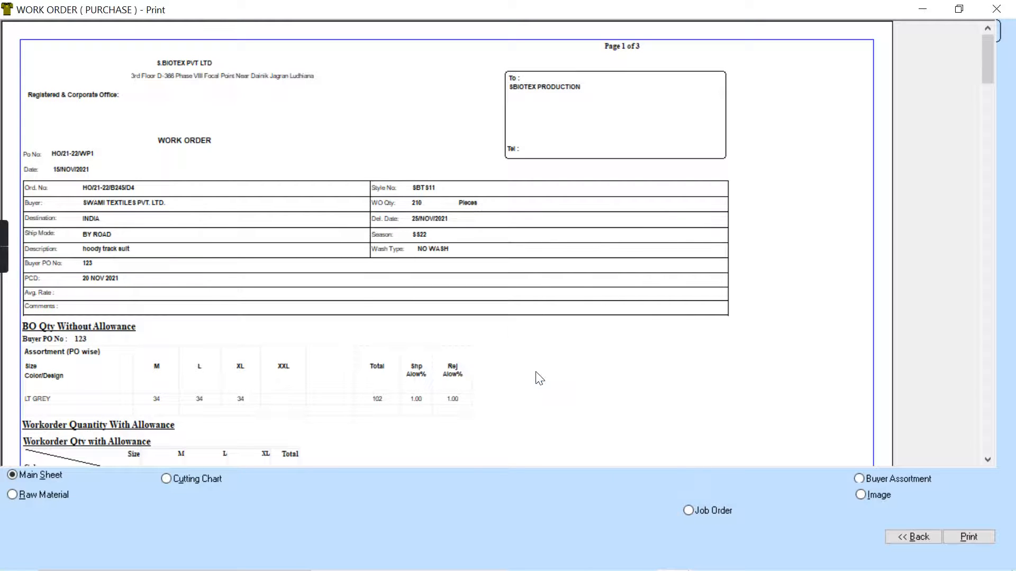
- Examine the rescaled report's work order quantities with allowance, fabric details and trims details
{"action": "left_click", "coordinate": [987, 458]}
{"action": "left_click", "coordinate": [988, 458]}
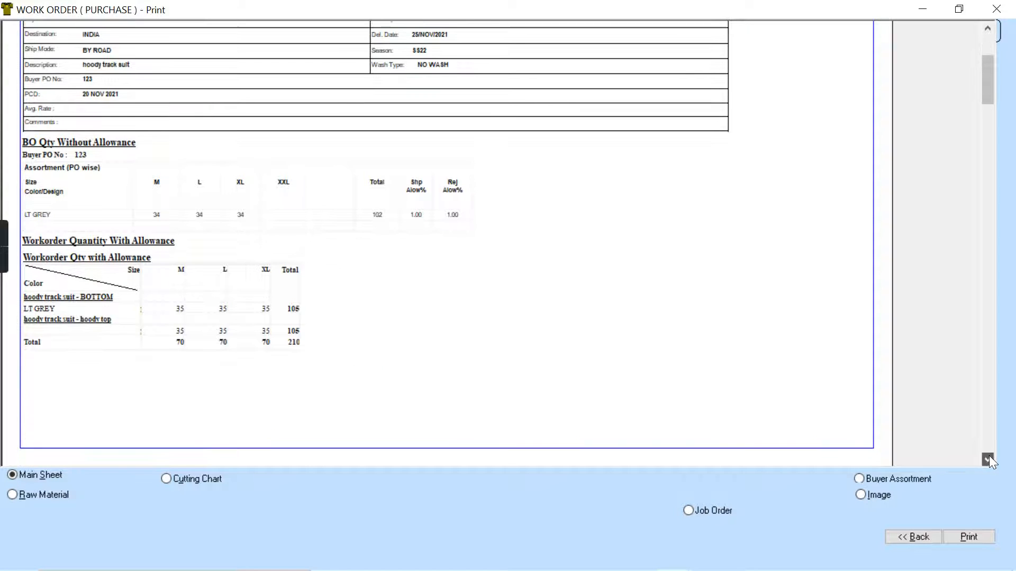
{"action": "left_click", "coordinate": [987, 458]}
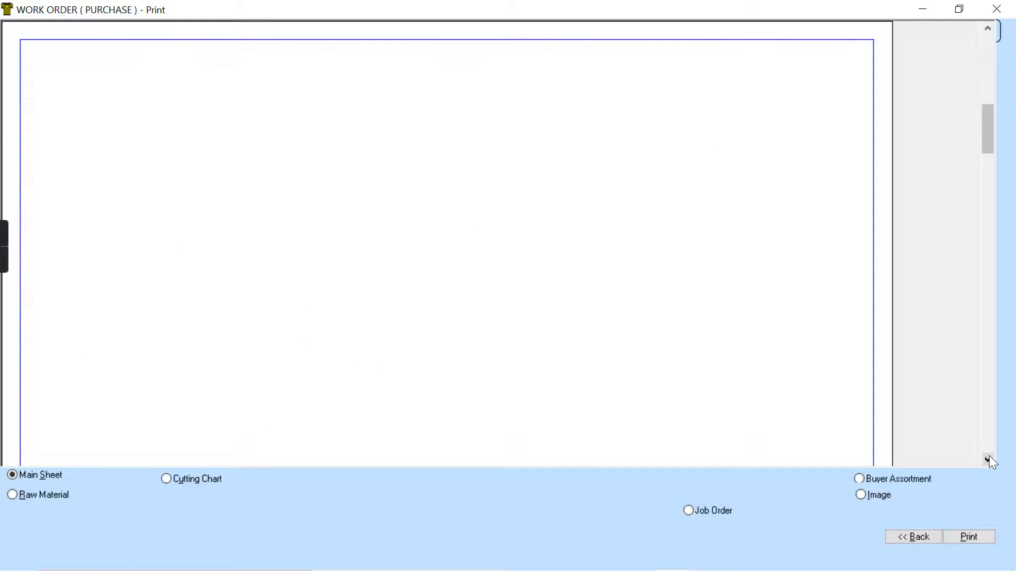
{"action": "left_click", "coordinate": [988, 458]}
{"action": "left_click", "coordinate": [988, 459]}
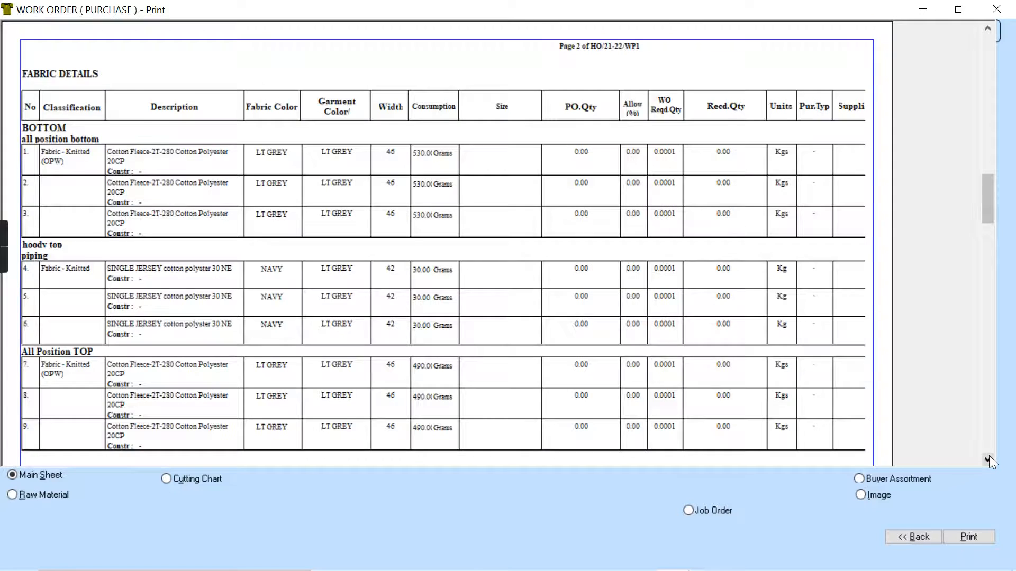
{"action": "left_click", "coordinate": [988, 459]}
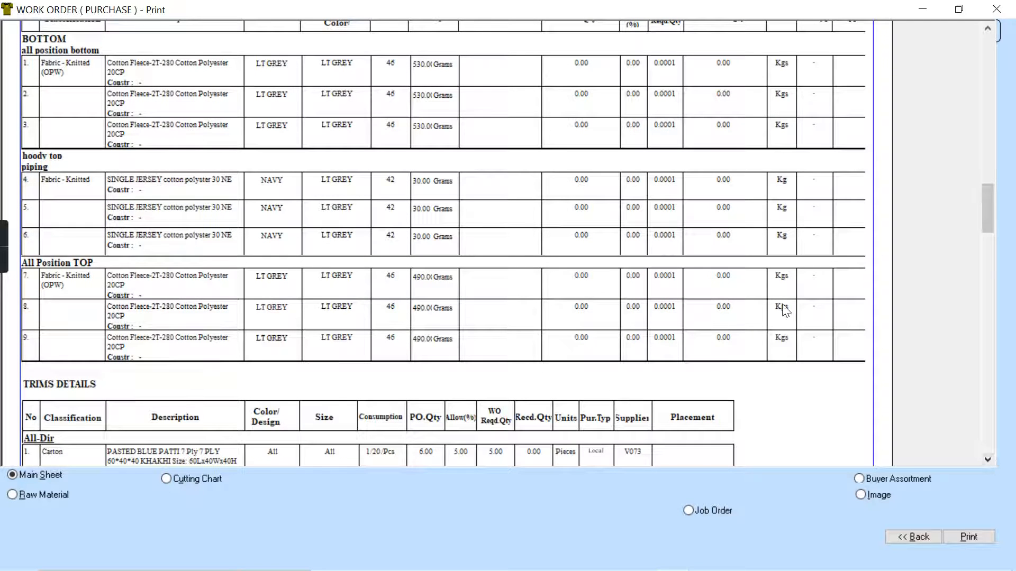
{"action": "left_click", "coordinate": [988, 29]}
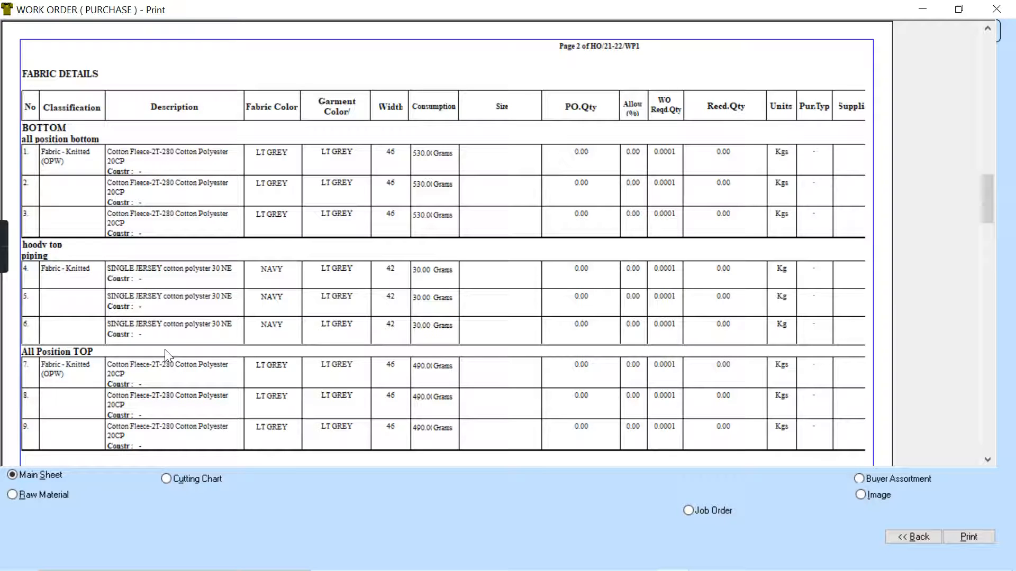
{"action": "left_click", "coordinate": [987, 459]}
{"action": "left_click", "coordinate": [987, 460]}
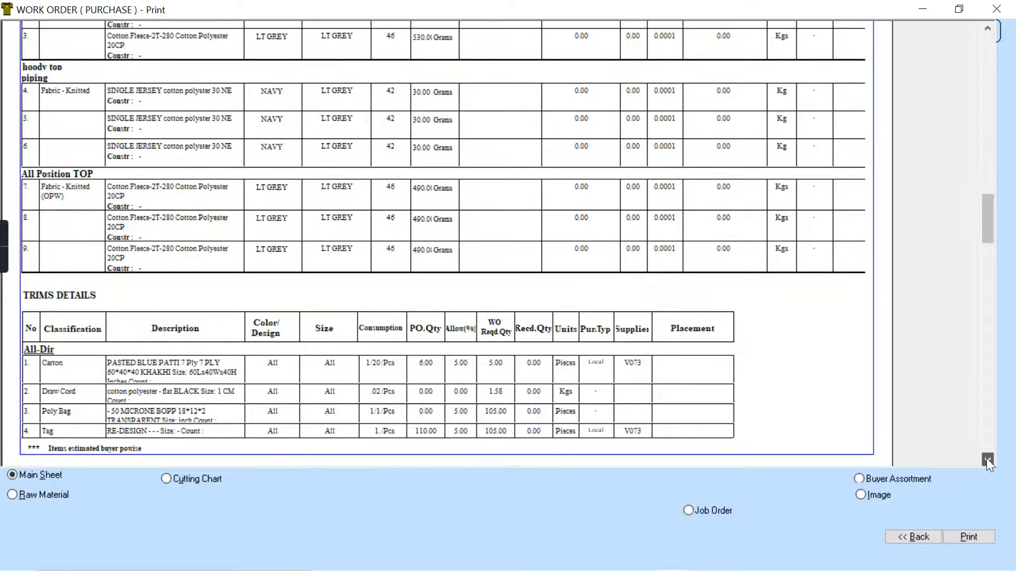
{"action": "left_click", "coordinate": [987, 460]}
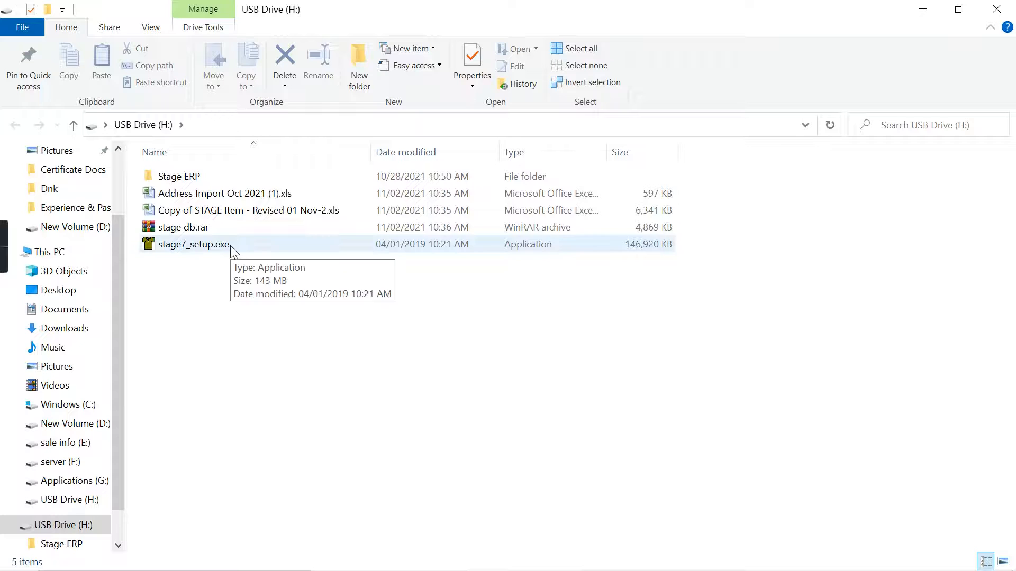
- Browse the Stage ERP folder on USB Drive (H:) and the contents of the sale info (E:) drive
{"action": "double_click", "coordinate": [218, 180]}
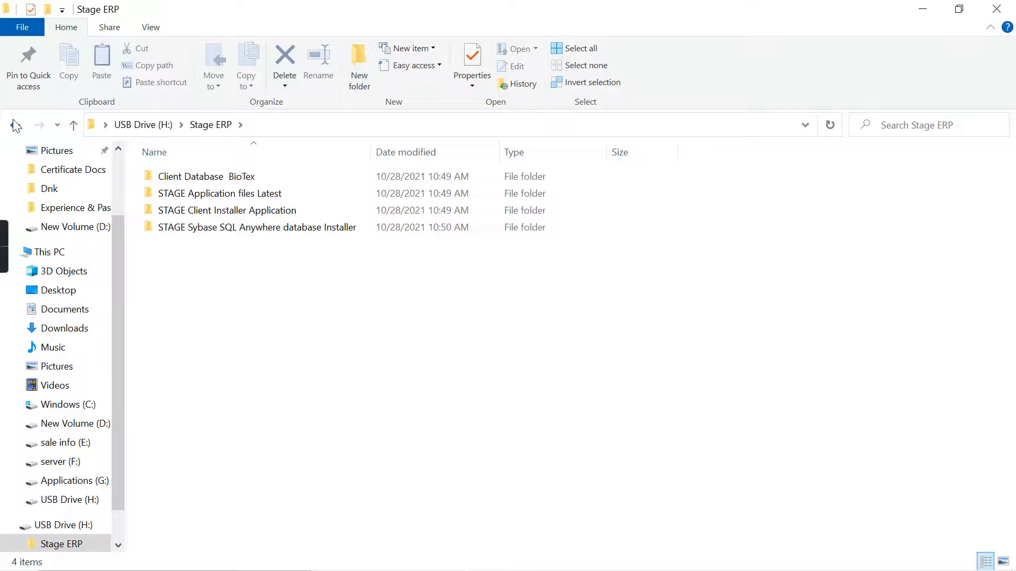
{"action": "left_click", "coordinate": [15, 126]}
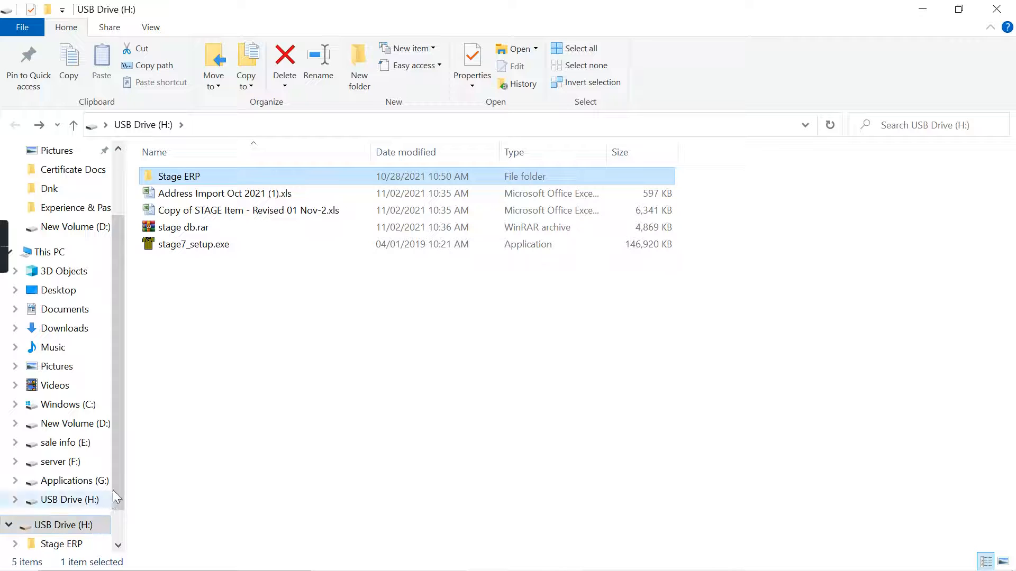
{"action": "scroll", "coordinate": [105, 526], "scroll_direction": "down", "scroll_amount": 1}
{"action": "left_click", "coordinate": [69, 464]}
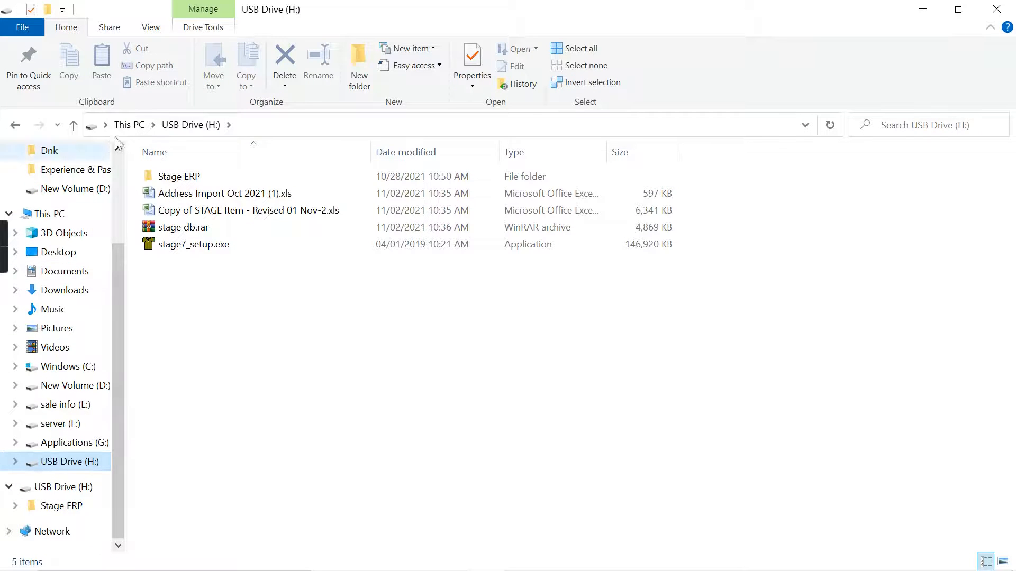
{"action": "left_click", "coordinate": [129, 125]}
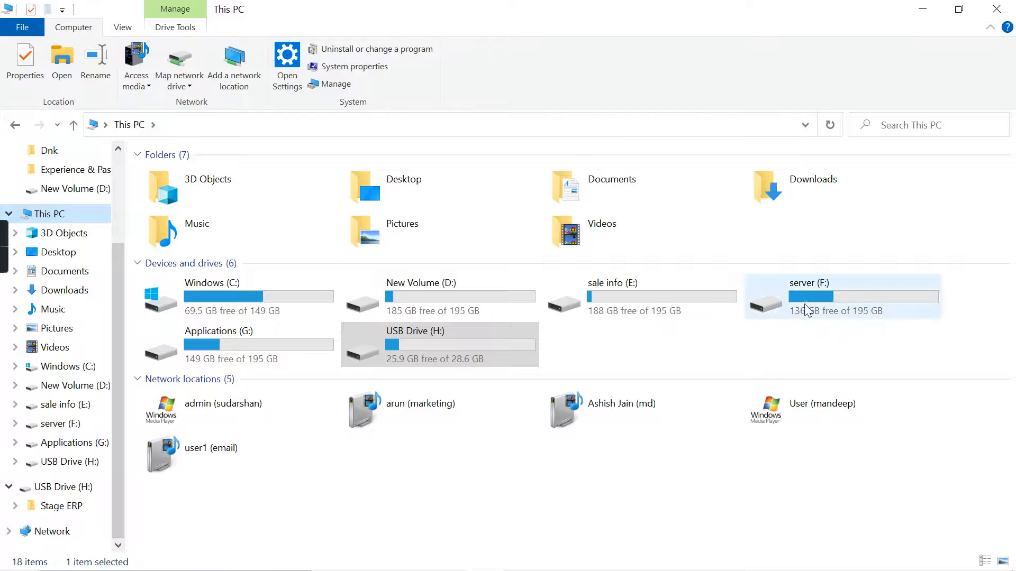
{"action": "double_click", "coordinate": [709, 295]}
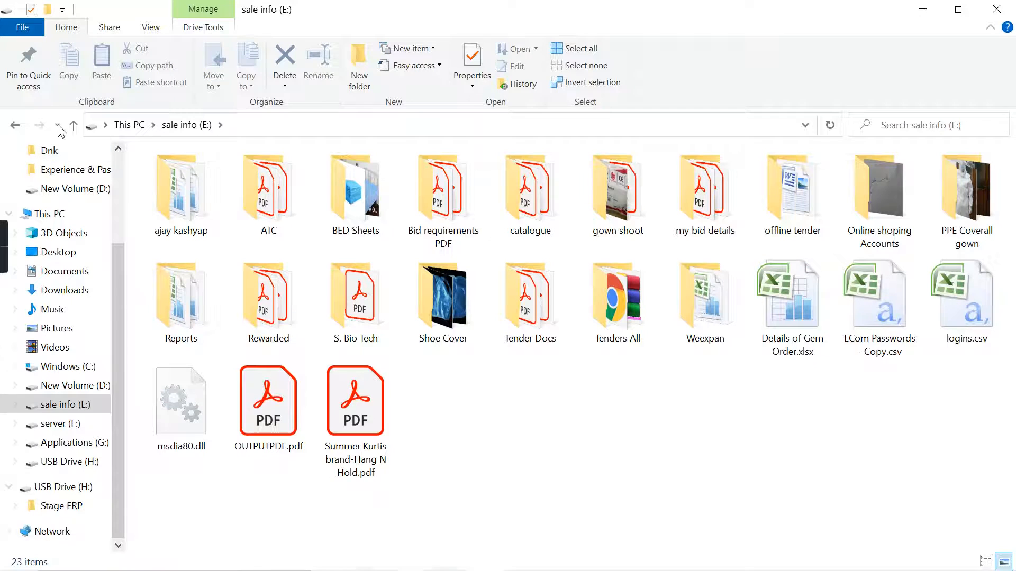
- Open the fire swami folder on the server (F:) drive to view its video clips
{"action": "left_click", "coordinate": [131, 125]}
{"action": "double_click", "coordinate": [841, 297]}
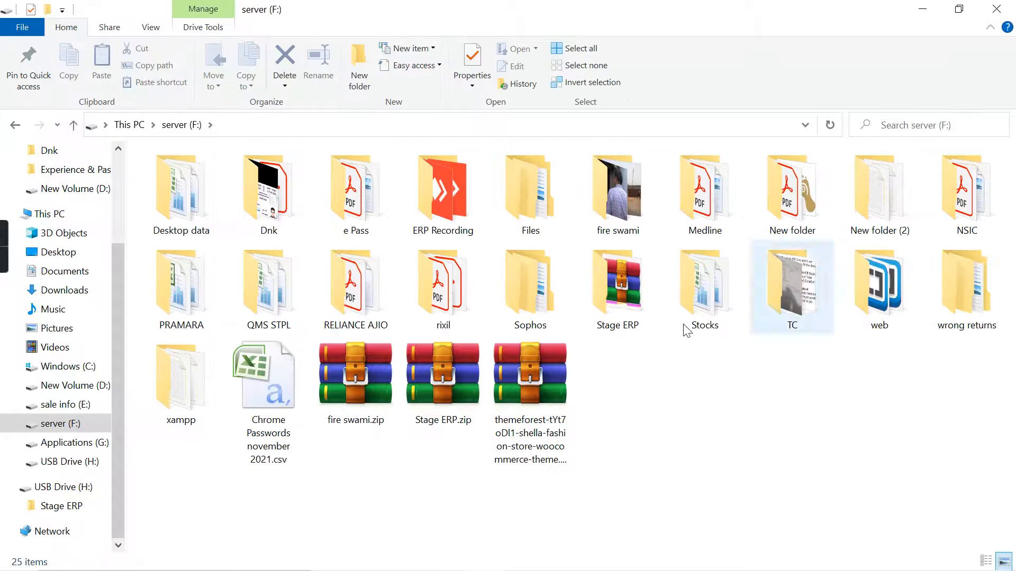
{"action": "double_click", "coordinate": [618, 211]}
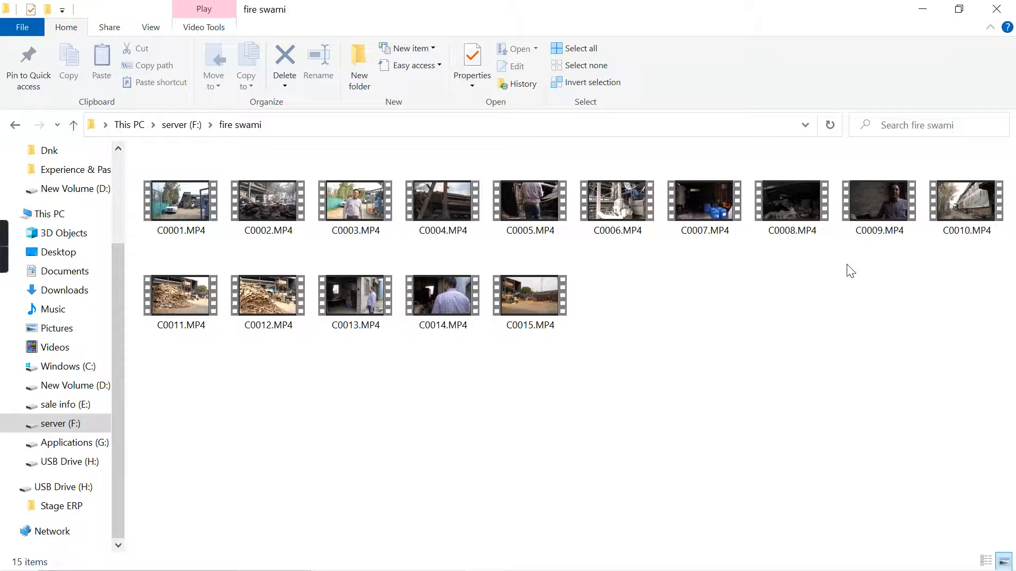
{"action": "mouse_move", "coordinate": [10, 569]}
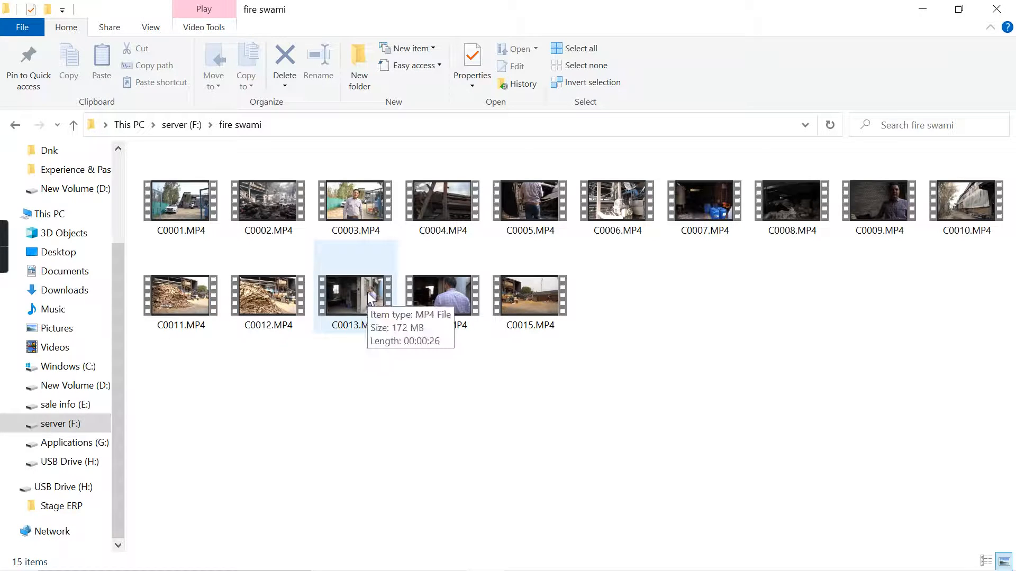
- Play C0002.MP4, rewind it to the start, and skip ahead through the footage to about 3:11
{"action": "double_click", "coordinate": [259, 201]}
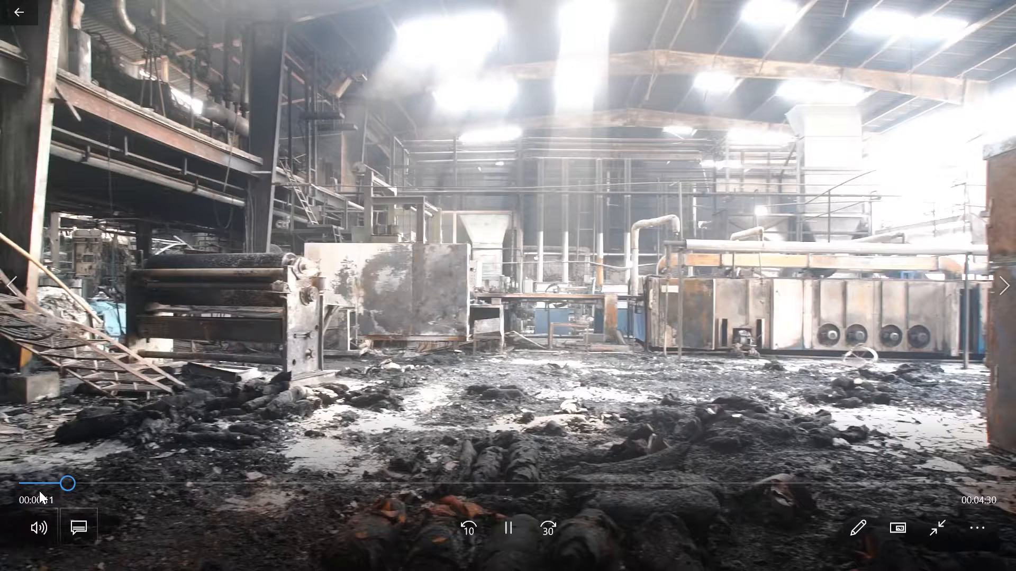
{"action": "left_click", "coordinate": [62, 483]}
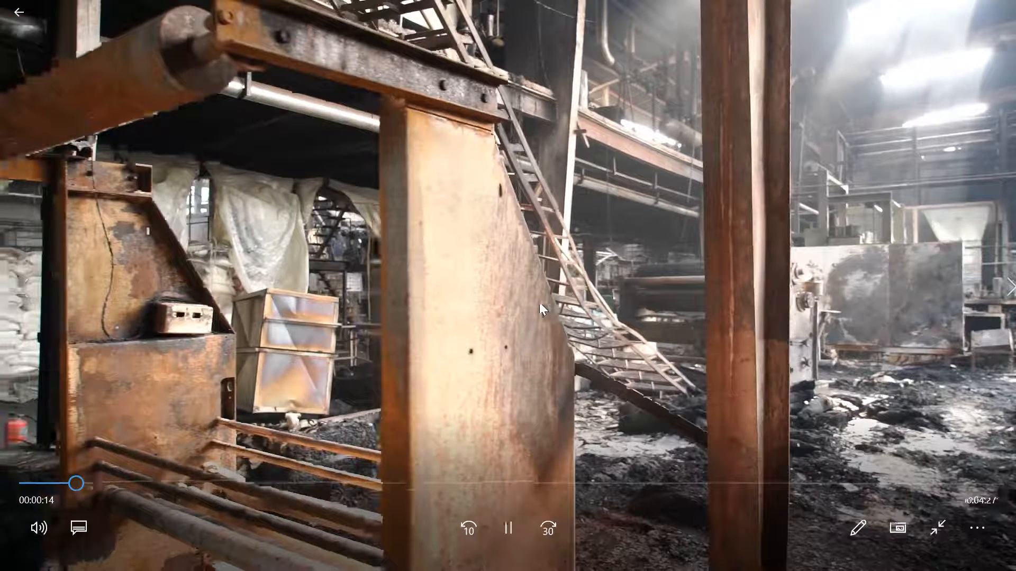
{"action": "left_click", "coordinate": [70, 484]}
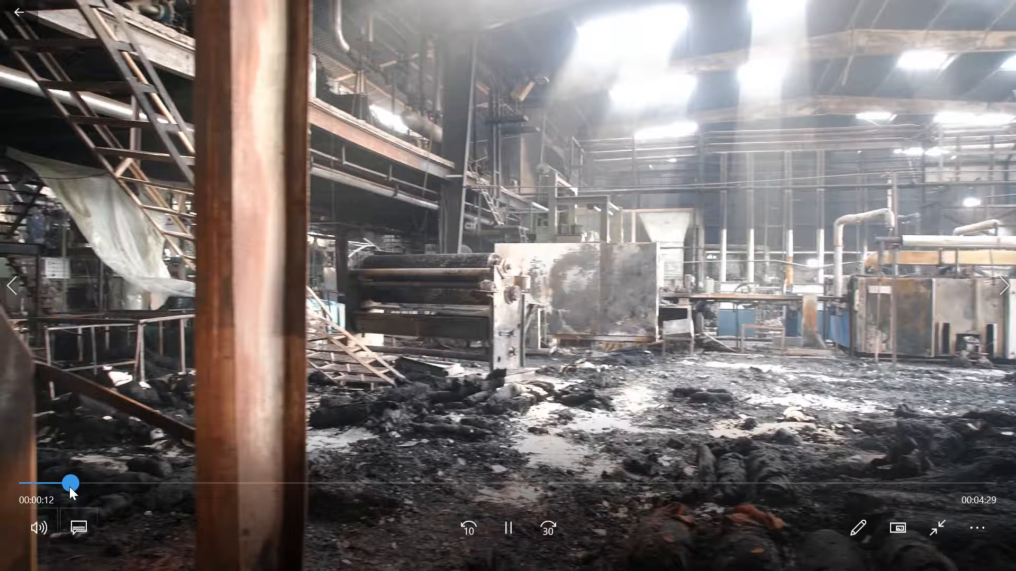
{"action": "left_click_drag", "start_coordinate": [69, 487], "coordinate": [27, 500]}
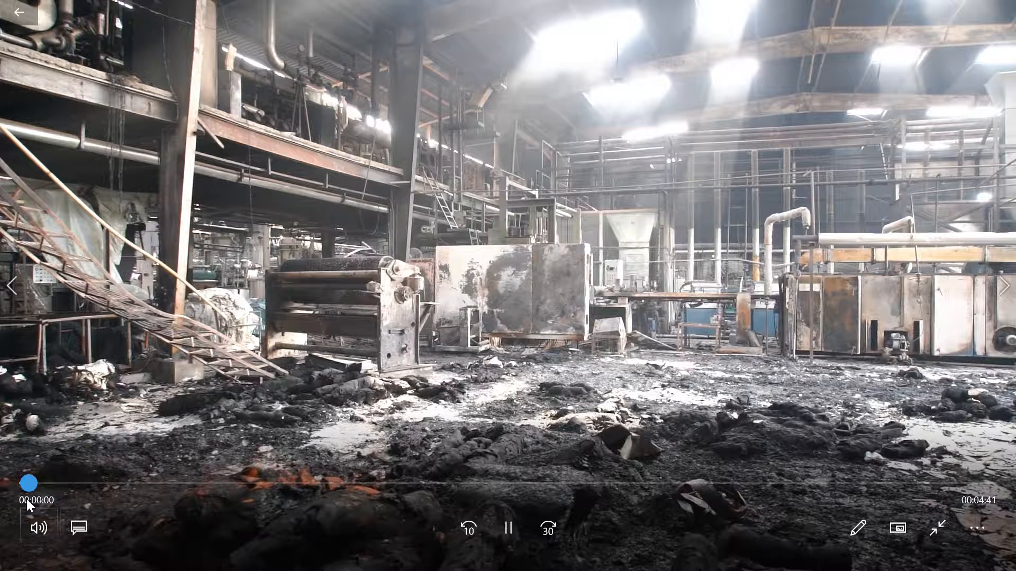
{"action": "left_click_drag", "start_coordinate": [37, 500], "coordinate": [618, 421]}
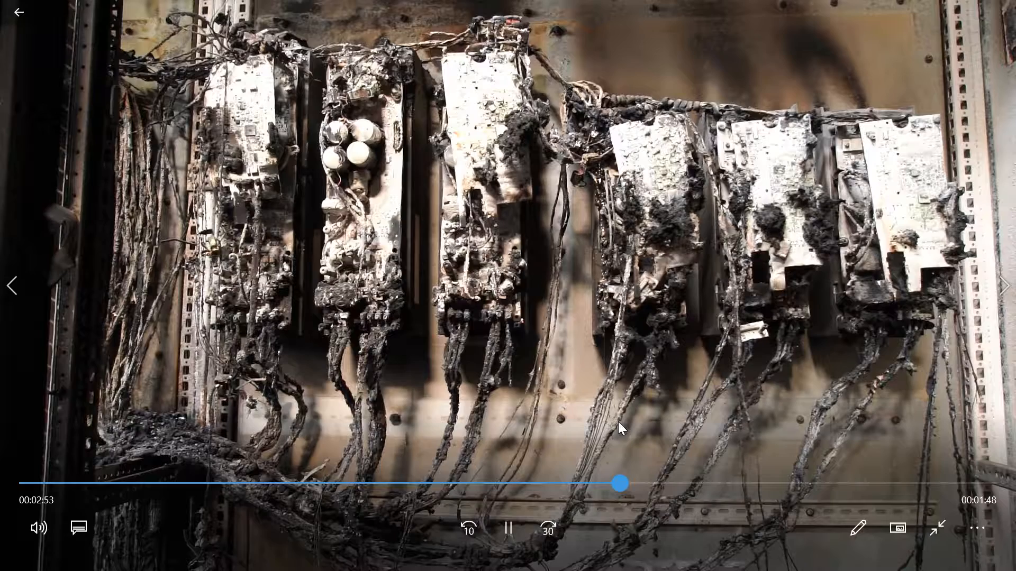
{"action": "left_click_drag", "start_coordinate": [617, 422], "coordinate": [679, 409]}
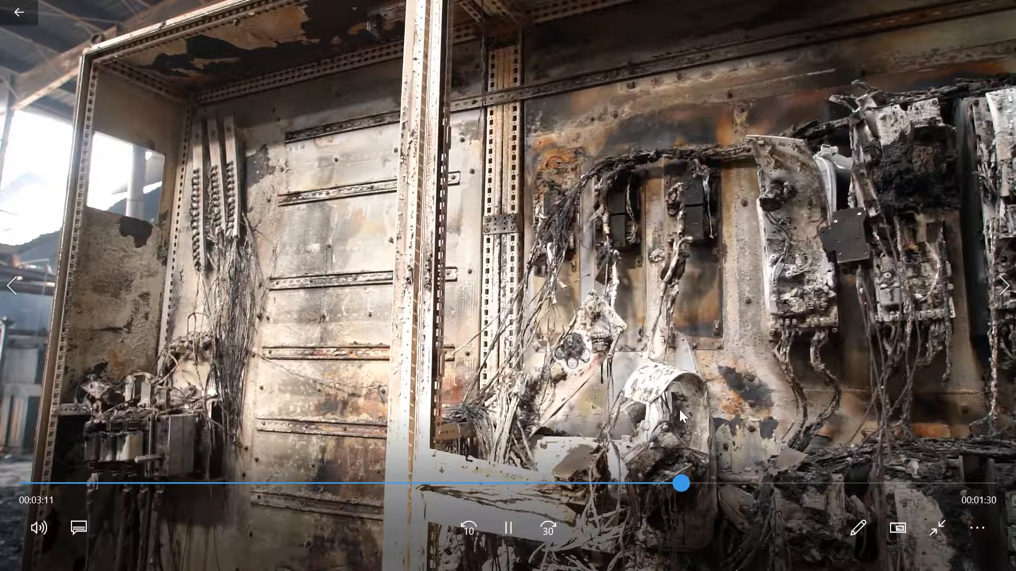
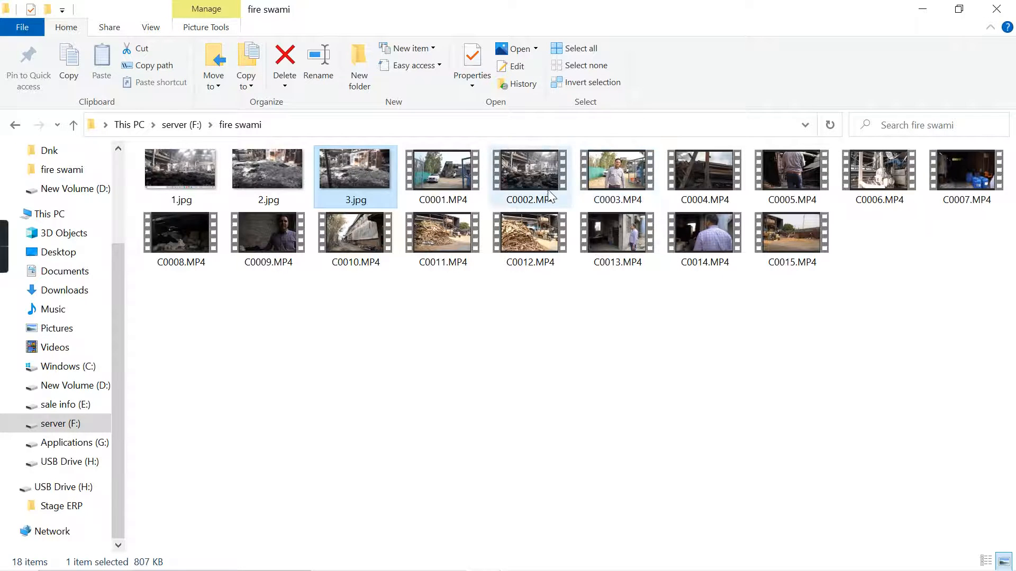
- Play C0002.MP4, seek back through the early footage to about 0:18 and capture that frame
{"action": "left_click", "coordinate": [532, 174]}
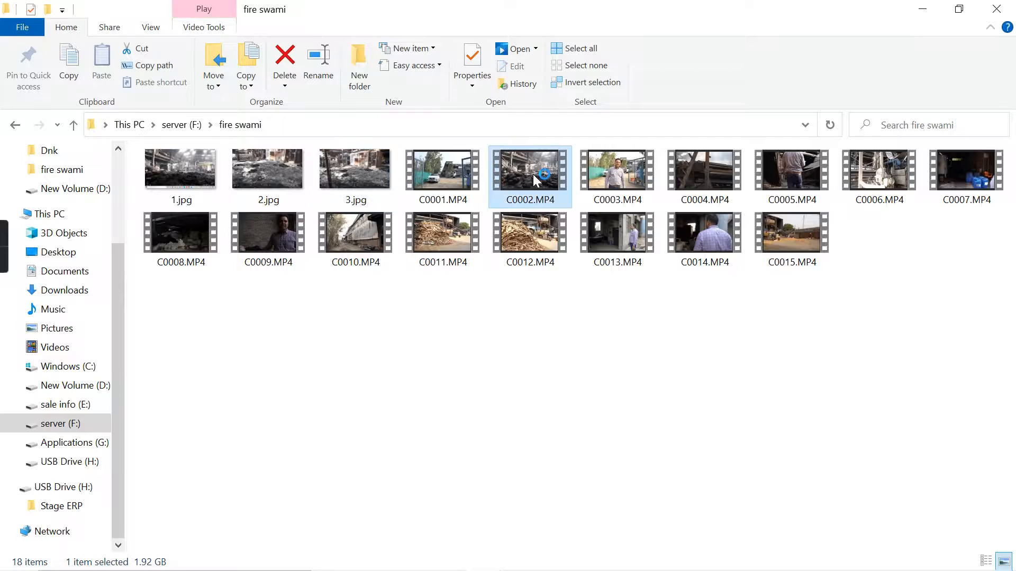
{"action": "double_click", "coordinate": [532, 173]}
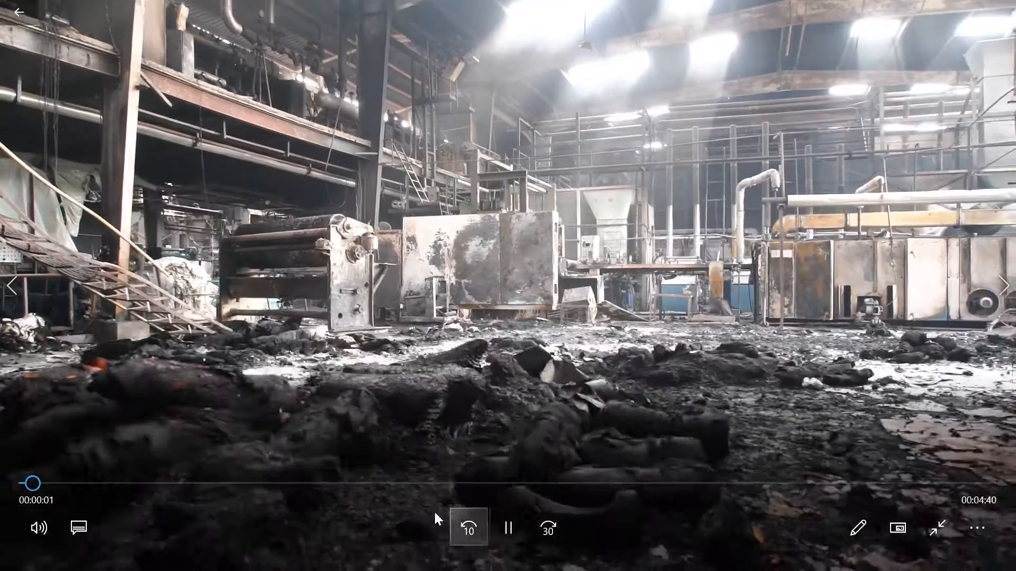
{"action": "left_click", "coordinate": [284, 484]}
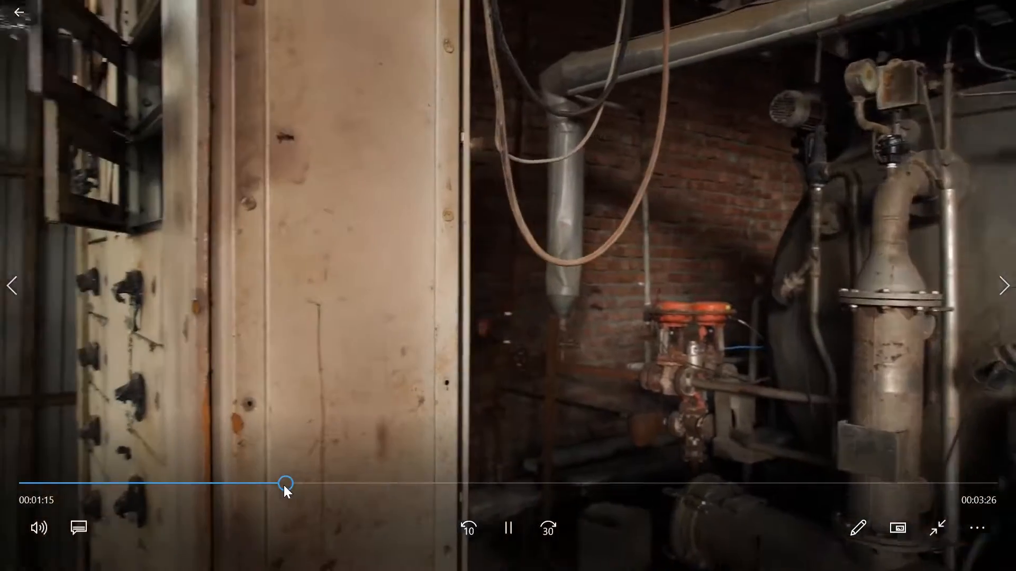
{"action": "left_click_drag", "start_coordinate": [283, 486], "coordinate": [142, 484]}
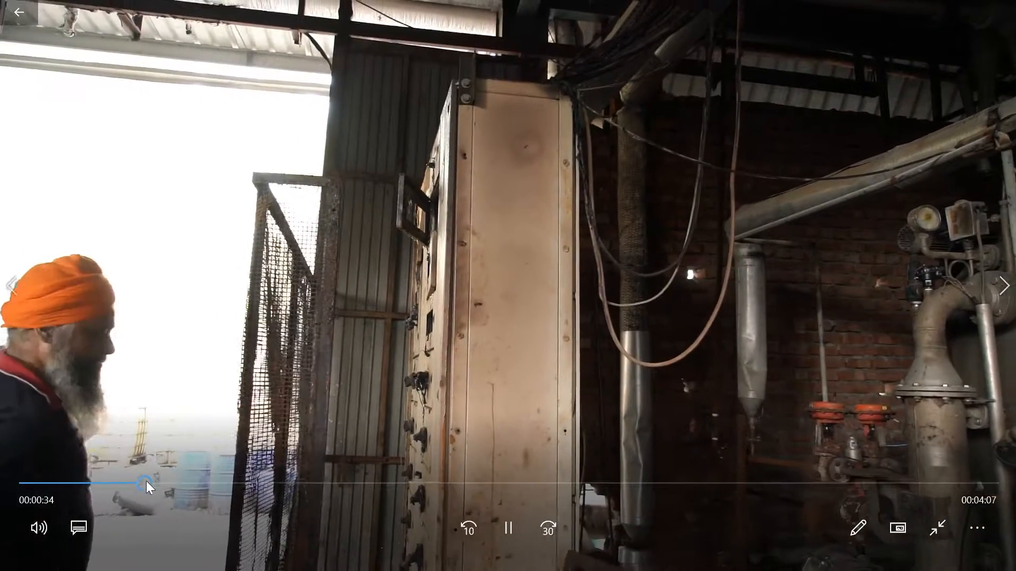
{"action": "left_click", "coordinate": [125, 483]}
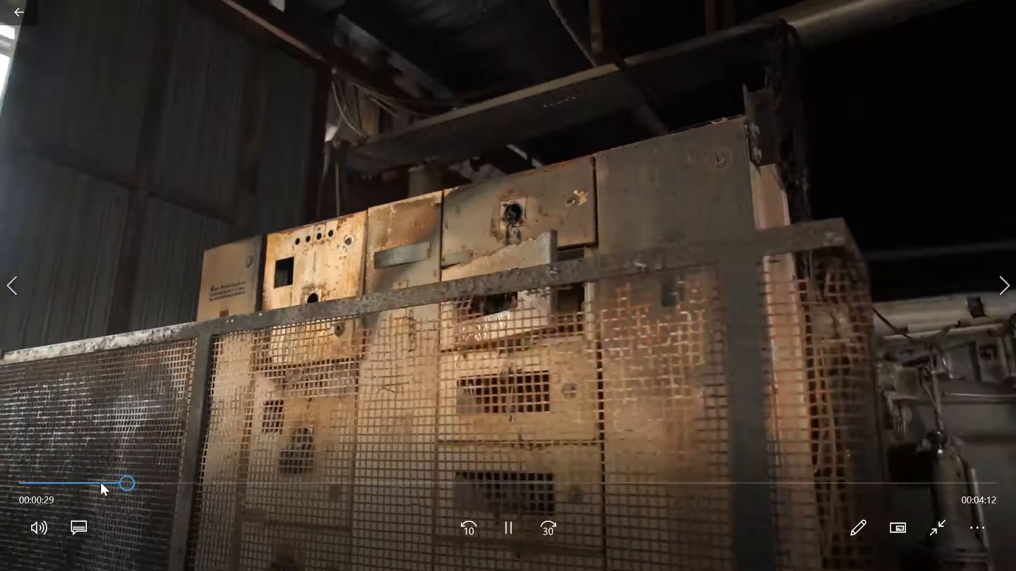
{"action": "left_click", "coordinate": [101, 483]}
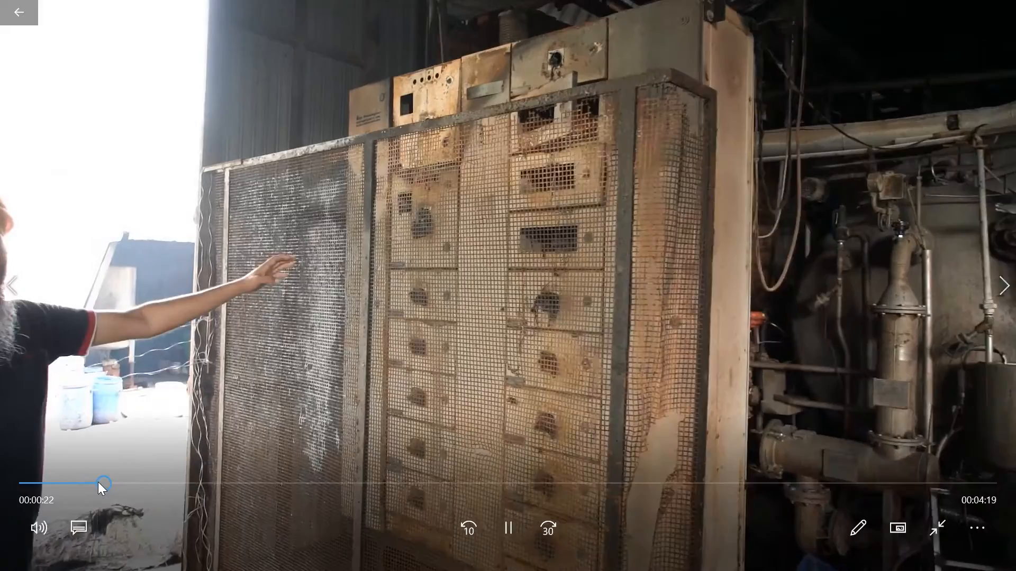
{"action": "left_click_drag", "start_coordinate": [100, 481], "coordinate": [76, 484]}
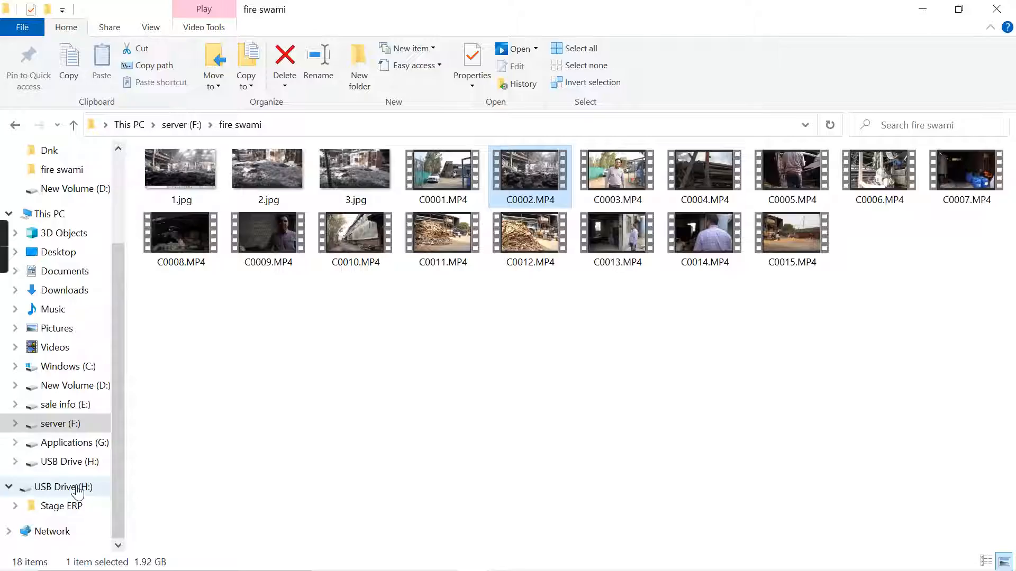
- Switch to Paint, paste the captured C0002.MP4 frame into the untitled picture and look it over
{"action": "key", "text": "alt+Tab"}
{"action": "key", "text": "alt+Tab"}
{"action": "key", "text": "alt+Tab"}
{"action": "key", "text": "alt+Tab"}
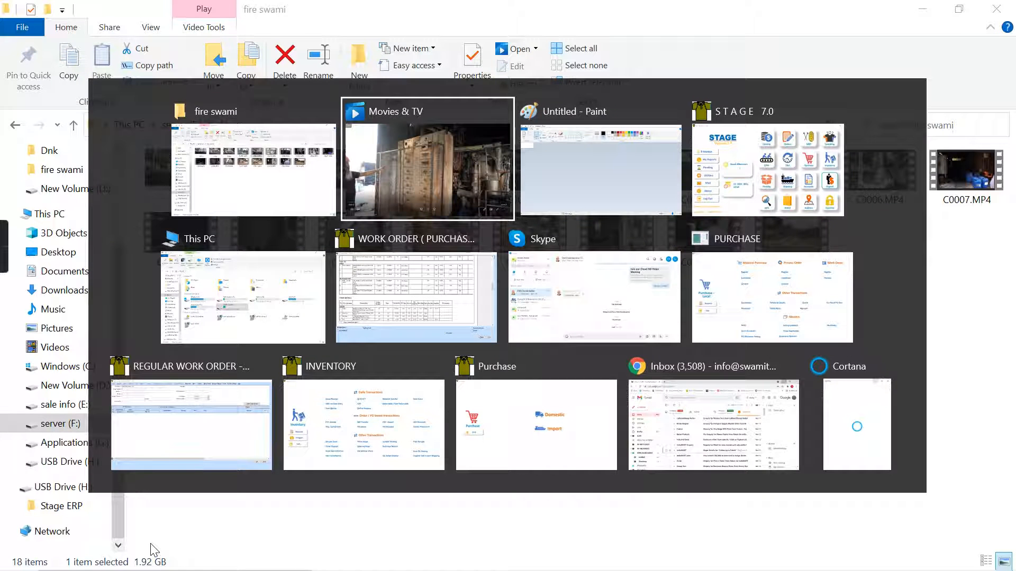
{"action": "key", "text": "alt+Tab"}
{"action": "key", "text": "alt+Tab"}
{"action": "key", "text": "alt+Tab"}
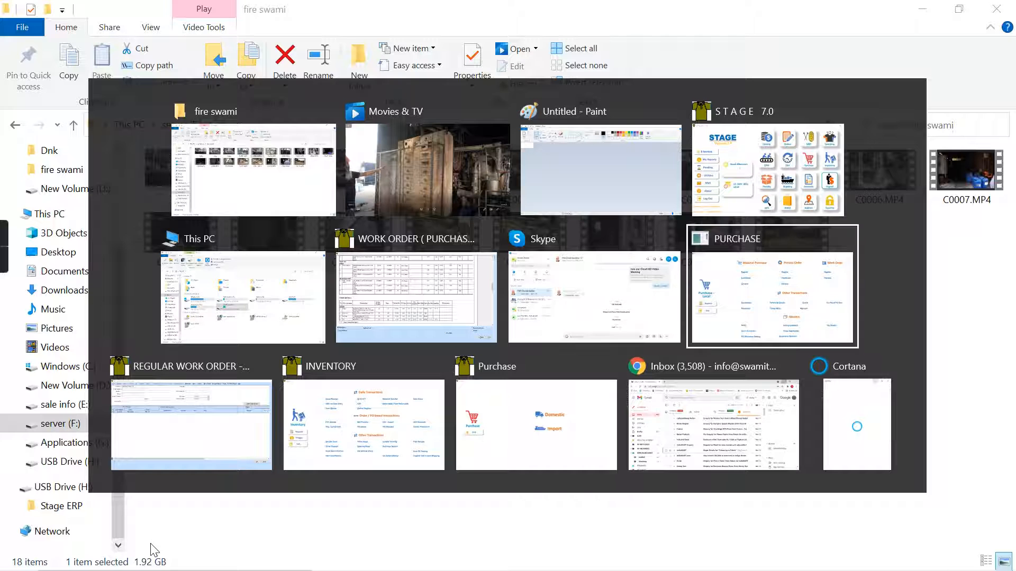
{"action": "key", "text": "alt+Tab"}
{"action": "key", "text": "alt+Tab"}
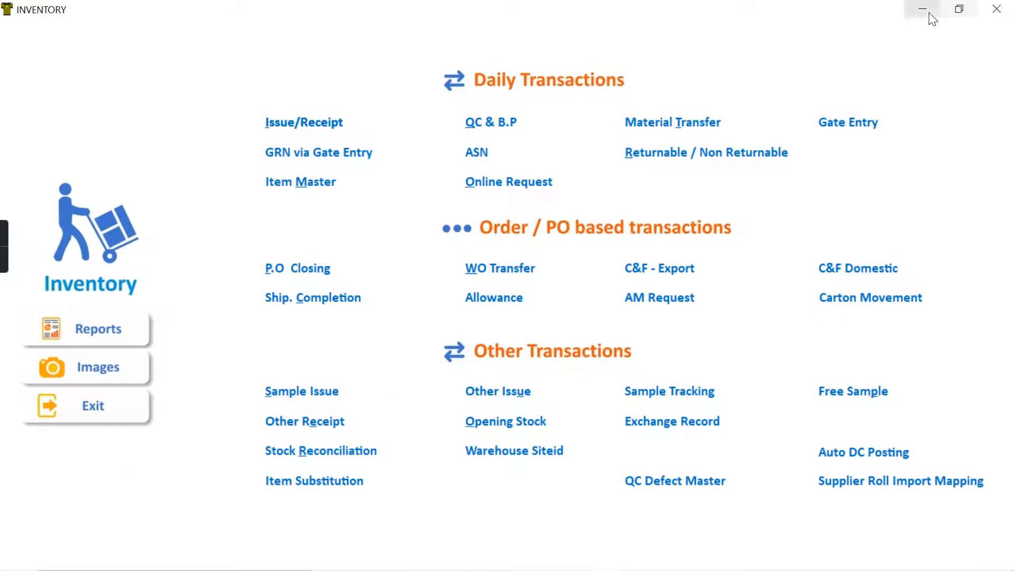
{"action": "left_click", "coordinate": [933, 19]}
{"action": "key", "text": "alt+Tab"}
{"action": "key", "text": "alt+Tab"}
{"action": "key", "text": "alt+Tab"}
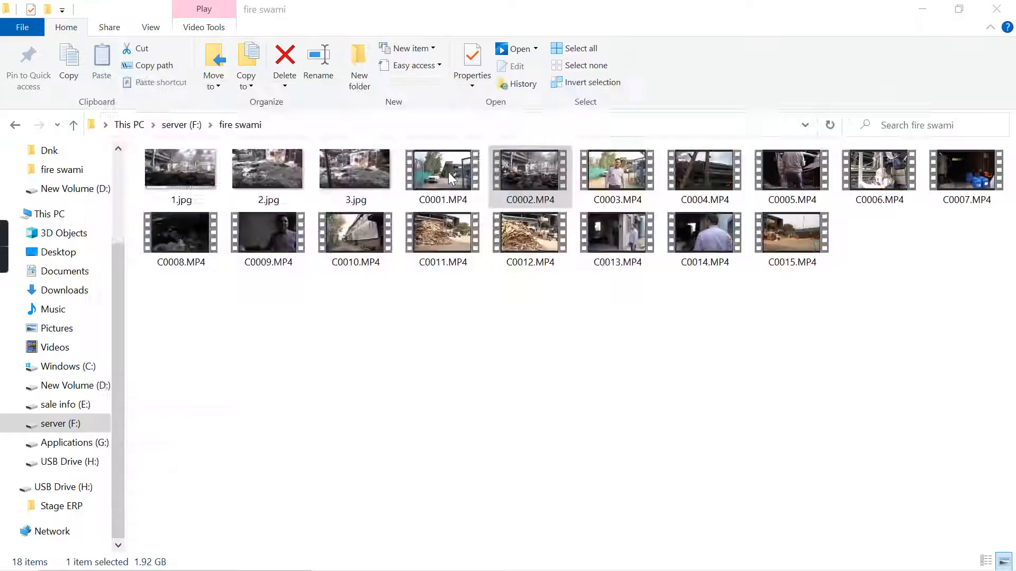
{"action": "key", "text": "ctrl+v"}
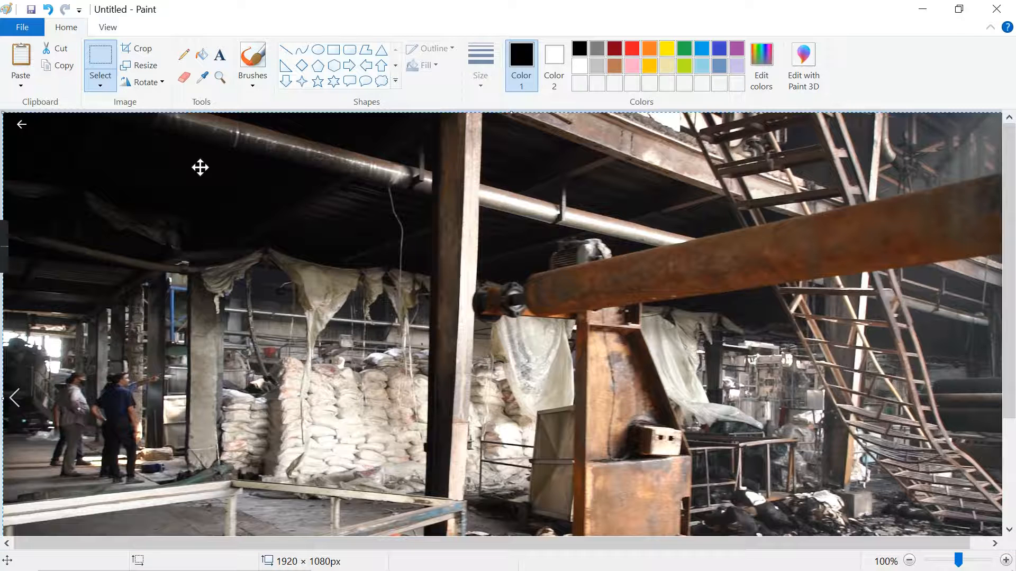
{"action": "scroll", "coordinate": [526, 358], "scroll_direction": "down", "scroll_amount": 2}
{"action": "scroll", "coordinate": [526, 359], "scroll_direction": "up", "scroll_amount": 2}
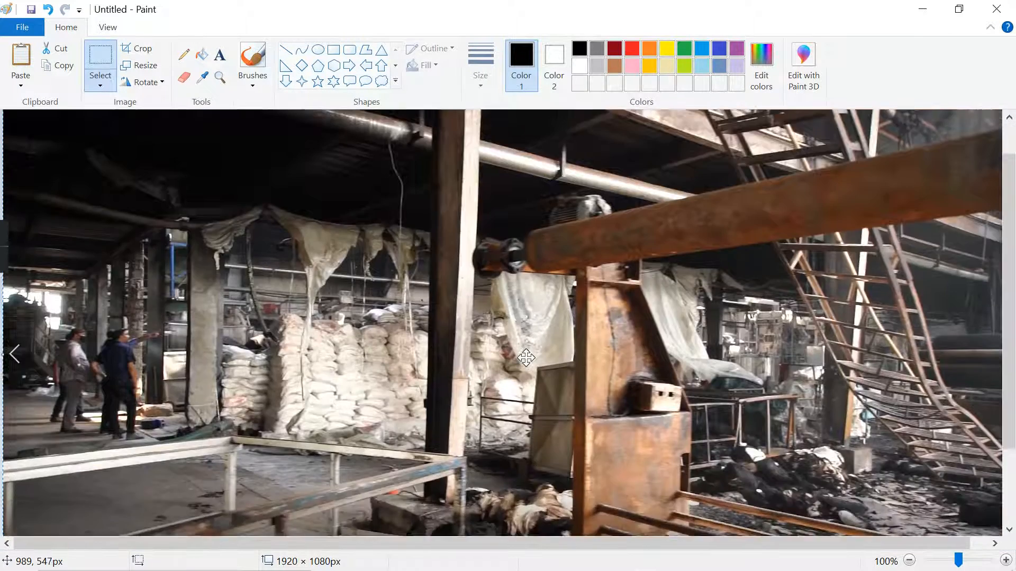
{"action": "scroll", "coordinate": [526, 359], "scroll_direction": "down", "scroll_amount": 2}
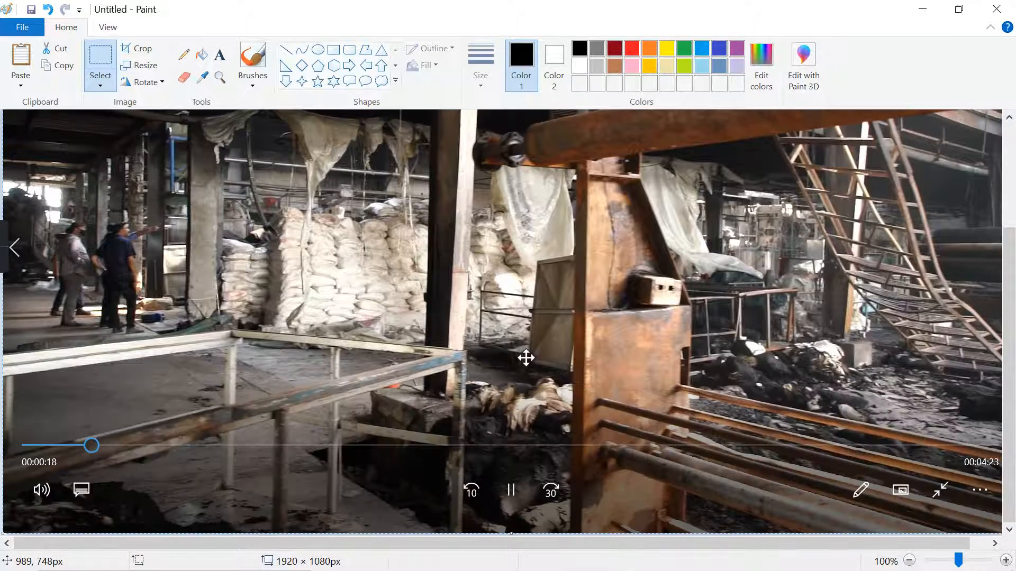
{"action": "scroll", "coordinate": [550, 267], "scroll_direction": "up", "scroll_amount": 2}
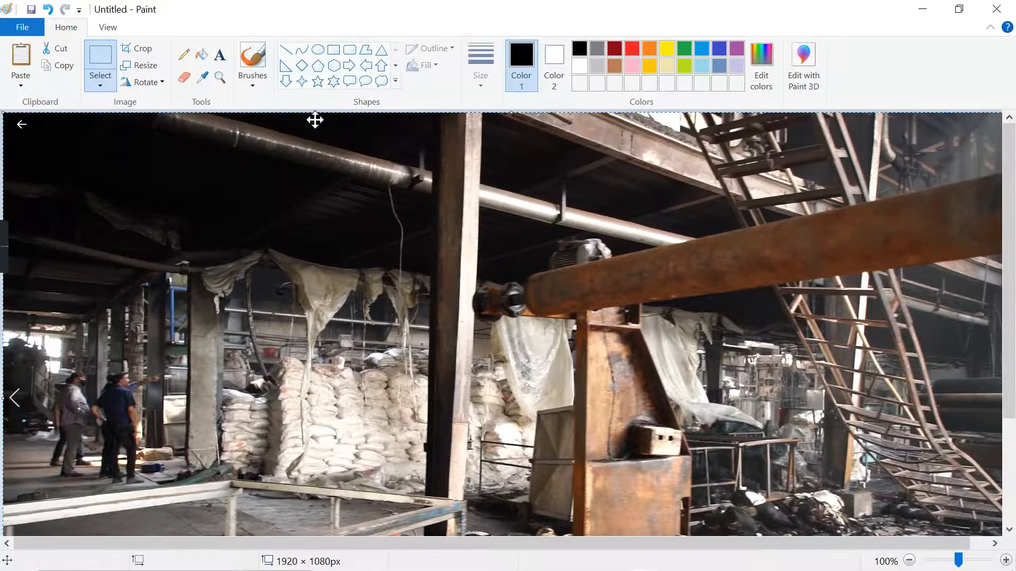
- Save the pasted picture as 2.png in the pictires of fire folder and return to the fire swami folder
{"action": "left_click", "coordinate": [22, 27]}
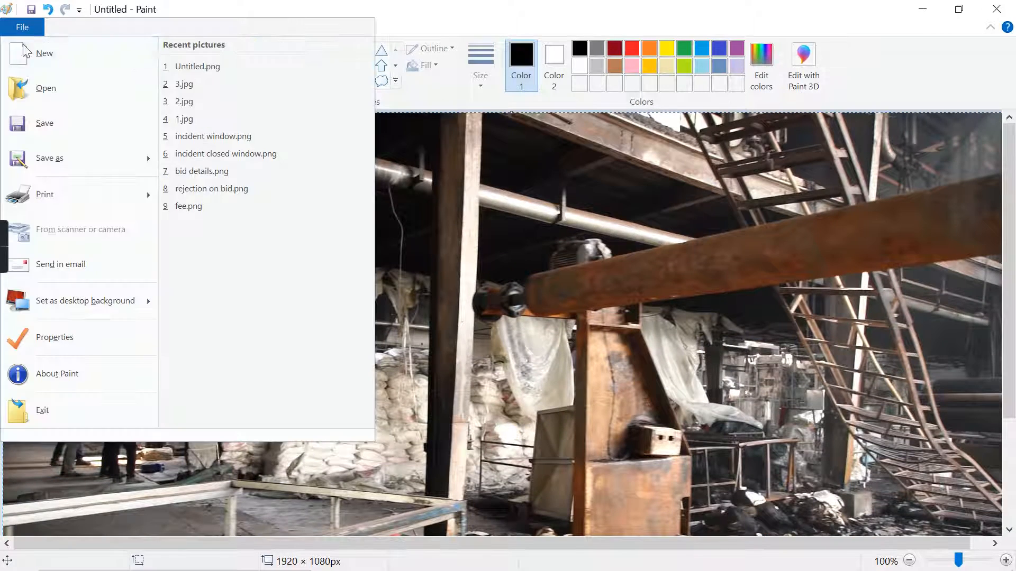
{"action": "left_click", "coordinate": [40, 168]}
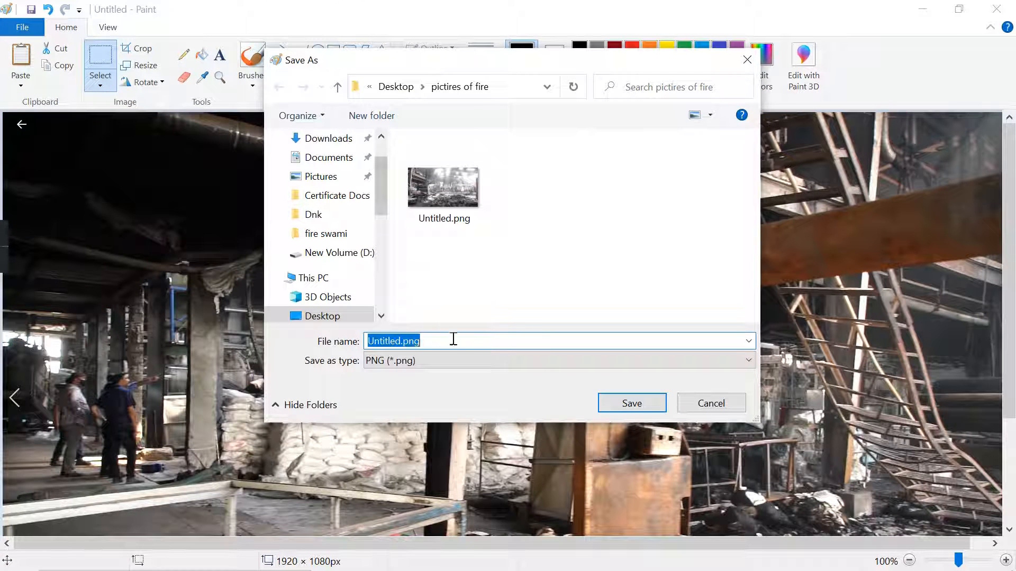
{"action": "type", "text": "2"}
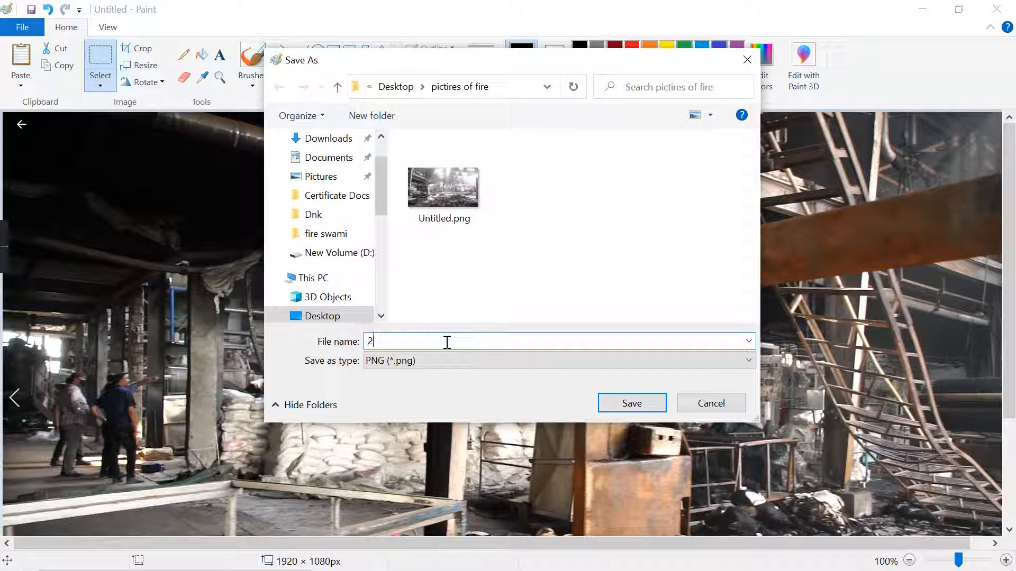
{"action": "key", "text": "Return"}
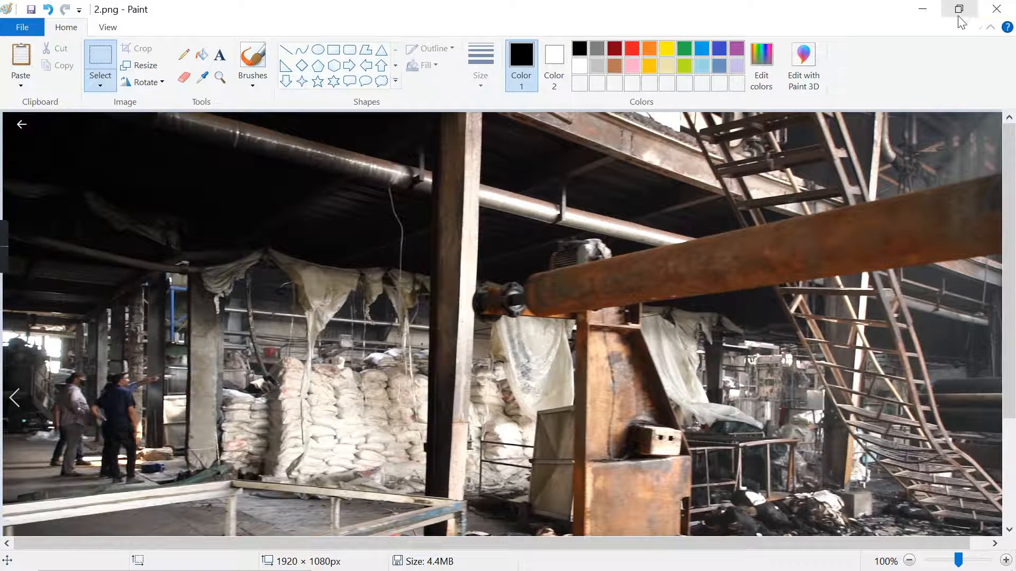
{"action": "left_click", "coordinate": [922, 8]}
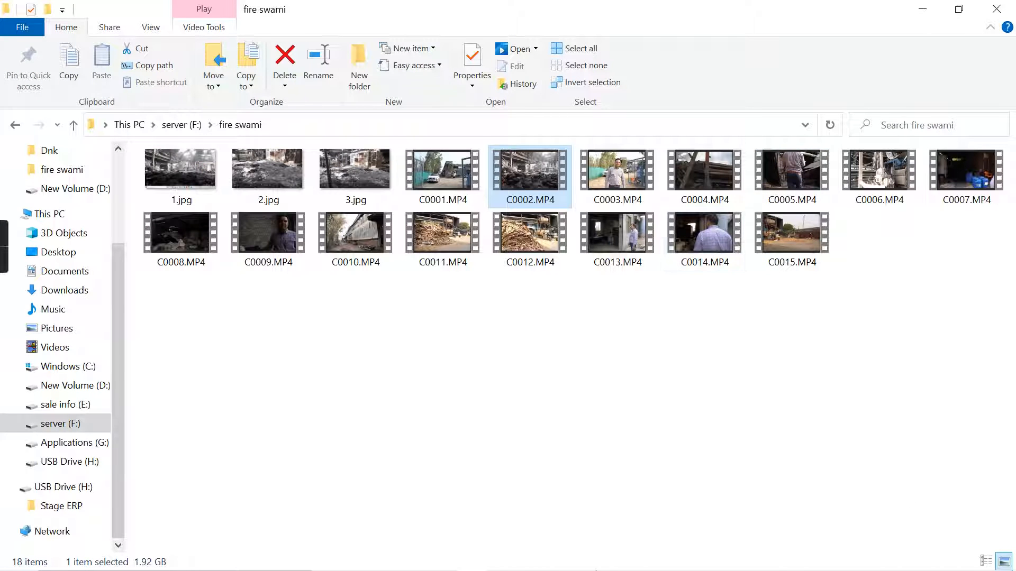
- Play C0002.MP4 again to about 1:07, and close both the video and the saved 2.png picture in Paint
{"action": "key", "text": "Return"}
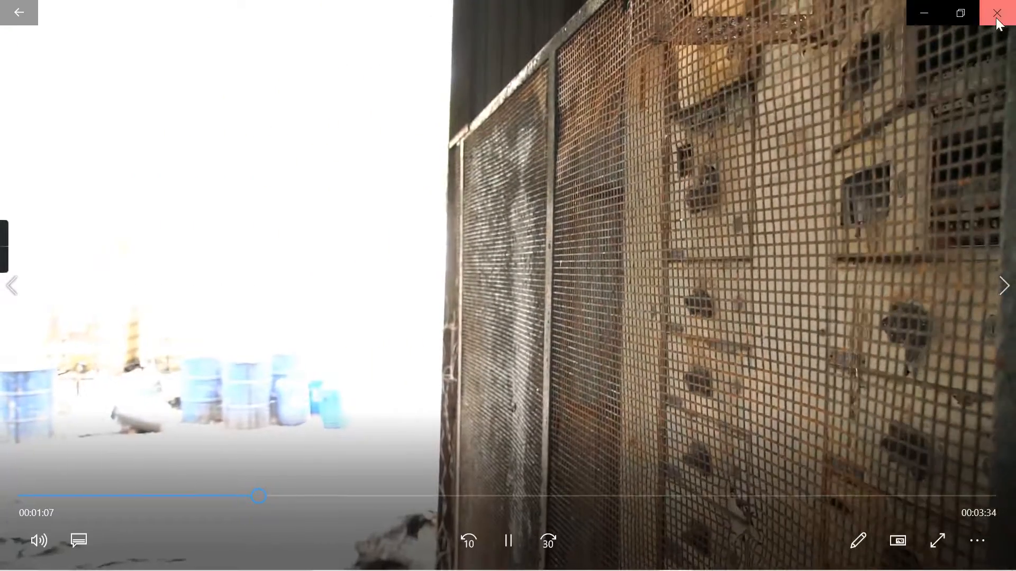
{"action": "left_click", "coordinate": [997, 13]}
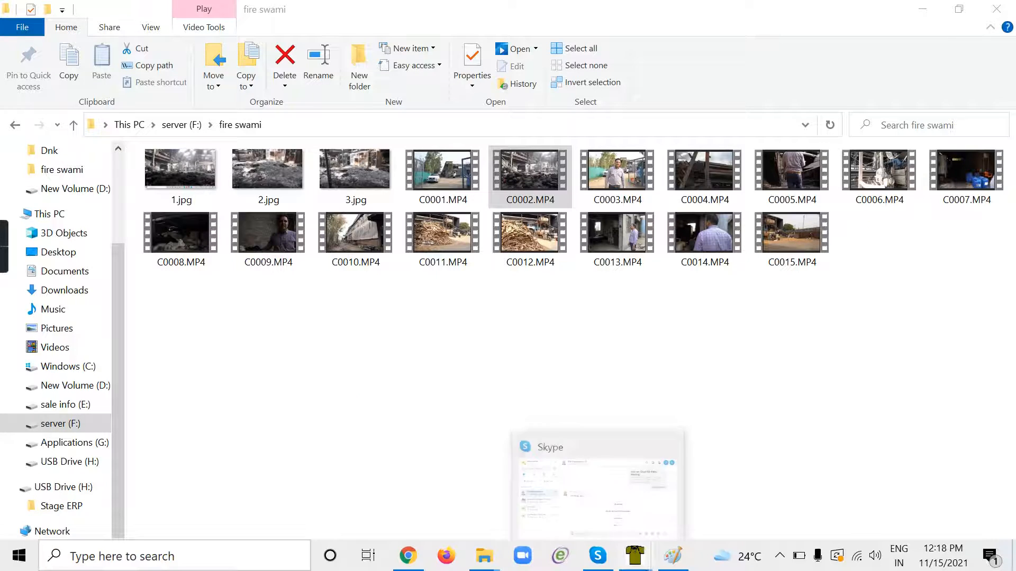
{"action": "mouse_move", "coordinate": [674, 560]}
{"action": "left_click", "coordinate": [704, 508]}
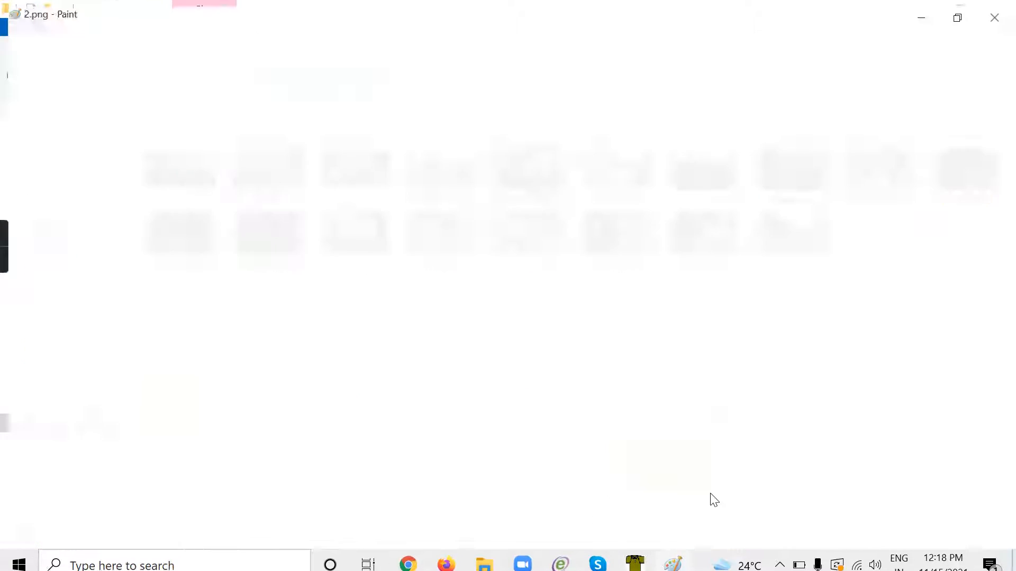
{"action": "mouse_move", "coordinate": [1010, 180]}
{"action": "left_mouse_down"}
{"action": "mouse_move", "coordinate": [984, 305]}
{"action": "mouse_move", "coordinate": [1015, 193]}
{"action": "mouse_move", "coordinate": [1015, 126]}
{"action": "left_mouse_up"}
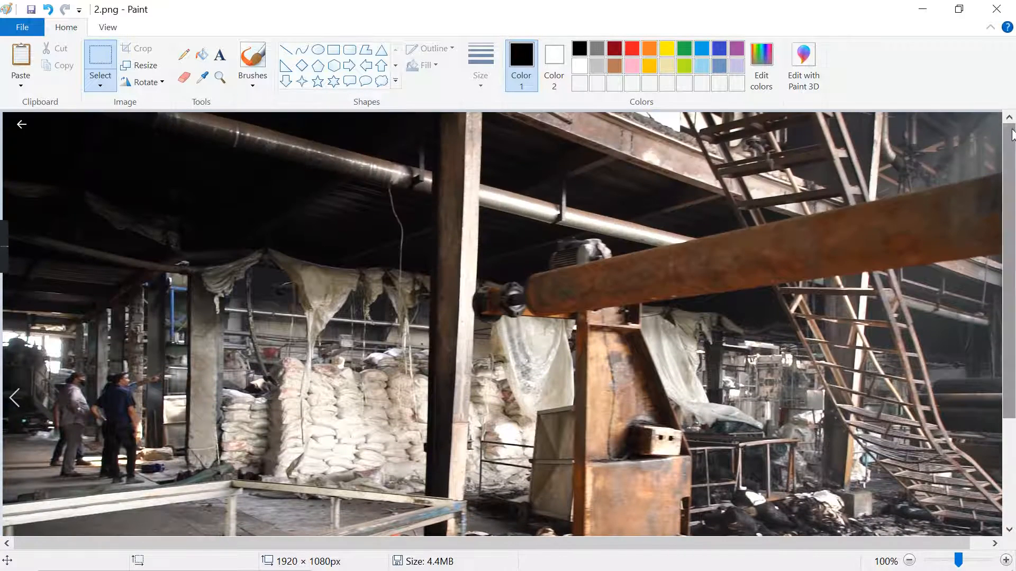
{"action": "left_click", "coordinate": [998, 10]}
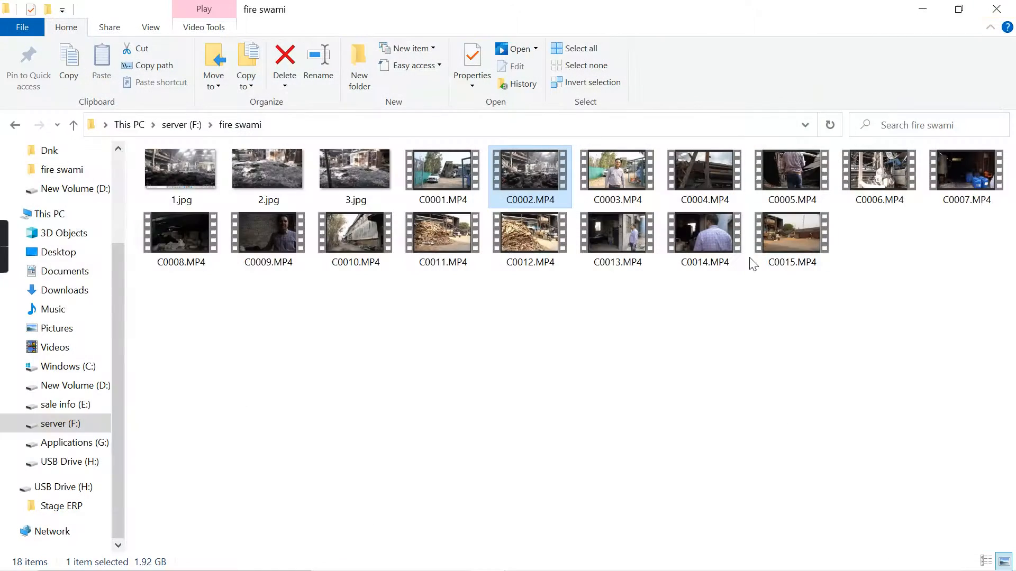
- Capture the C0004.MP4 frame paused at about 0:15 and paste it into a new Paint picture
{"action": "left_click", "coordinate": [693, 186]}
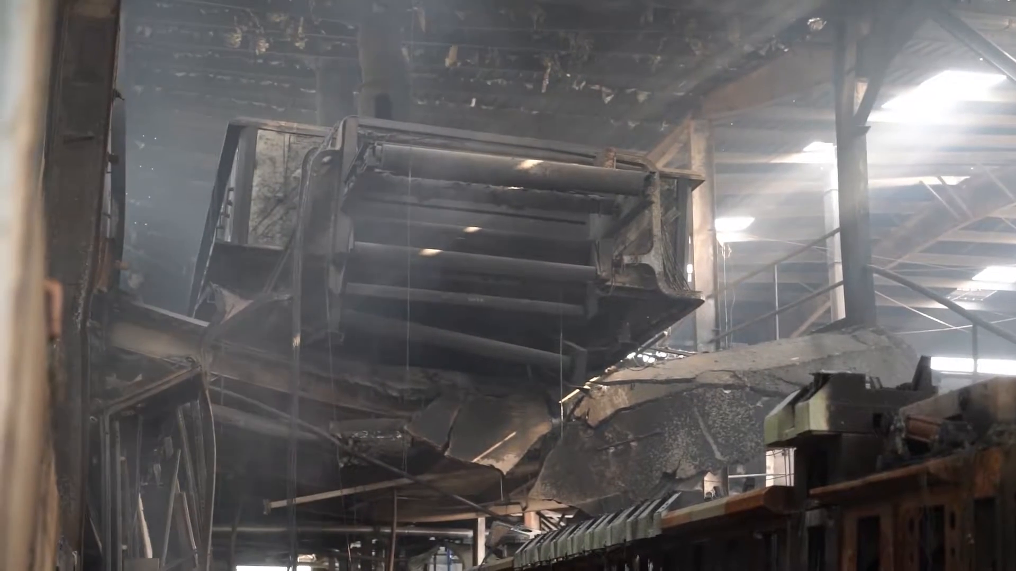
{"action": "key", "text": "space"}
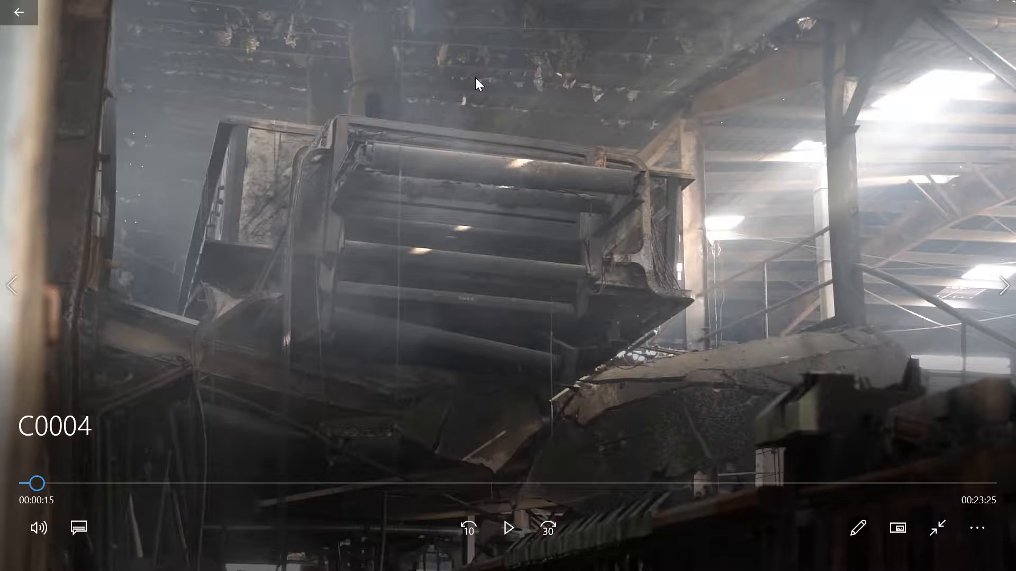
{"action": "key", "text": "alt+Tab"}
{"action": "key", "text": "alt+Tab"}
{"action": "key", "text": "alt+Tab"}
{"action": "key", "text": "alt+Tab"}
{"action": "key", "text": "alt+Tab"}
{"action": "key", "text": "alt+Tab"}
{"action": "key", "text": "alt+Tab"}
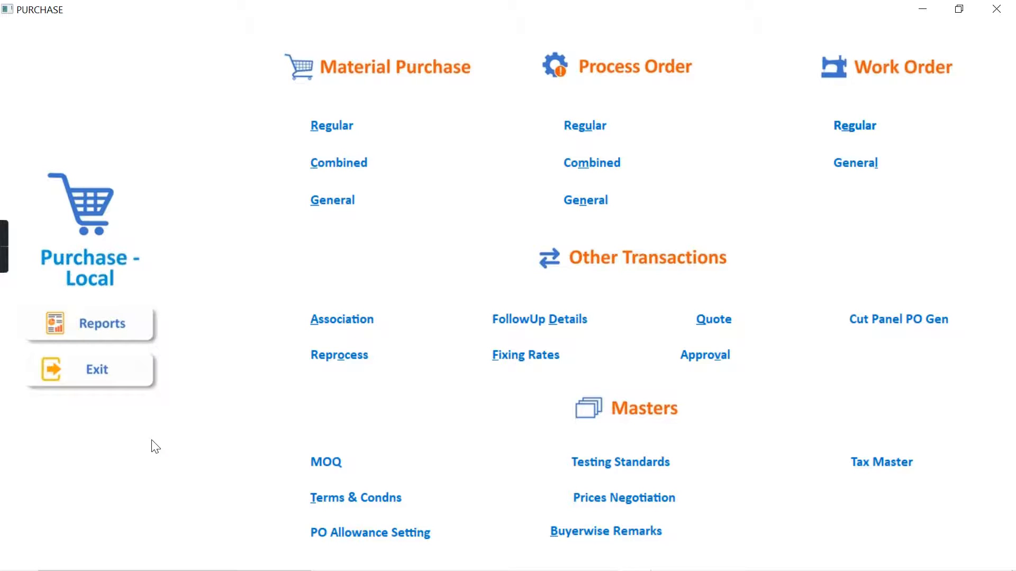
{"action": "key", "text": "super"}
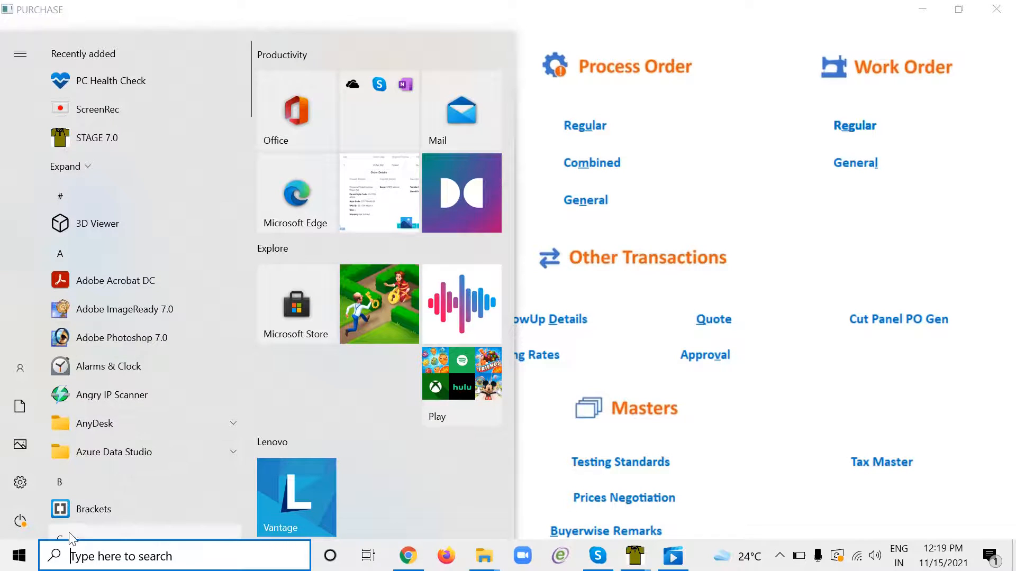
{"action": "type", "text": "pai"}
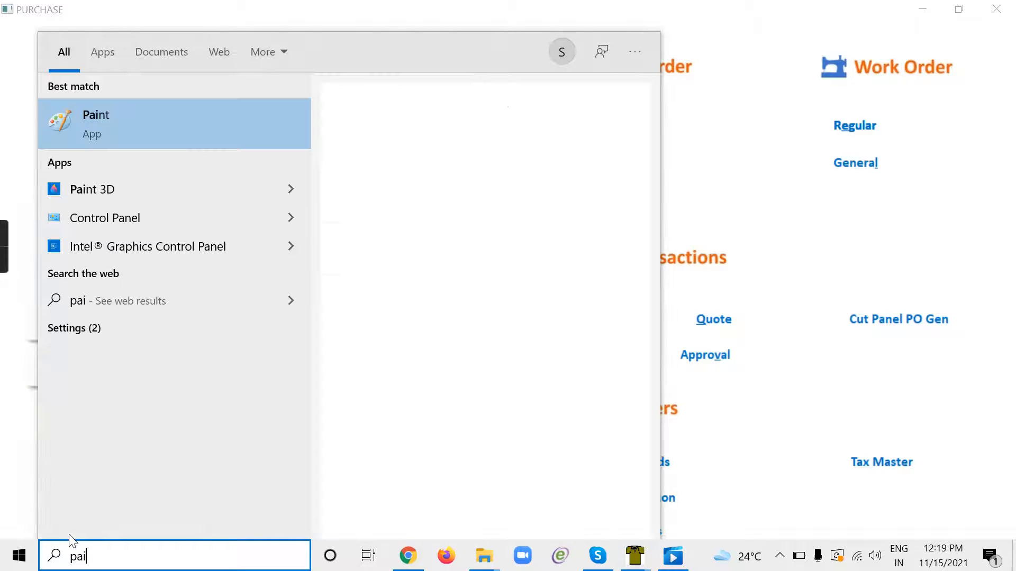
{"action": "left_click", "coordinate": [115, 128]}
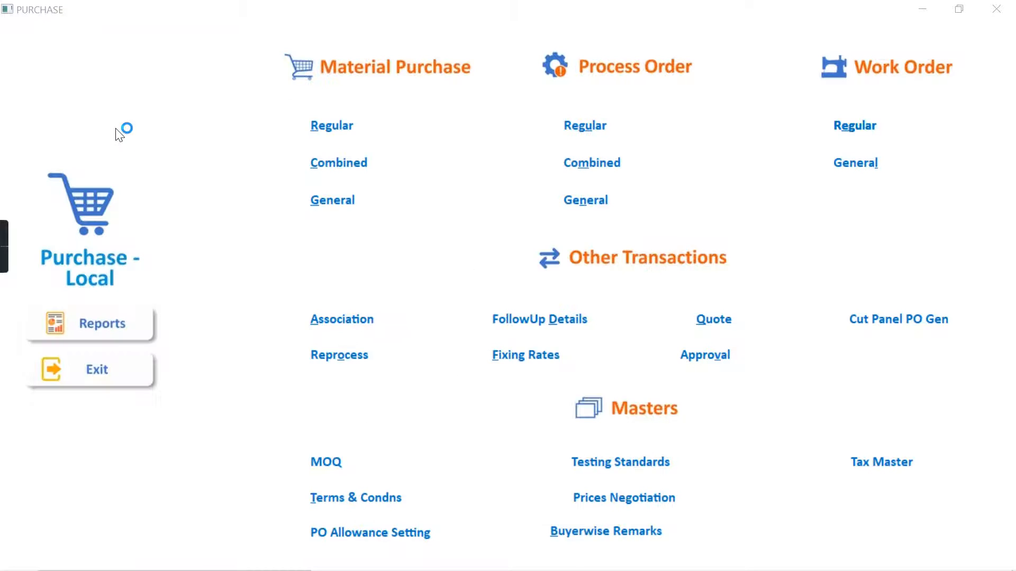
{"action": "key", "text": "ctrl+v"}
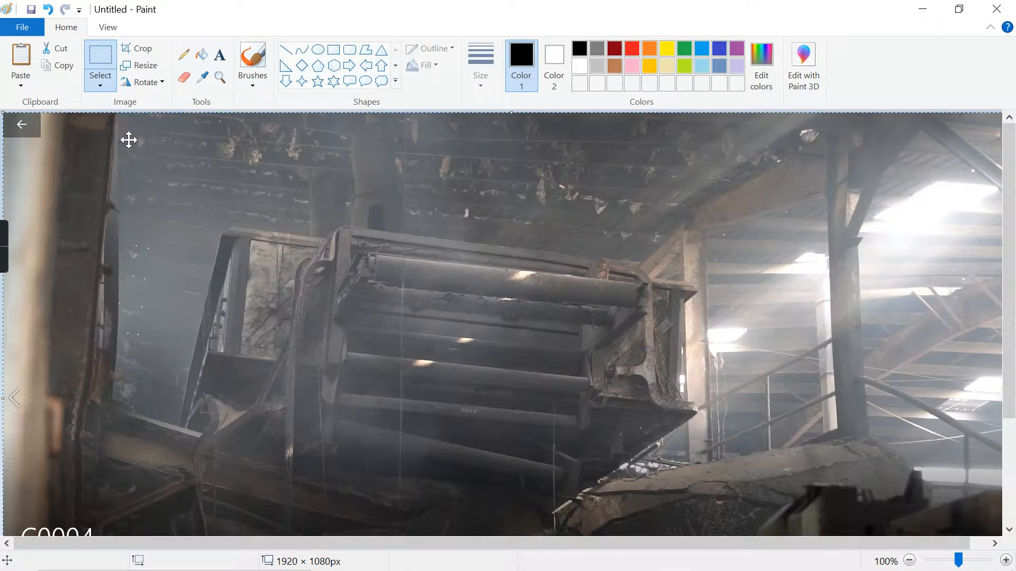
- Save the pasted picture as 3.png in the pictires of fire folder and return to the fire swami folder
{"action": "left_click", "coordinate": [19, 26]}
{"action": "left_click", "coordinate": [47, 164]}
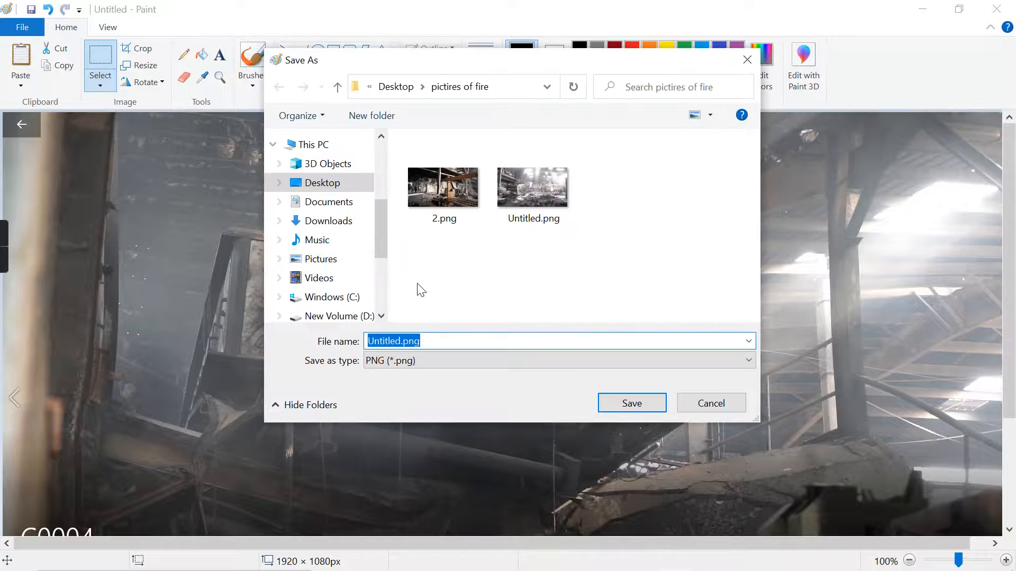
{"action": "type", "text": "3"}
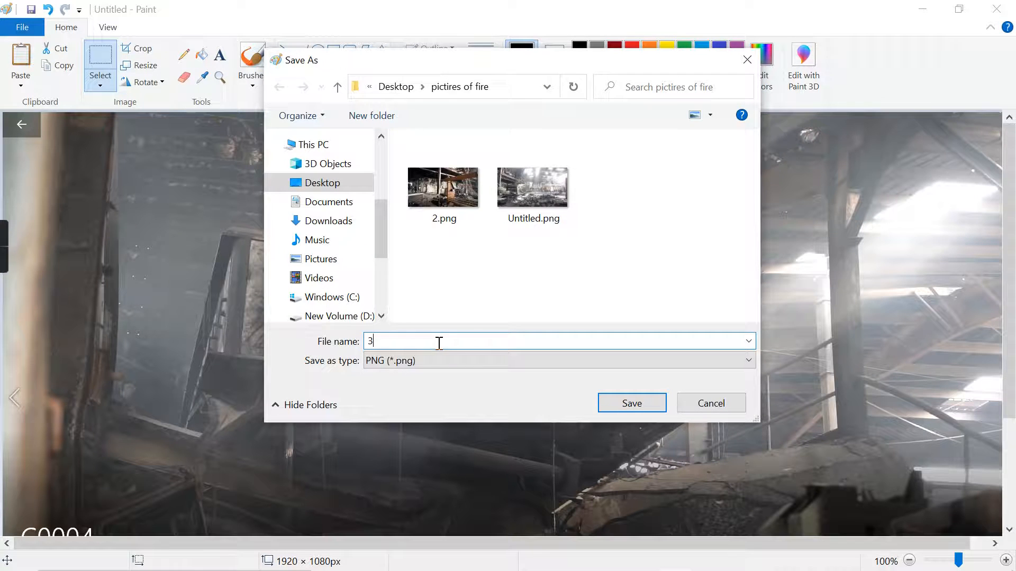
{"action": "left_click", "coordinate": [633, 403]}
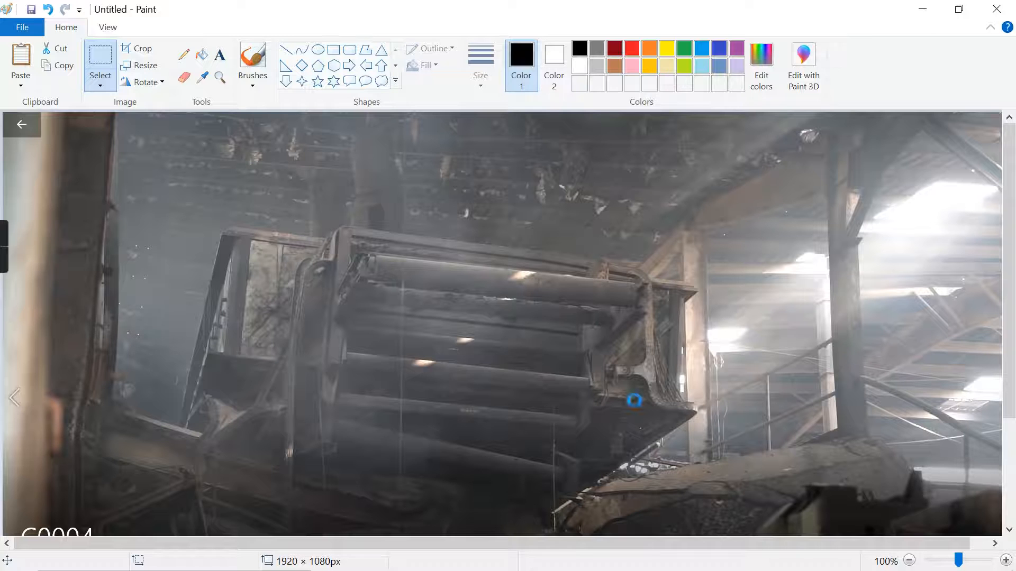
{"action": "left_click", "coordinate": [922, 9]}
{"action": "left_click", "coordinate": [922, 9]}
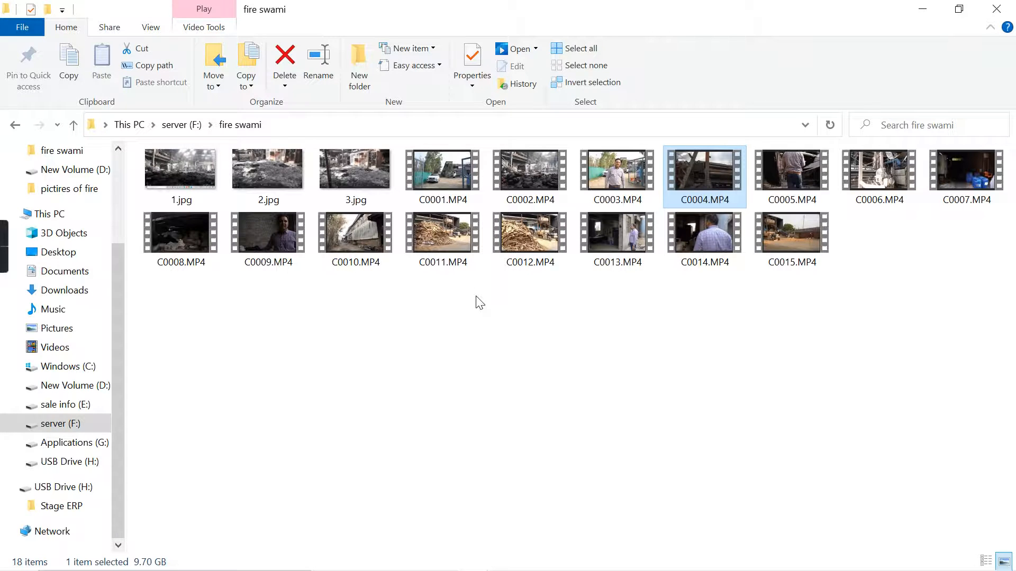
- Return to the paused C0004.MP4 video and seek forward to the burnt hall with heaps of white fabric on the floor
{"action": "key", "text": "alt+Tab"}
{"action": "key", "text": "Tab"}
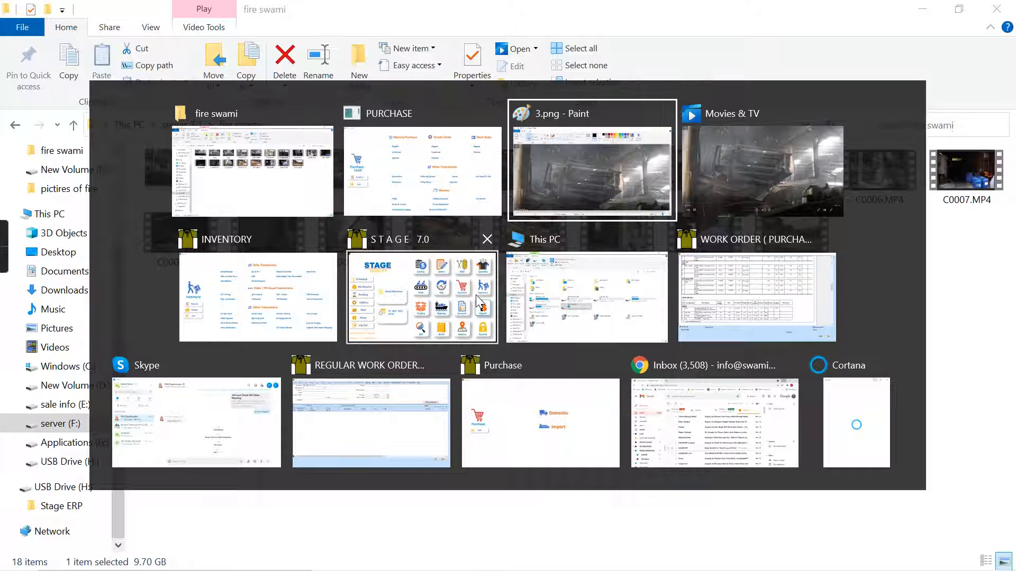
{"action": "key", "text": "Escape"}
{"action": "key", "text": "Return"}
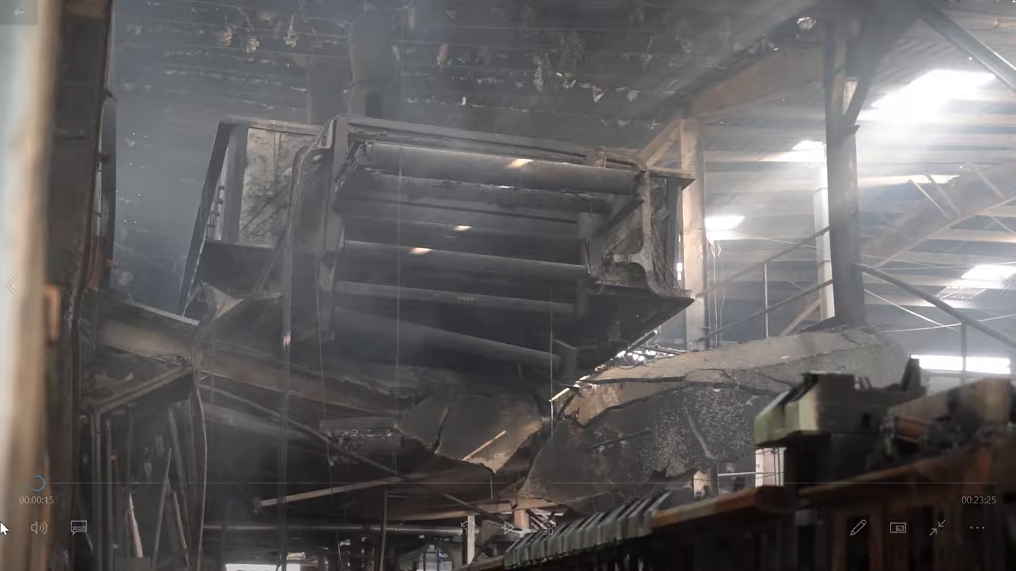
{"action": "left_click", "coordinate": [43, 488]}
{"action": "key", "text": "Right"}
{"action": "key", "text": "Right"}
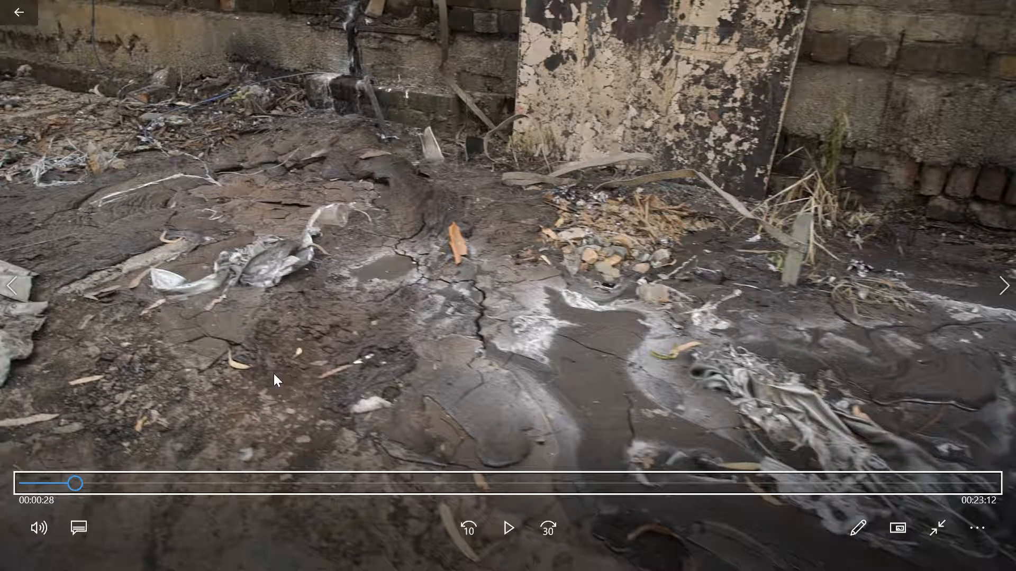
{"action": "key", "text": "Right"}
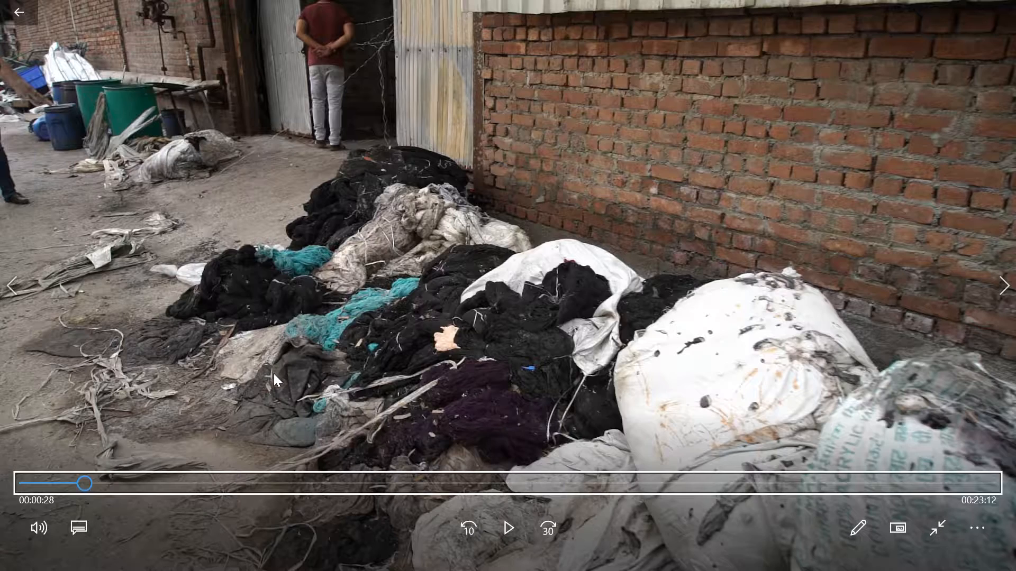
{"action": "key", "text": "Right"}
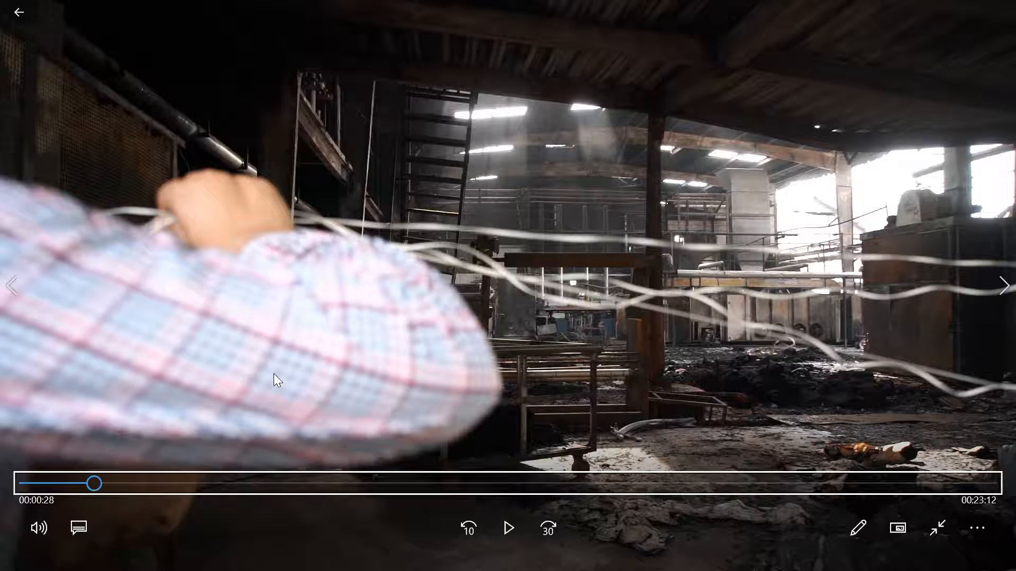
{"action": "key", "text": "Right"}
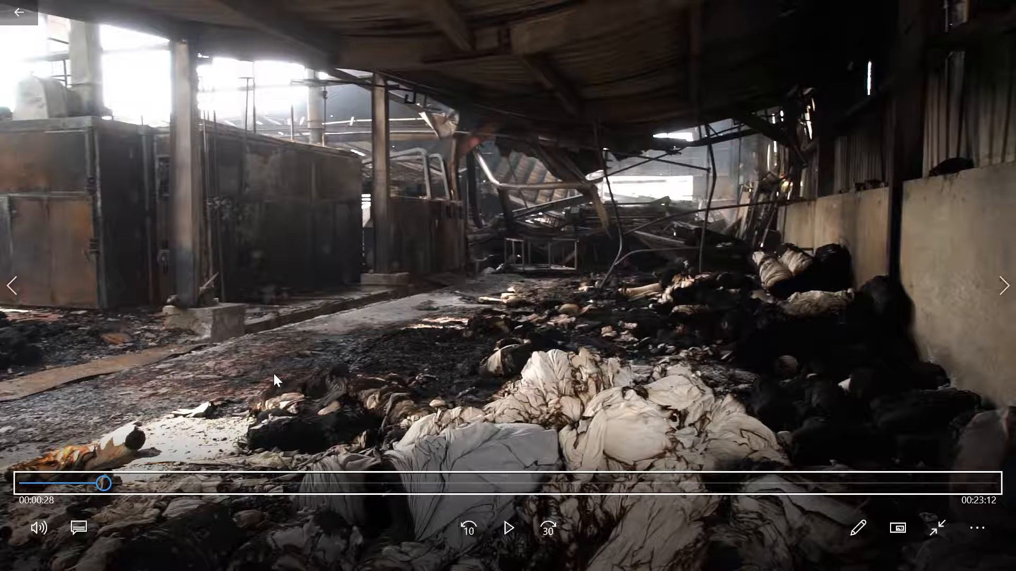
- Switch back to Paint and paste the captured frame of the burnt hall into a new picture
{"action": "key", "text": "alt+Tab"}
{"action": "key", "text": "alt+Tab"}
{"action": "key", "text": "alt+Tab"}
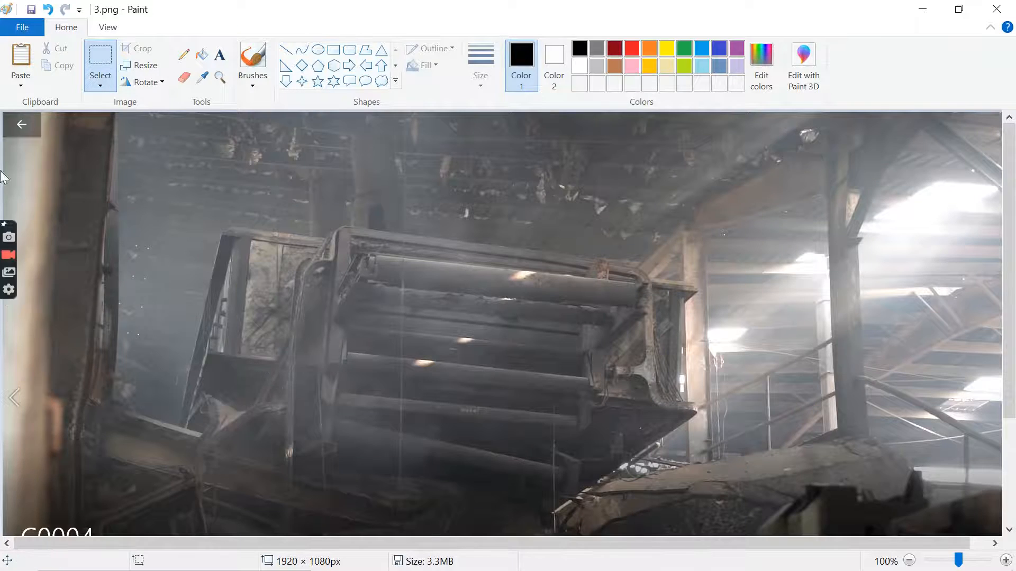
{"action": "left_click", "coordinate": [23, 28]}
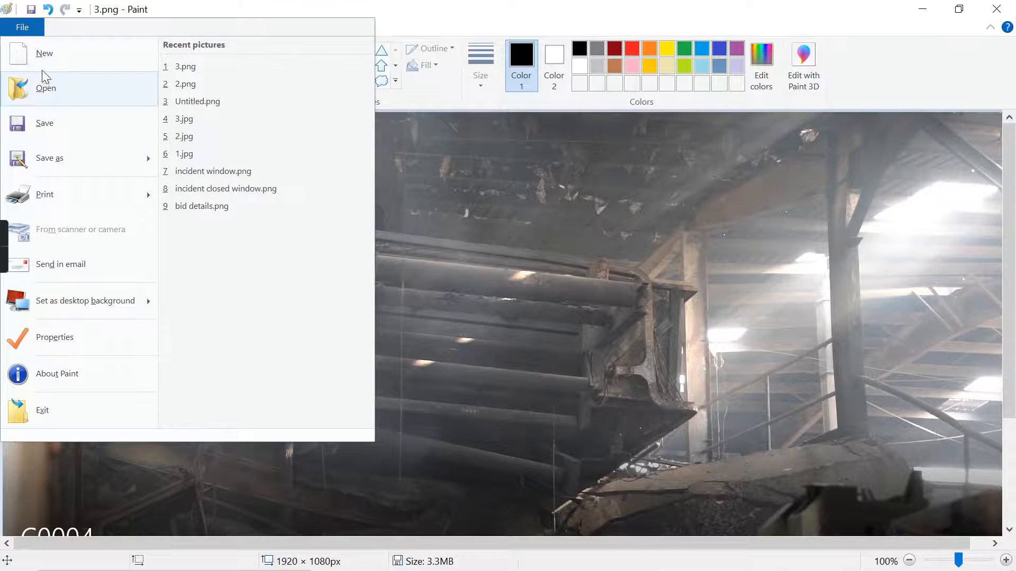
{"action": "left_click", "coordinate": [44, 54]}
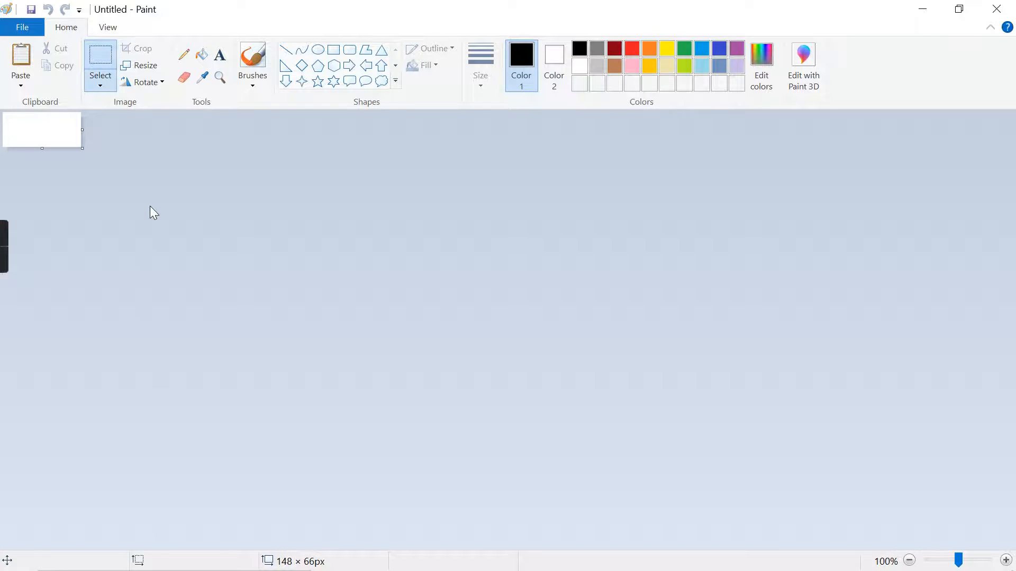
{"action": "key", "text": "ctrl+v"}
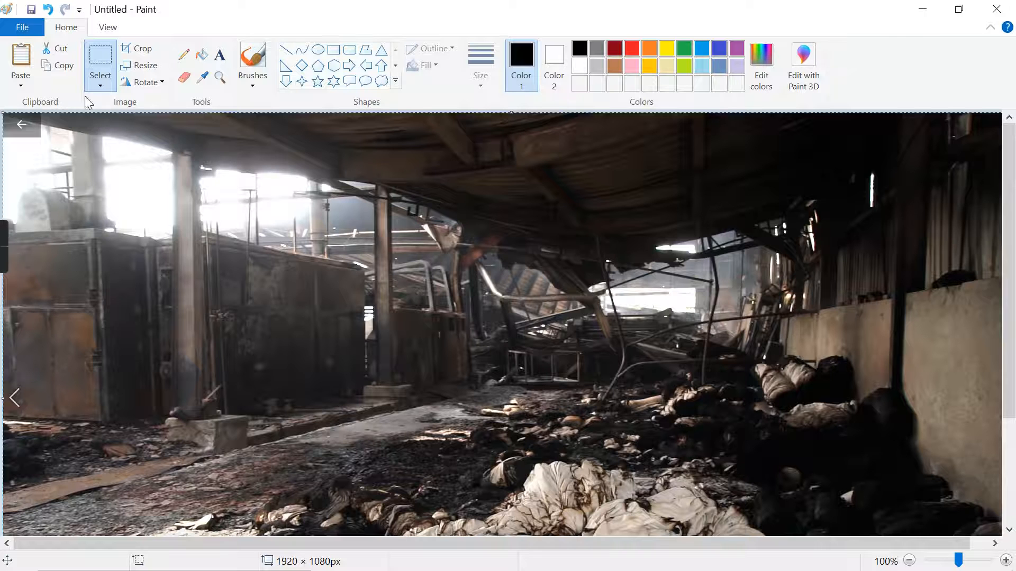
- Save the pasted picture as 4.png in the pictires of fire folder and close Paint
{"action": "left_click", "coordinate": [22, 27]}
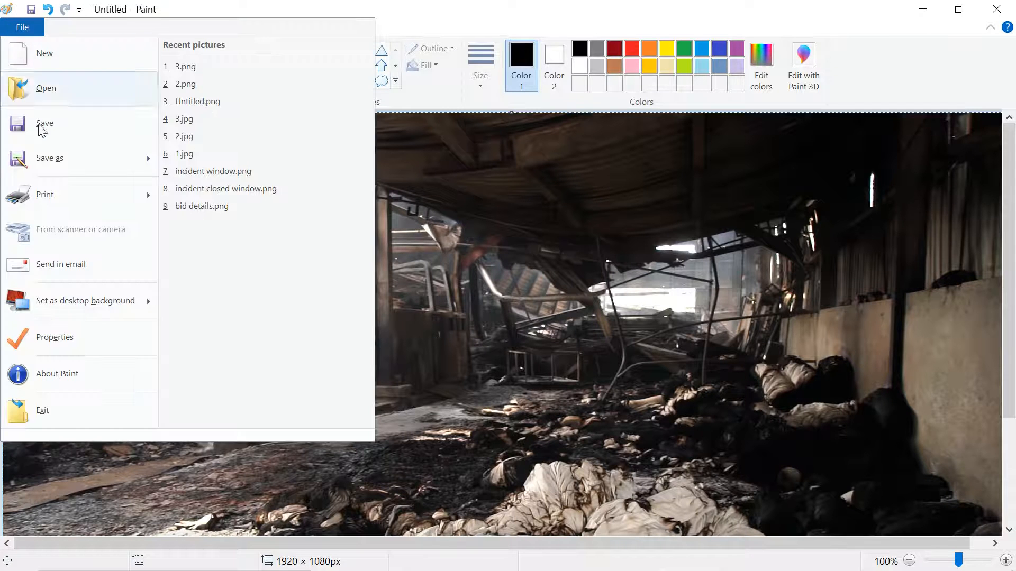
{"action": "mouse_move", "coordinate": [58, 165]}
{"action": "left_click", "coordinate": [280, 269]}
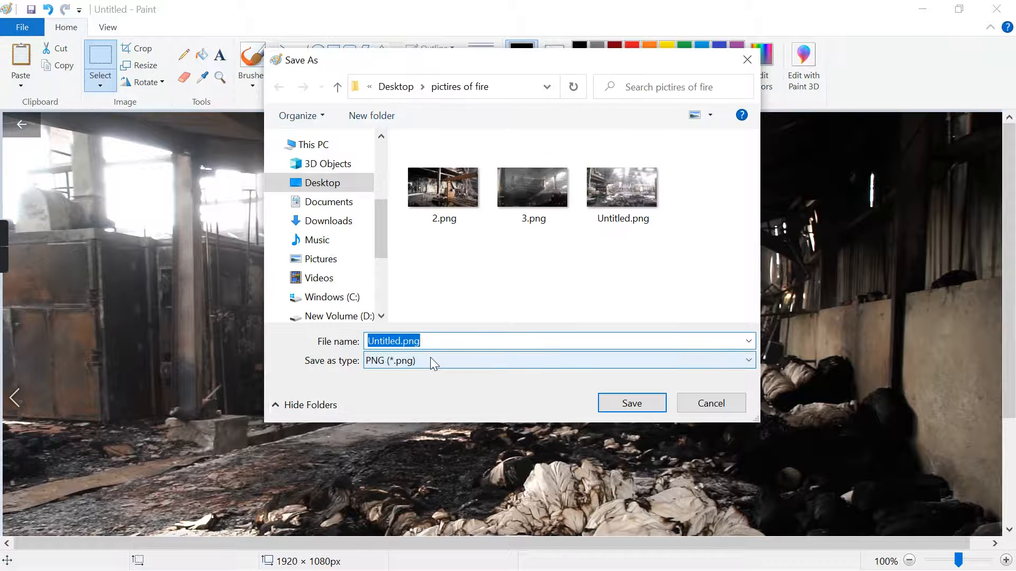
{"action": "type", "text": "4"}
{"action": "left_click", "coordinate": [636, 403]}
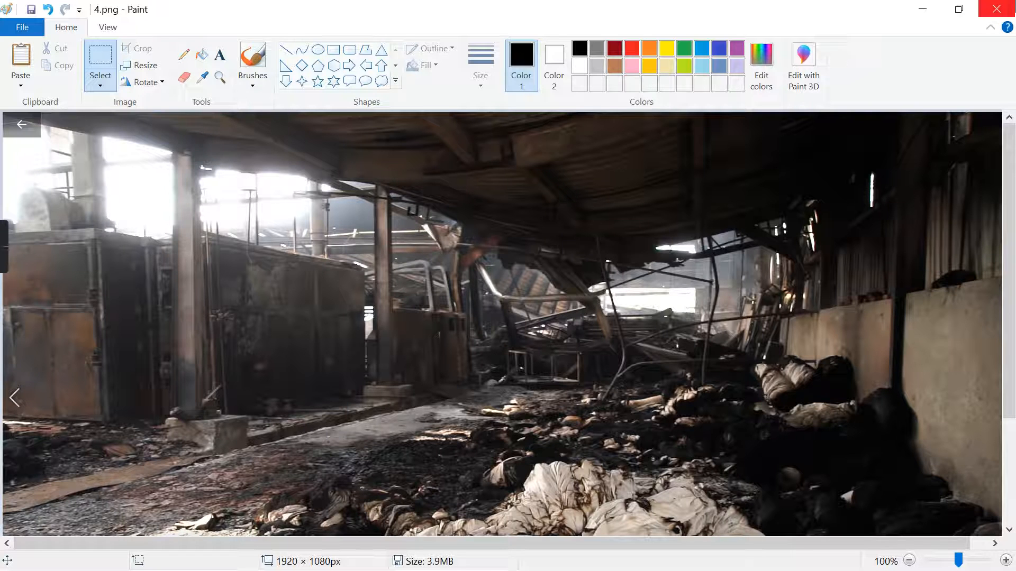
{"action": "left_click", "coordinate": [992, 8]}
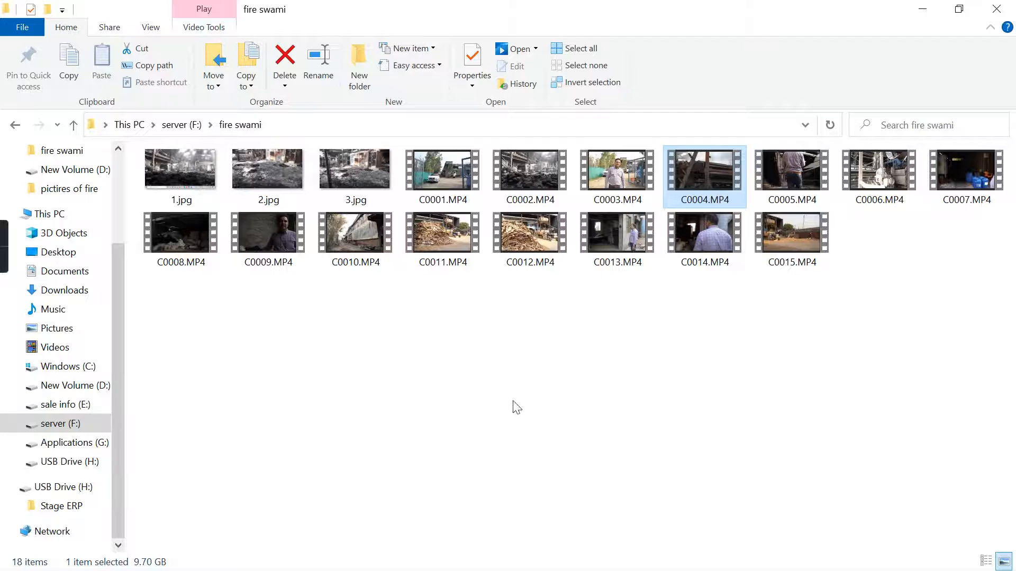
- Return to C0004.MP4, dismiss the low-battery notice and seek forward to the sagging sheet roof above the burnt machines
{"action": "key", "text": "alt+Tab"}
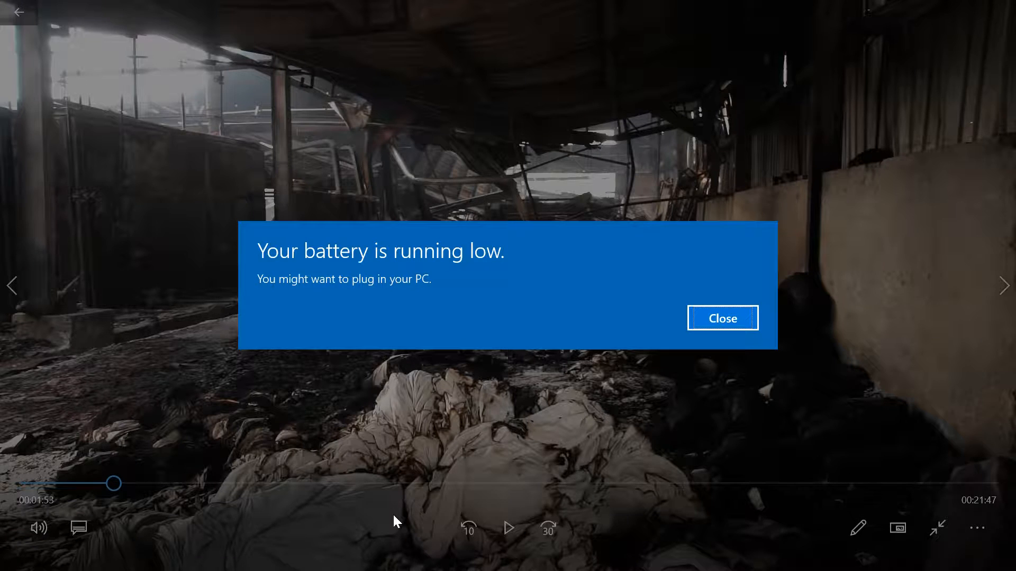
{"action": "key", "text": "Return"}
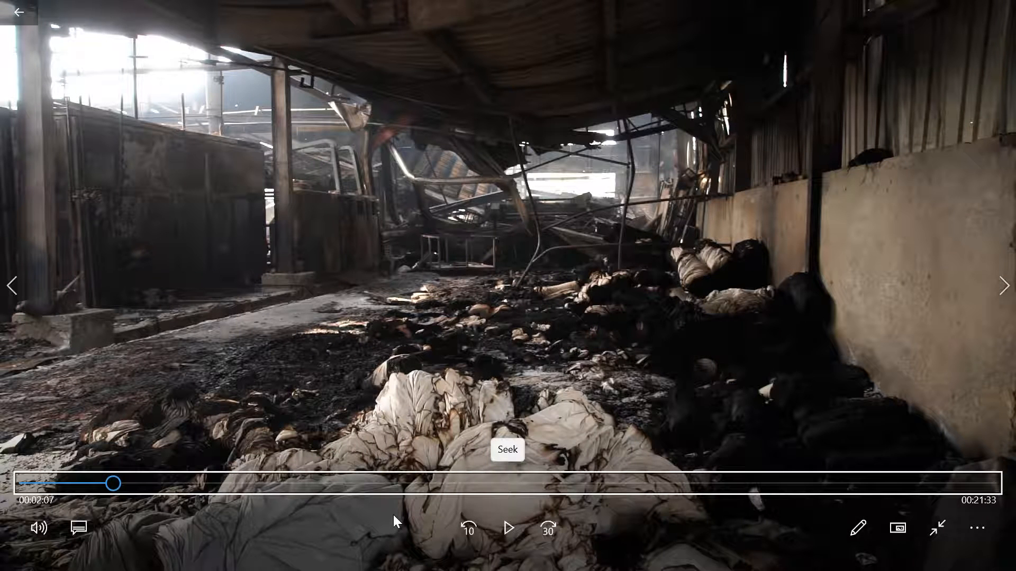
{"action": "key", "text": "Right"}
{"action": "key", "text": "Right"}
{"action": "key", "text": "Right"}
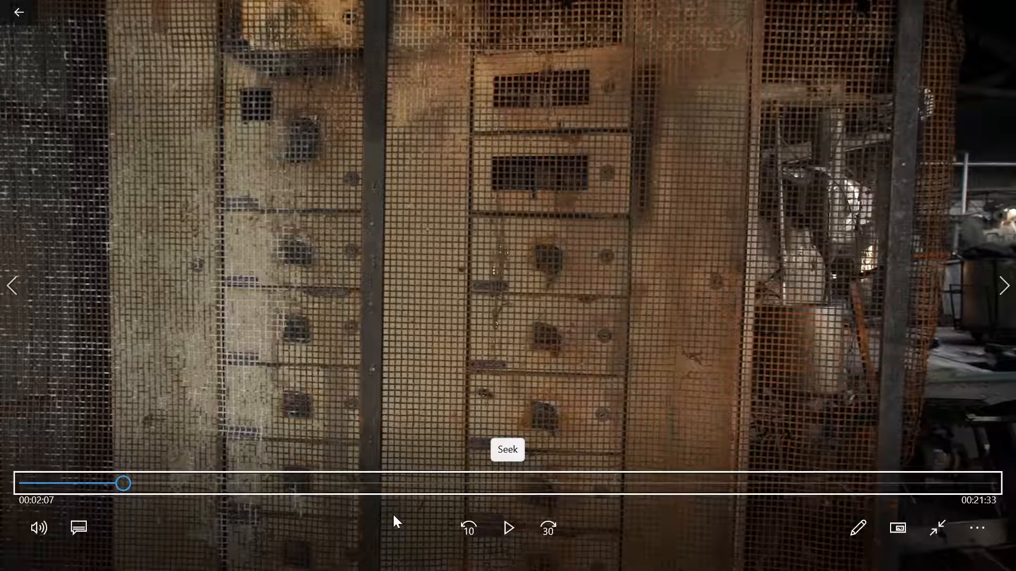
{"action": "key", "text": "Right"}
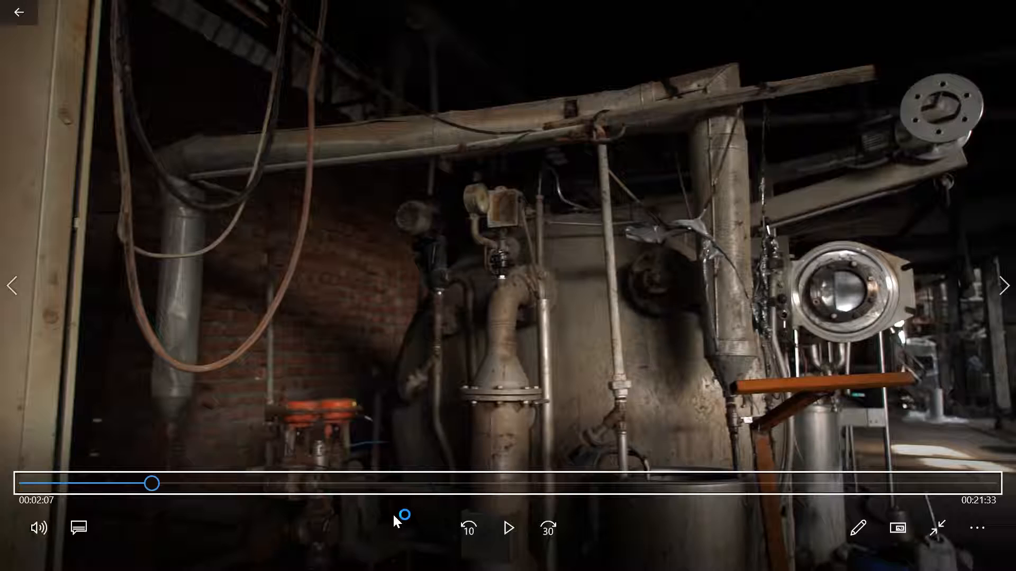
{"action": "key", "text": "Right"}
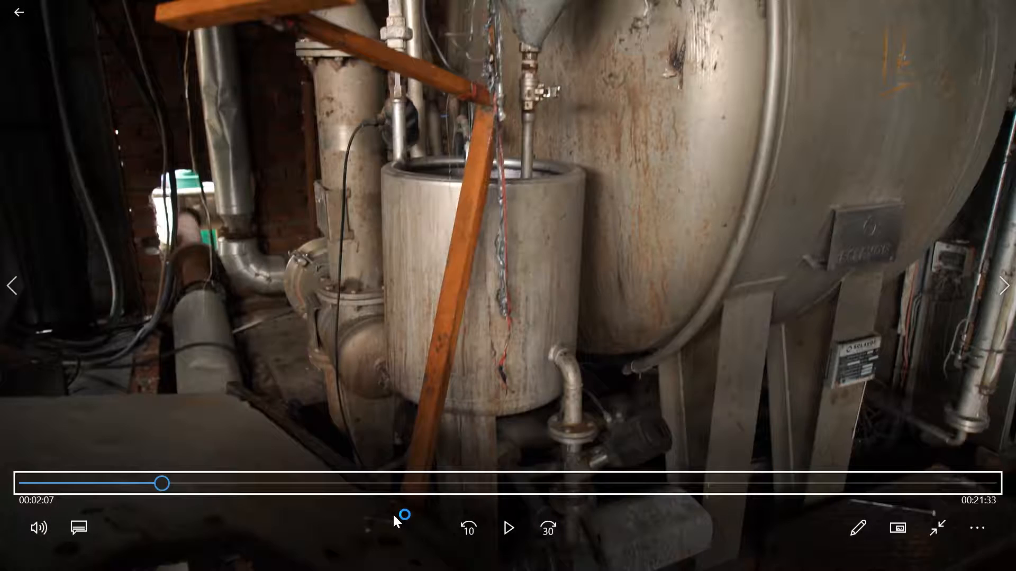
{"action": "key", "text": "Right"}
{"action": "key", "text": "Right"}
{"action": "key", "text": "Right"}
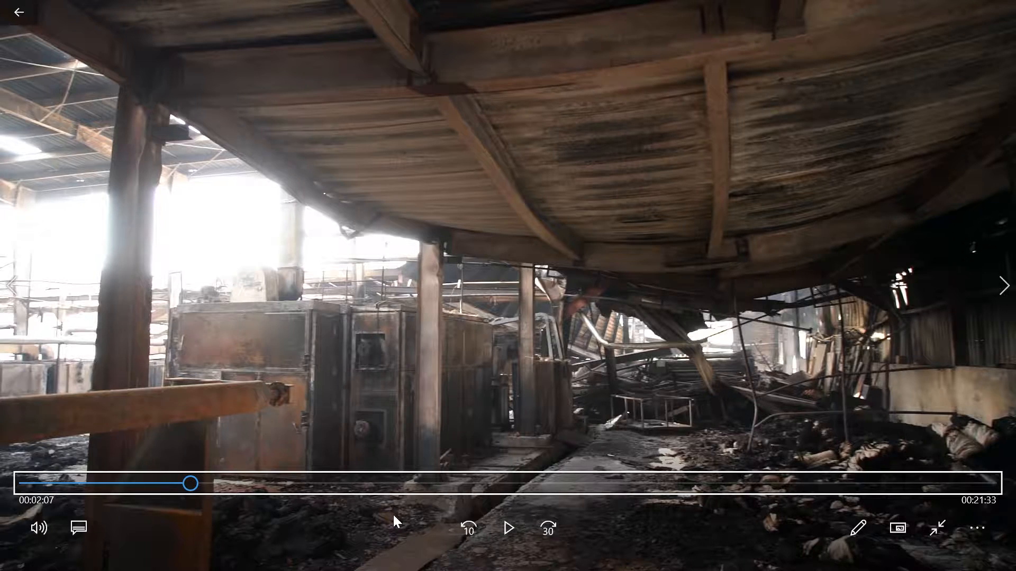
{"action": "key", "text": "alt+Tab"}
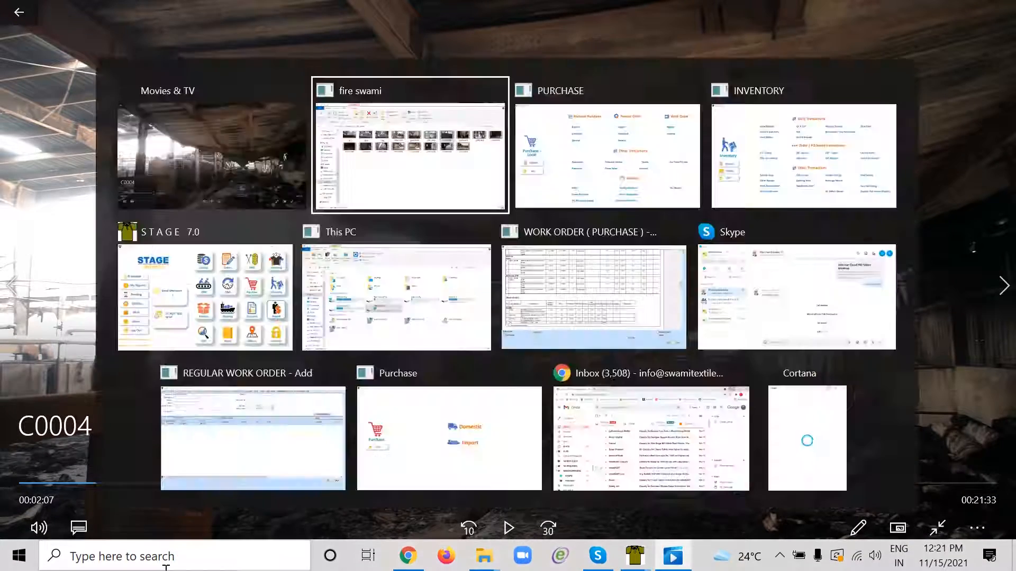
{"action": "key", "text": "alt+Tab"}
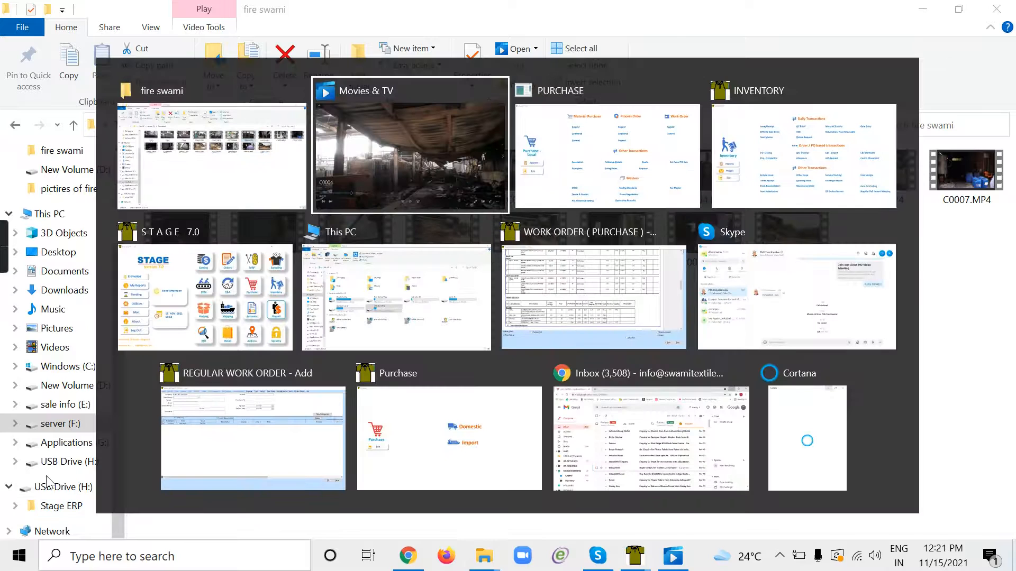
{"action": "key", "text": "Tab"}
{"action": "key", "text": "Tab"}
{"action": "key", "text": "Tab"}
{"action": "key", "text": "Tab"}
{"action": "key", "text": "Tab"}
{"action": "key", "text": "Tab"}
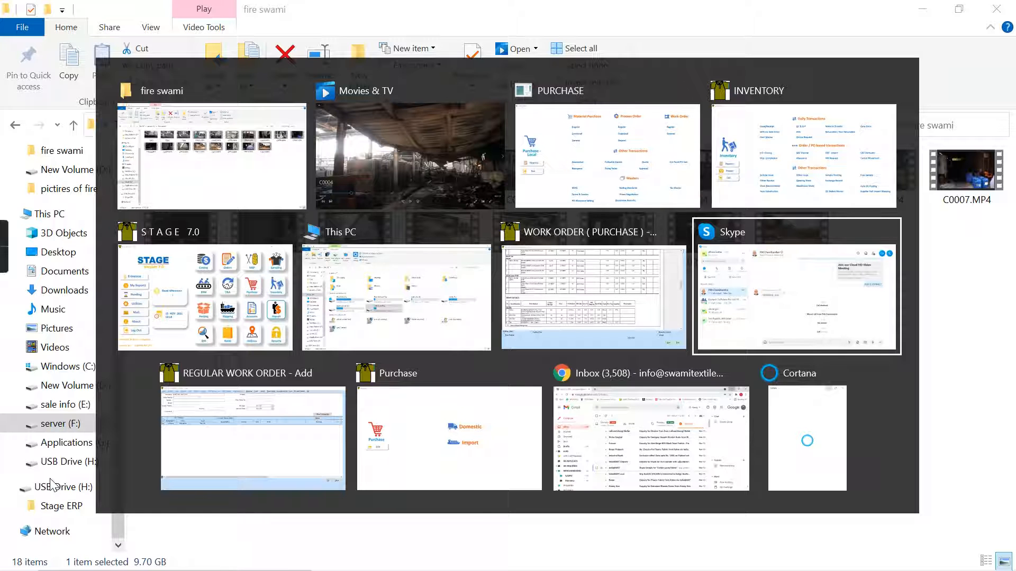
{"action": "key", "text": "alt"}
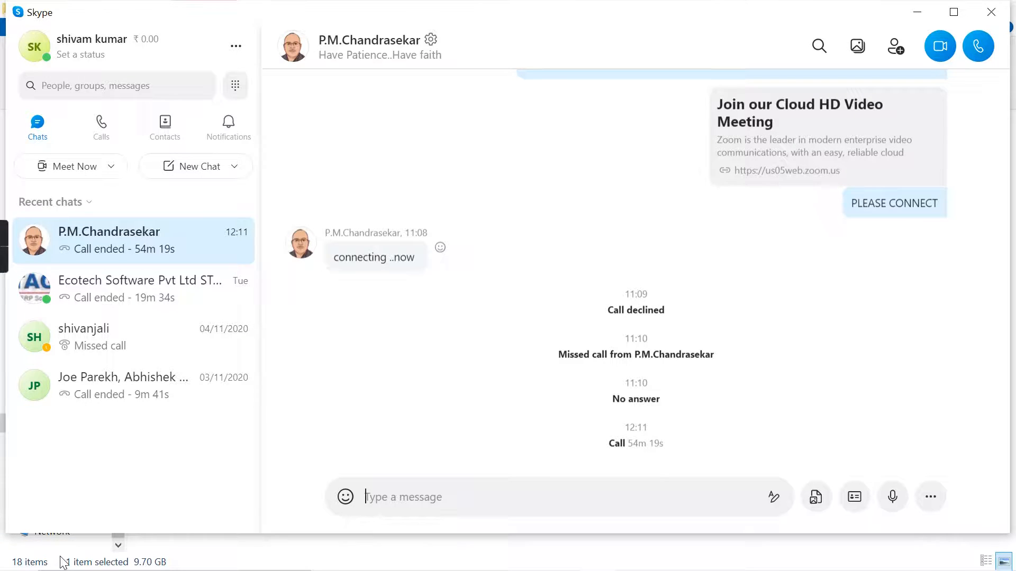
- Search for and open Paint, and paste the captured frame of the sagging roof into the blank picture
{"action": "key", "text": "super"}
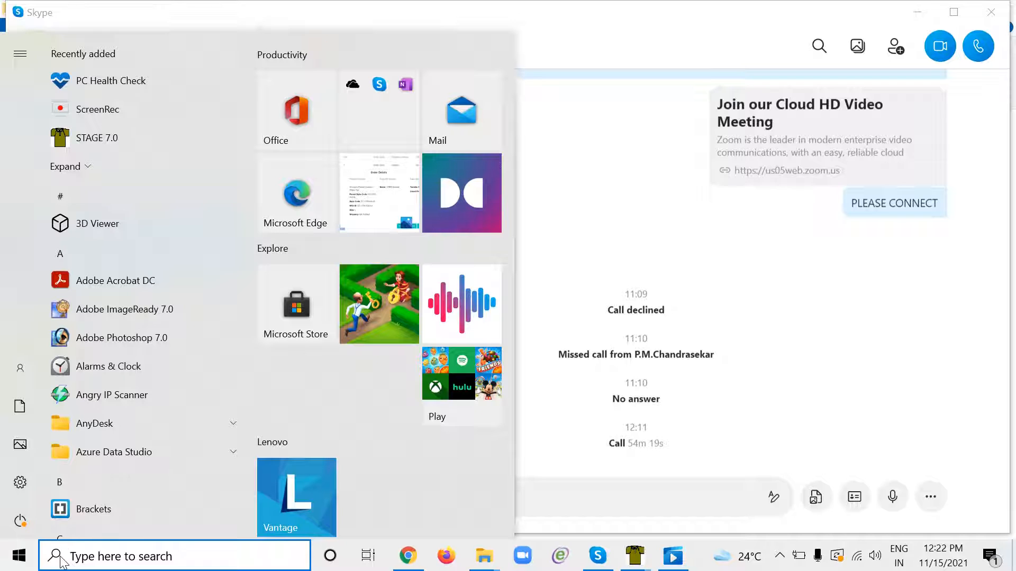
{"action": "type", "text": "pai"}
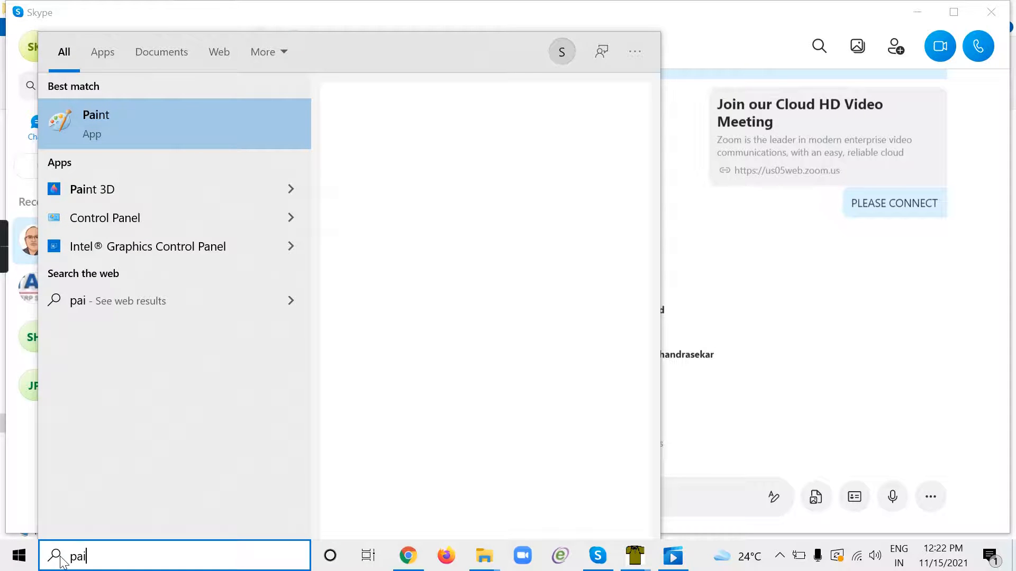
{"action": "left_click", "coordinate": [153, 123]}
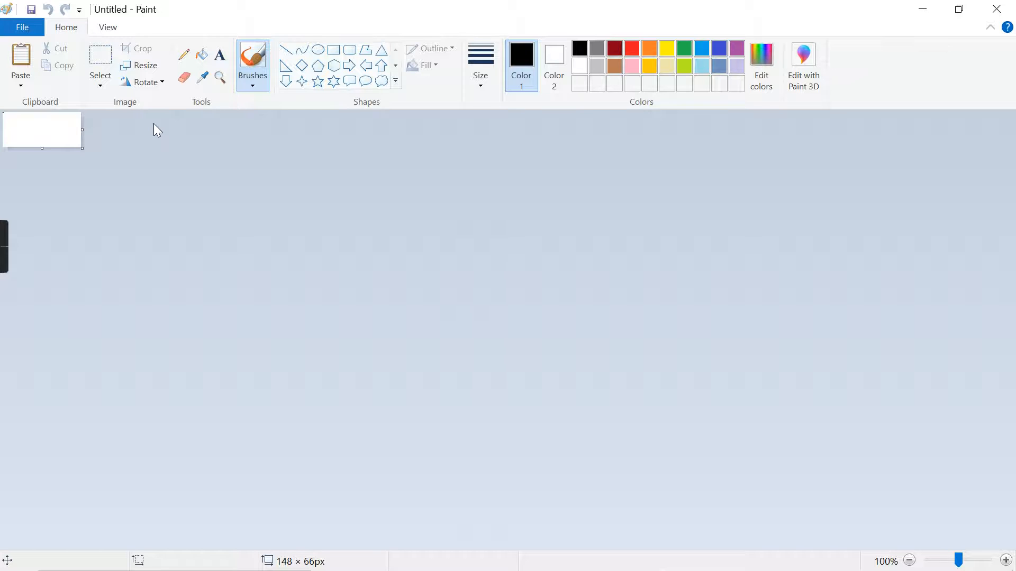
{"action": "key", "text": "ctrl+v"}
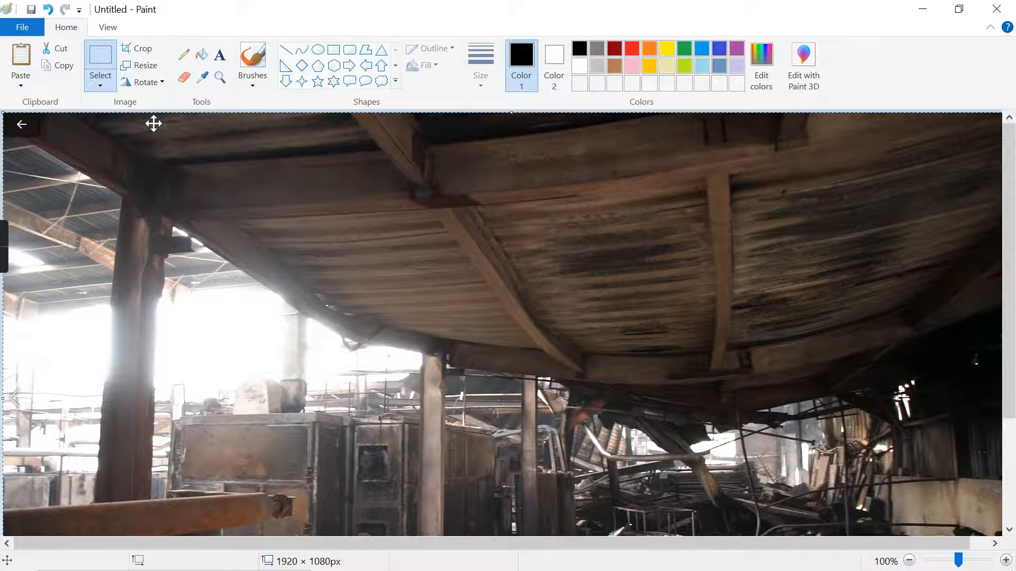
- Save the pasted picture as 5.png in the pictires of fire folder and save it once more
{"action": "left_click", "coordinate": [23, 27]}
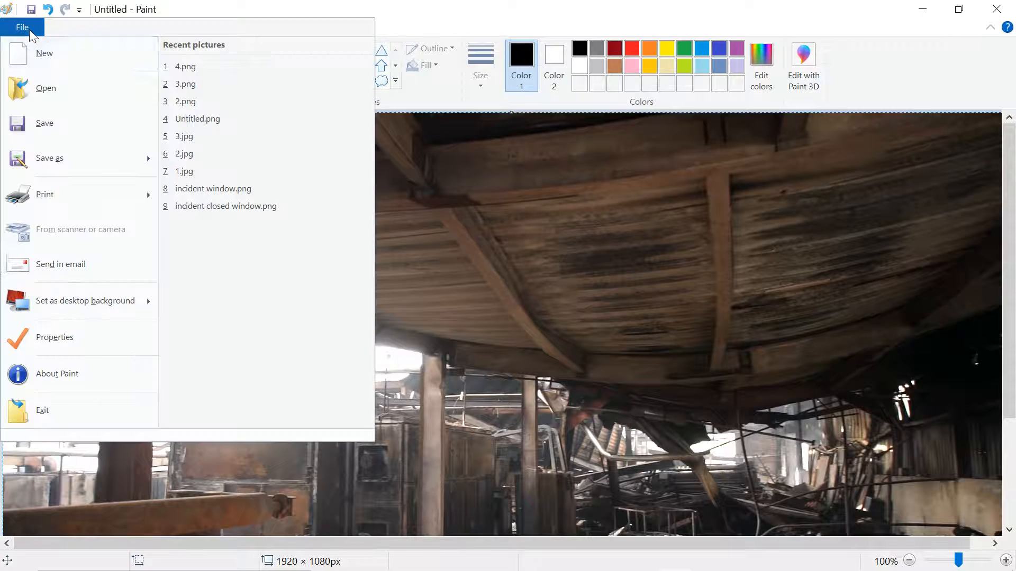
{"action": "left_click", "coordinate": [65, 158]}
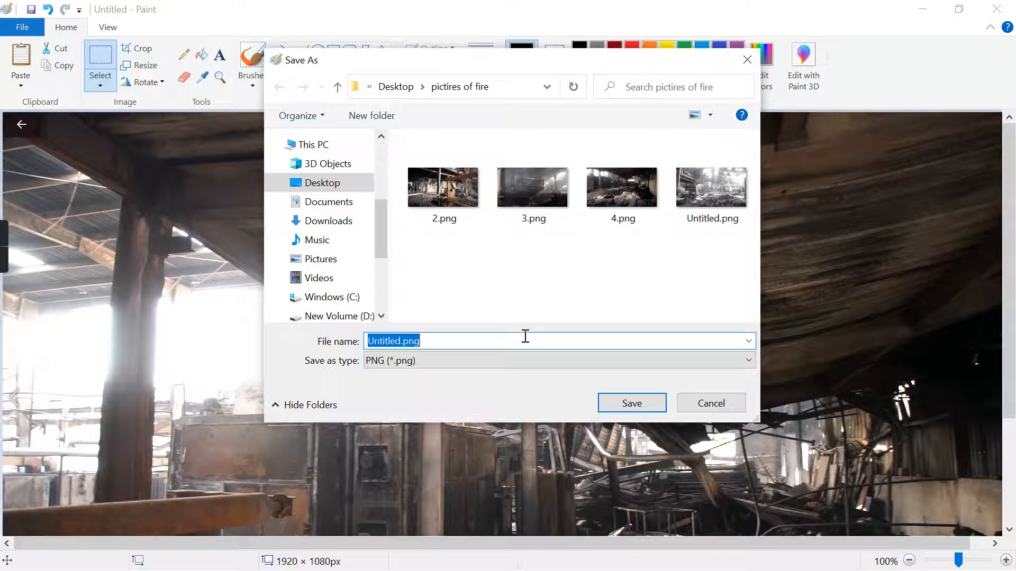
{"action": "type", "text": "5"}
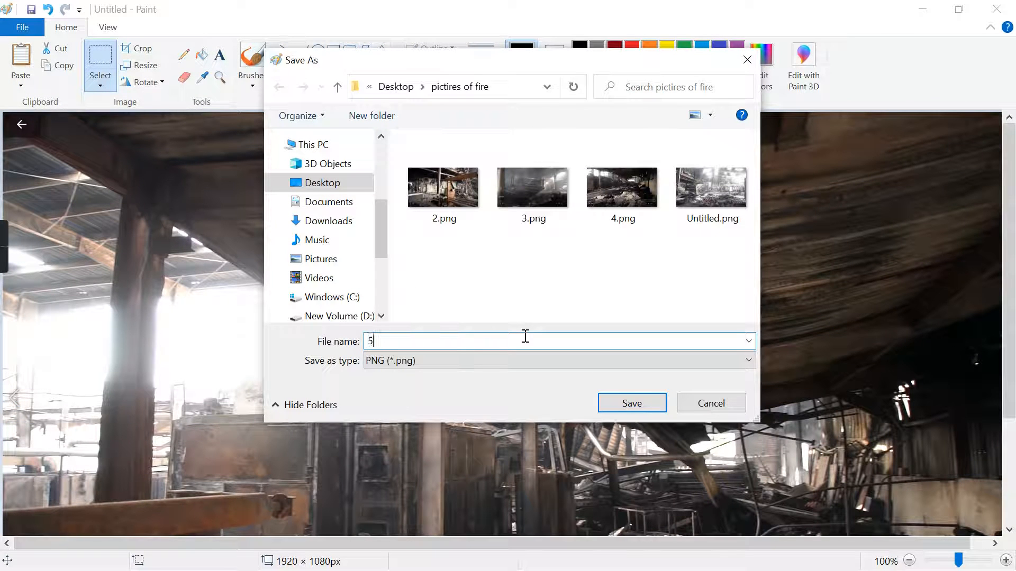
{"action": "left_click", "coordinate": [631, 404]}
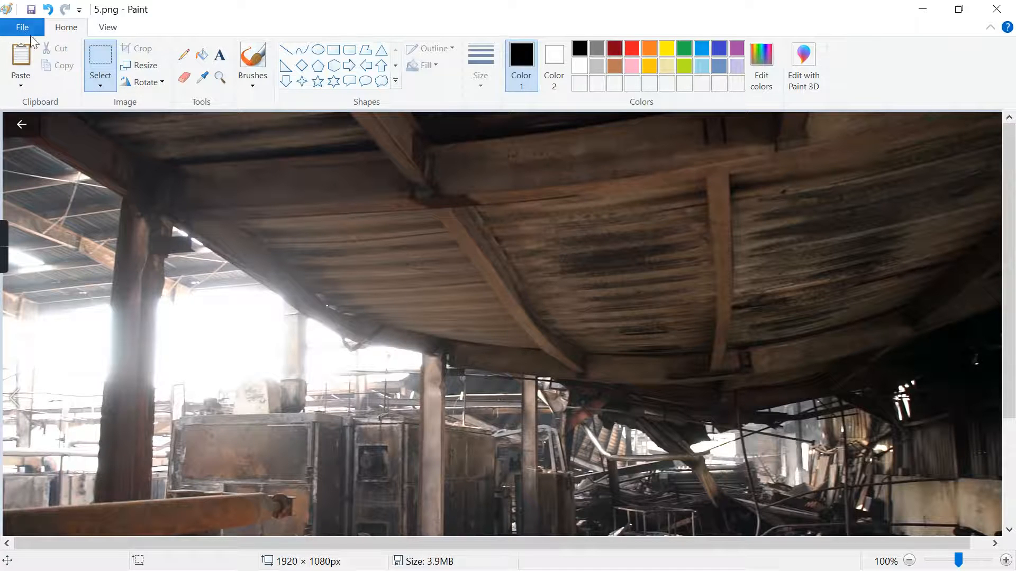
{"action": "left_click", "coordinate": [22, 31]}
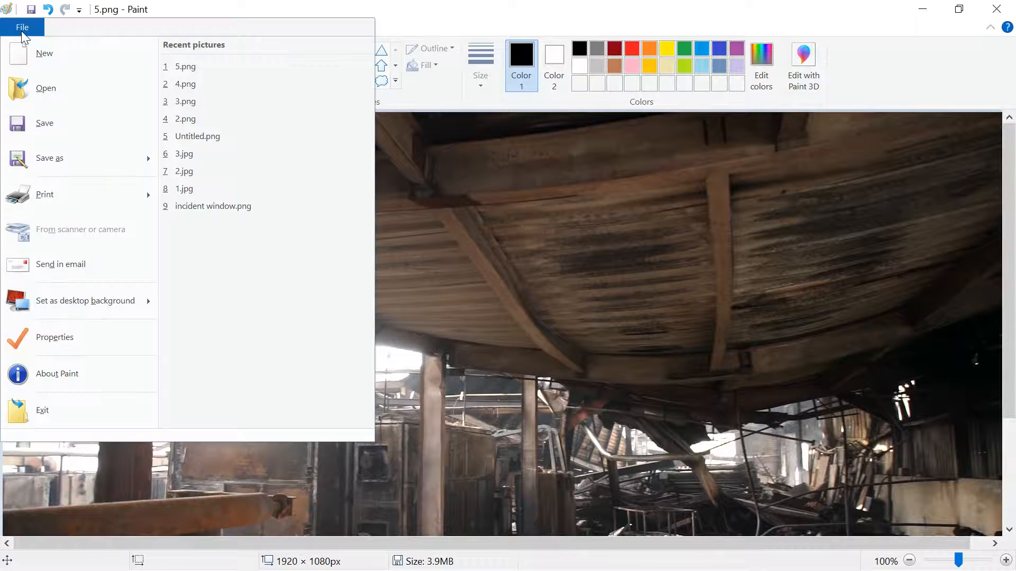
{"action": "left_click", "coordinate": [65, 127]}
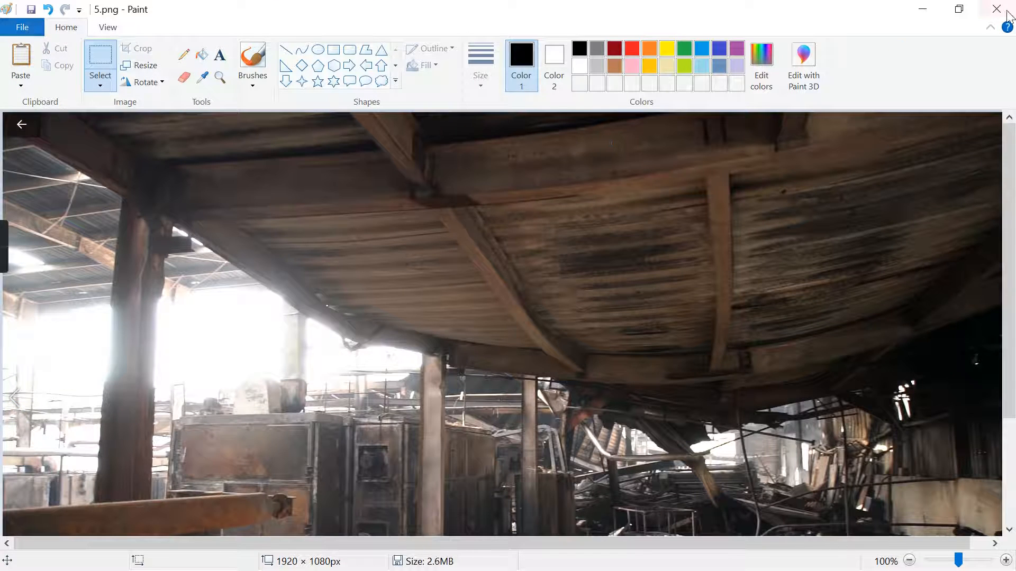
{"action": "left_click", "coordinate": [23, 27]}
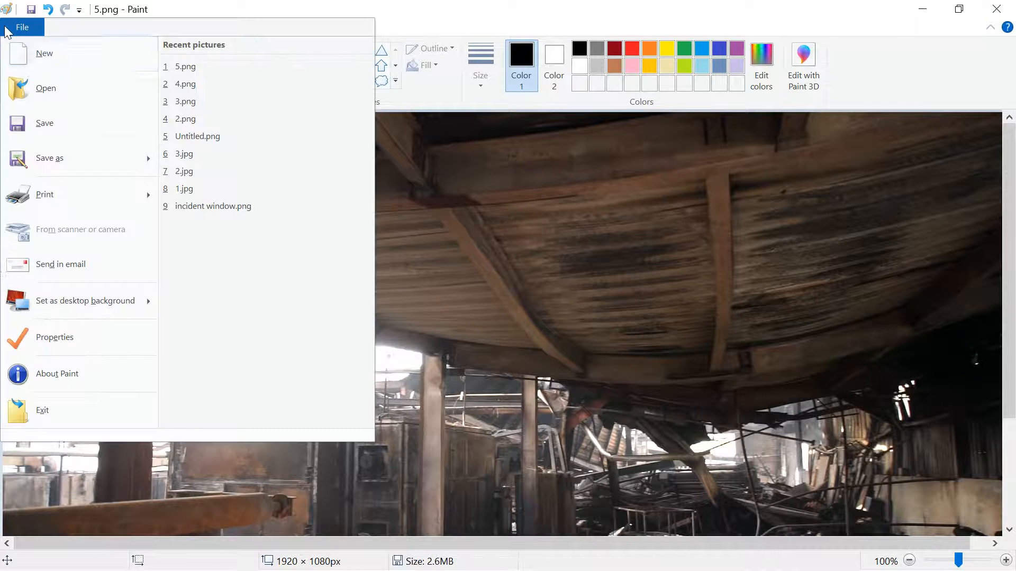
- Start a new blank picture, return to the fire footage in Movies & TV and seek forward to the burnt rolls on the floor
{"action": "left_click", "coordinate": [26, 59]}
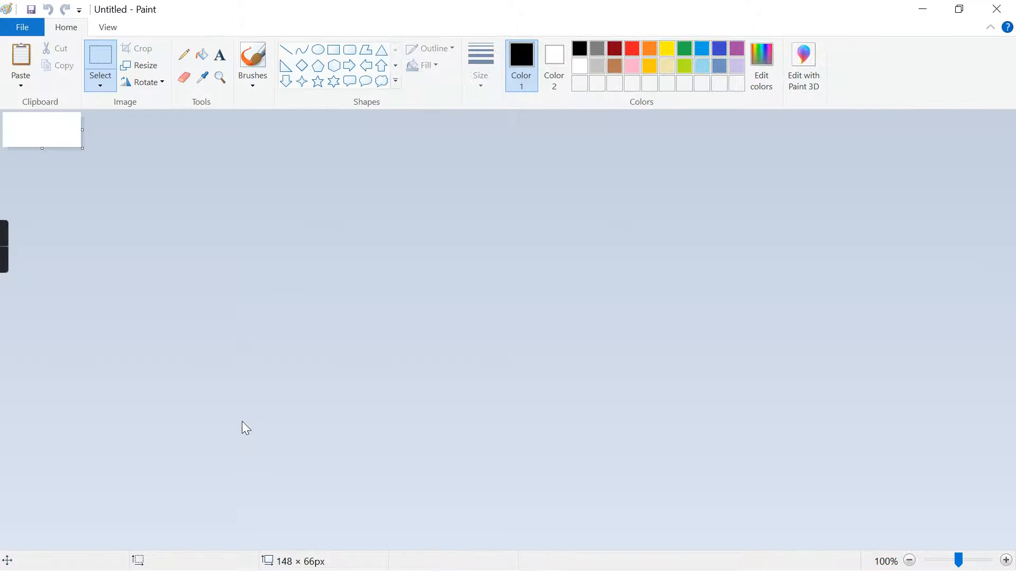
{"action": "key", "text": "alt+Tab"}
{"action": "key", "text": "alt+Tab"}
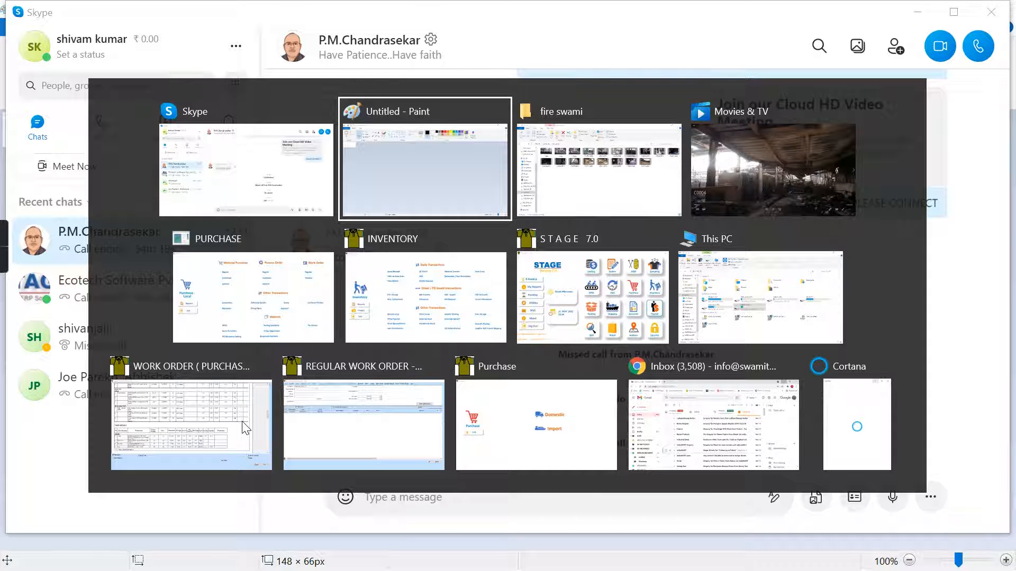
{"action": "key", "text": "alt+Tab"}
{"action": "key", "text": "alt+Tab"}
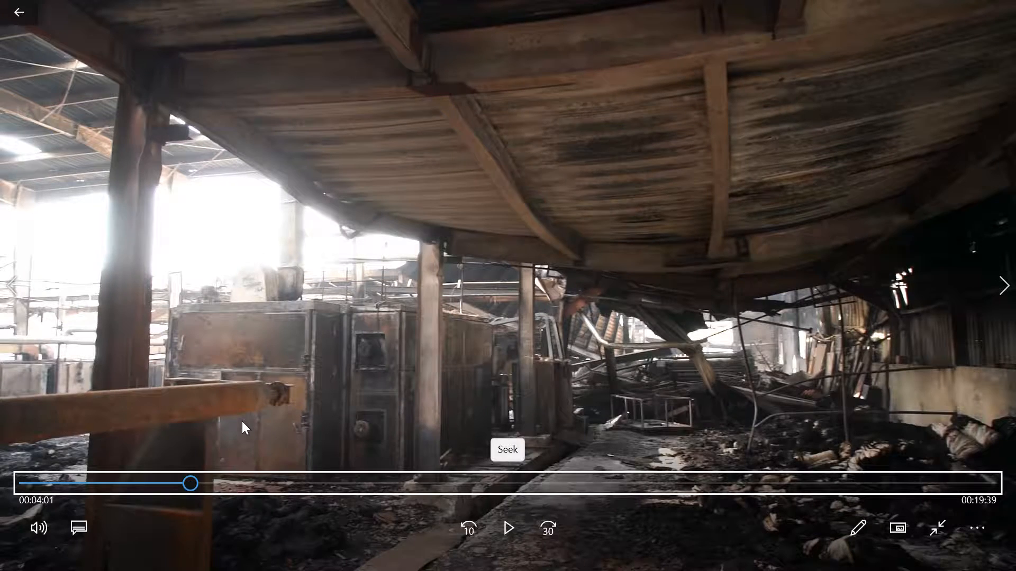
{"action": "key", "text": "Right"}
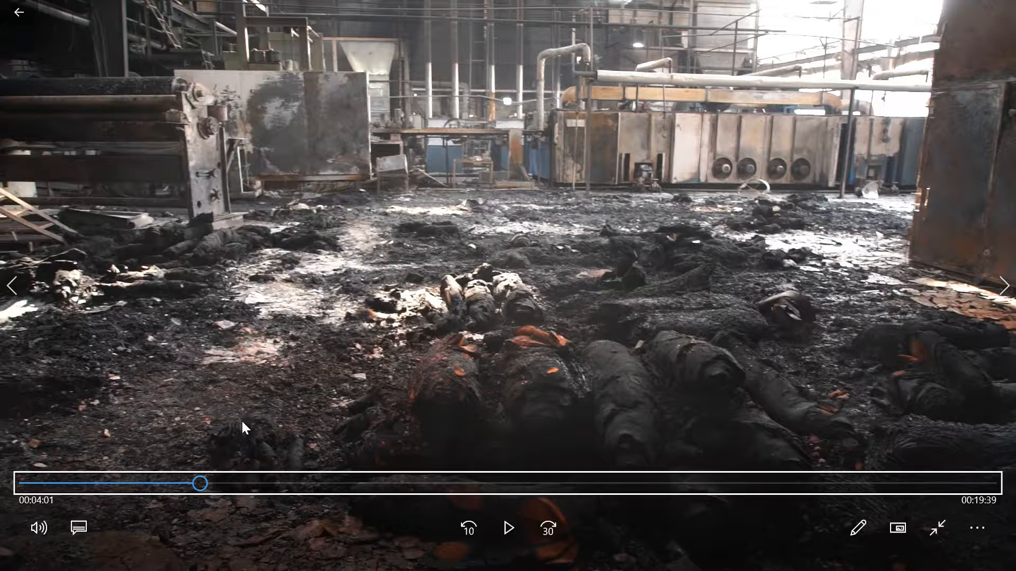
- Switch back to Paint and paste the captured frame of the burnt rolls into the blank picture
{"action": "key", "text": "alt+Tab"}
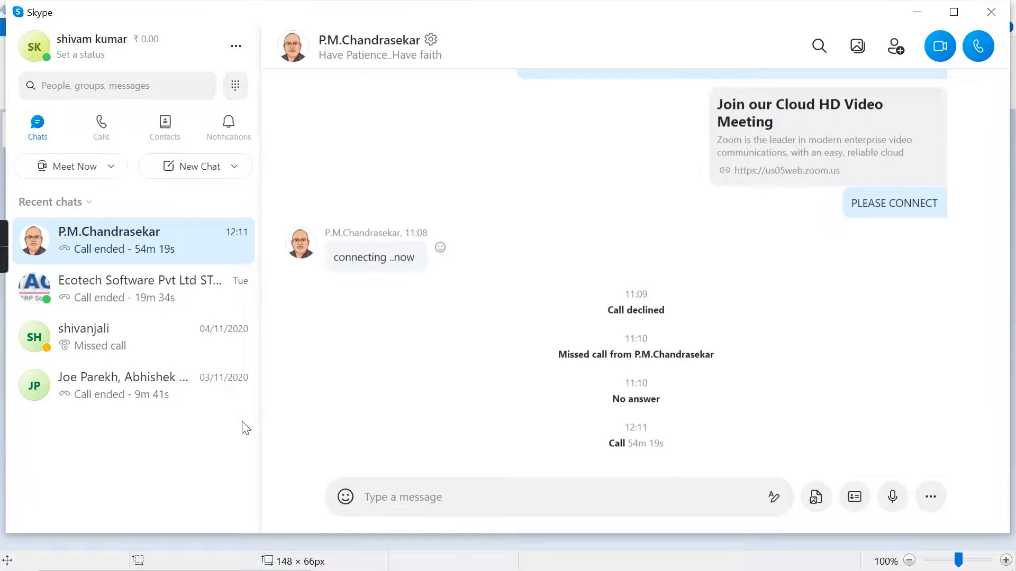
{"action": "key", "text": "alt+Tab"}
{"action": "key", "text": "alt+Tab"}
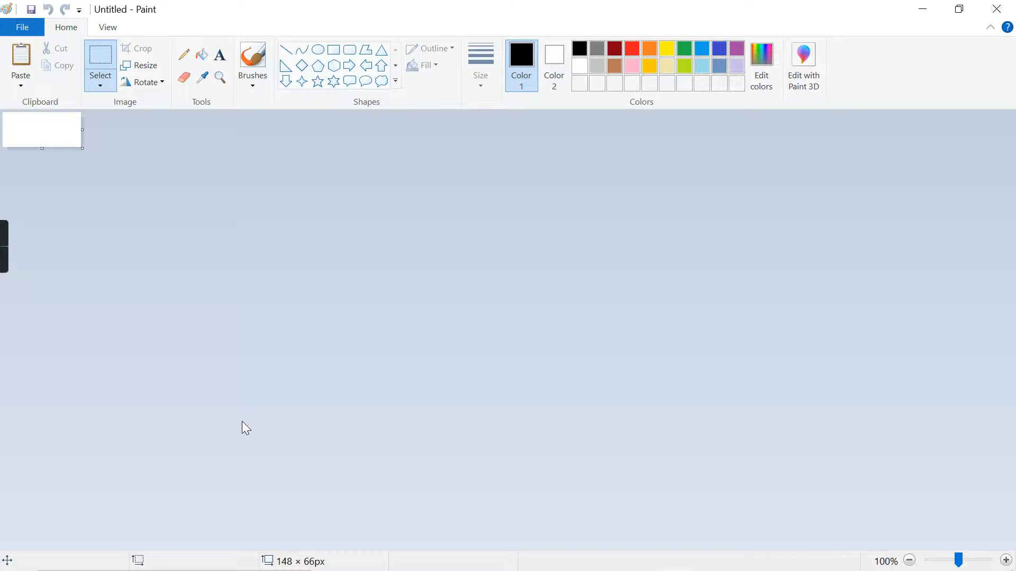
{"action": "key", "text": "ctrl+v"}
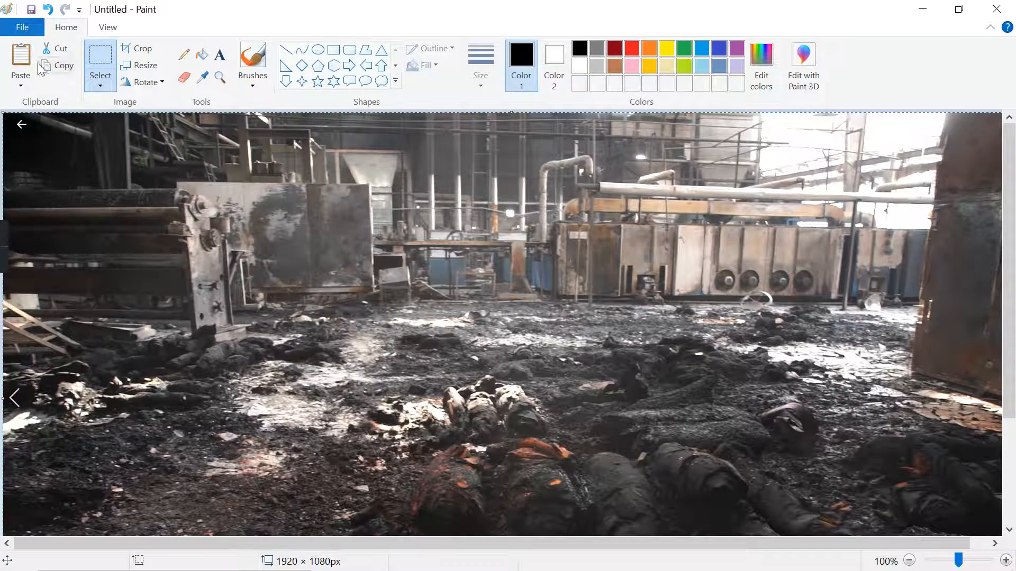
- Save the pasted picture as 6.png in the pictires of fire folder
{"action": "left_click", "coordinate": [22, 27]}
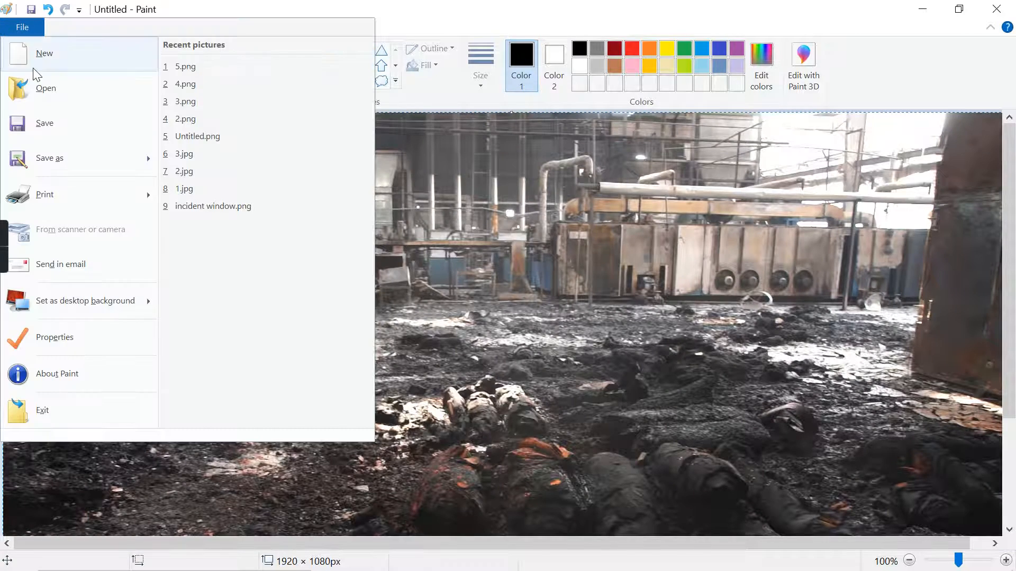
{"action": "left_click", "coordinate": [63, 153]}
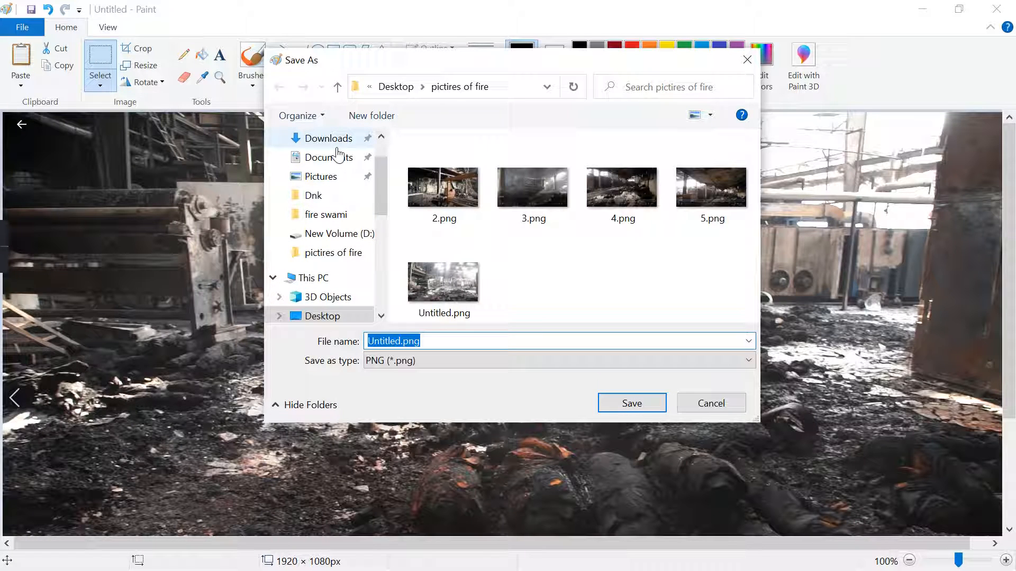
{"action": "type", "text": "6"}
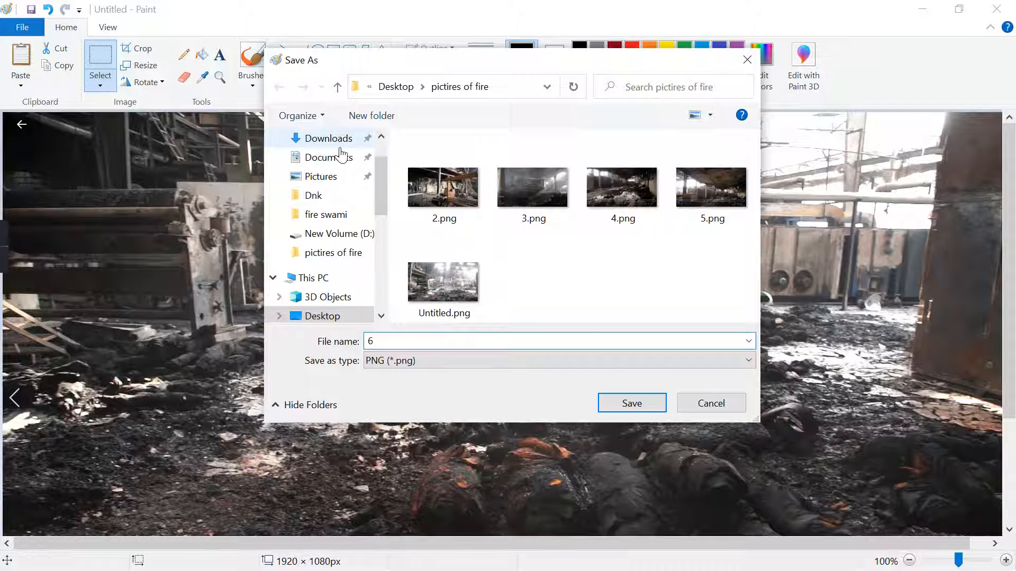
{"action": "left_click", "coordinate": [636, 404]}
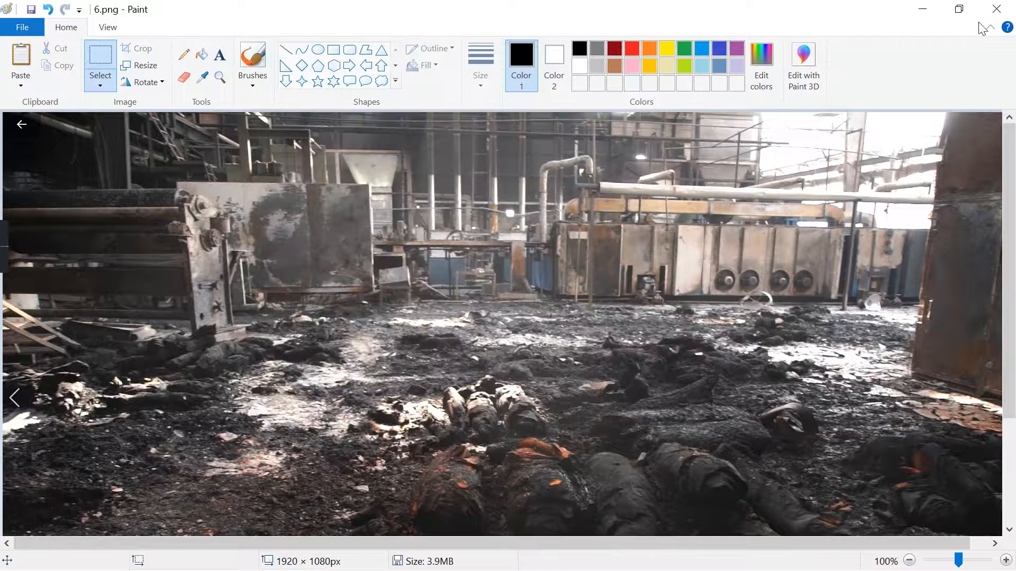
- Start another blank picture, return to Movies & TV and seek the footage forward to the metal railing and hanging ladder
{"action": "left_click", "coordinate": [23, 27]}
{"action": "left_click", "coordinate": [64, 57]}
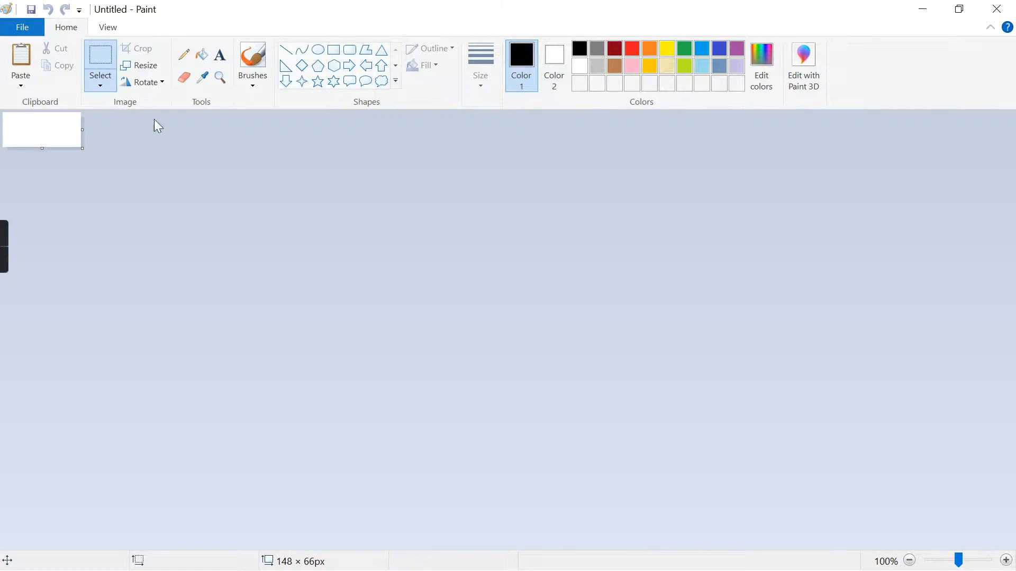
{"action": "key", "text": "alt+Tab"}
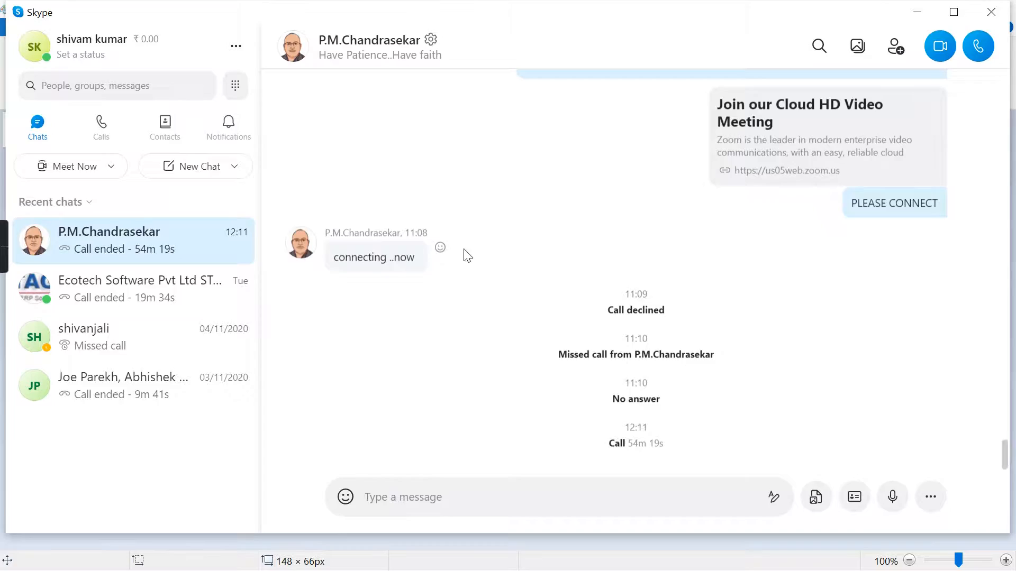
{"action": "key", "text": "alt+Tab"}
{"action": "key", "text": "alt+Tab"}
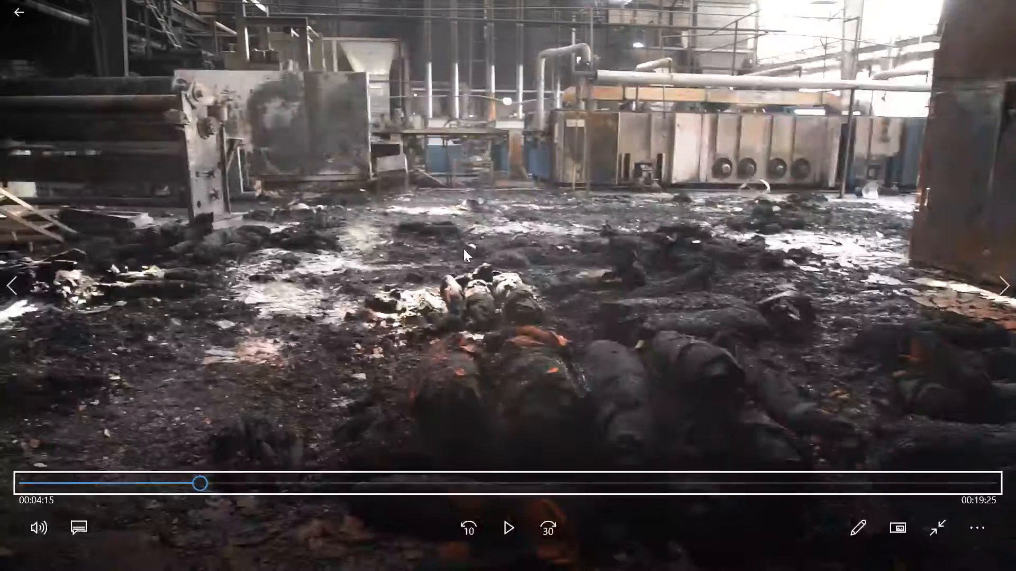
{"action": "key", "text": "Right"}
{"action": "key", "text": "Right"}
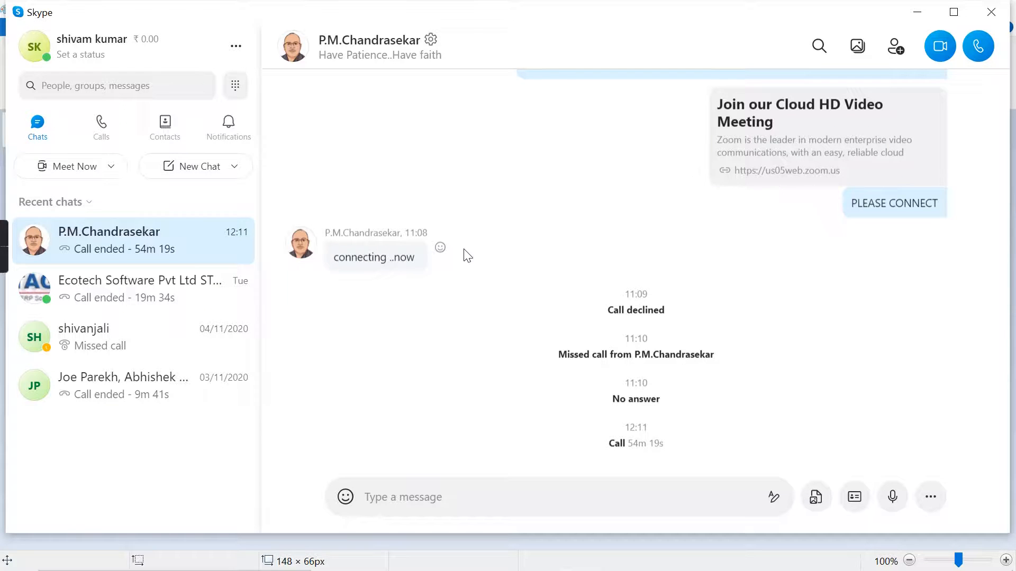
- Switch back to Paint and paste the captured frame of the railing and hanging ladder into the blank picture
{"action": "key", "text": "alt+Tab"}
{"action": "key", "text": "alt+Tab"}
{"action": "key", "text": "alt+Tab"}
{"action": "key", "text": "alt+Tab"}
{"action": "key", "text": "alt+Tab"}
{"action": "key", "text": "alt+Tab"}
{"action": "key", "text": "alt+Tab"}
{"action": "key", "text": "alt+Tab"}
{"action": "key", "text": "alt+Tab"}
{"action": "key", "text": "alt+Tab"}
{"action": "key", "text": "alt+Tab"}
{"action": "key", "text": "alt+Tab"}
{"action": "key", "text": "alt+Tab"}
{"action": "key", "text": "alt+Tab"}
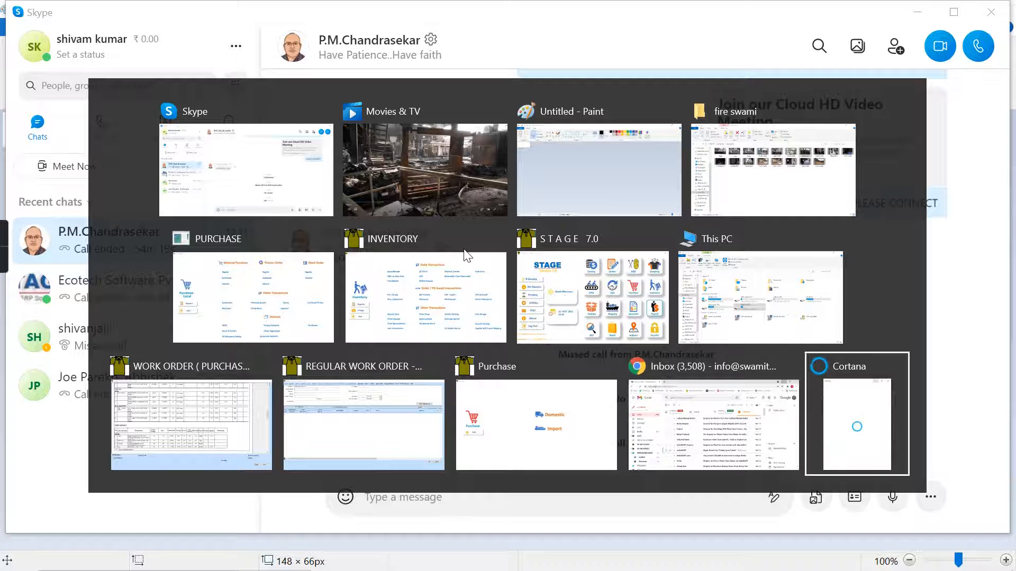
{"action": "key", "text": "alt+Tab"}
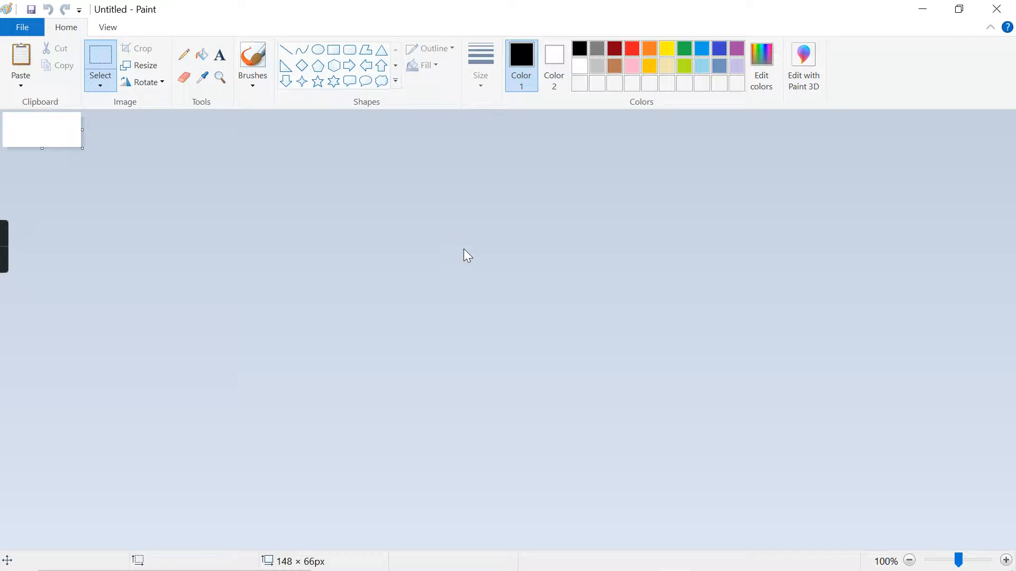
{"action": "key", "text": "ctrl+v"}
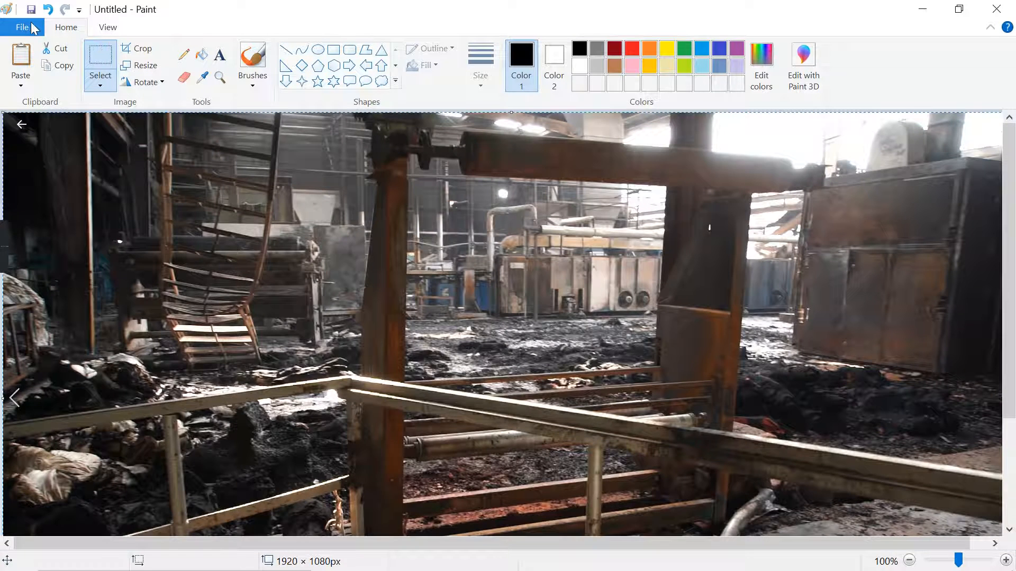
- Save the pasted picture as 7.png in the pictires of fire folder
{"action": "left_click", "coordinate": [32, 28]}
{"action": "left_click", "coordinate": [49, 167]}
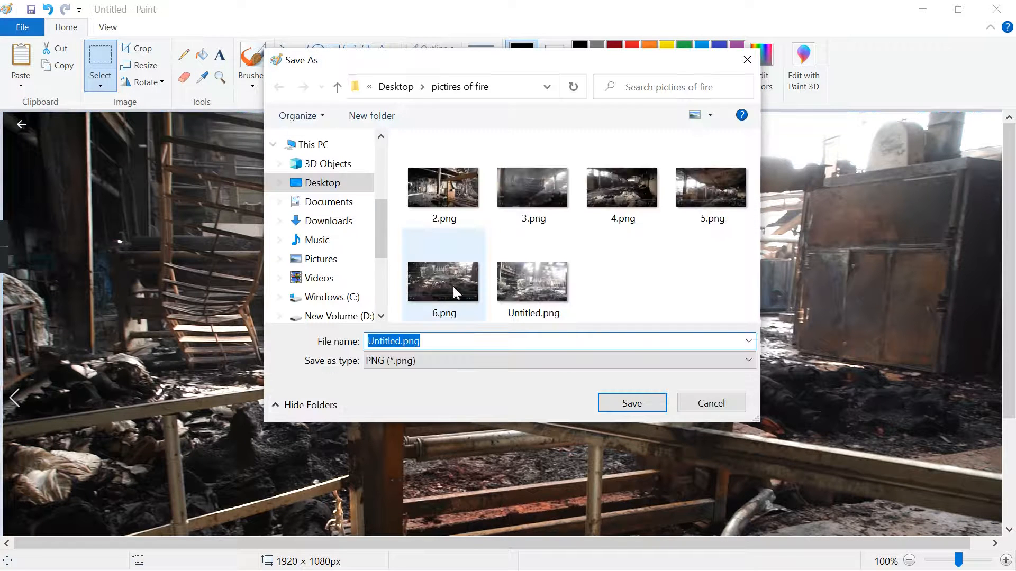
{"action": "type", "text": "7"}
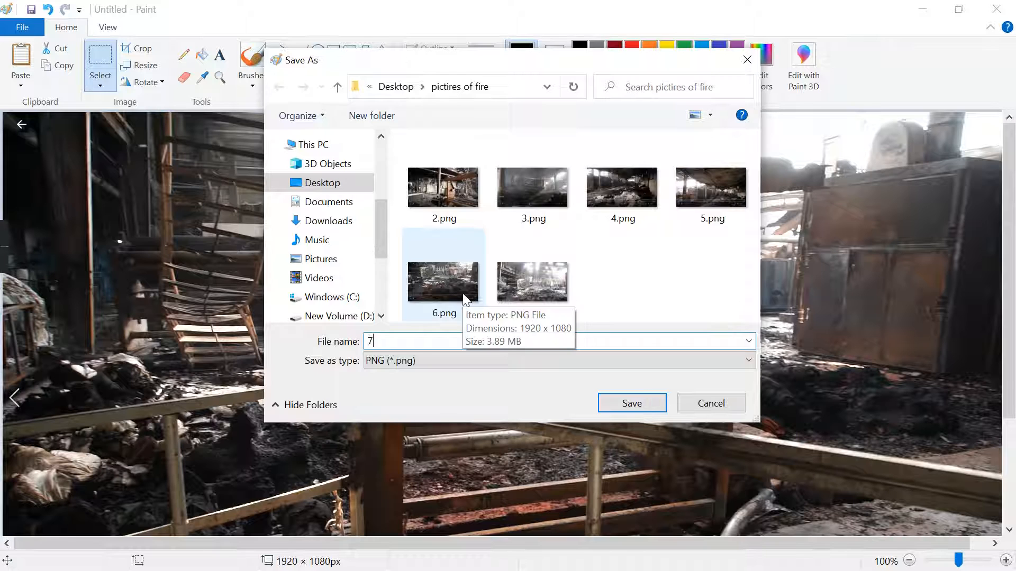
{"action": "key", "text": "Return"}
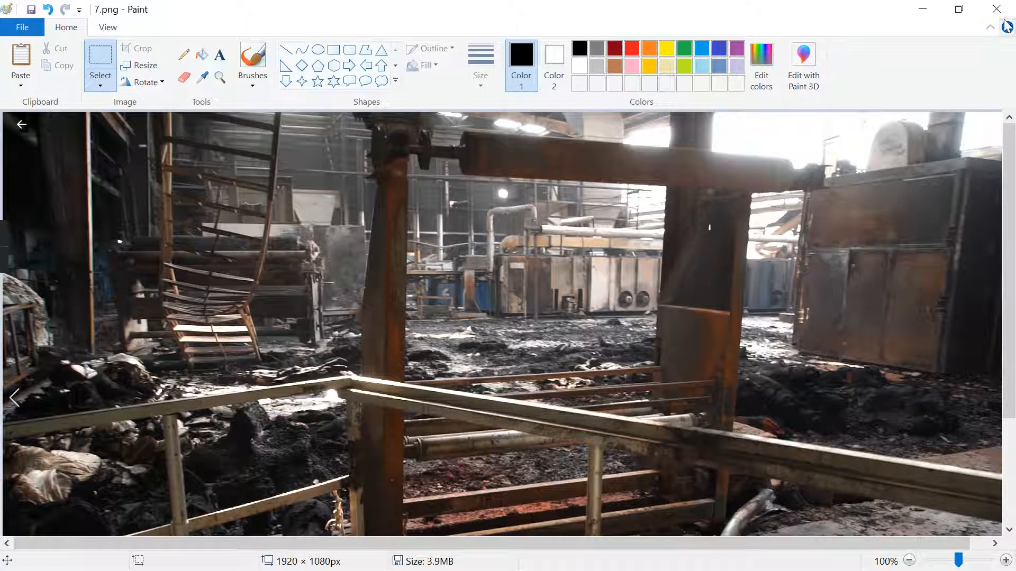
- Start a new blank picture for the next frame and return to the fire footage in Movies & TV
{"action": "left_click", "coordinate": [10, 33]}
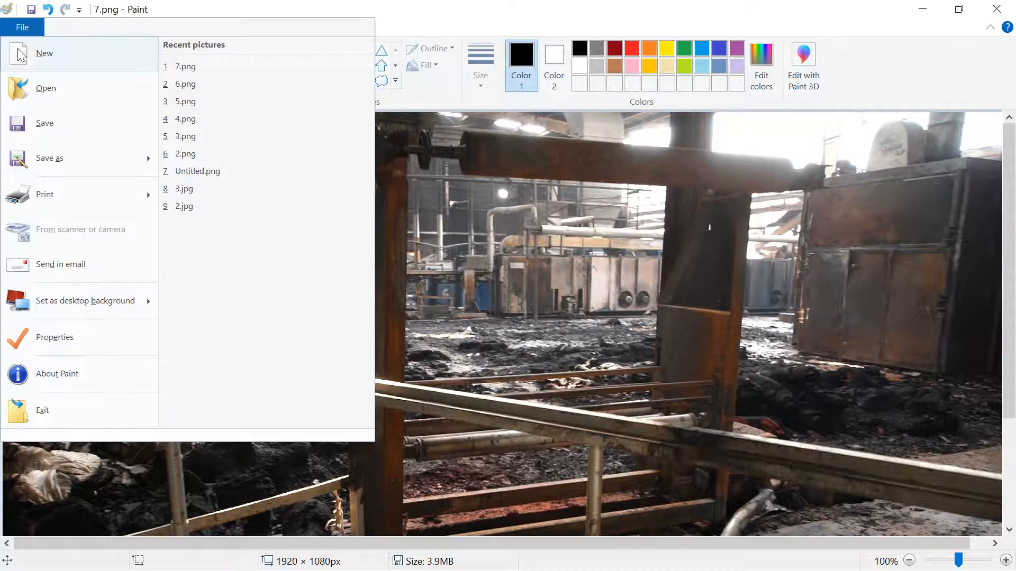
{"action": "left_click", "coordinate": [22, 52]}
{"action": "key", "text": "alt+Tab"}
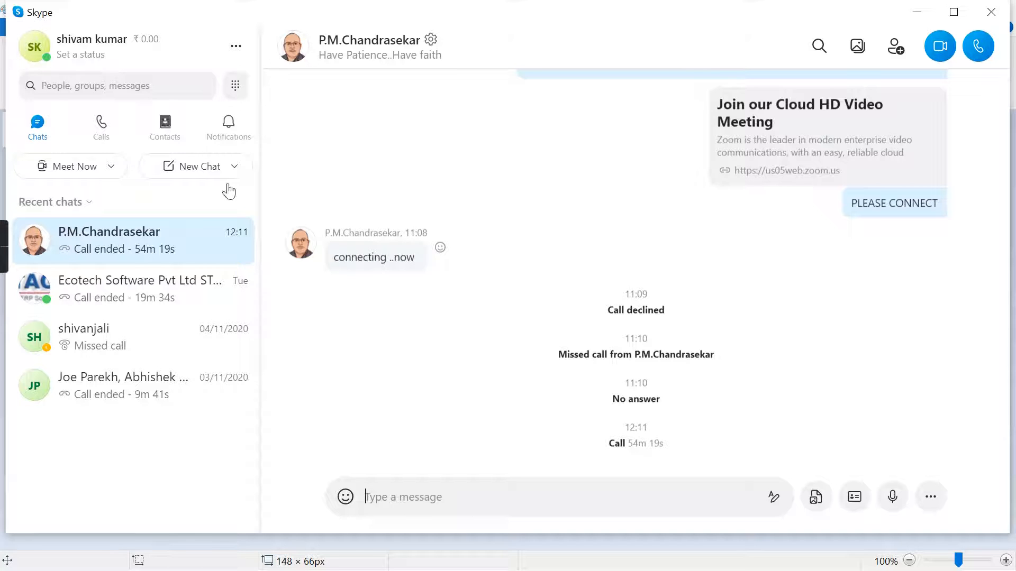
{"action": "key", "text": "alt+Tab"}
{"action": "key", "text": "alt+Tab"}
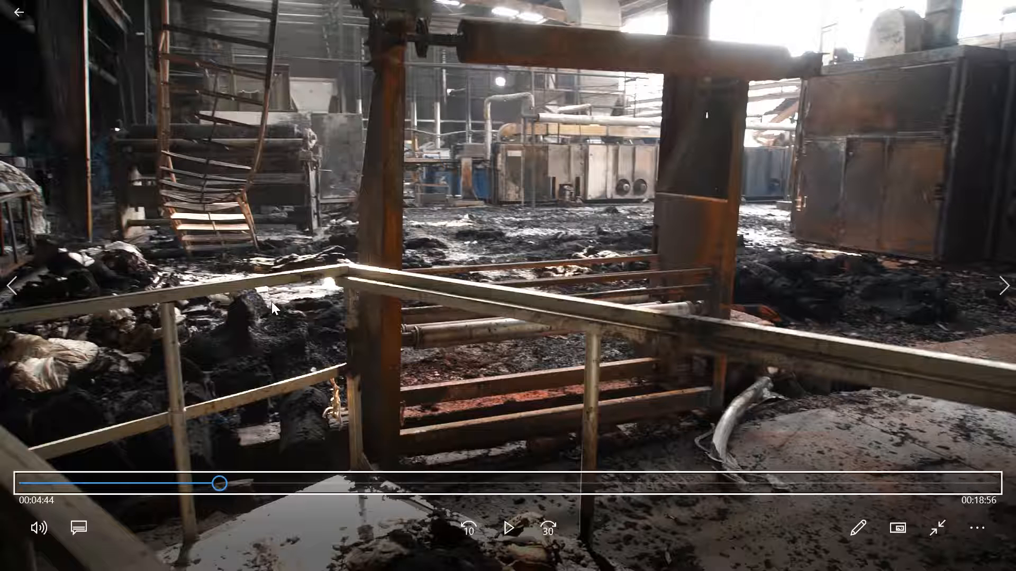